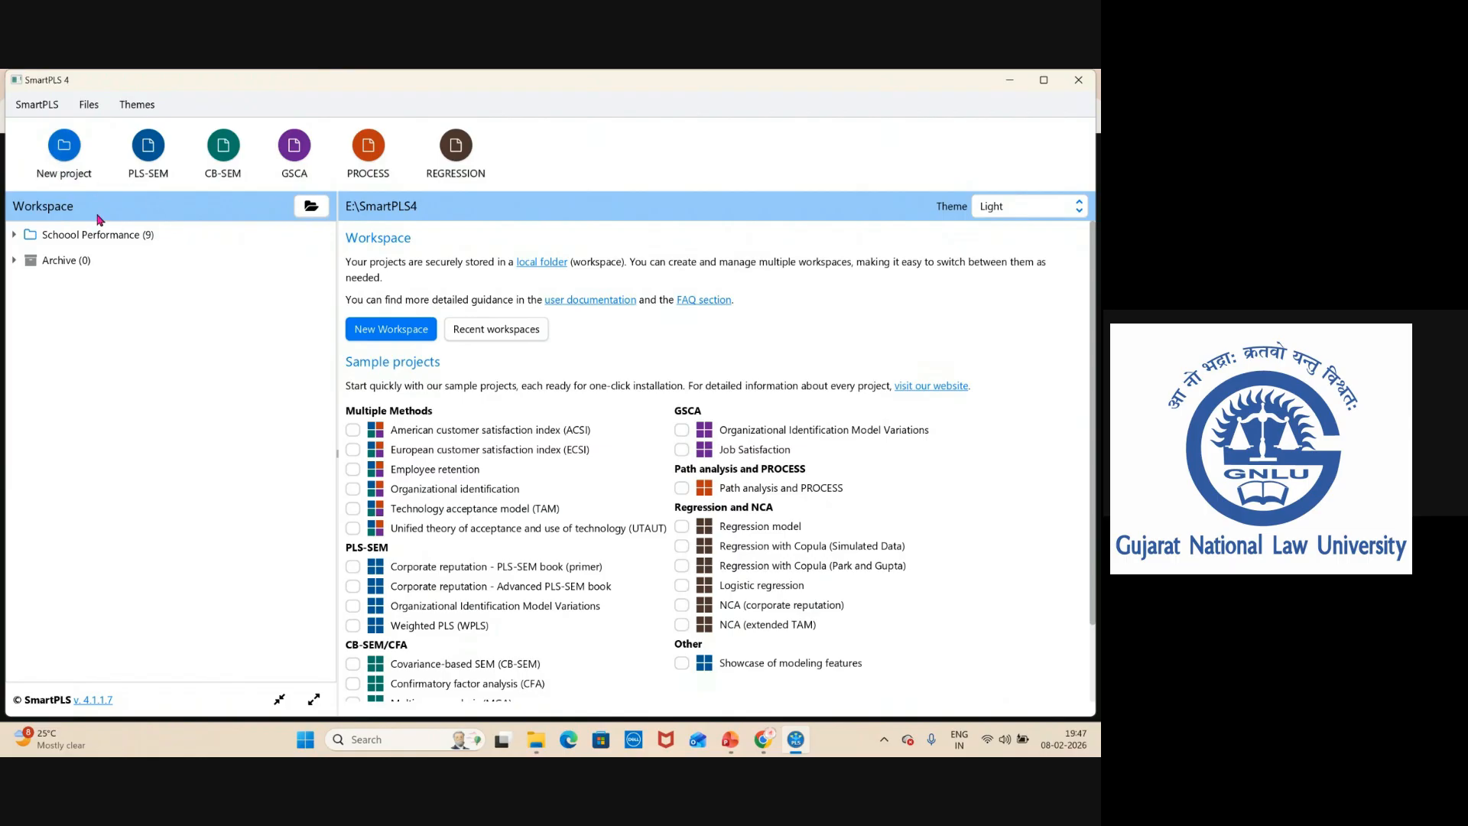
Create a new project named Teamwork.
left_click(66, 150)
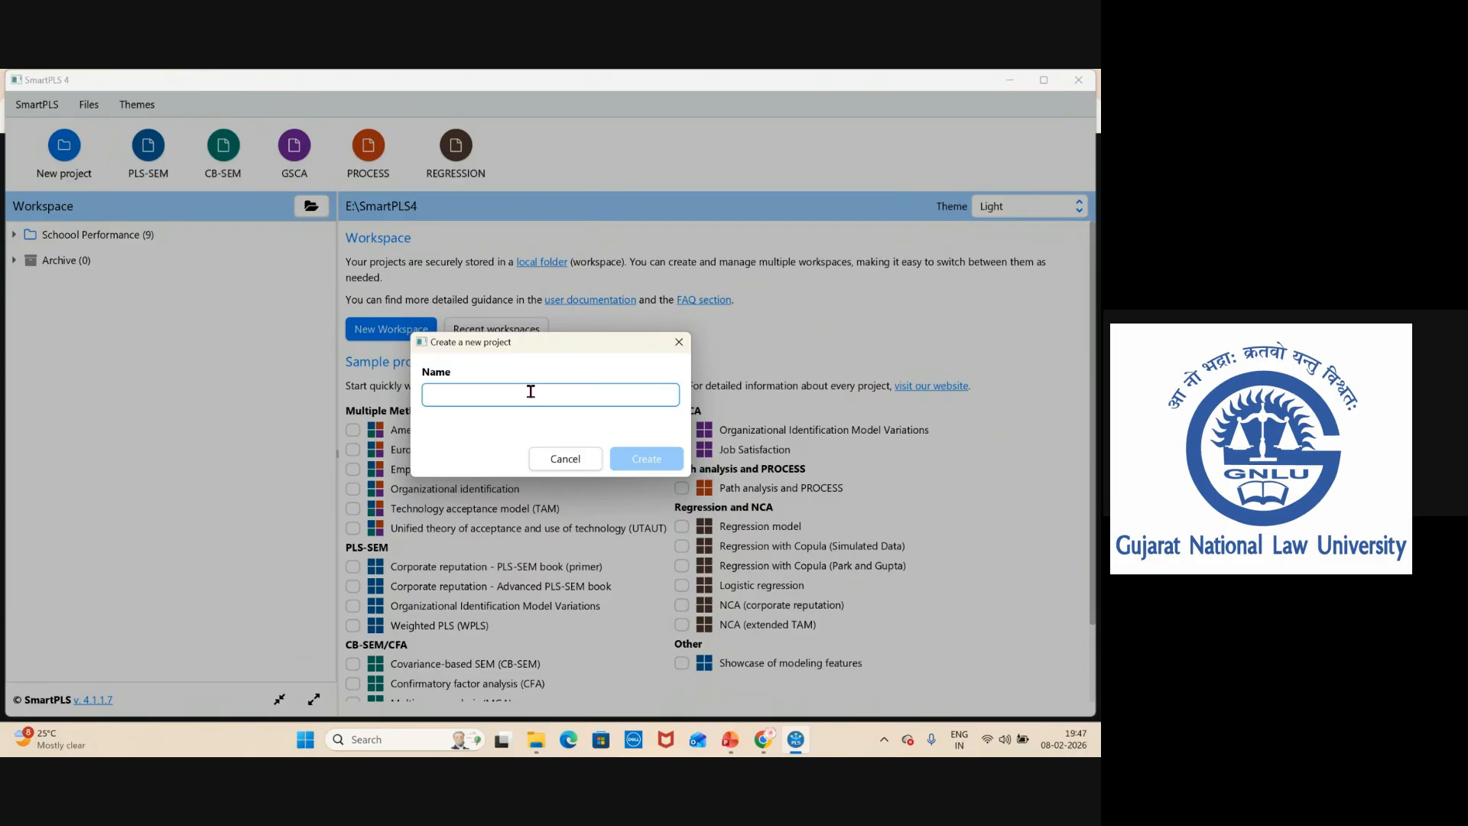
type("Team")
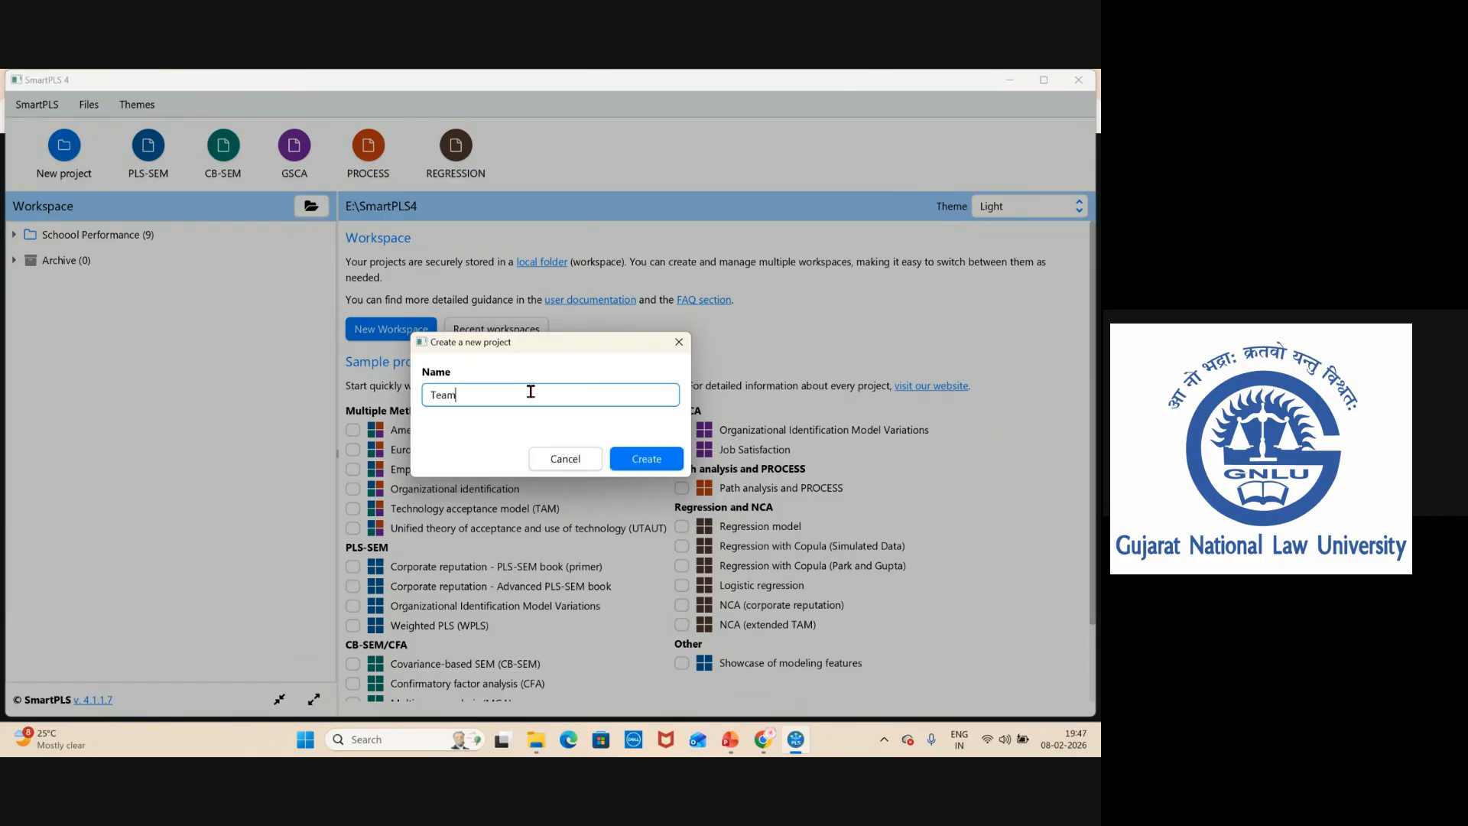
type("wr")
key("BackSpace")
type("ork")
left_click(648, 461)
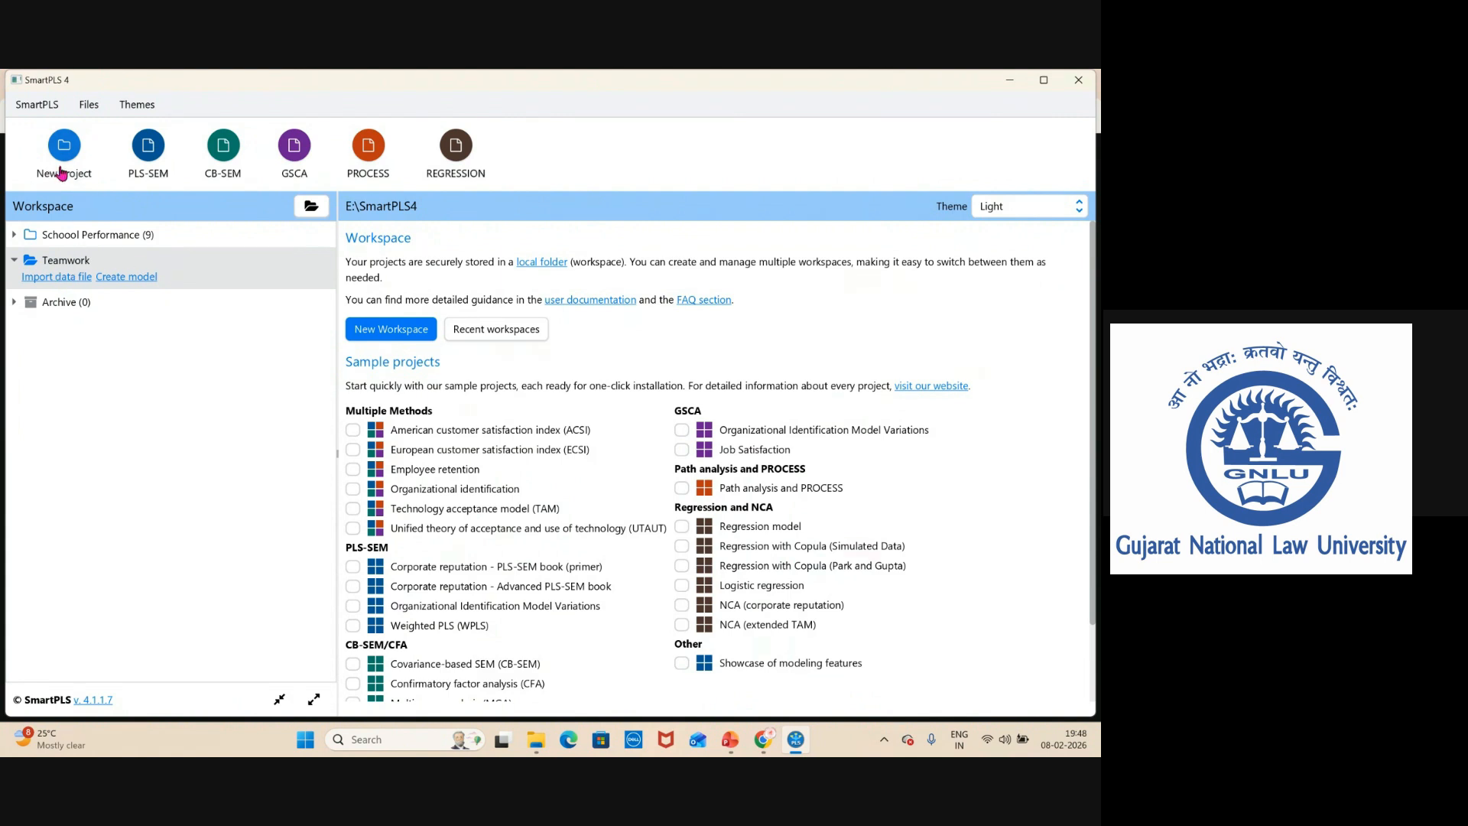
Import the Teamwork and Stress data file from the Day 04 Mediation Model folder into the Teamwork project.
left_click(57, 279)
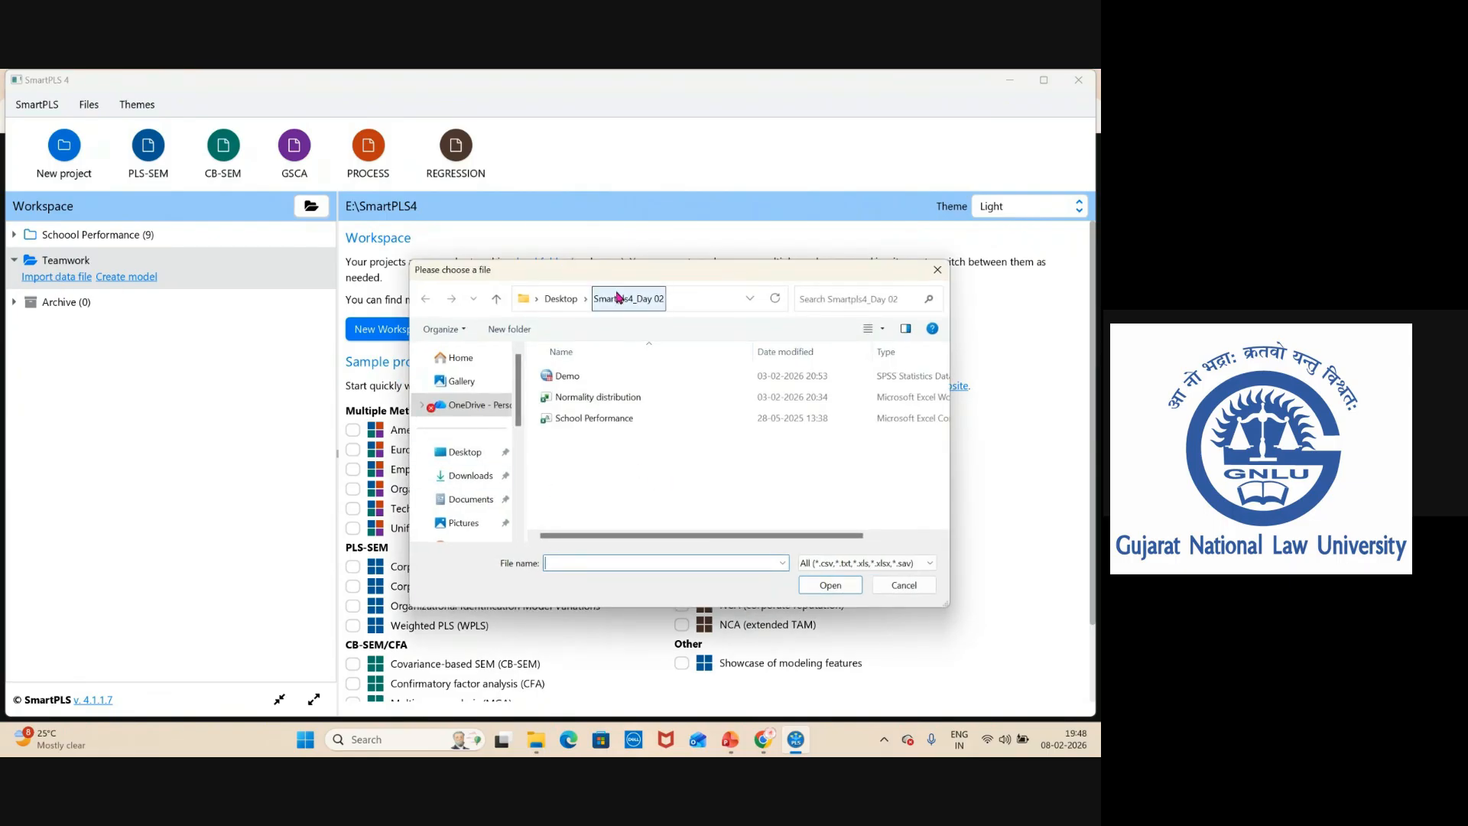
left_click(559, 299)
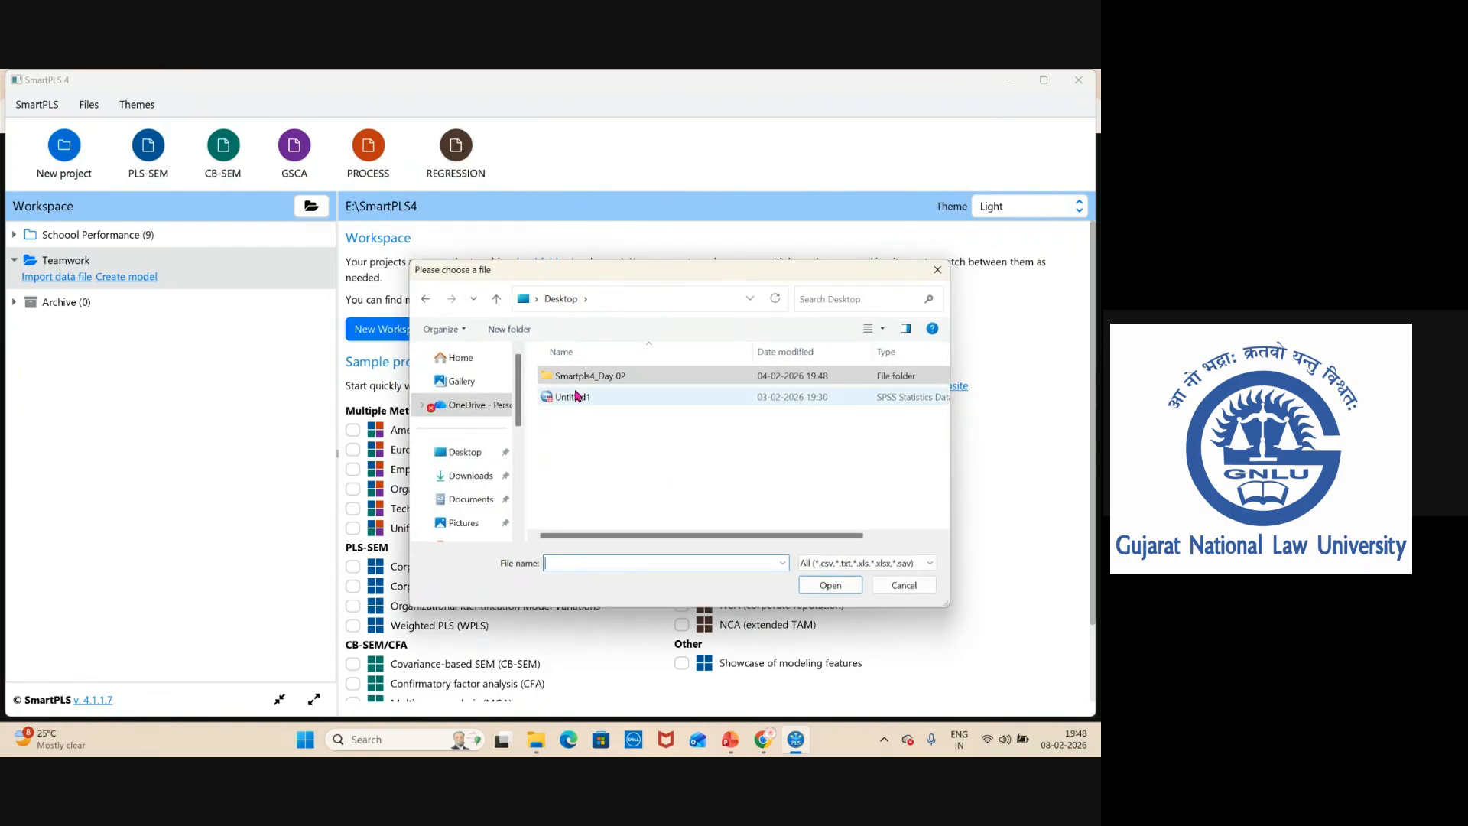
left_click_drag(520, 417, 520, 498)
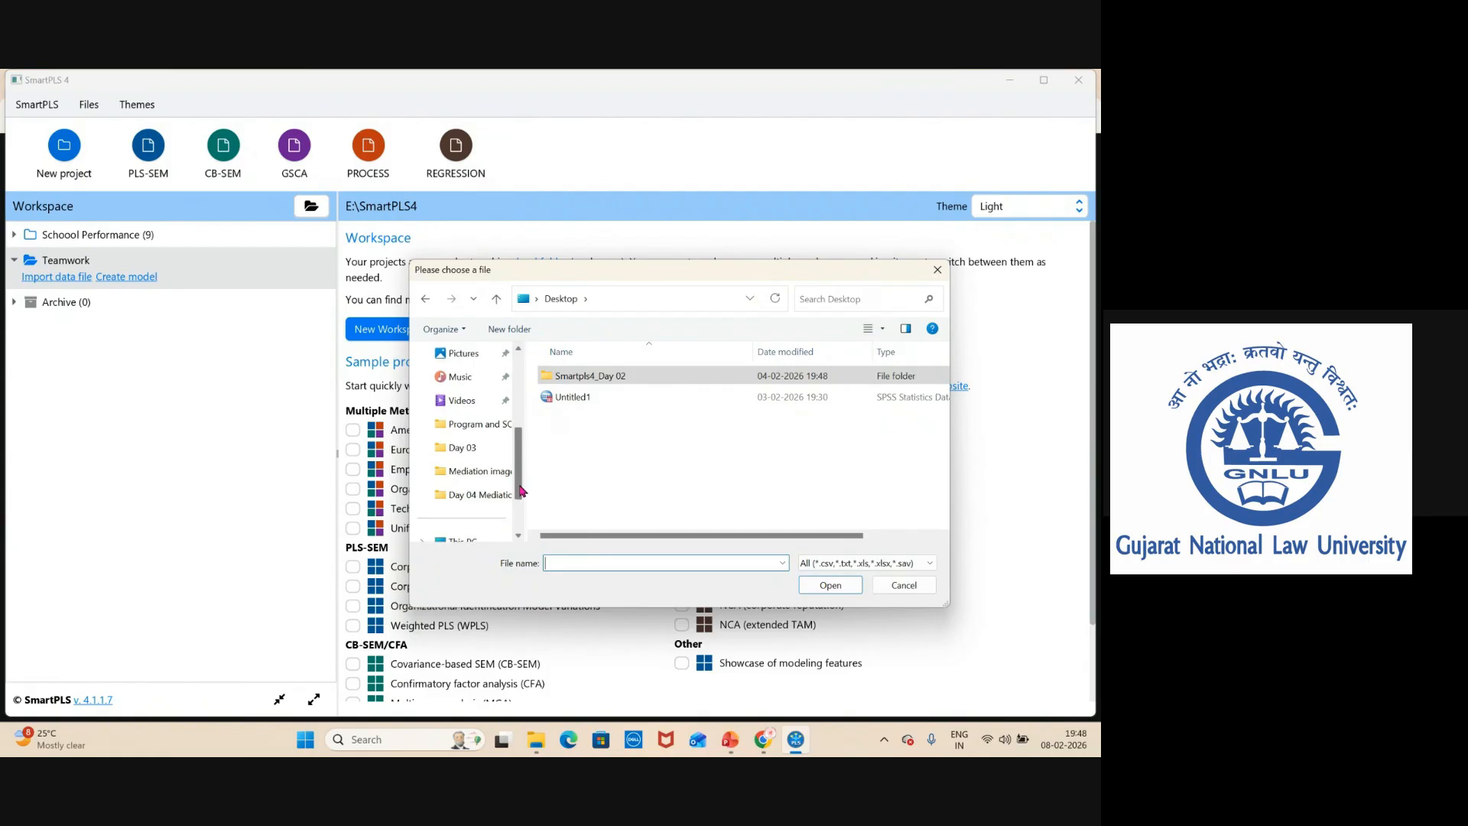
left_click(478, 471)
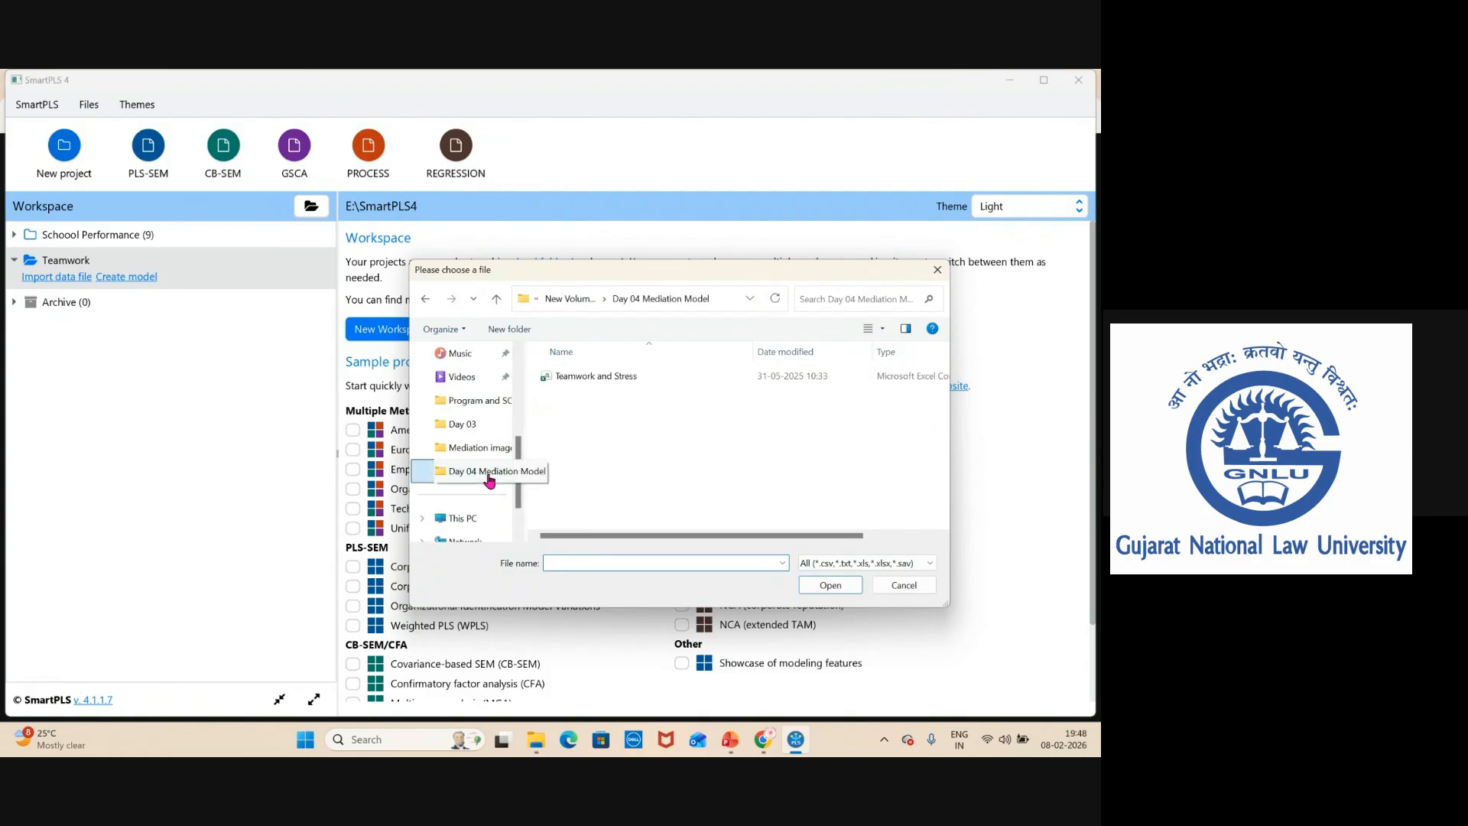
left_click(600, 380)
left_click(830, 586)
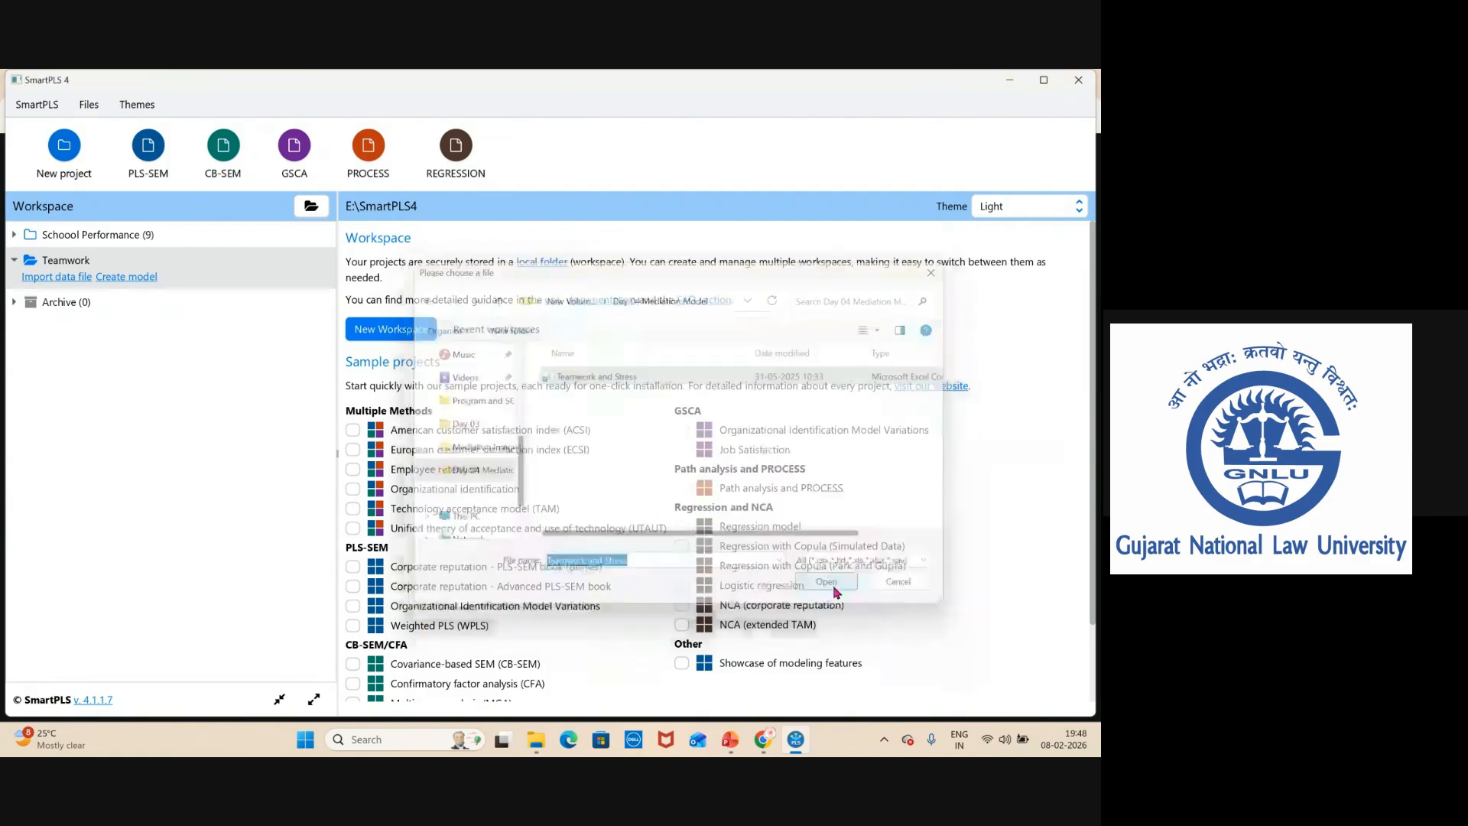
Maximize the CSV import dialog and review the listed indicators with their missing values, scales and ranges.
left_click_drag(269, 310, 675, 256)
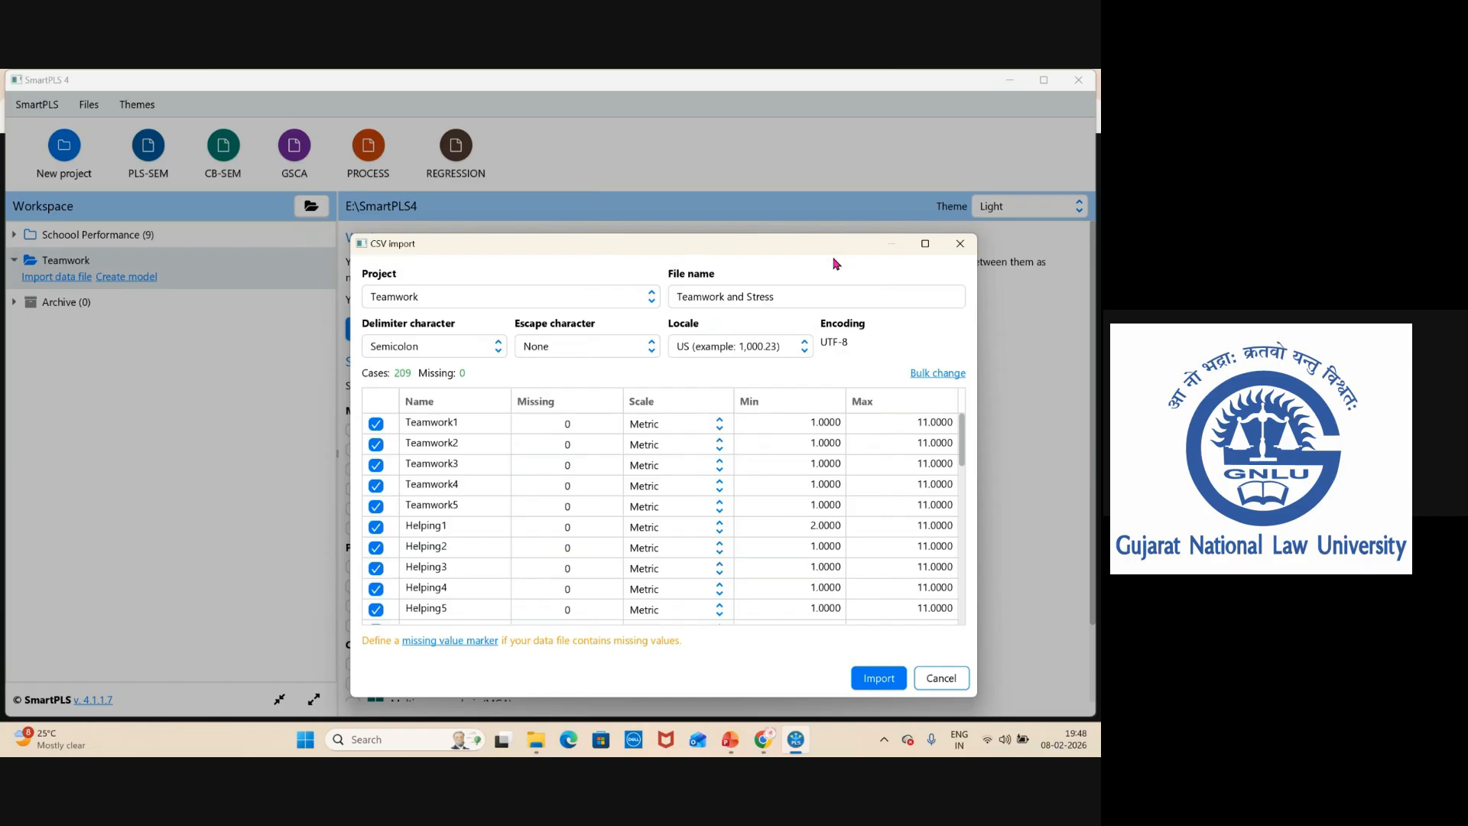
left_click(925, 243)
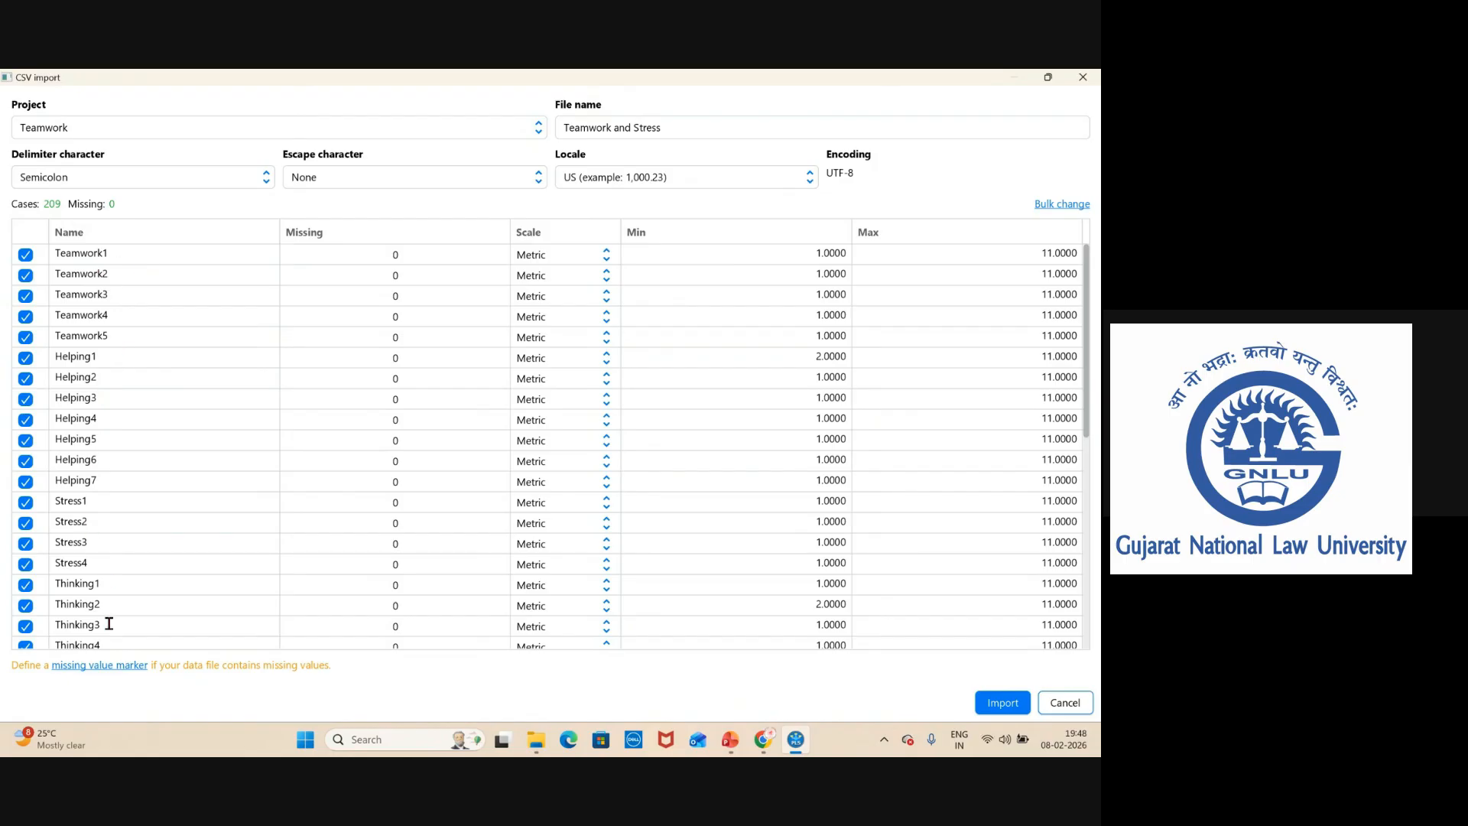
scroll(108, 596, "down", 3)
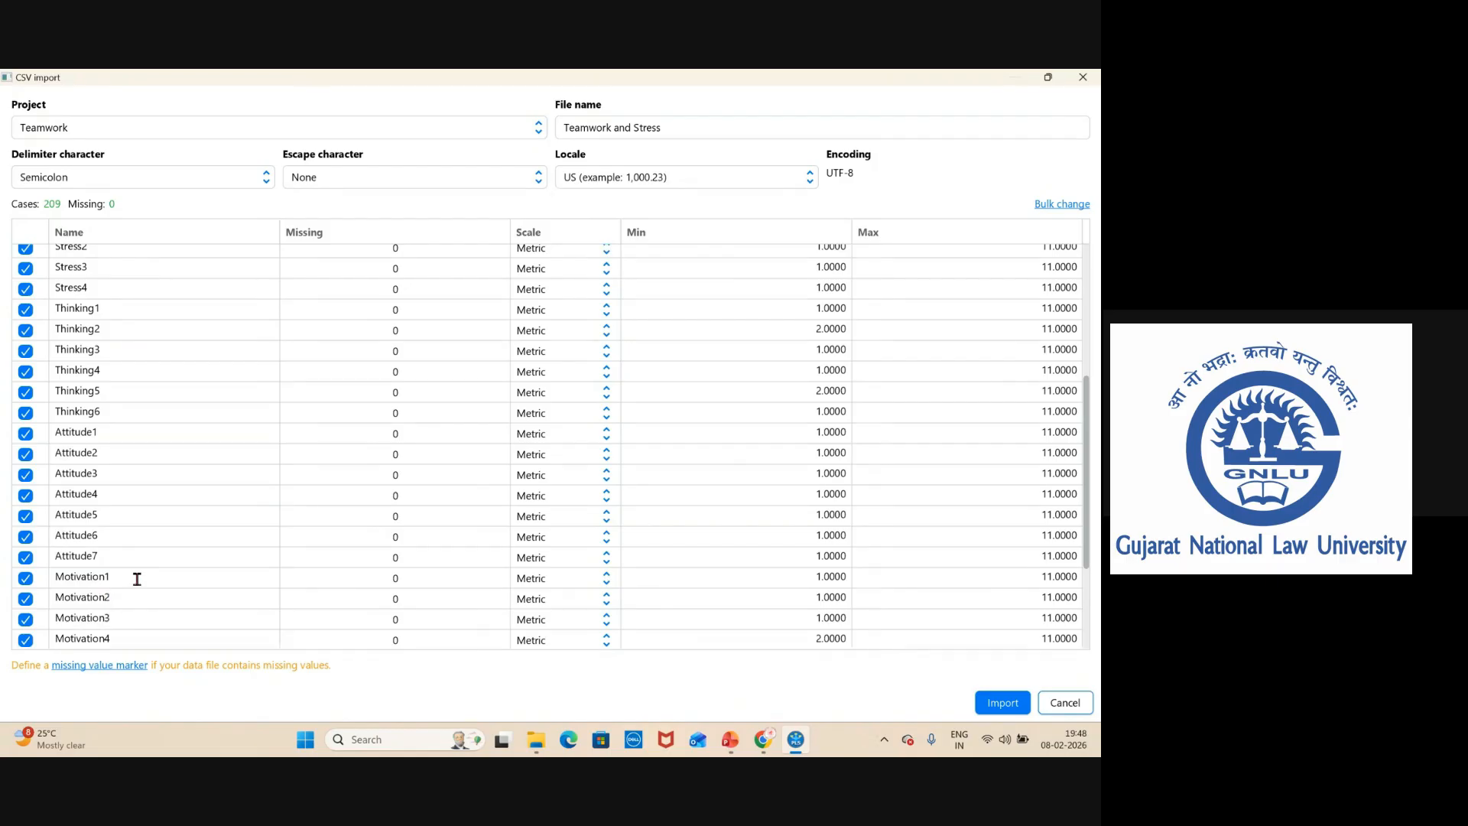
scroll(135, 579, "down", 2)
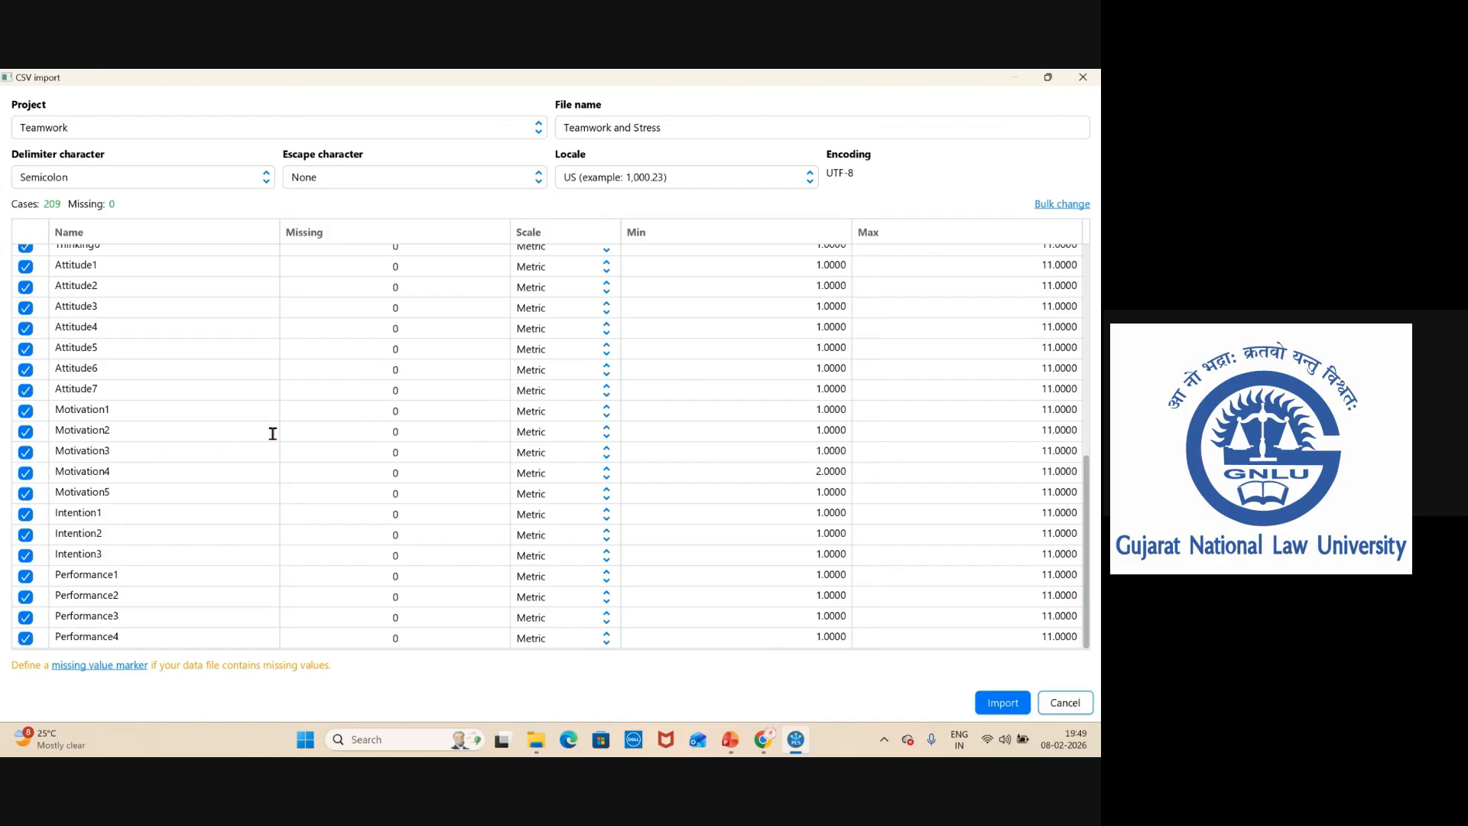
scroll(273, 433, "up", 8)
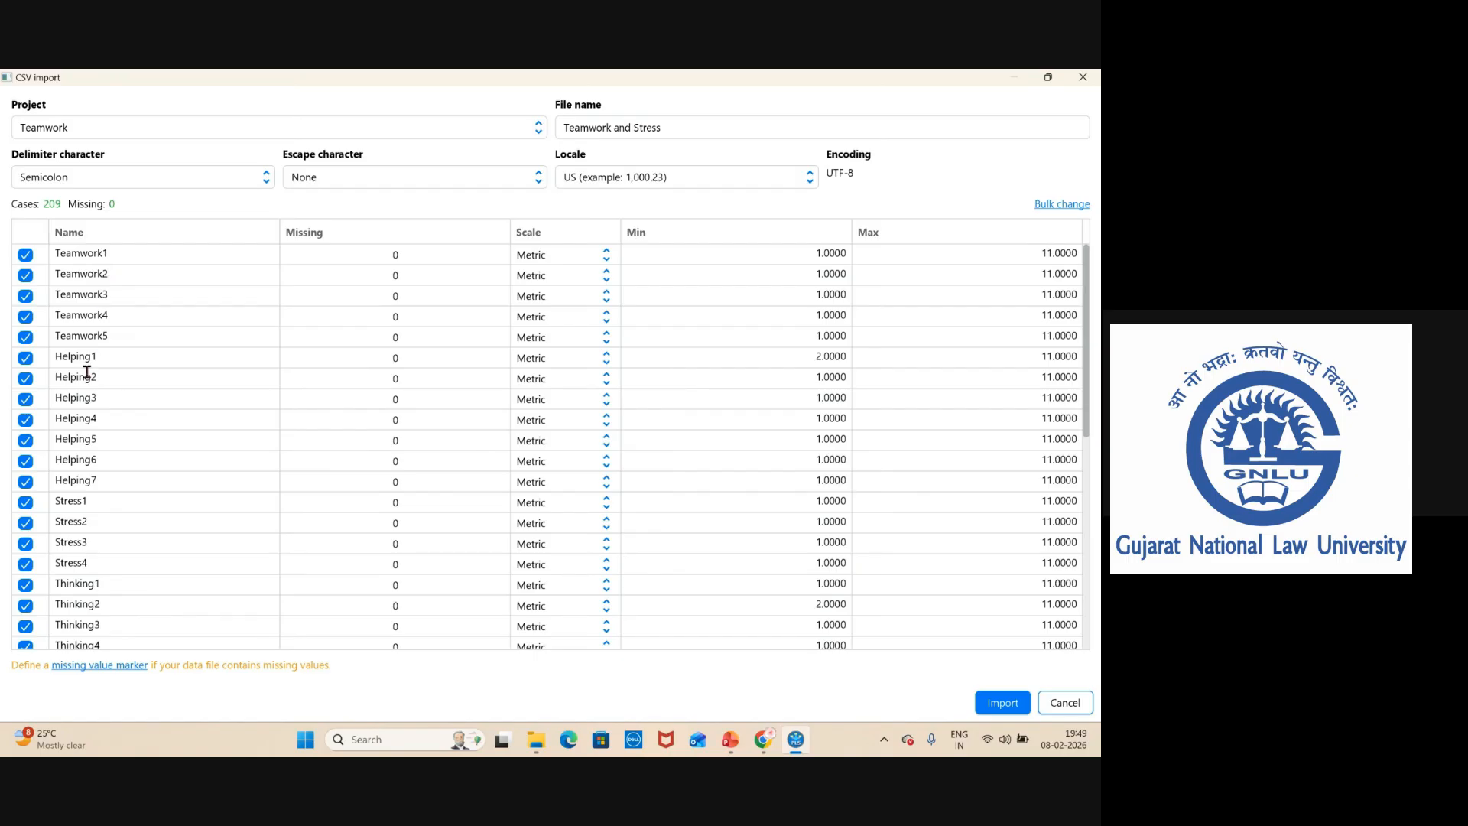
scroll(196, 433, "down", 8)
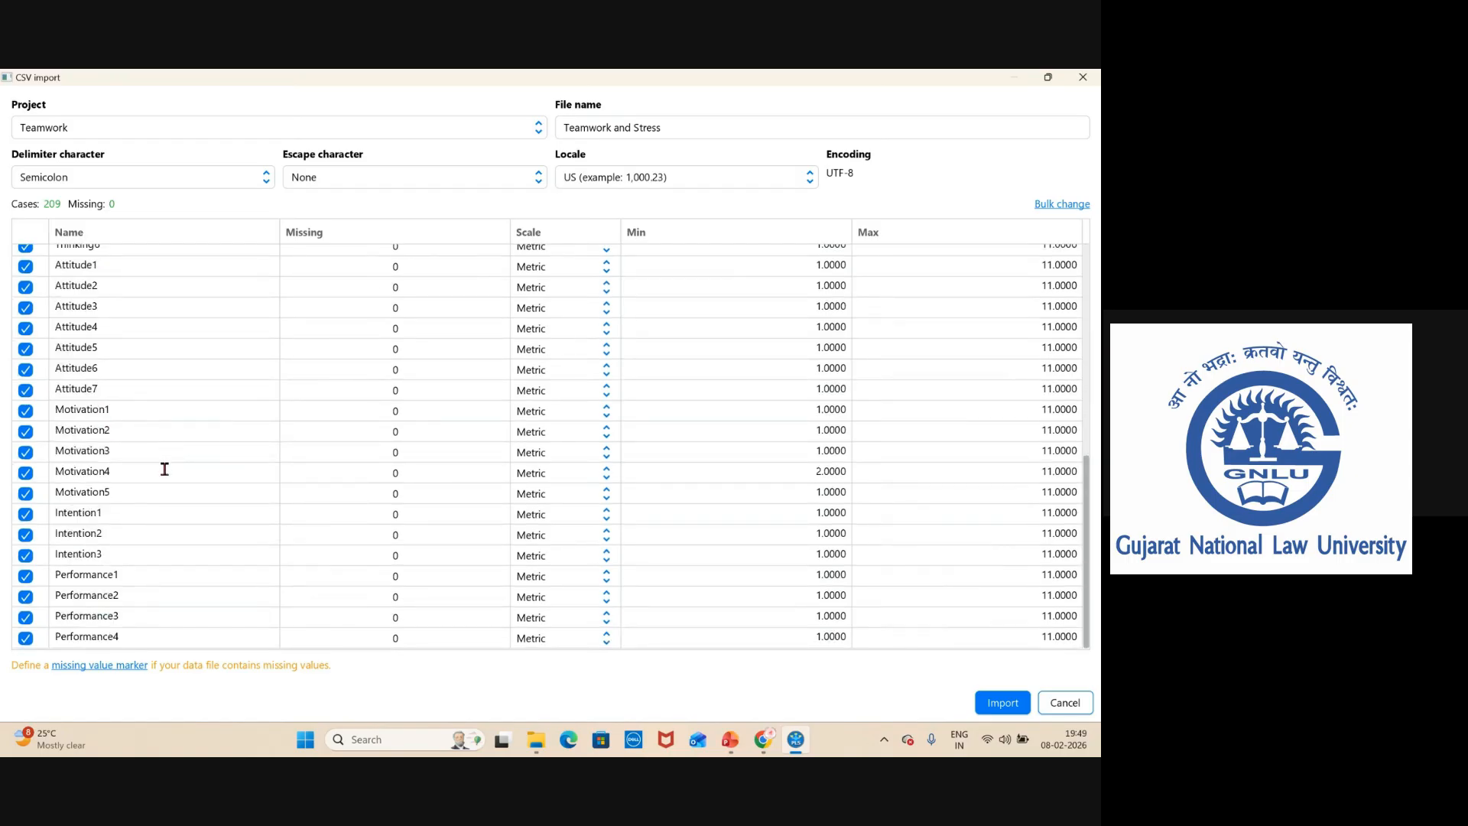
scroll(164, 468, "up", 8)
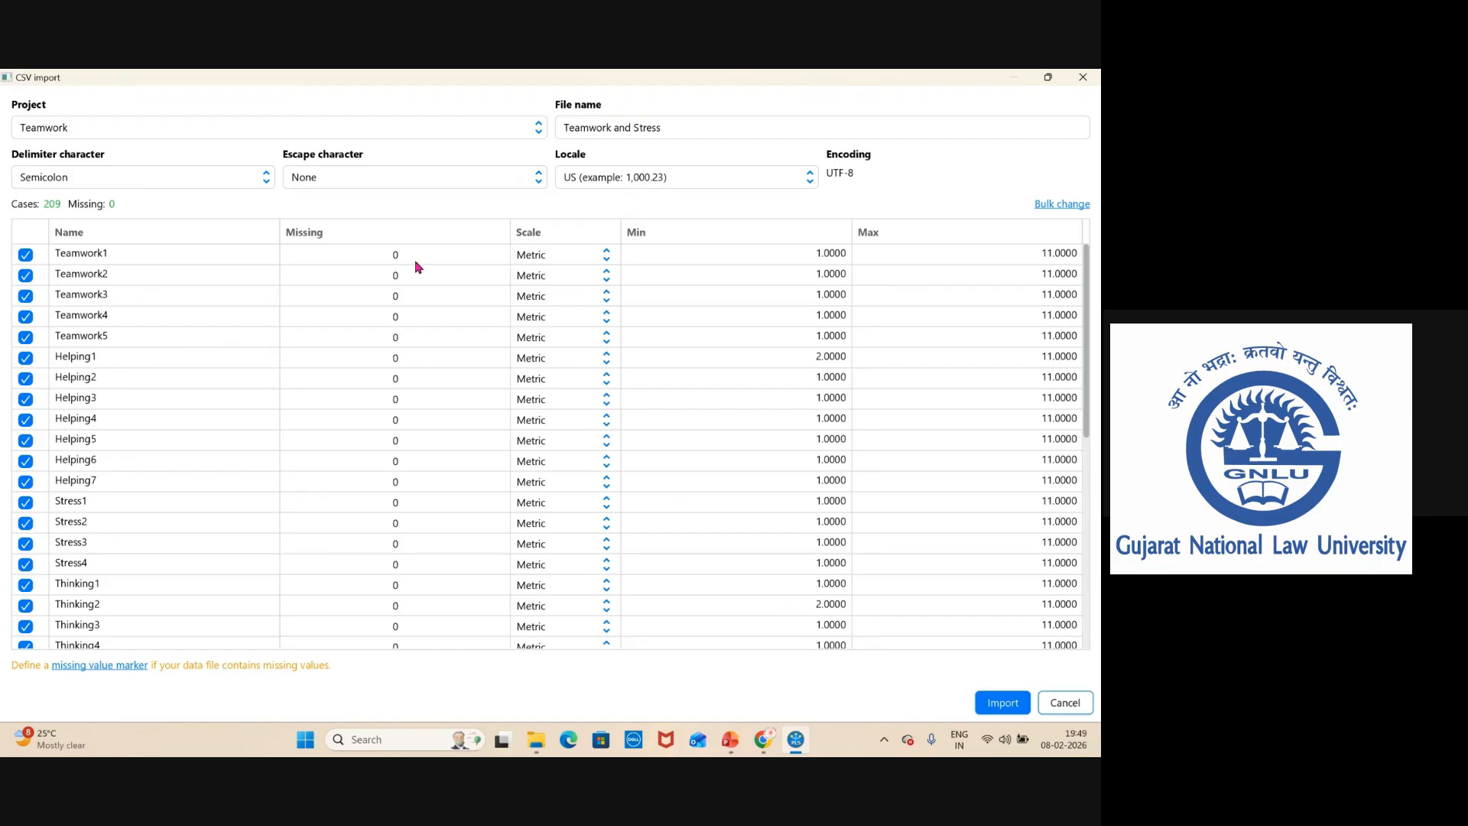
scroll(429, 441, "down", 8)
scroll(426, 492, "up", 8)
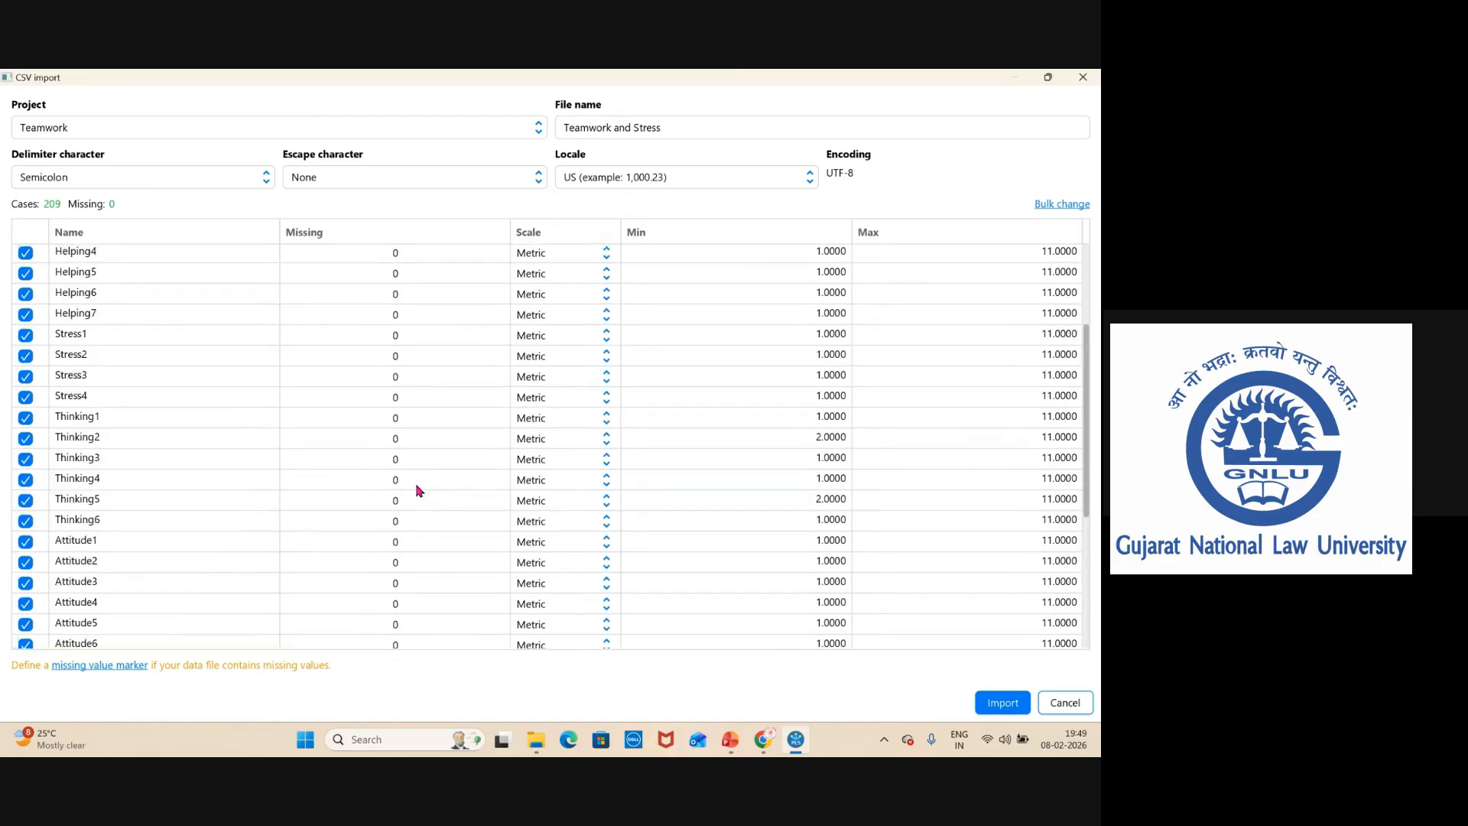
Bulk-change all indicators to the Ordinal scale with minimum 1 and maximum 11, then import the data.
left_click(607, 257)
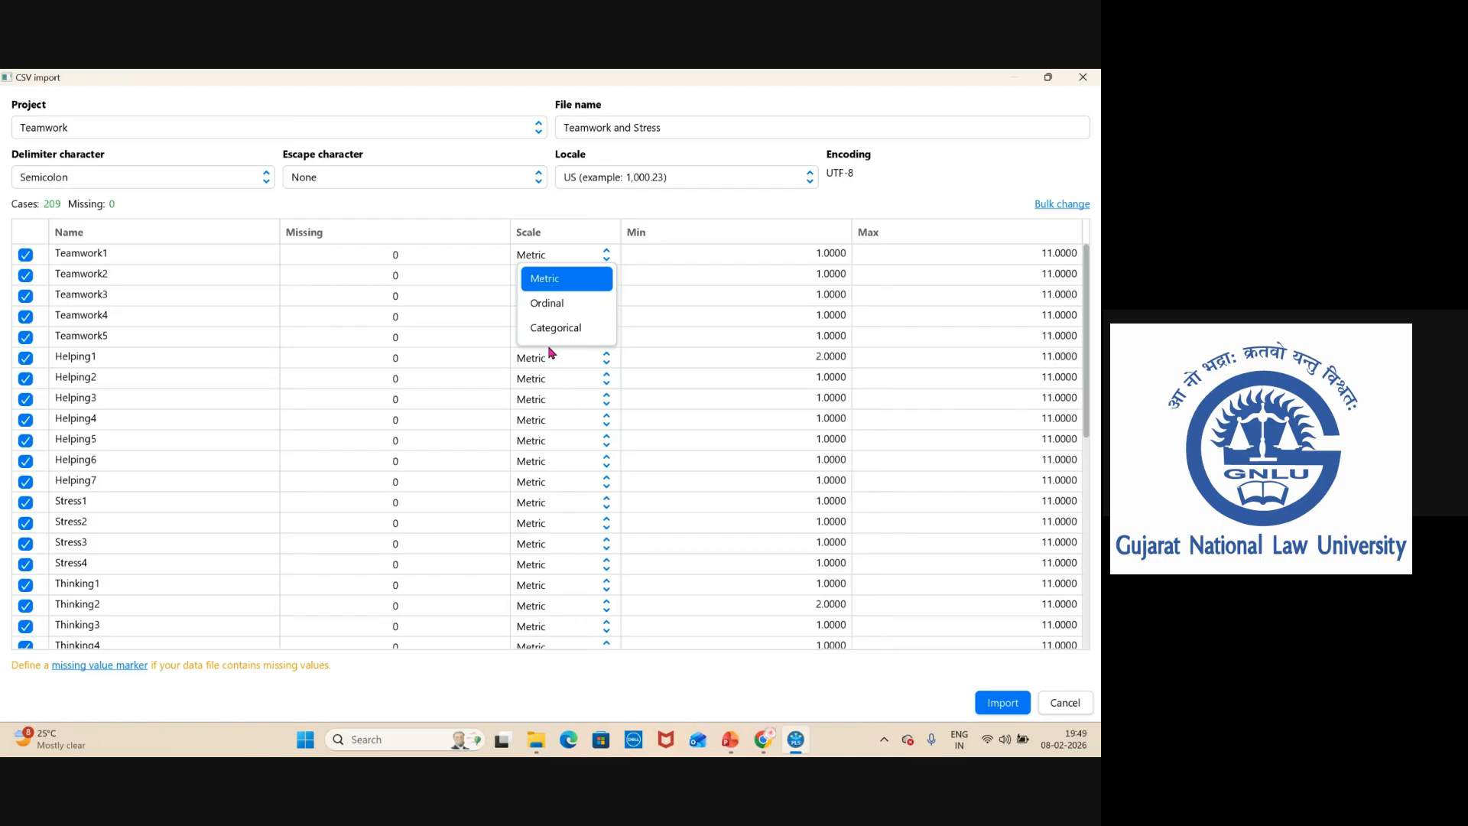
left_click(1062, 205)
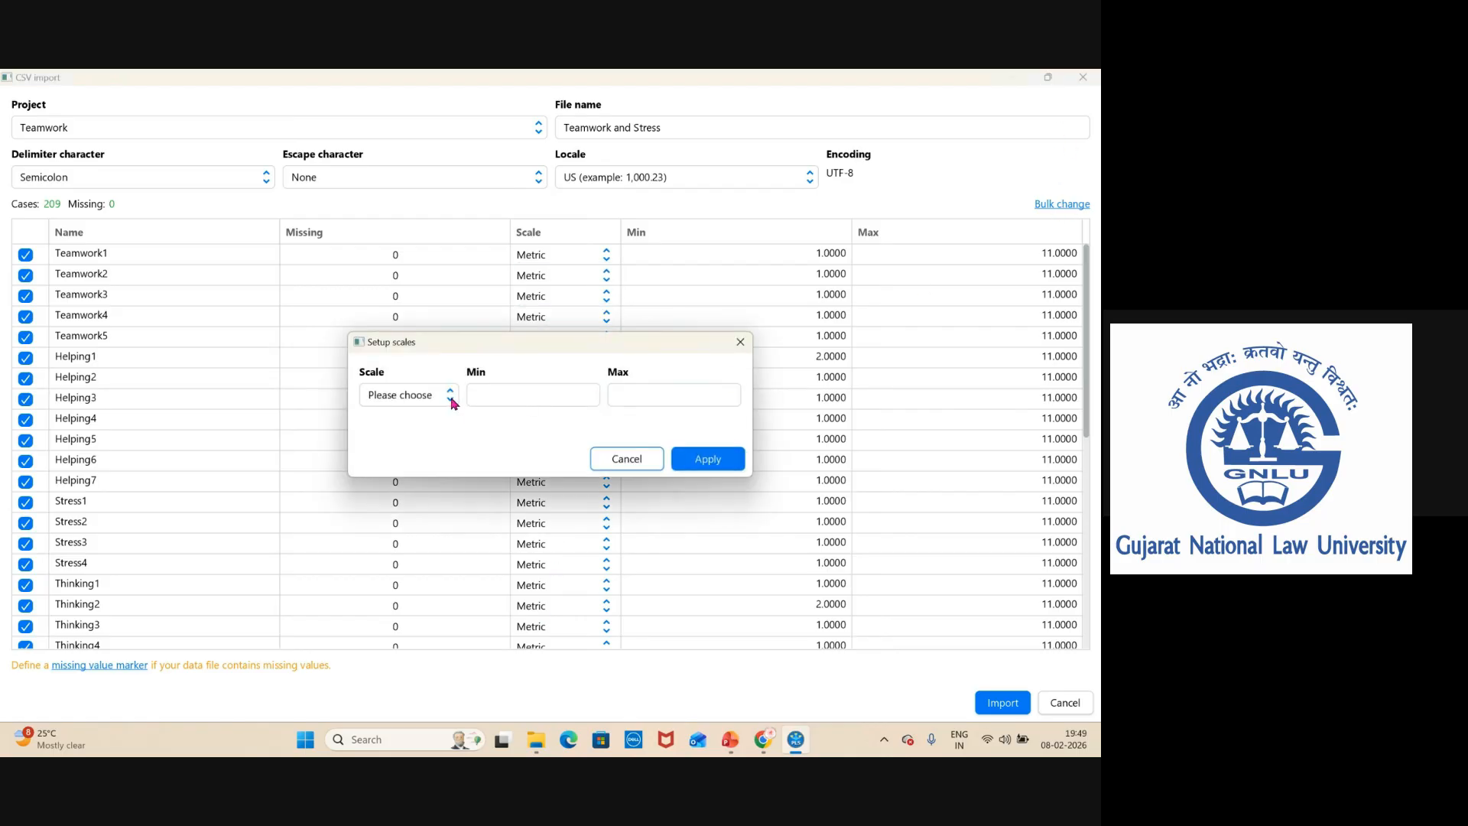
left_click(451, 397)
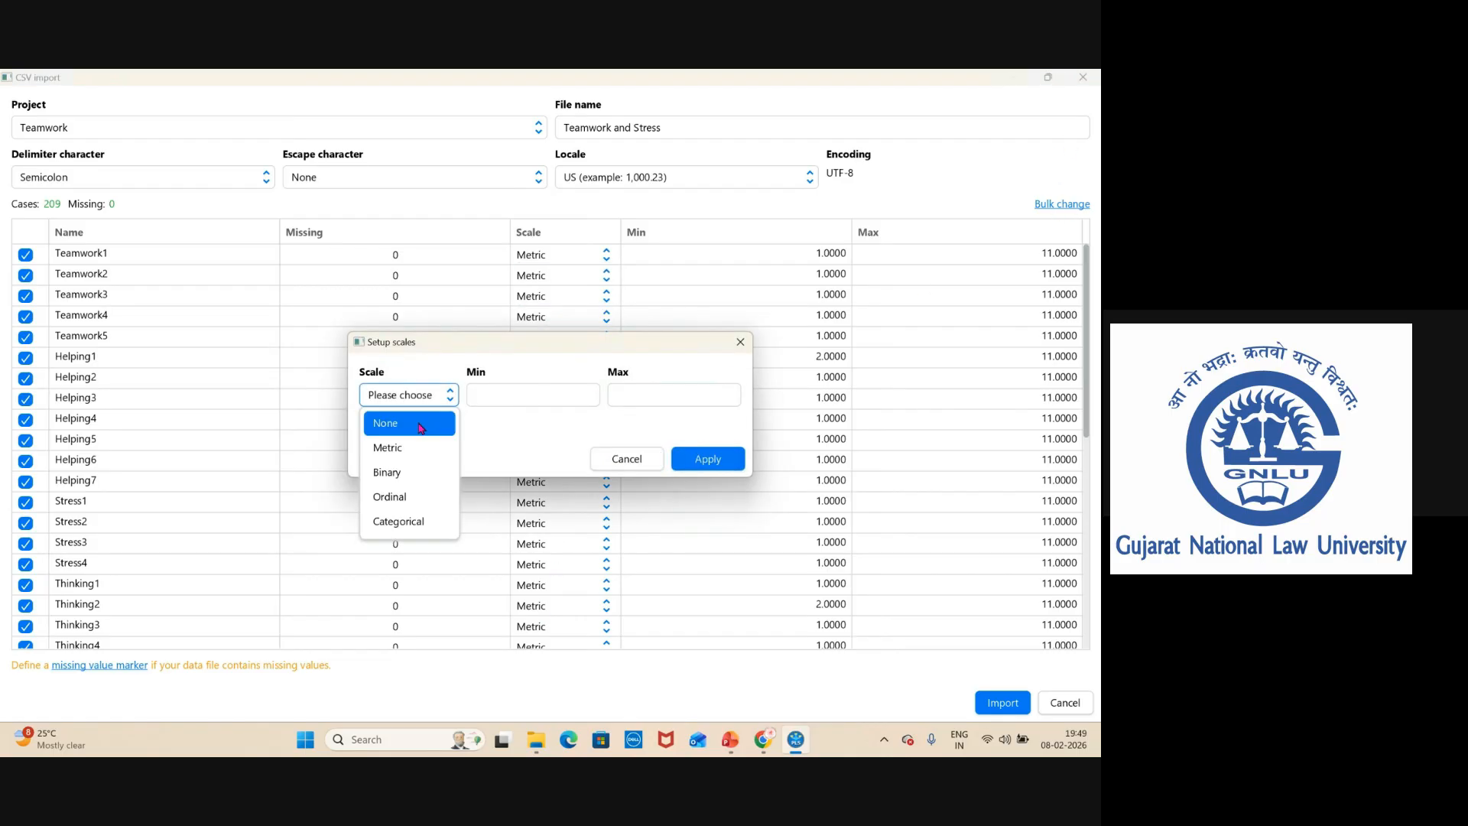
left_click(411, 492)
left_click(503, 399)
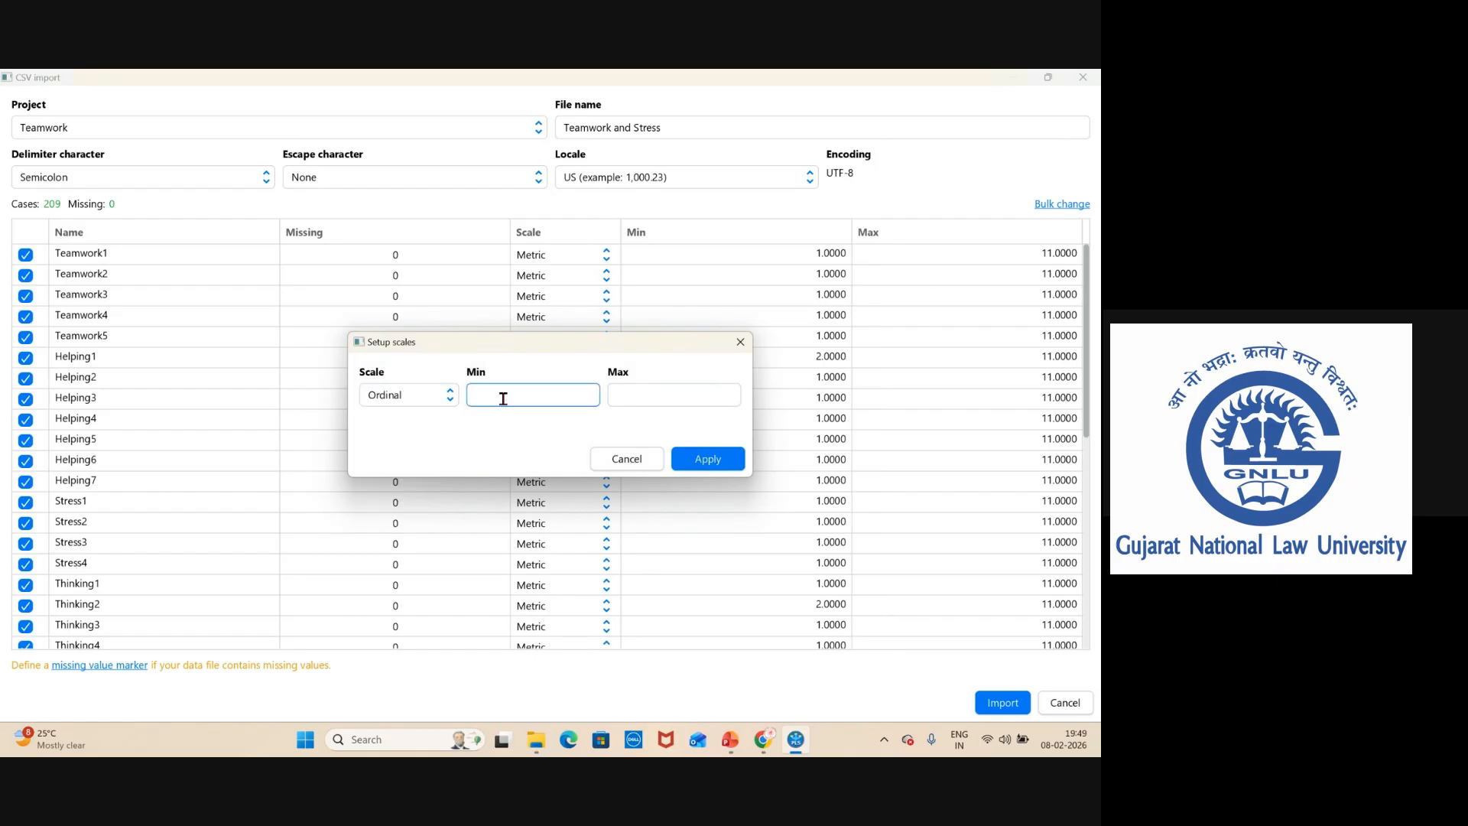
type("1")
left_click(711, 399)
type("1")
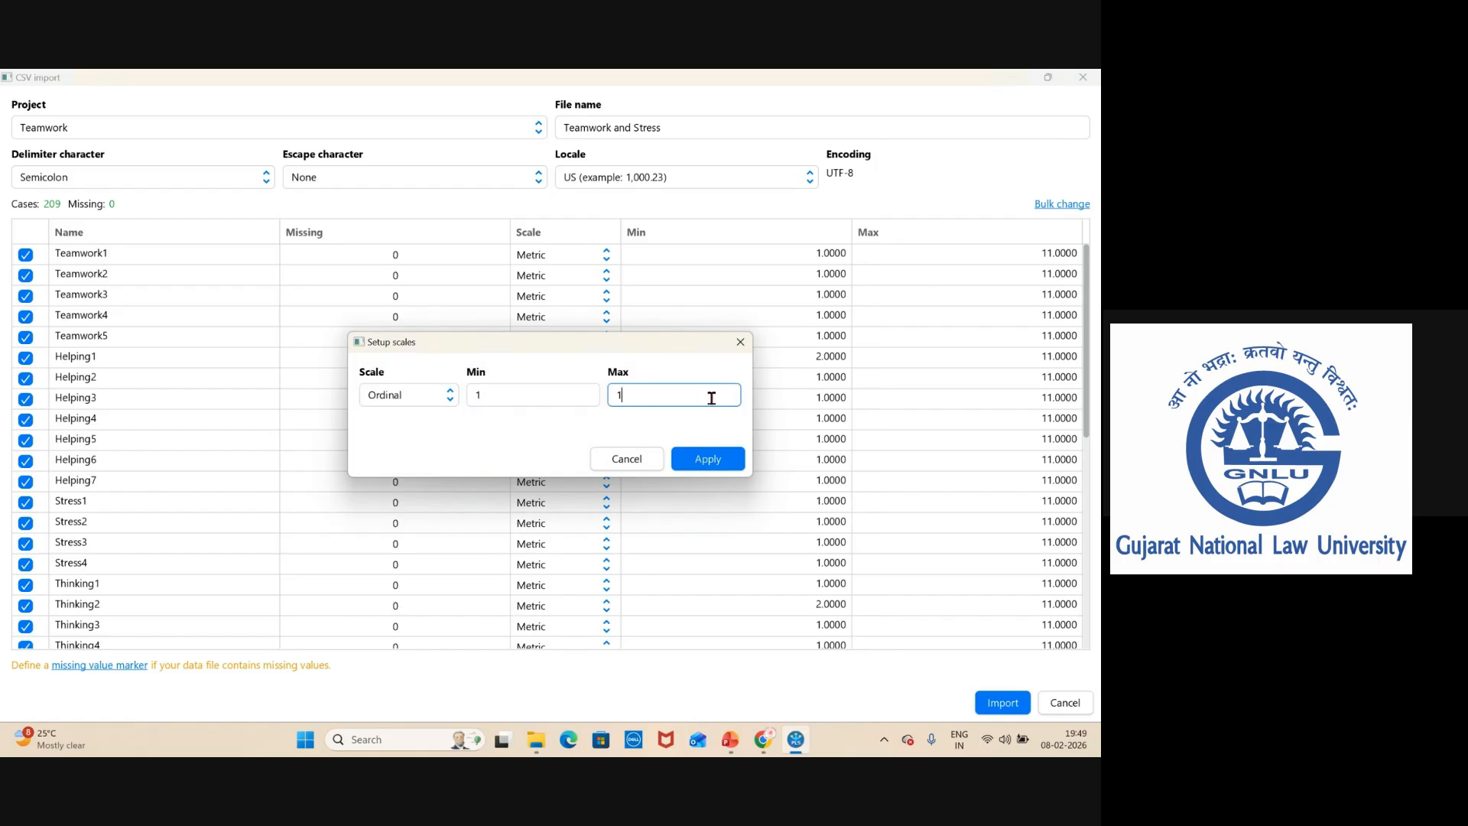
type("1")
left_click(707, 459)
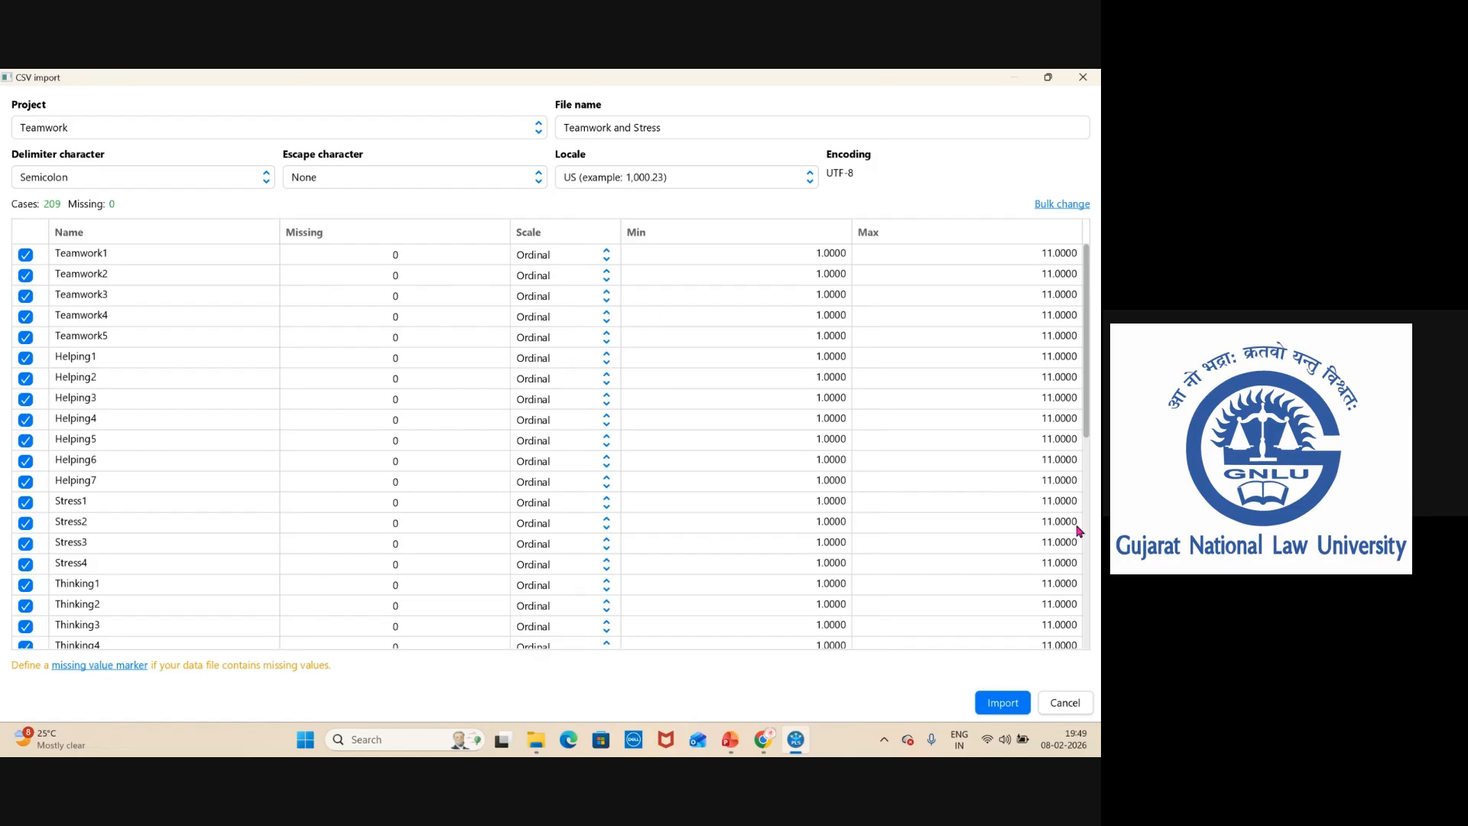
left_click(1026, 705)
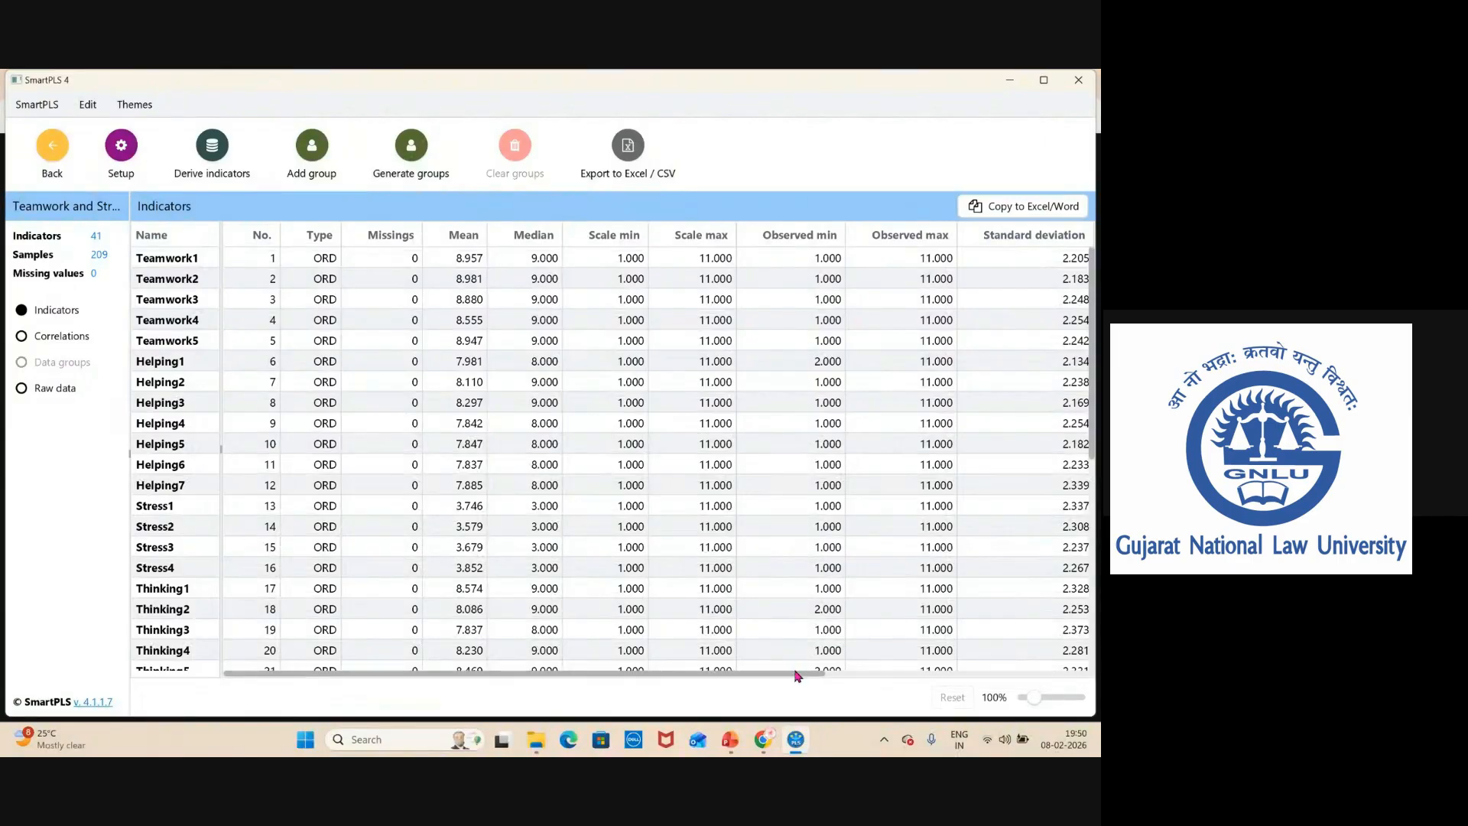
Examine the indicator statistics, including excess kurtosis and skewness, and the raw data before returning to the workspace.
left_click_drag(799, 675, 971, 680)
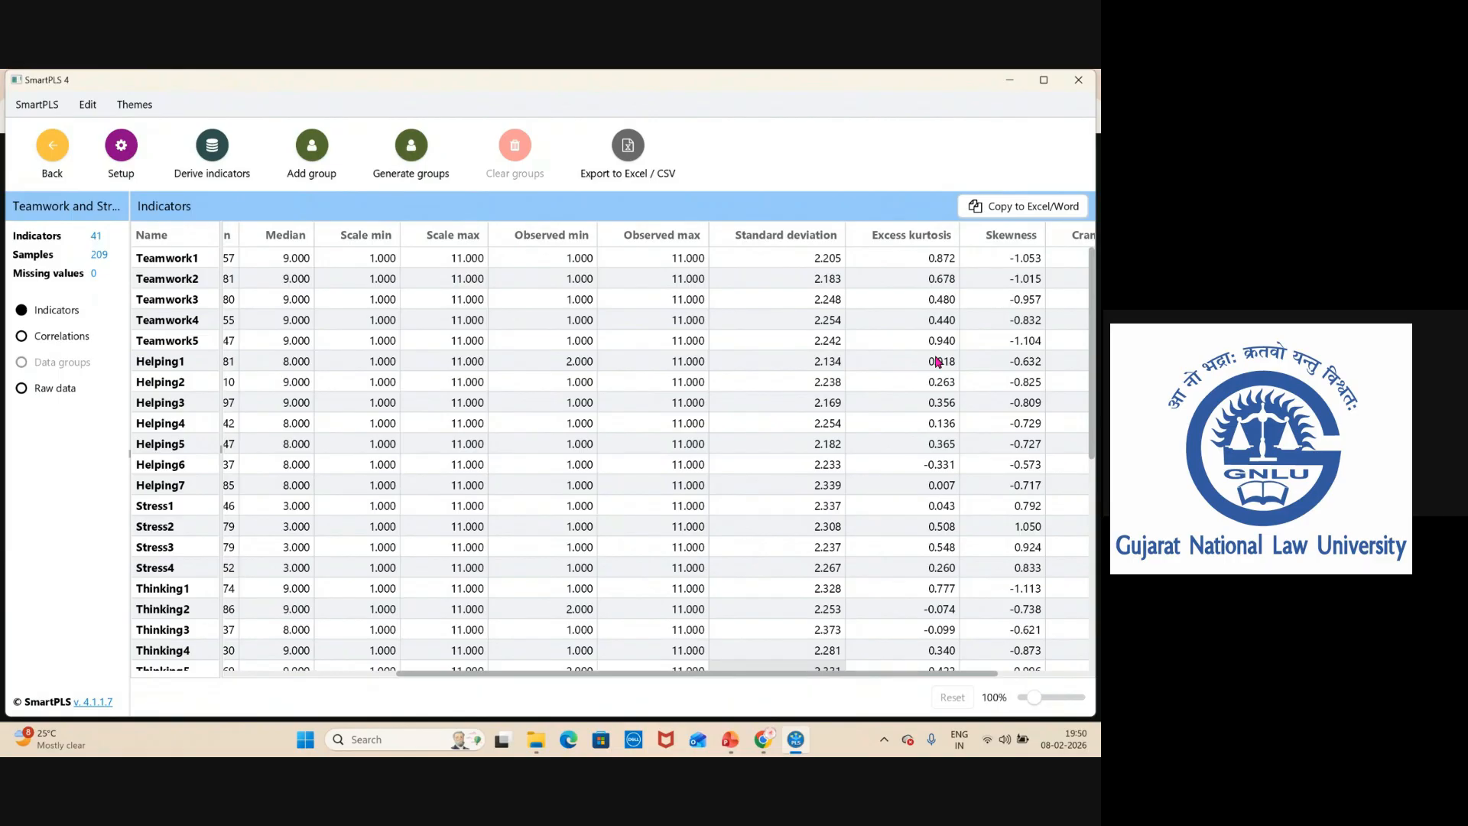
scroll(990, 421, "down", 5)
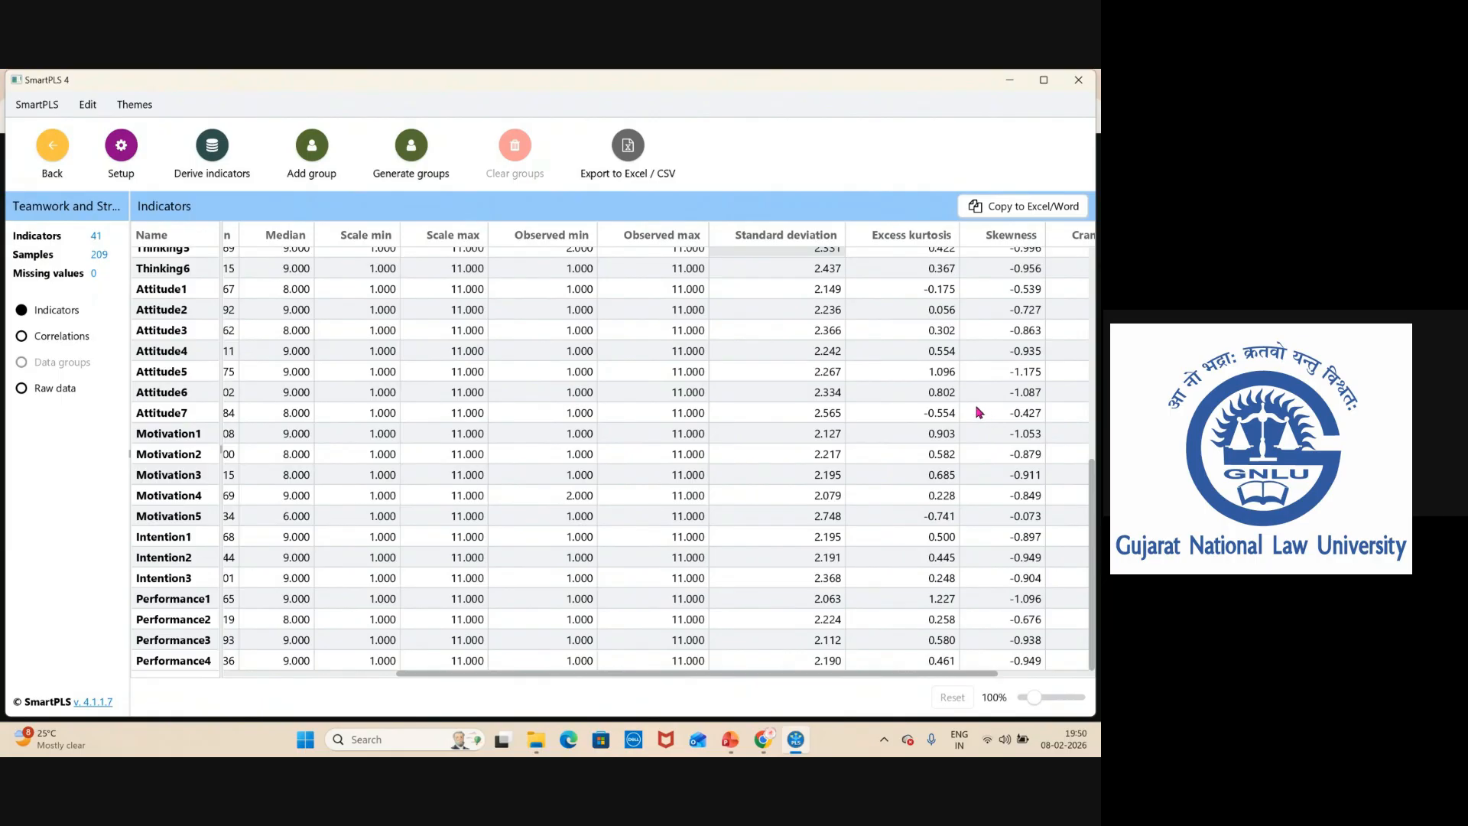
scroll(980, 413, "up", 5)
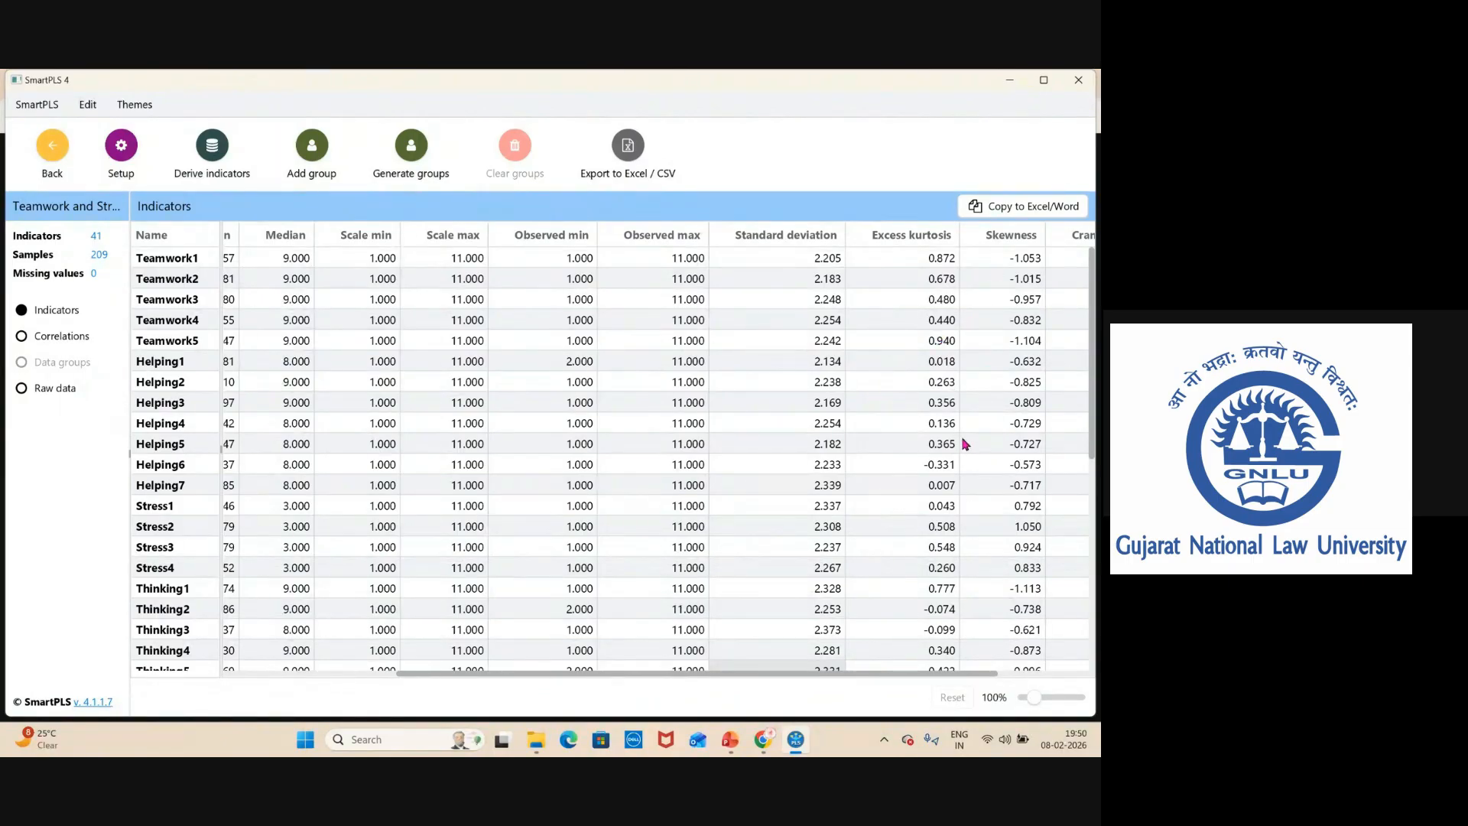
scroll(965, 438, "down", 5)
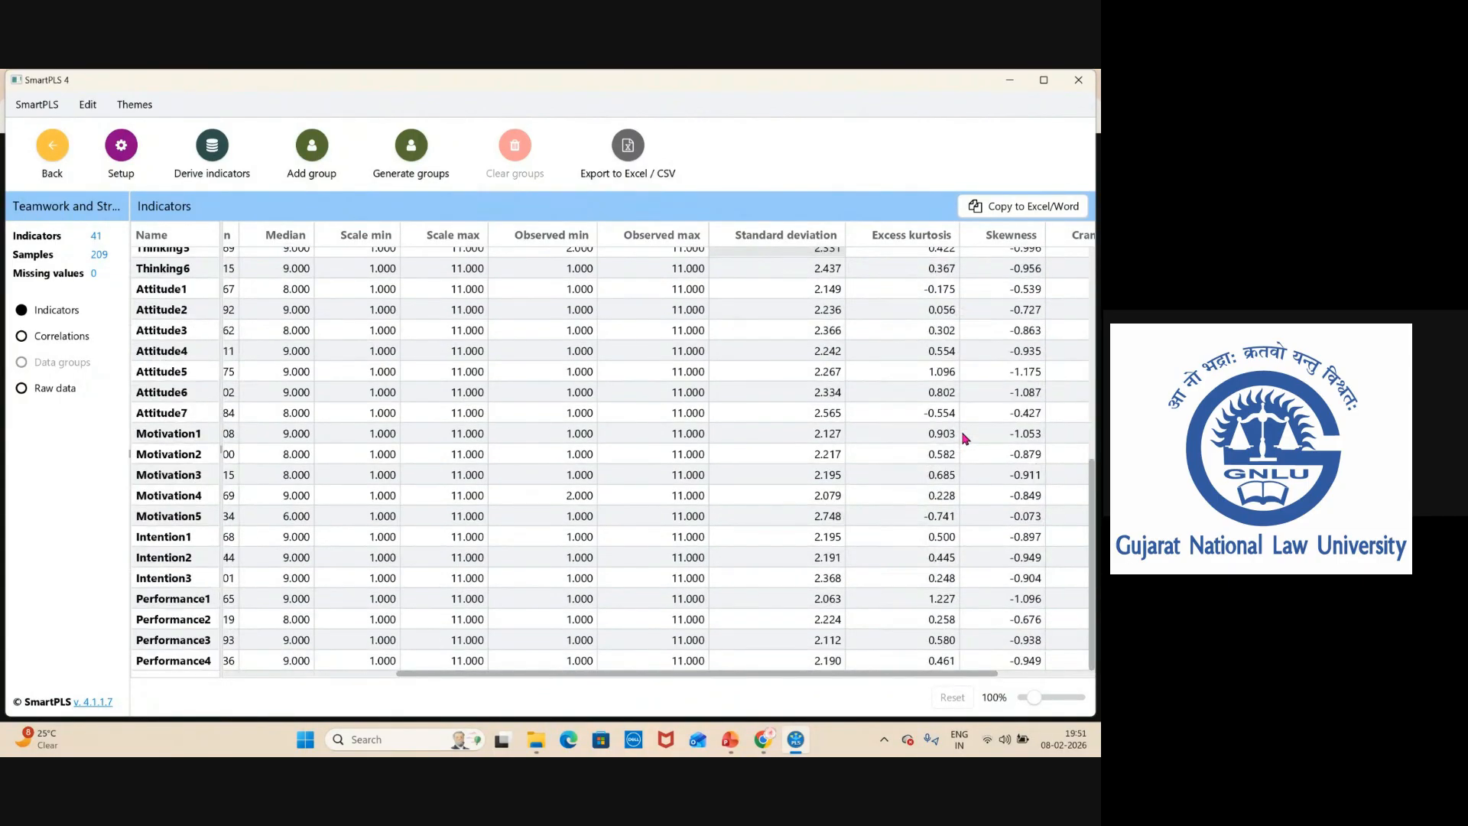
left_click_drag(1094, 590, 1092, 418)
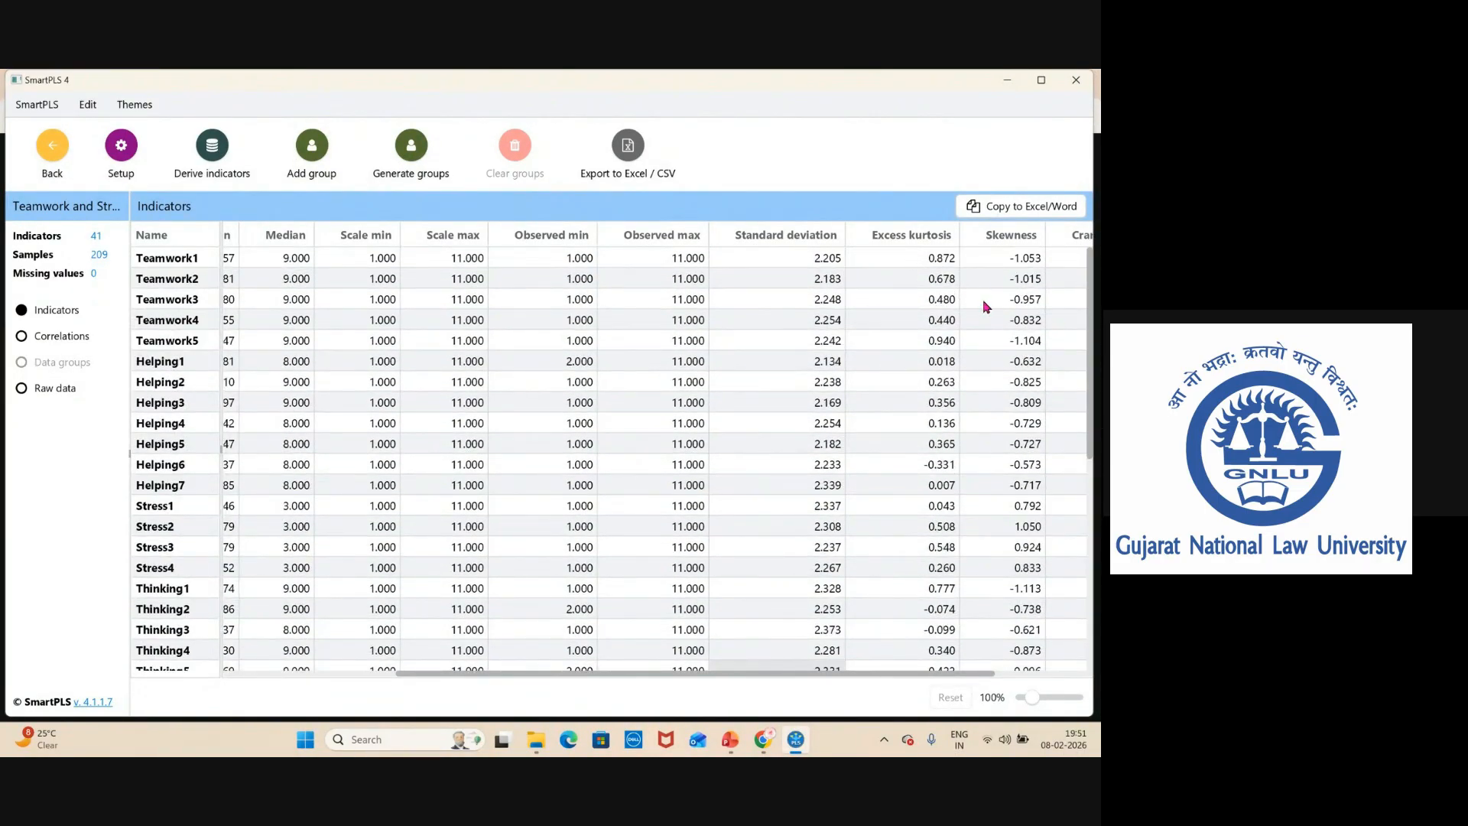
mouse_move(1091, 417)
left_mouse_down()
mouse_move(1093, 630)
mouse_move(1092, 417)
left_mouse_up()
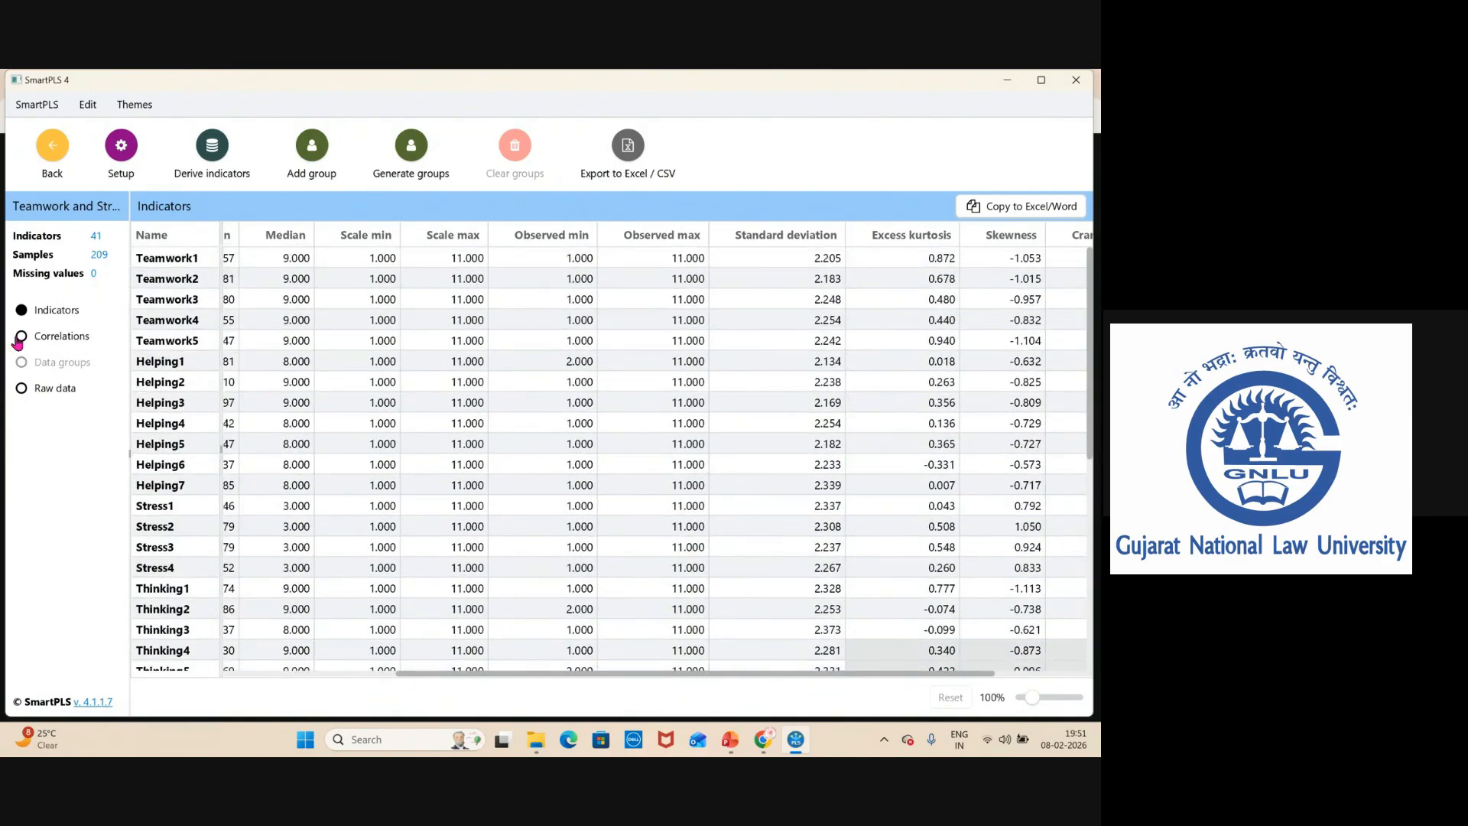
left_click(45, 390)
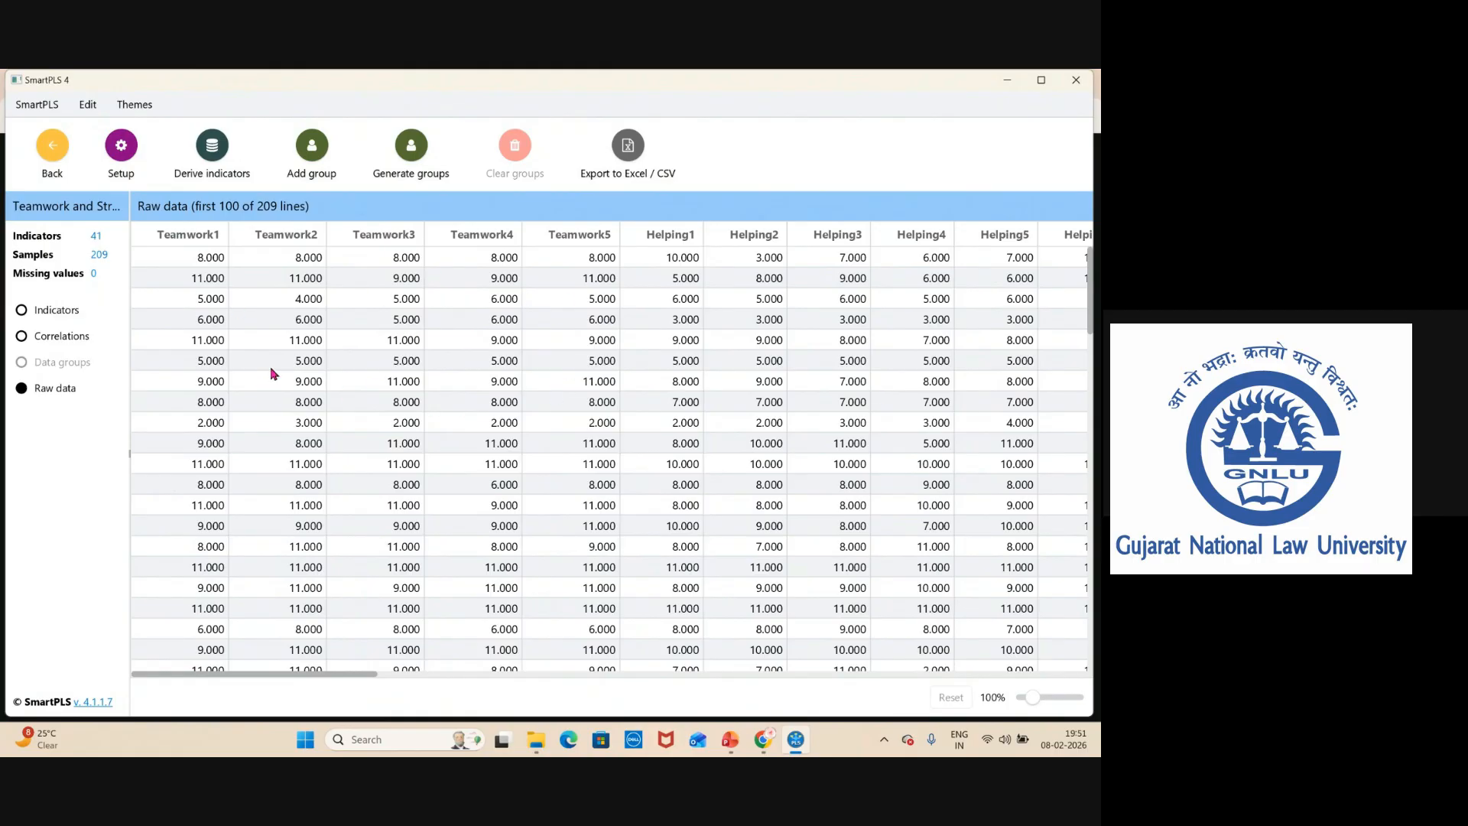
left_click(53, 153)
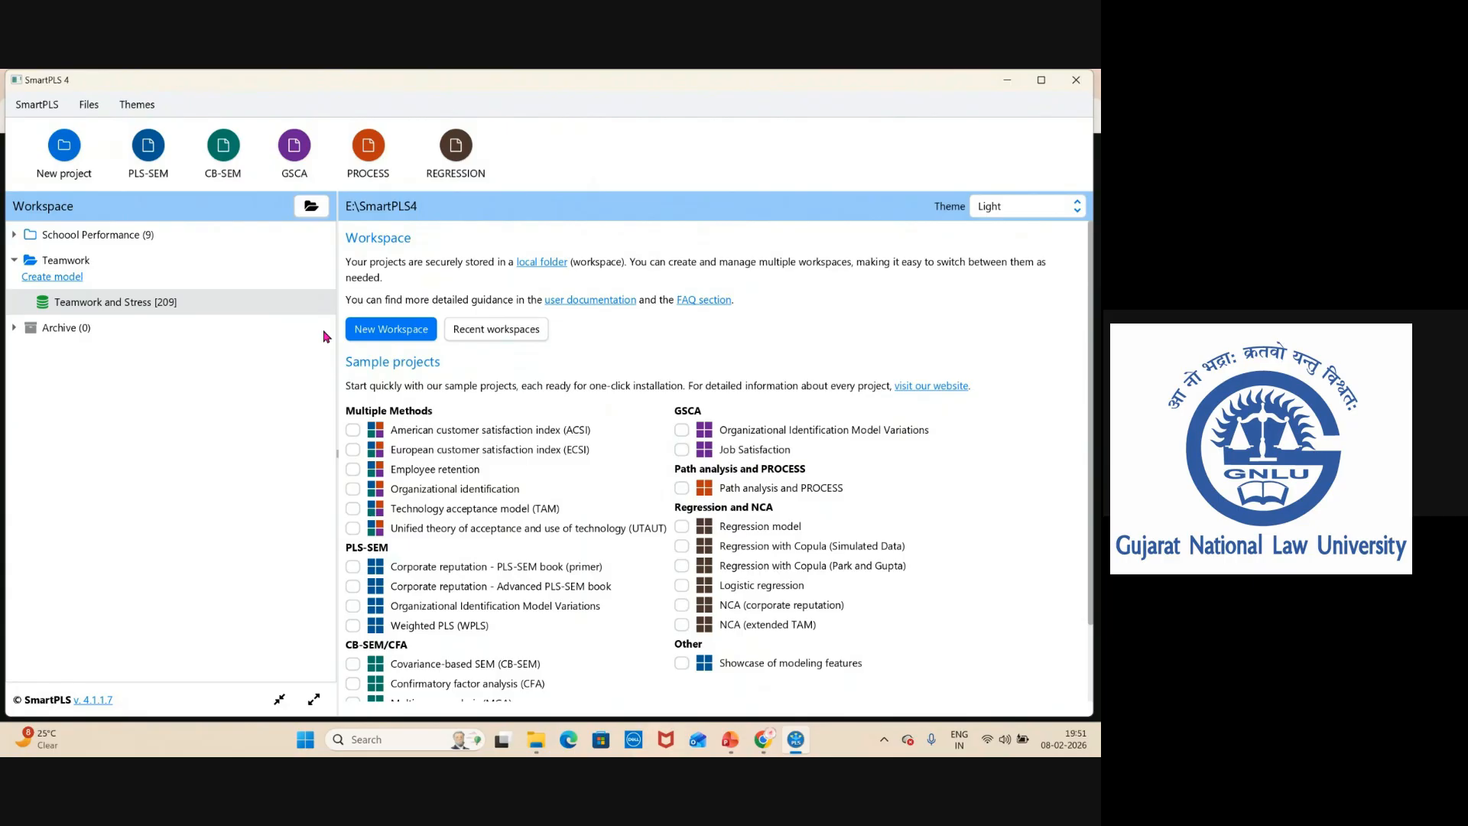
Create a PLS-SEM model named Measurment model in the Teamwork project.
left_click(60, 280)
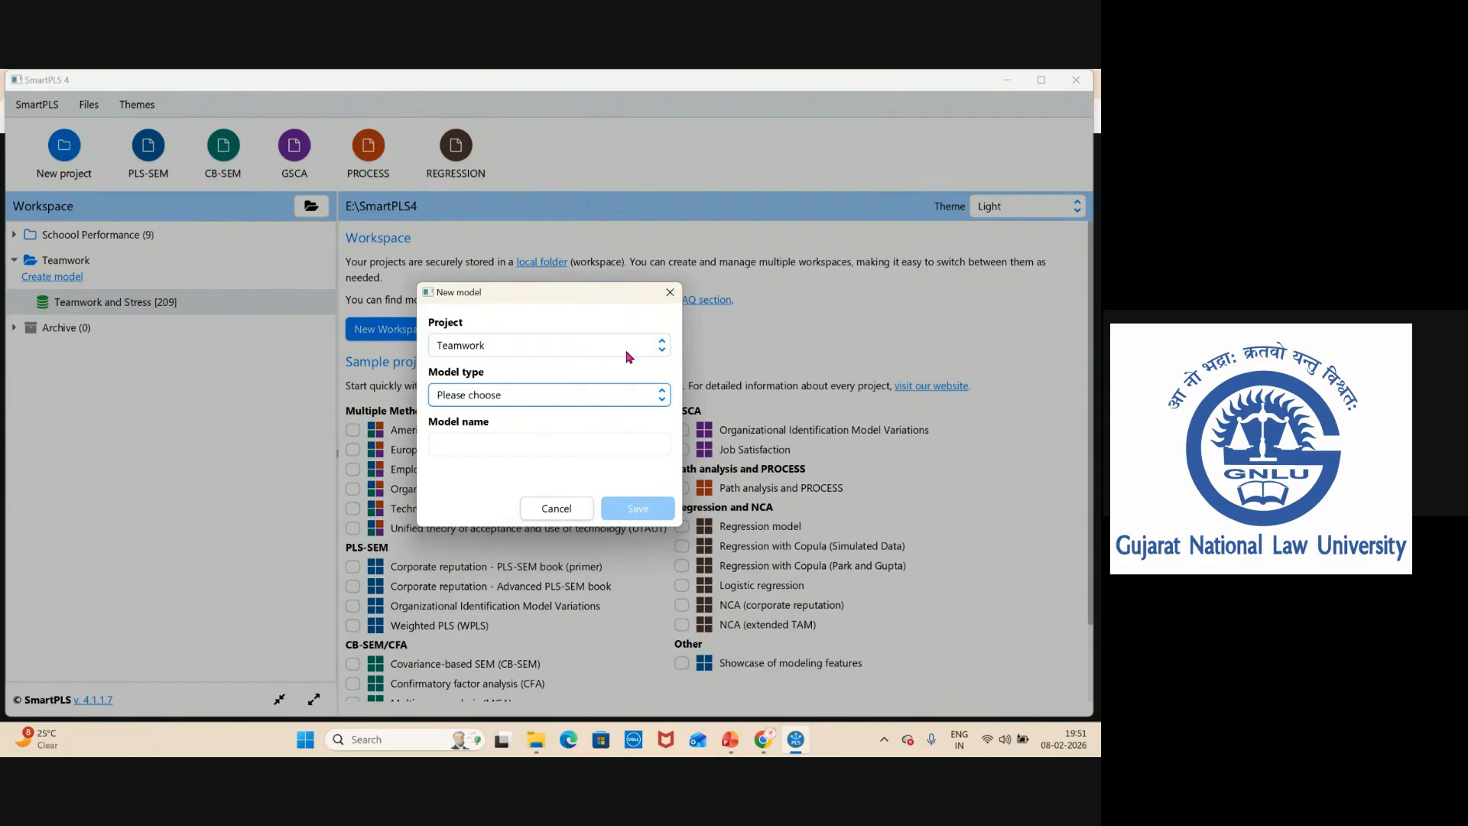
left_click(475, 397)
left_click(479, 423)
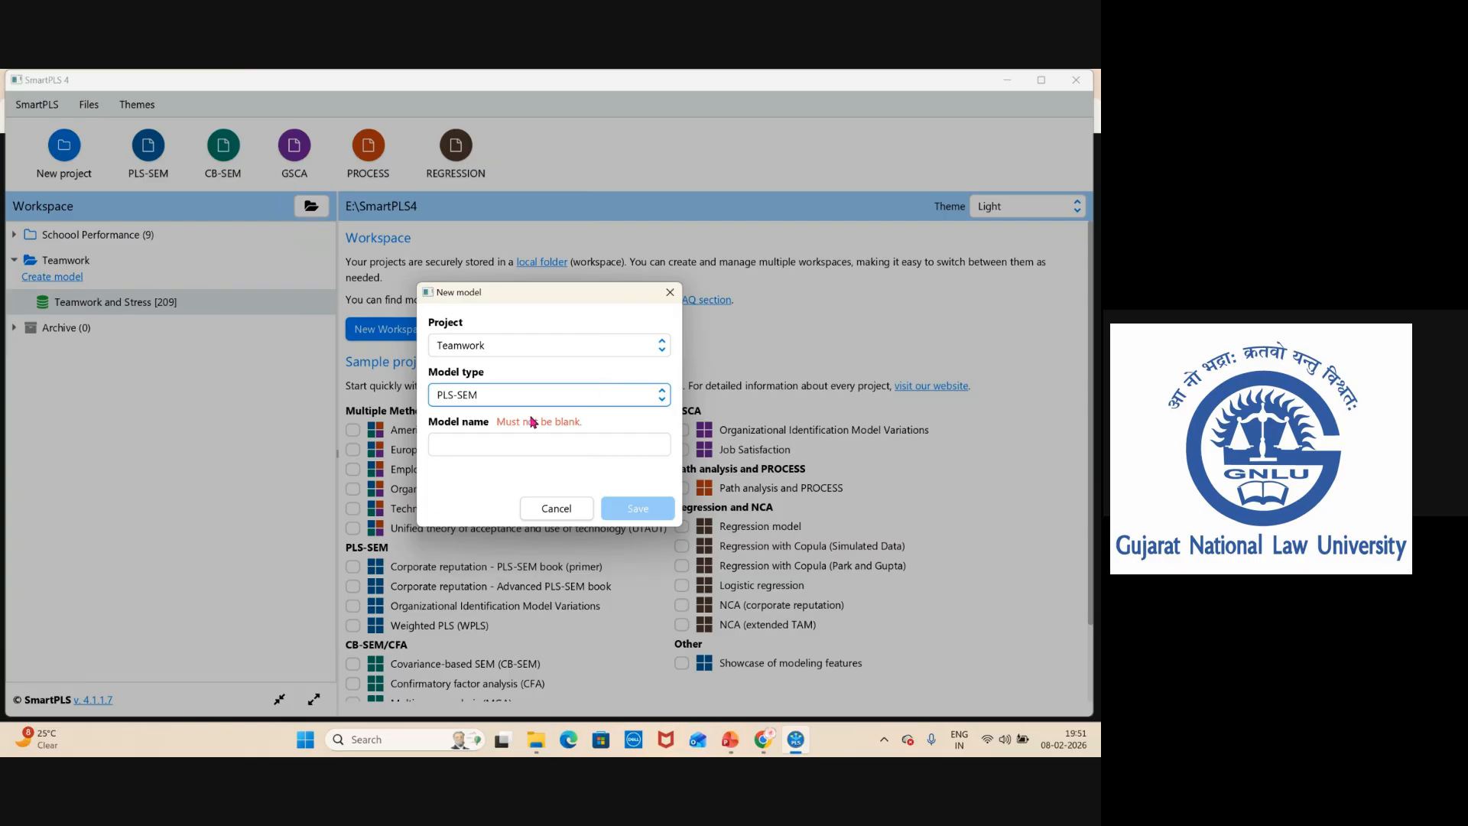
left_click(458, 439)
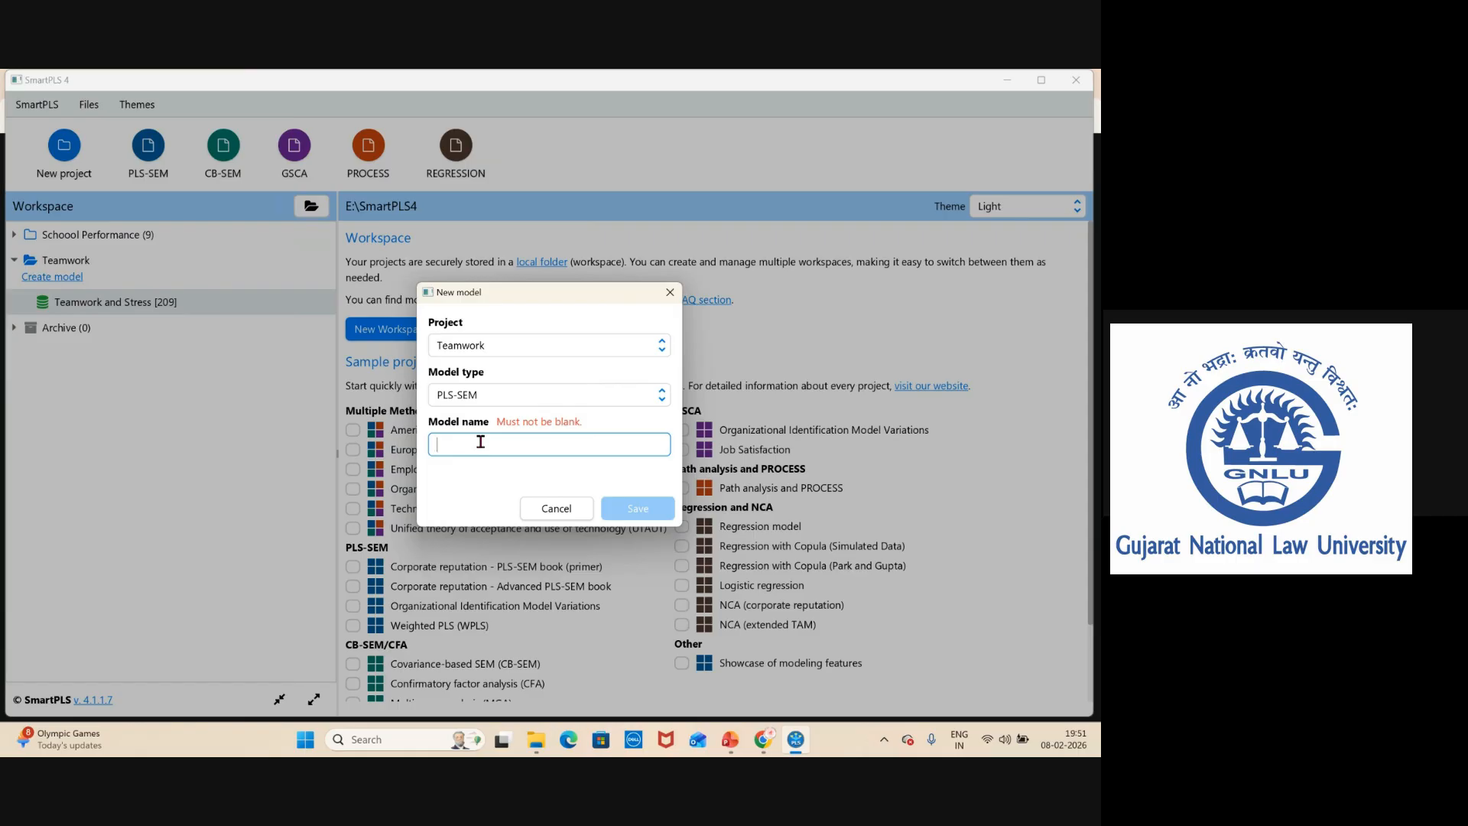
type("Measur")
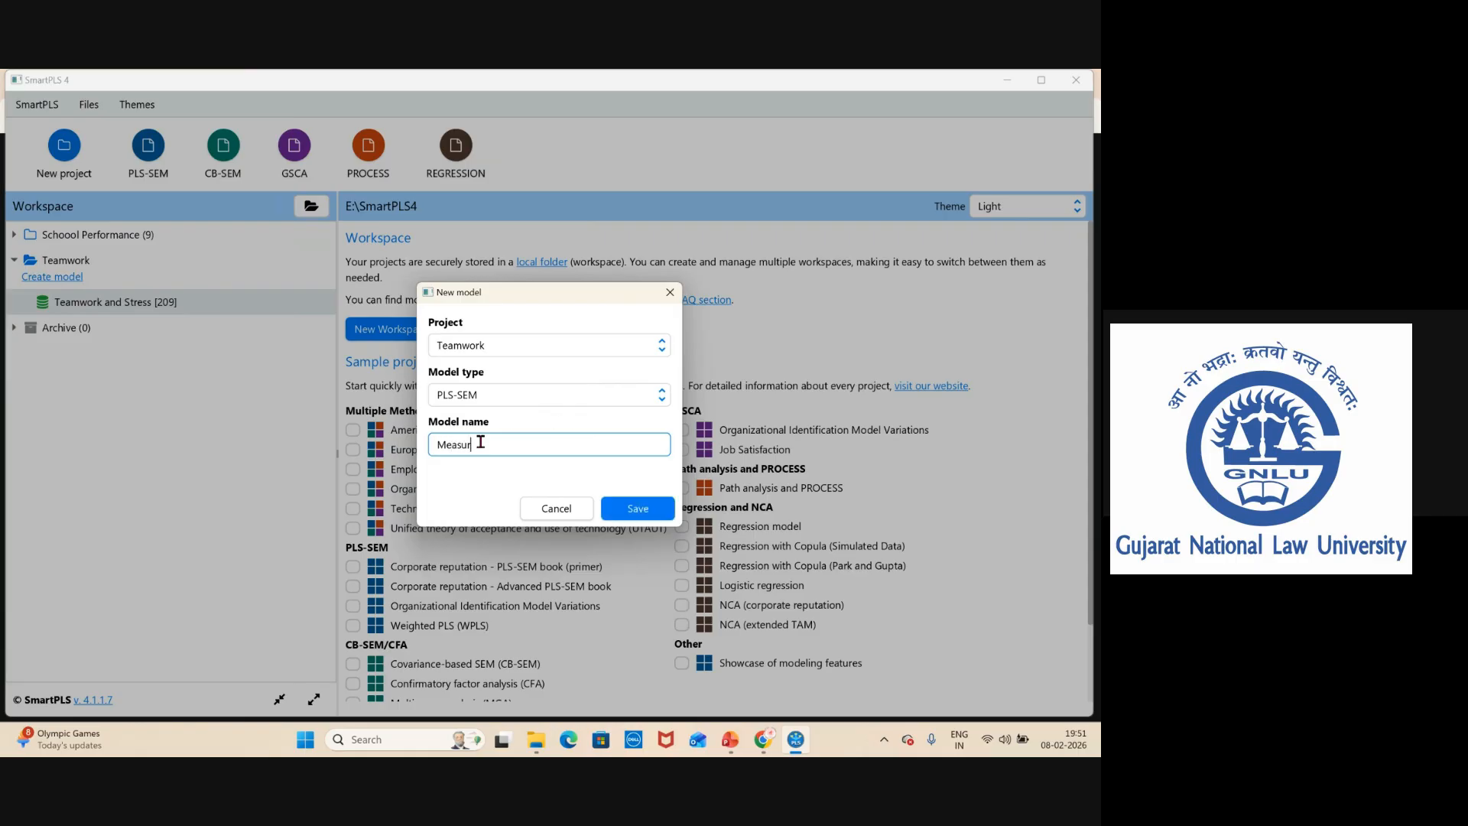
type("ment model")
left_click(633, 507)
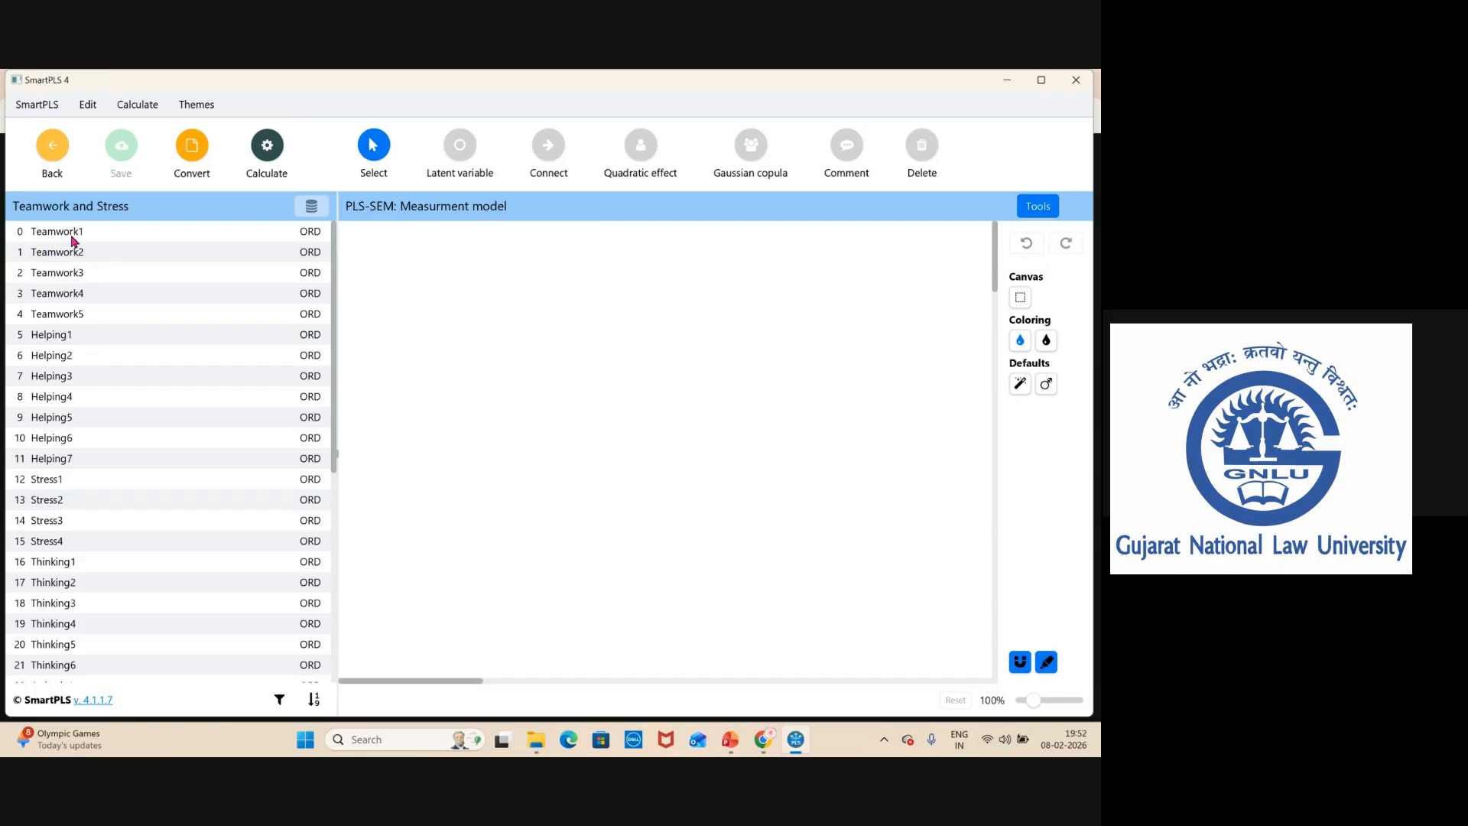
Create a Teamwork latent variable from the indicators Teamwork1 to Teamwork5 on the model canvas.
mouse_move(73, 238)
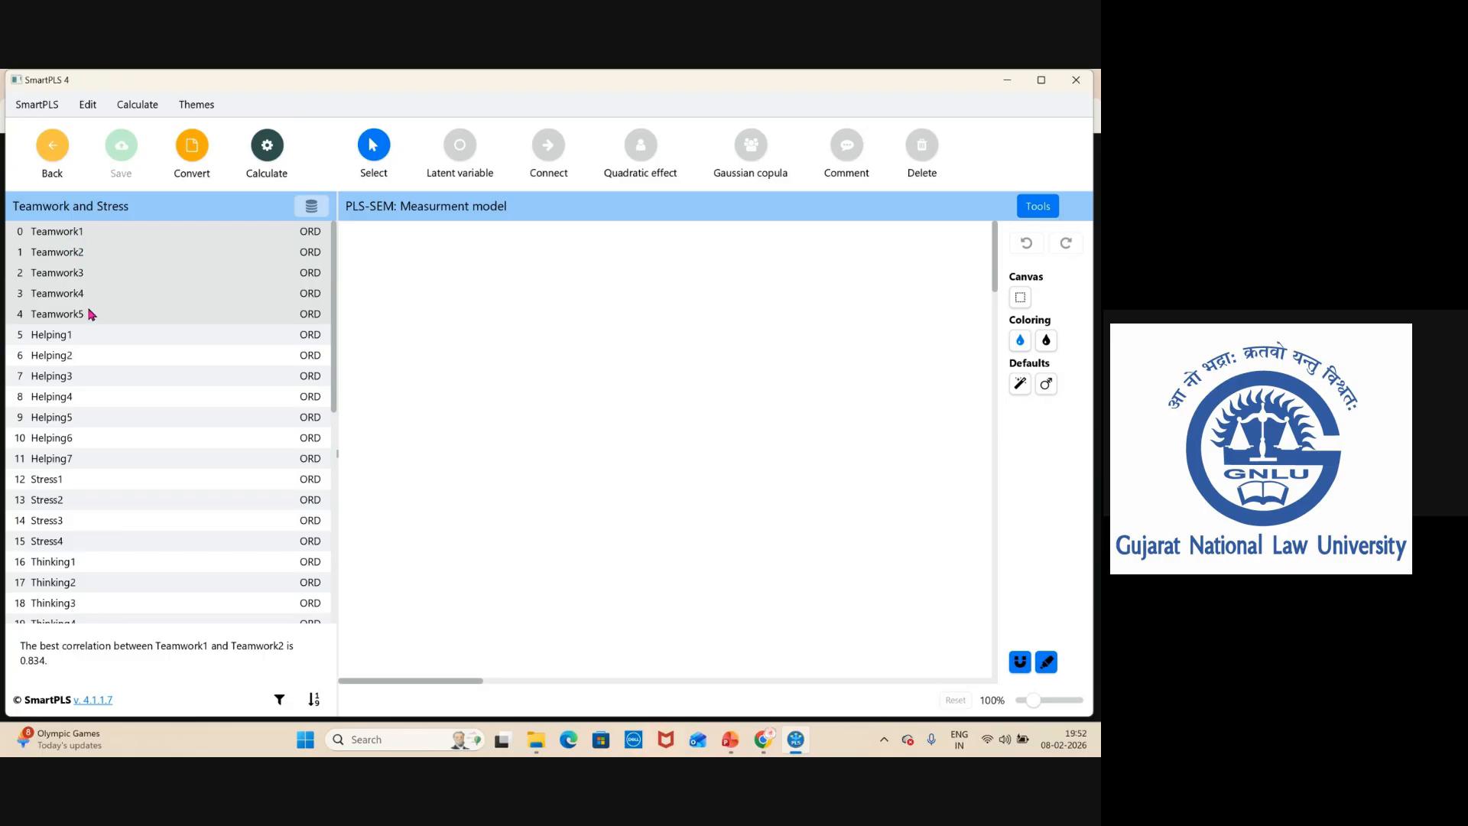
left_click_drag(54, 263, 497, 312)
key("Return")
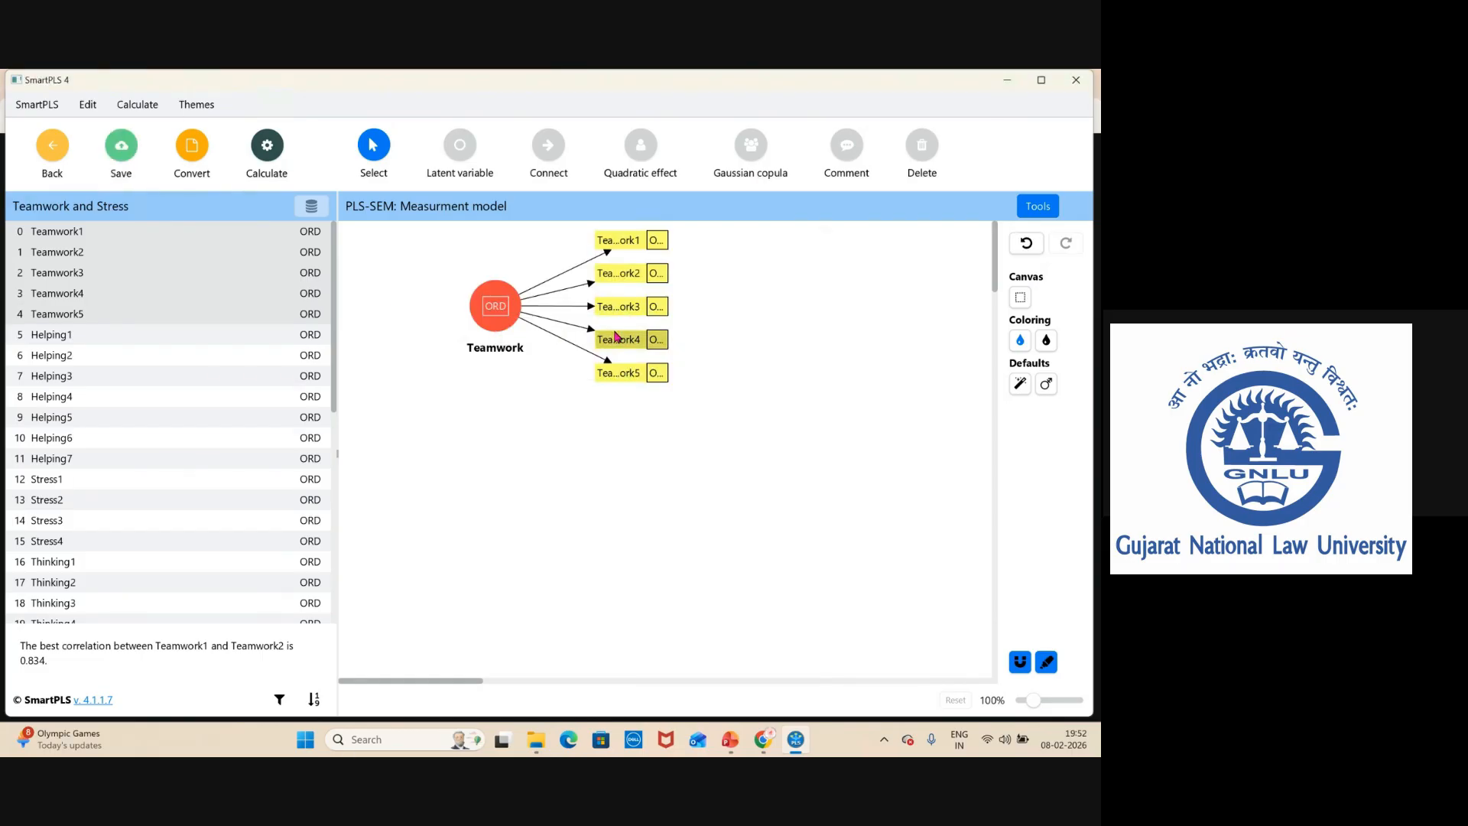
Place the Teamwork construct's indicators on its left side.
left_click(500, 315)
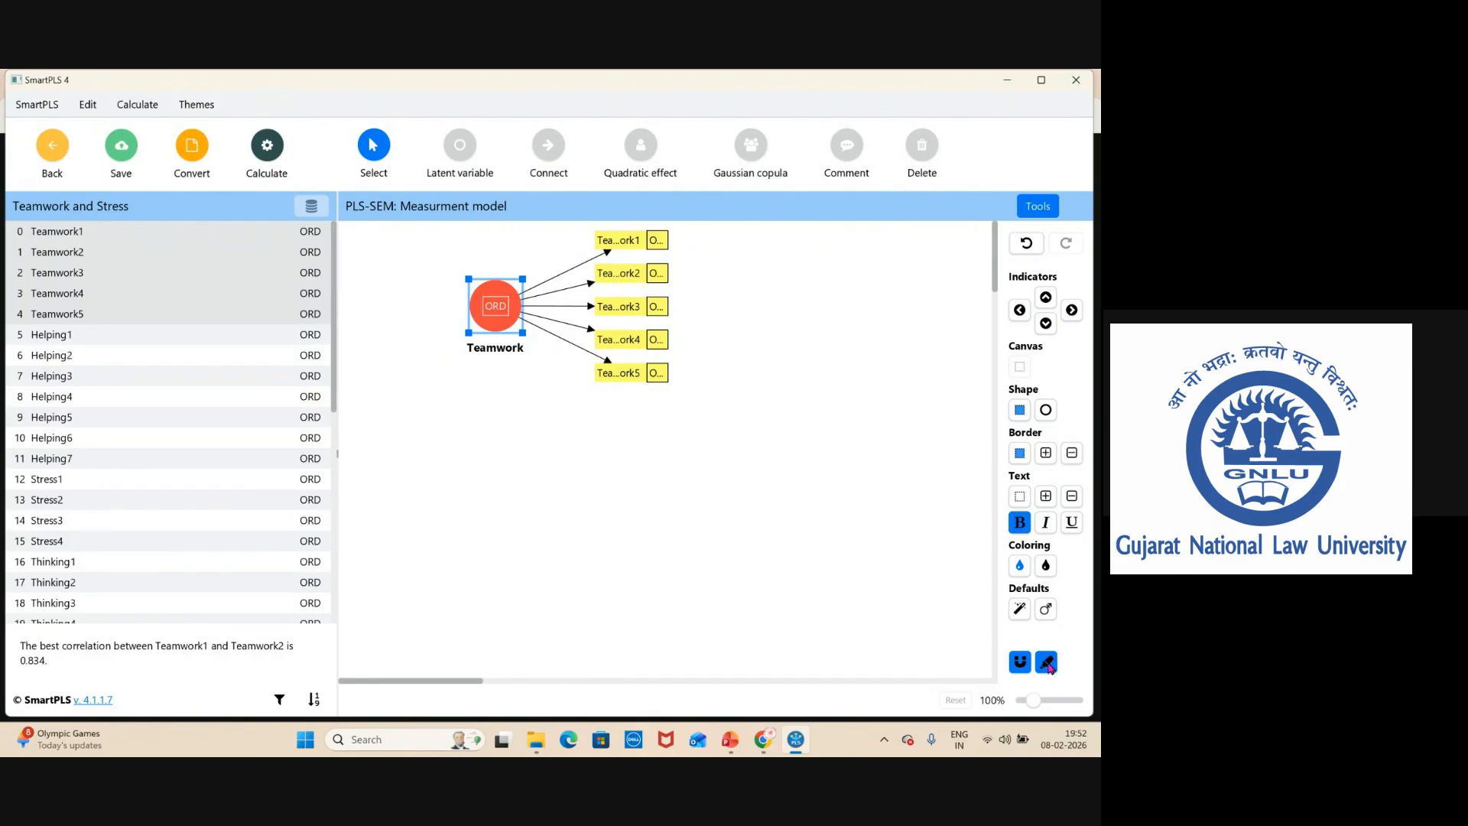
left_click_drag(503, 314, 477, 345)
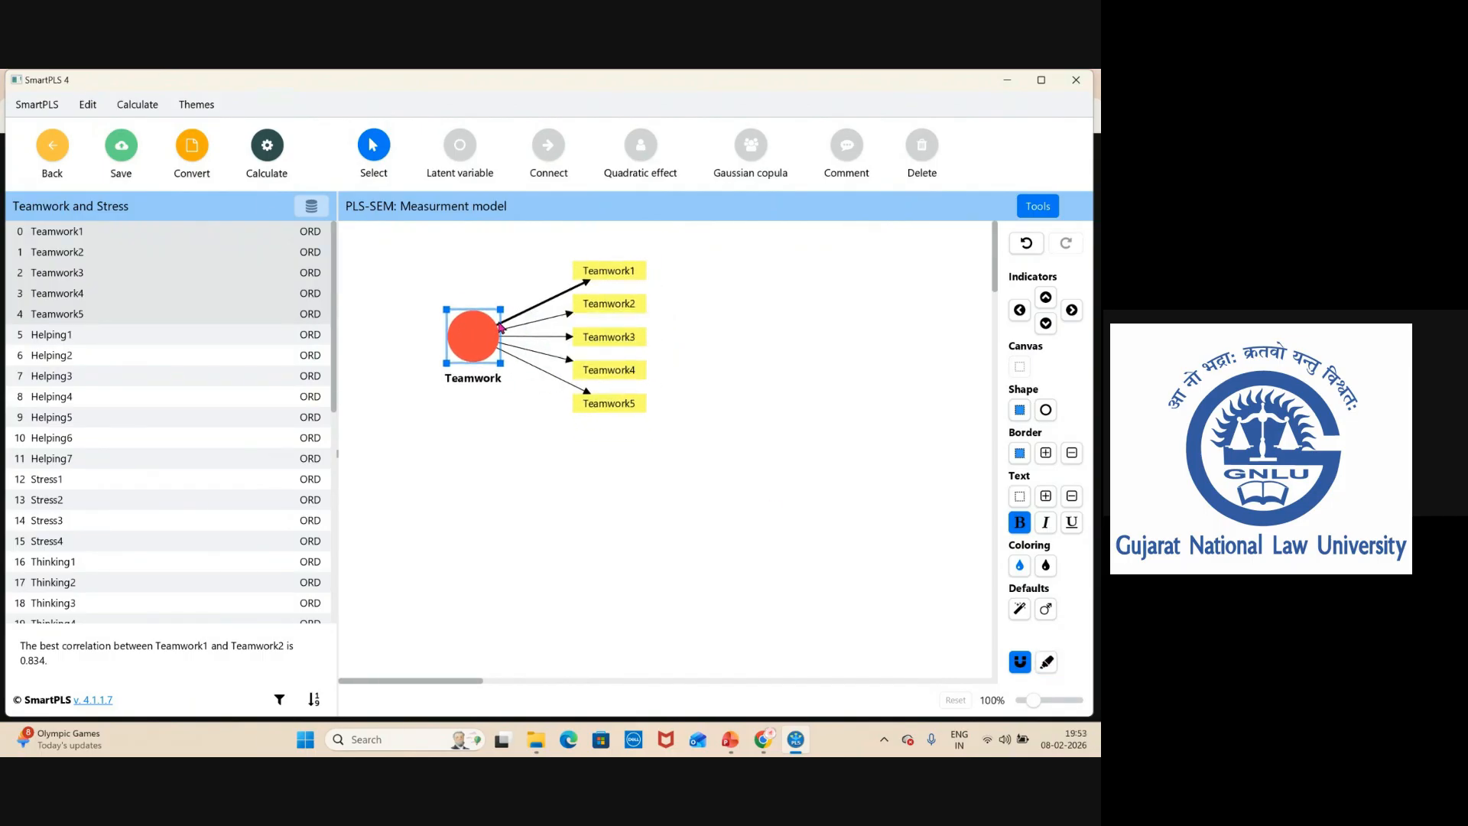
mouse_move(457, 332)
left_click(1019, 310)
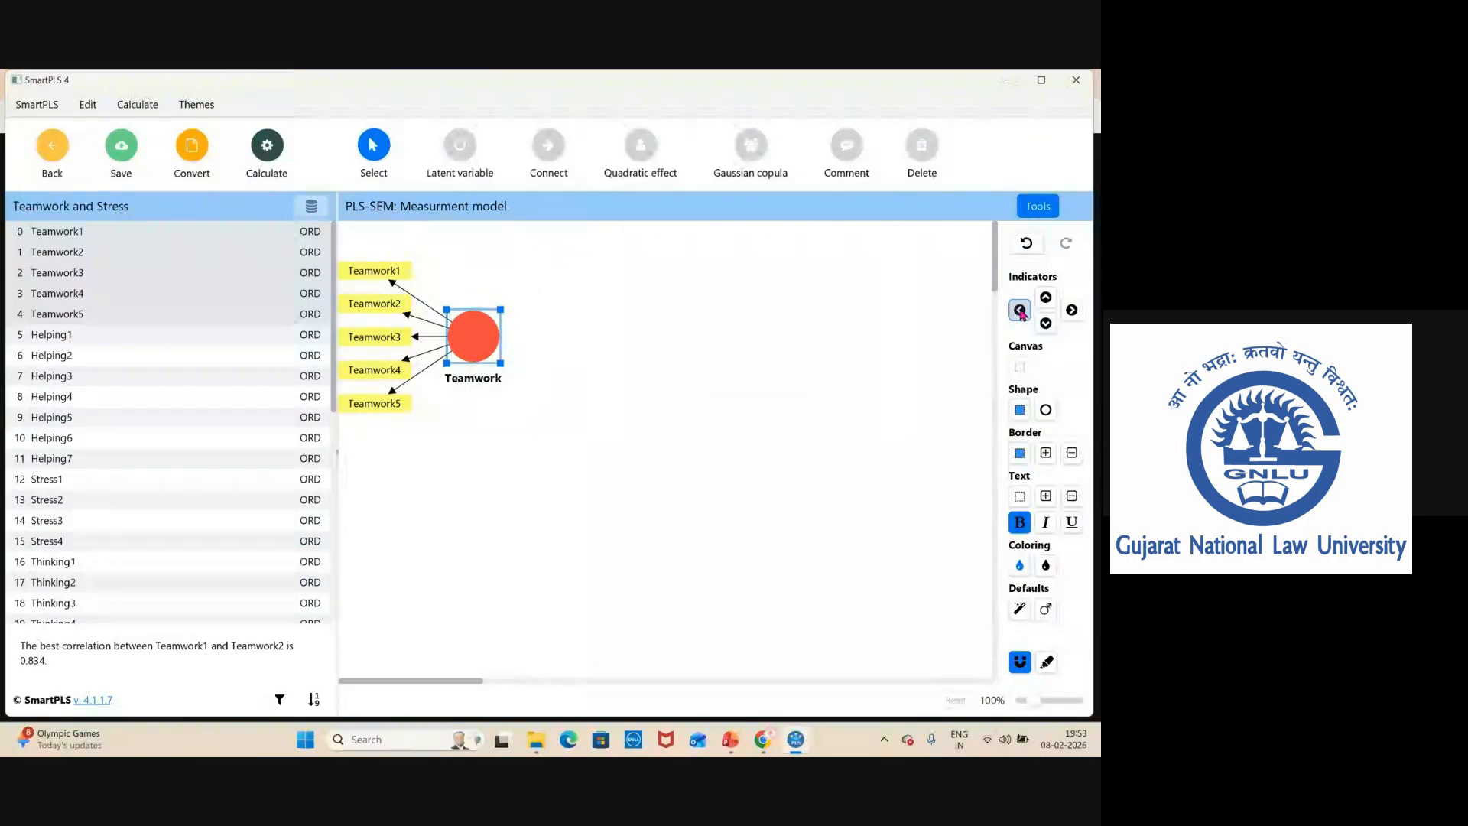
left_click(1046, 296)
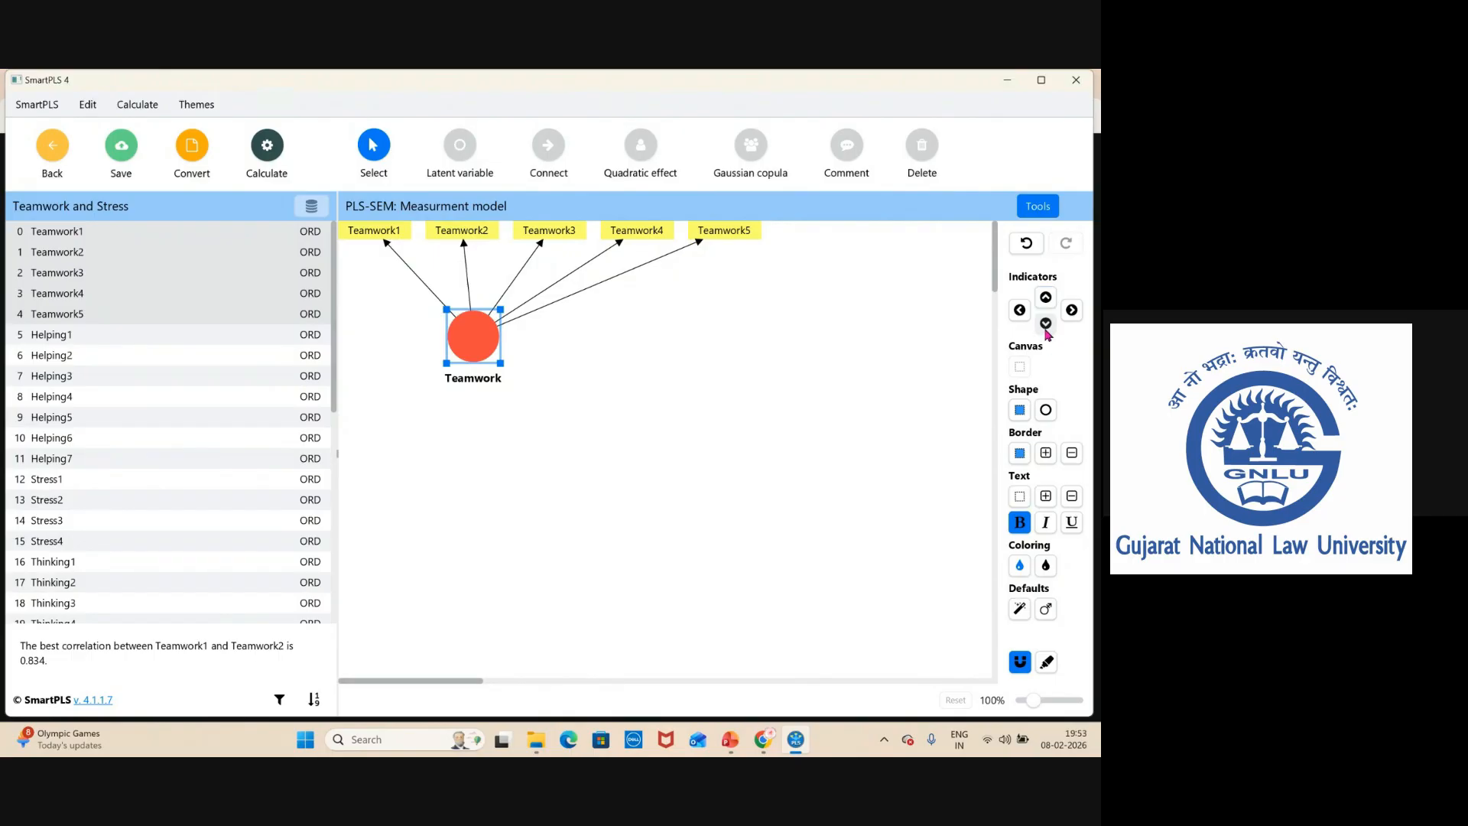
left_click(1046, 323)
left_click(1019, 310)
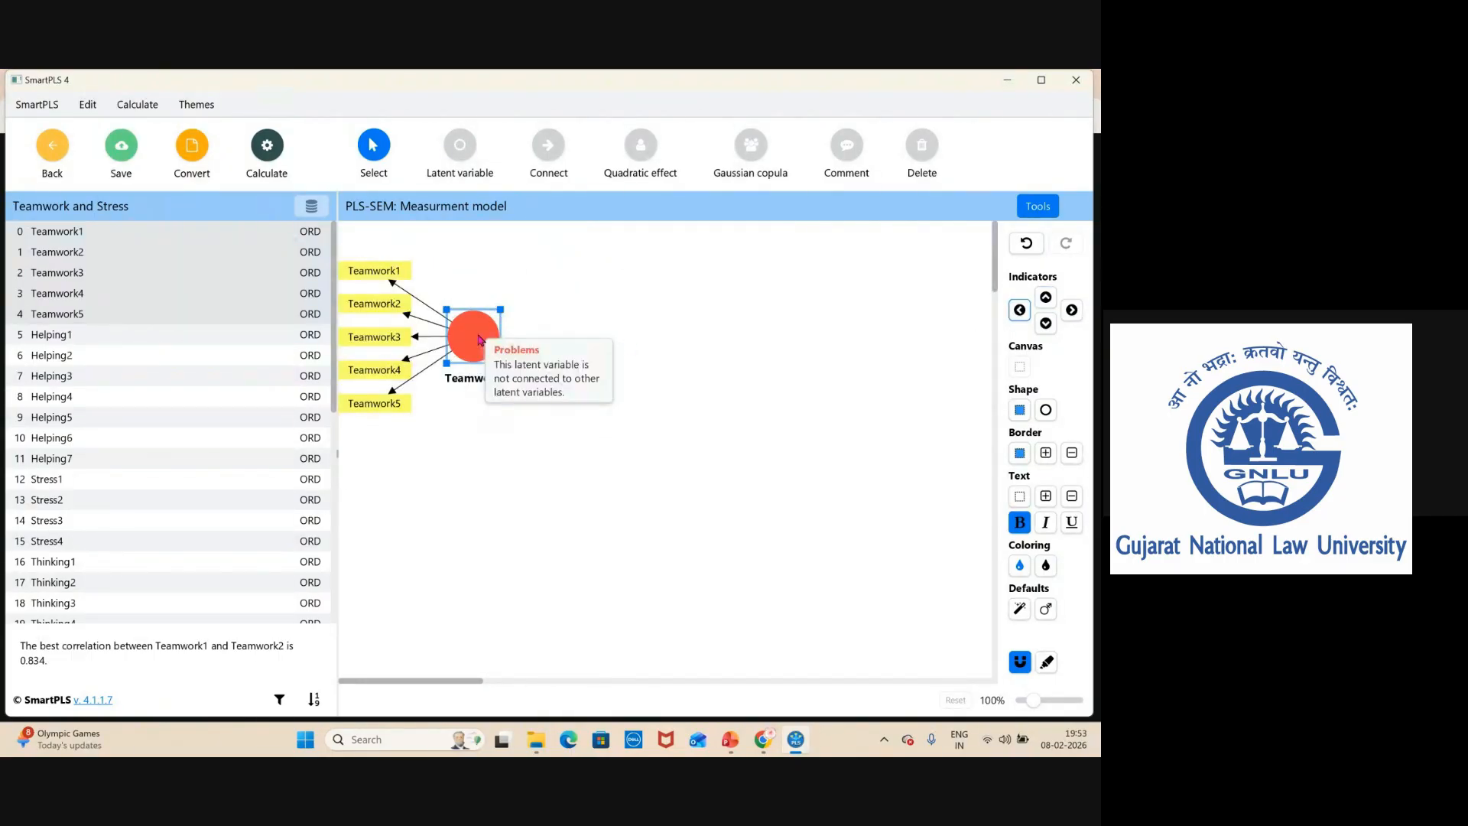
Move the Teamwork construct and spread its five indicators into a wider fan on the left.
left_click_drag(483, 342, 556, 351)
left_click_drag(454, 280, 412, 242)
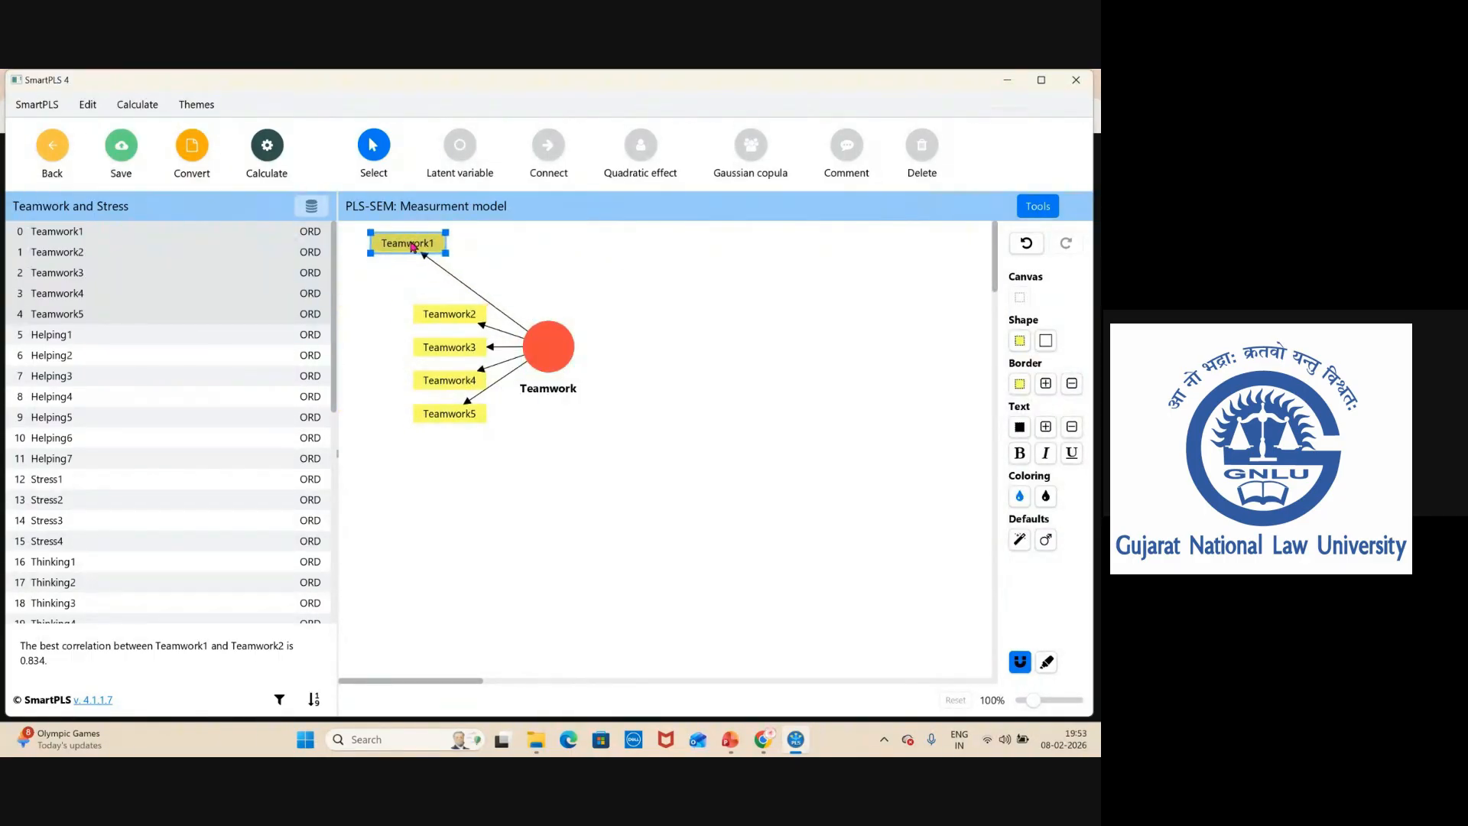
left_click_drag(432, 318, 383, 310)
left_click_drag(447, 354, 438, 448)
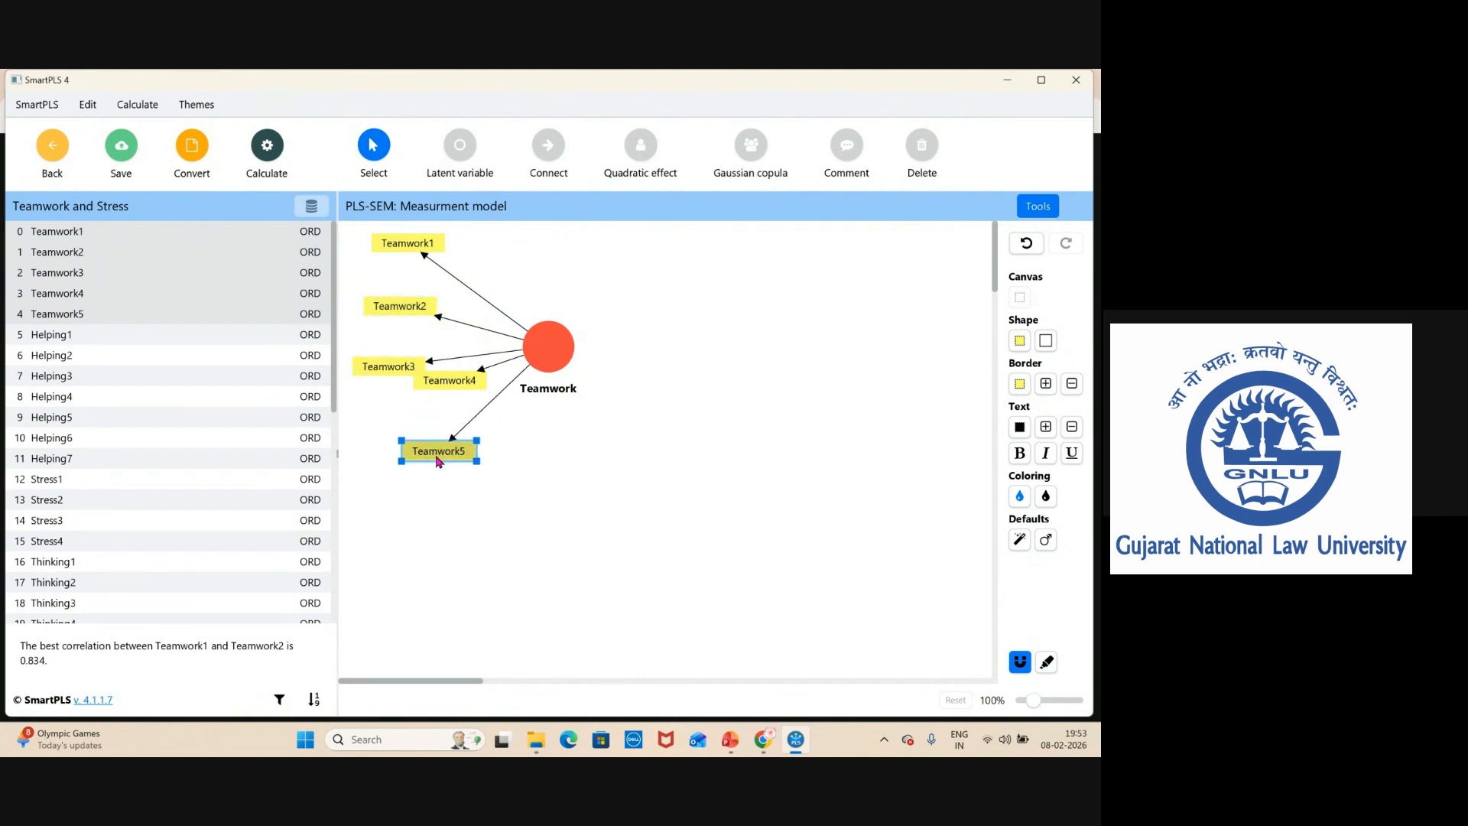
left_click_drag(450, 380, 418, 474)
left_click_drag(540, 352, 536, 452)
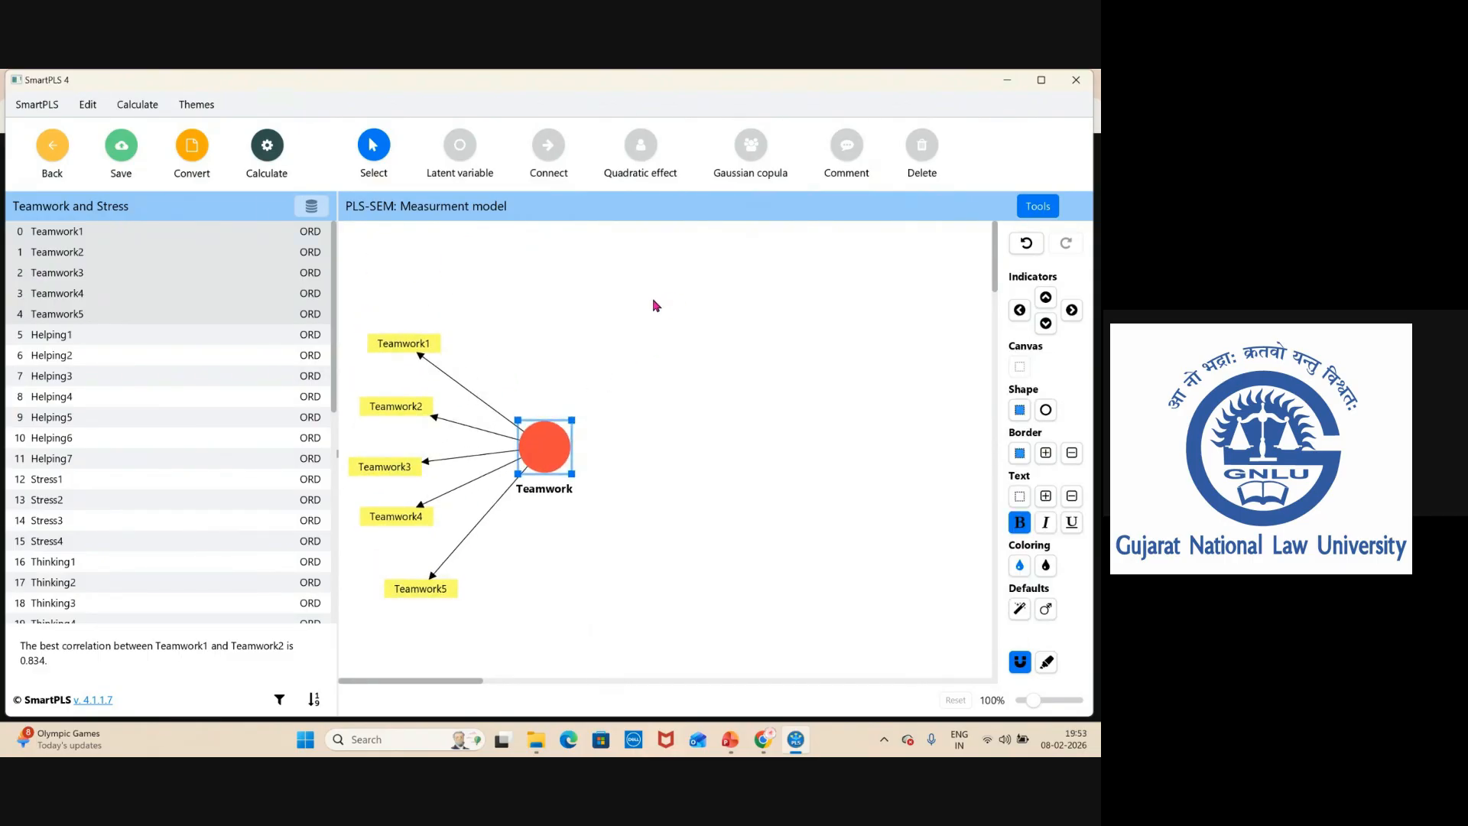
Create a Stress latent variable from the indicators Stress1 to Stress4 on the right of the canvas.
mouse_move(540, 441)
left_click(57, 486)
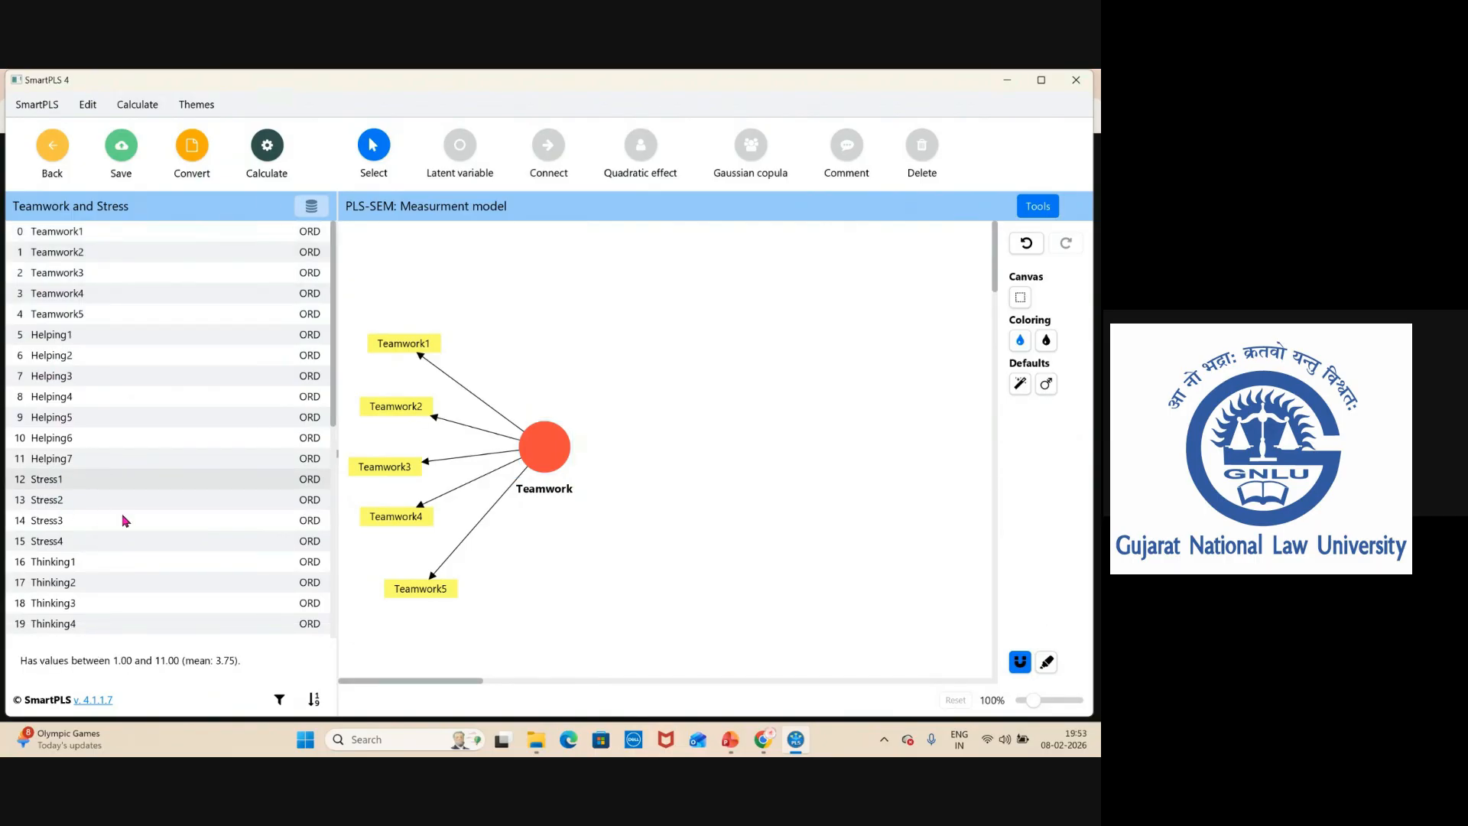
key("shift+Down")
key("shift+Down")
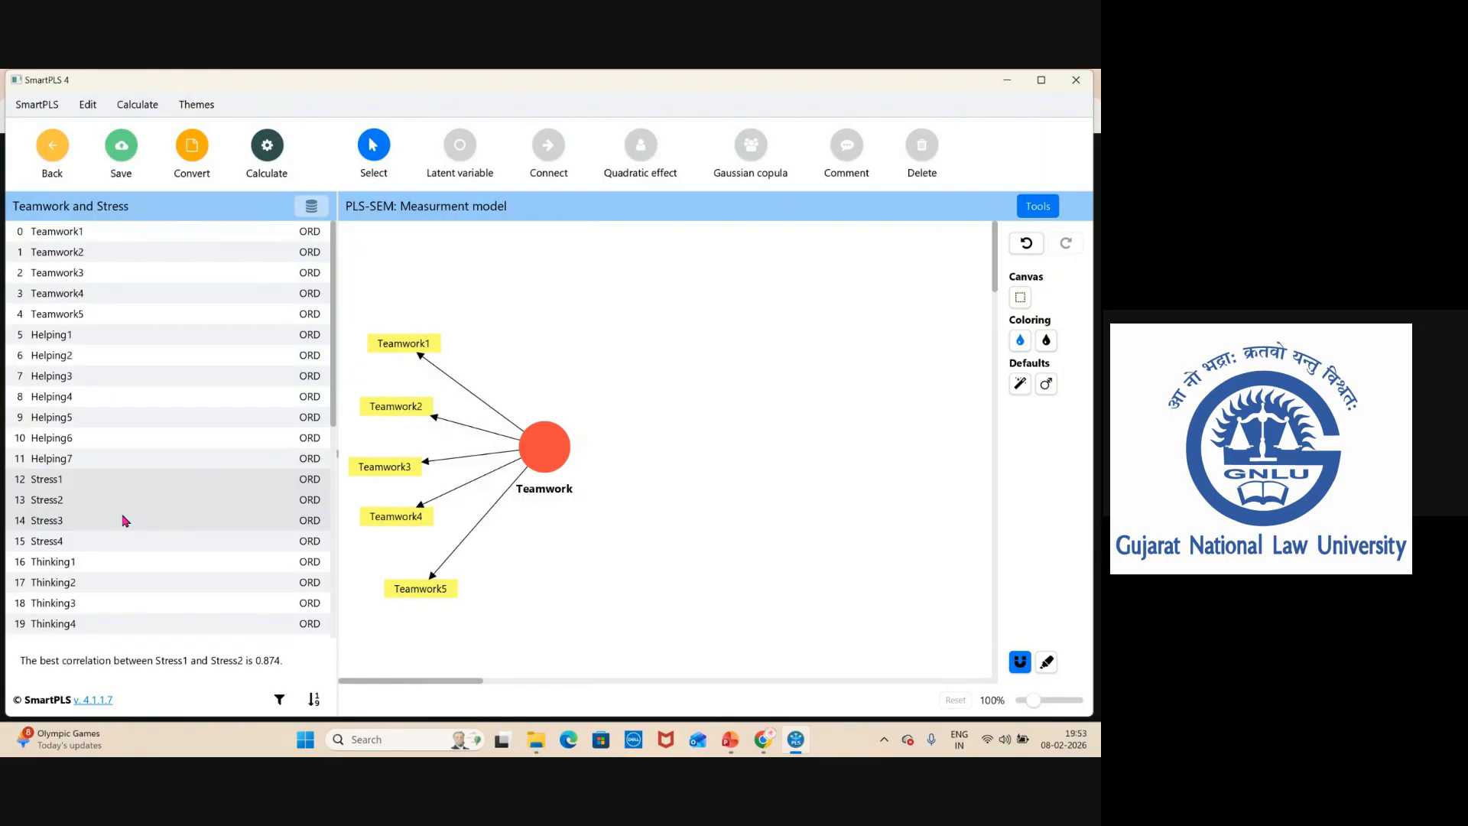
key("shift+Down")
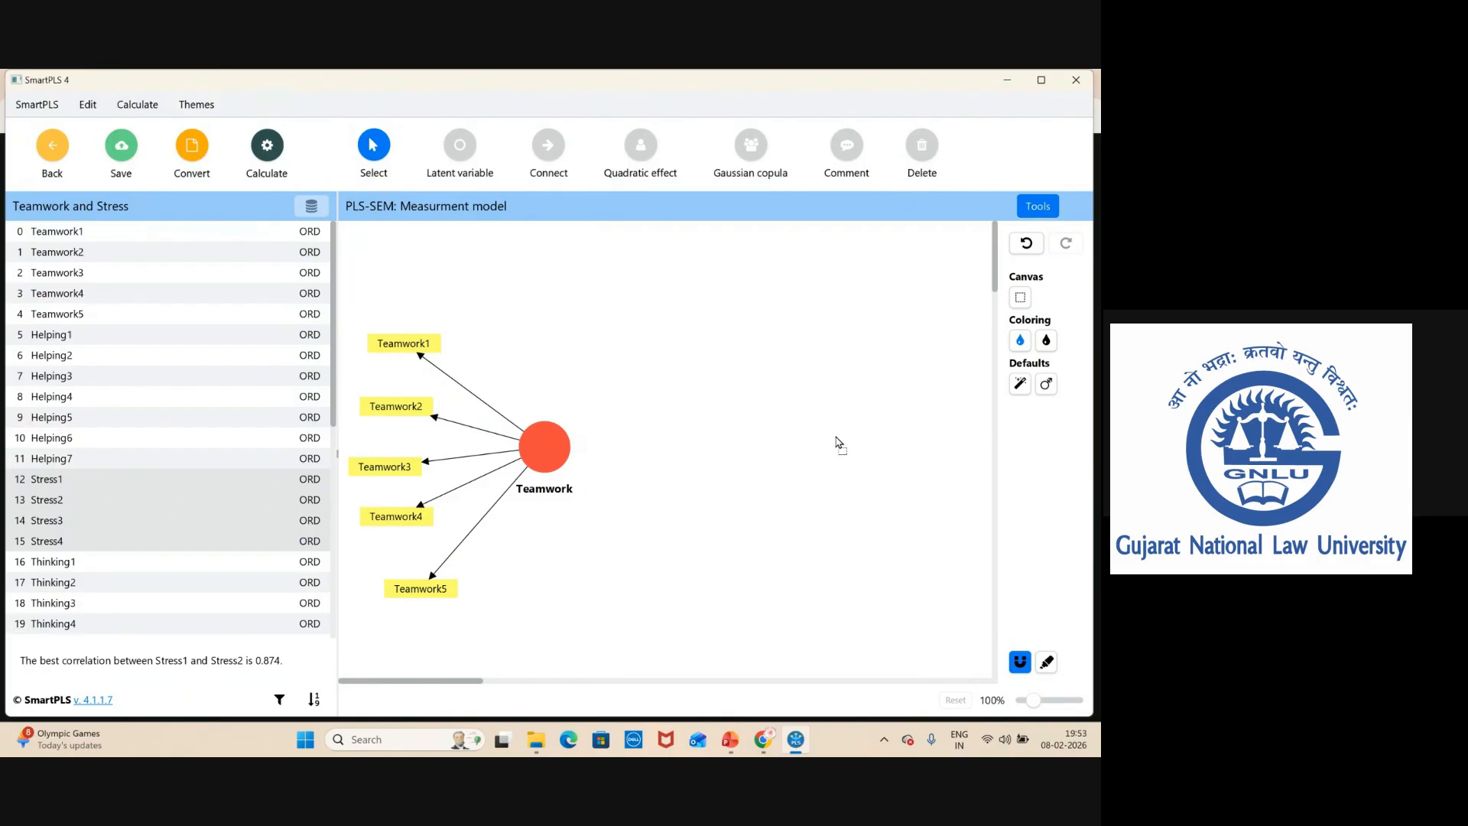
left_click_drag(837, 438, 838, 445)
key("Return")
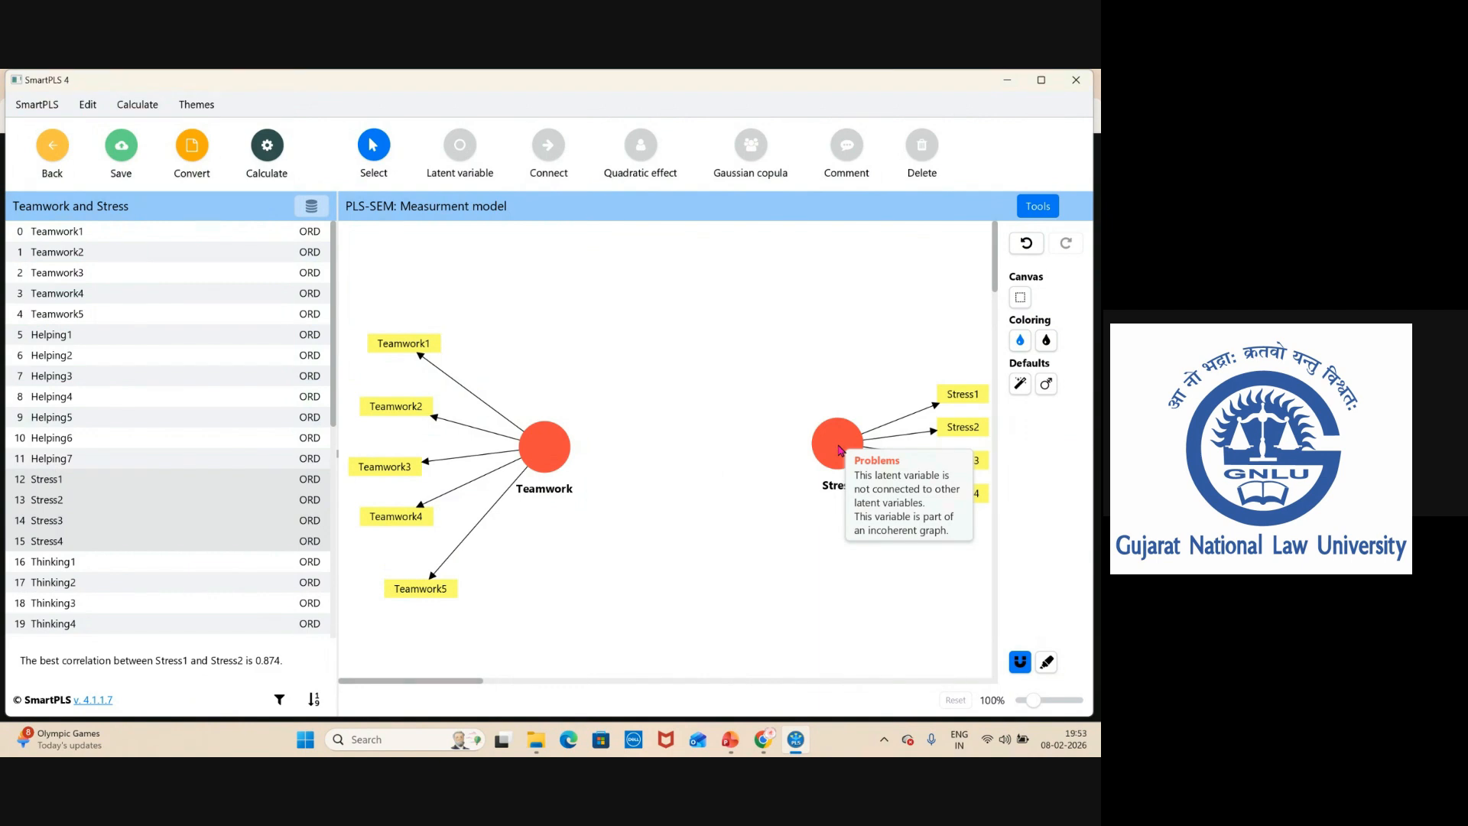
left_click_drag(838, 449, 827, 456)
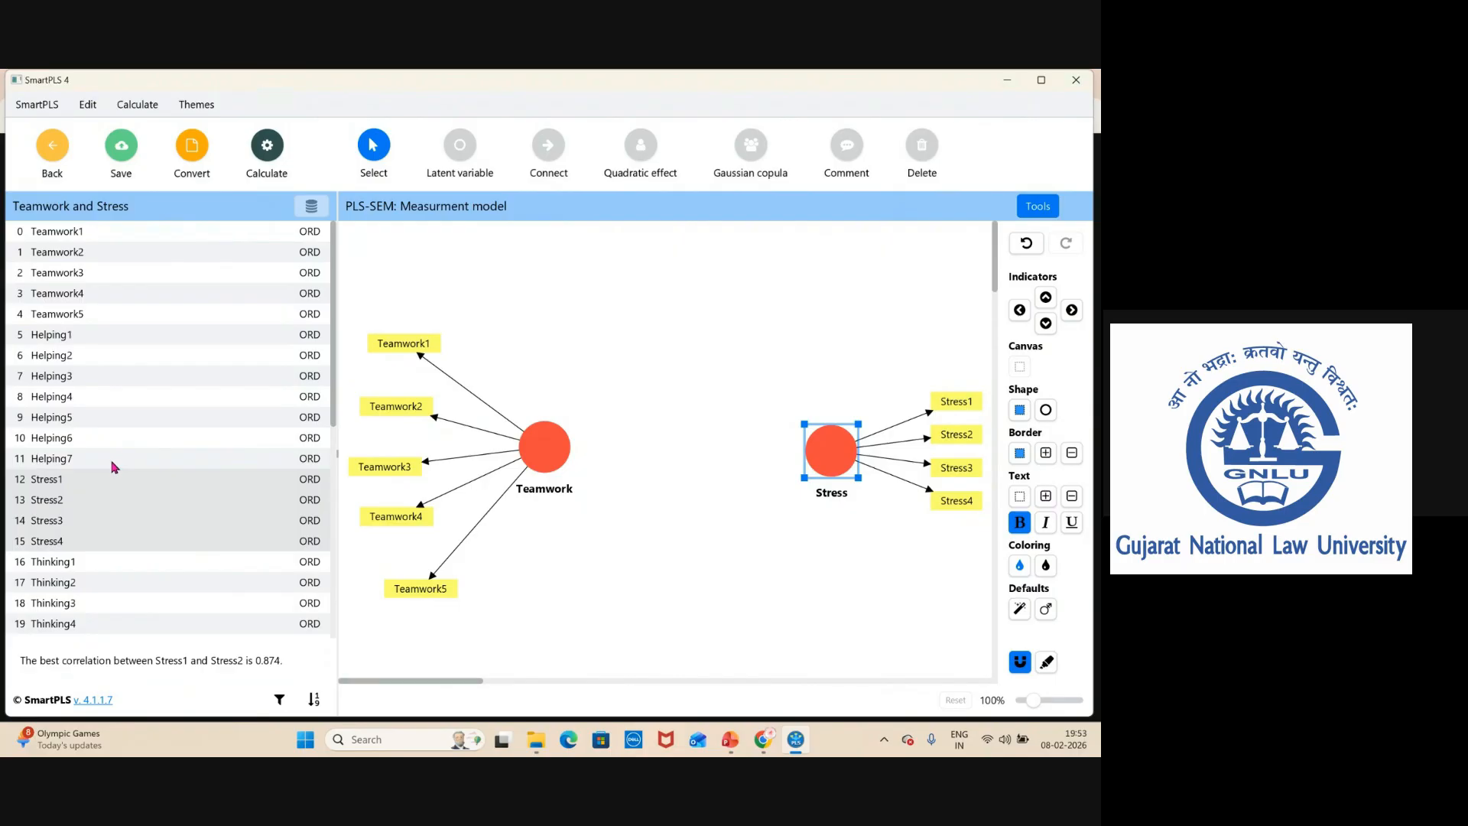
Create a Helping latent variable from the indicators Helping1 to Helping6 at the top of the canvas.
left_click(61, 344)
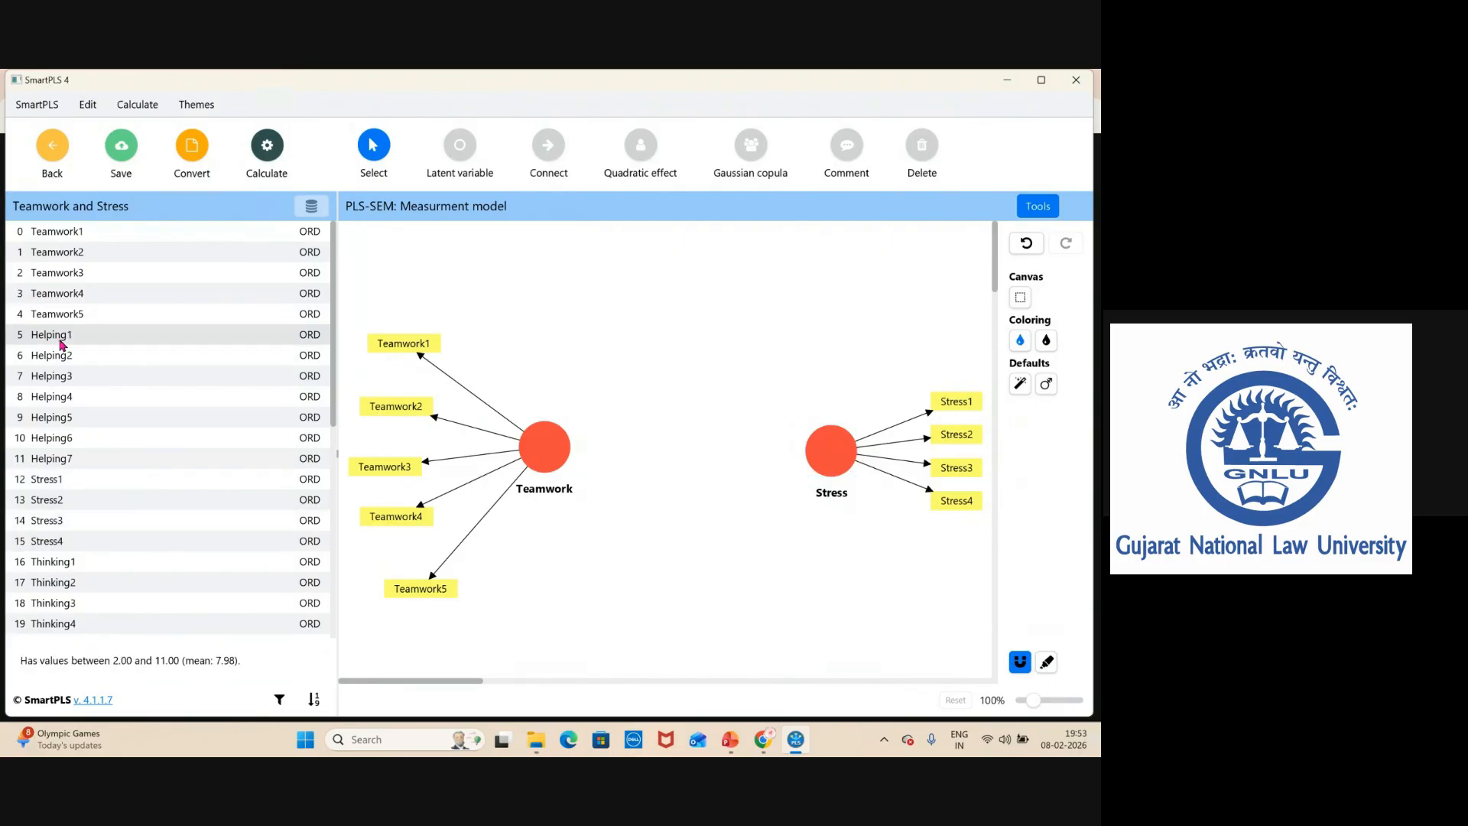
key("shift+Down")
key("shift+Down")
key("shift+Down")
key("shift+Down")
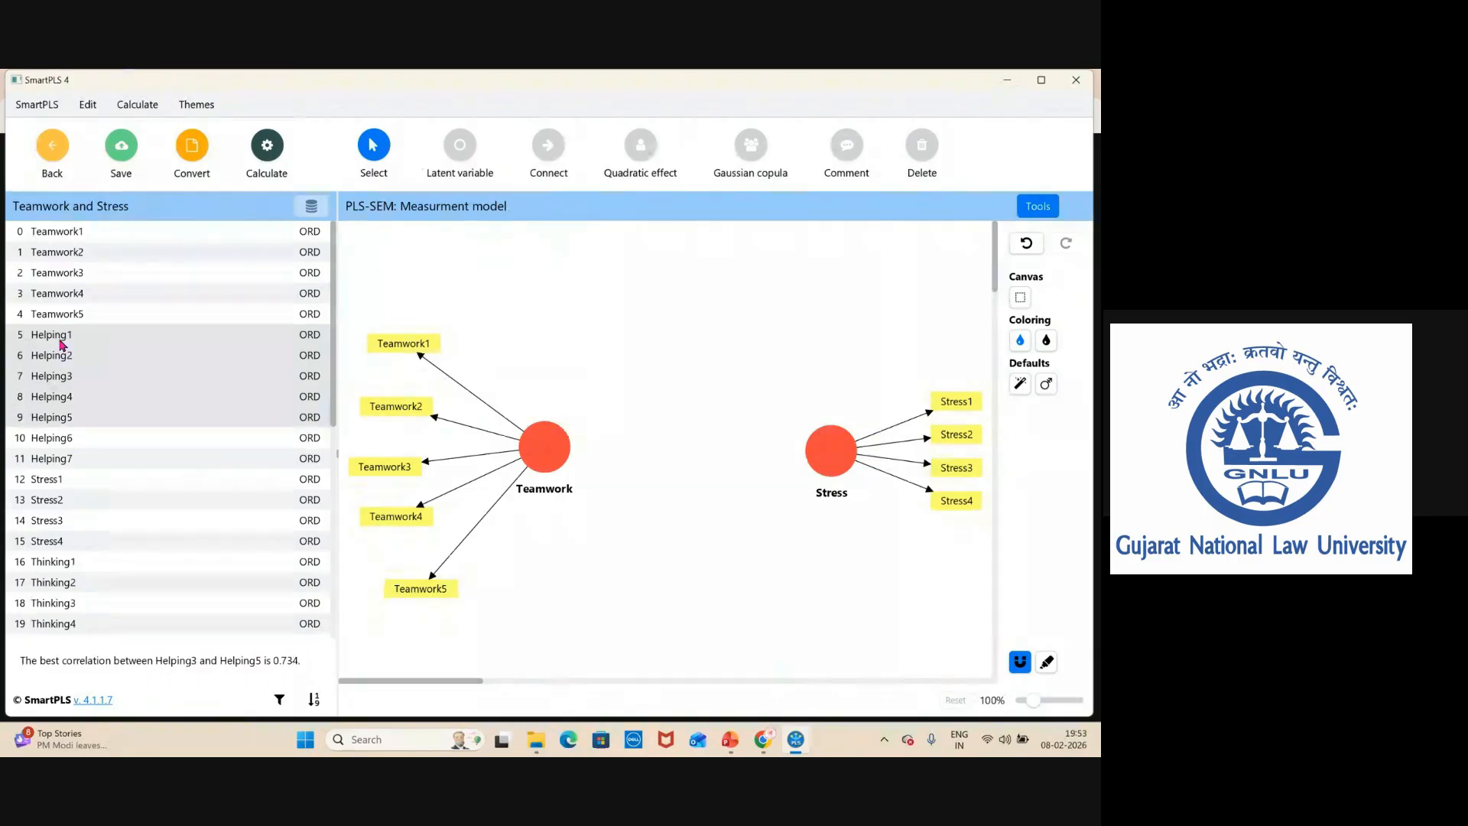
key("shift+Down")
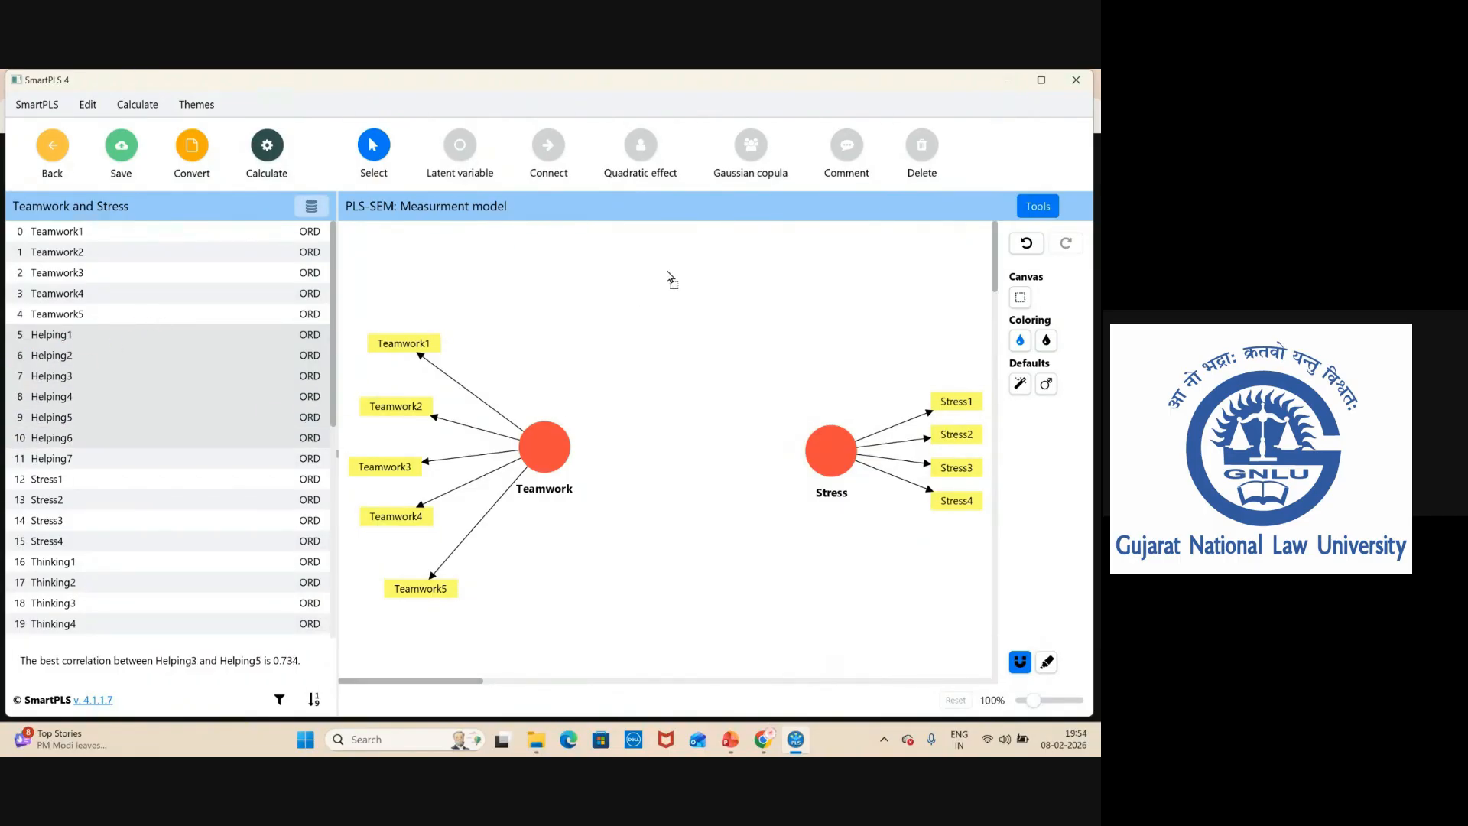
left_click_drag(668, 277, 678, 265)
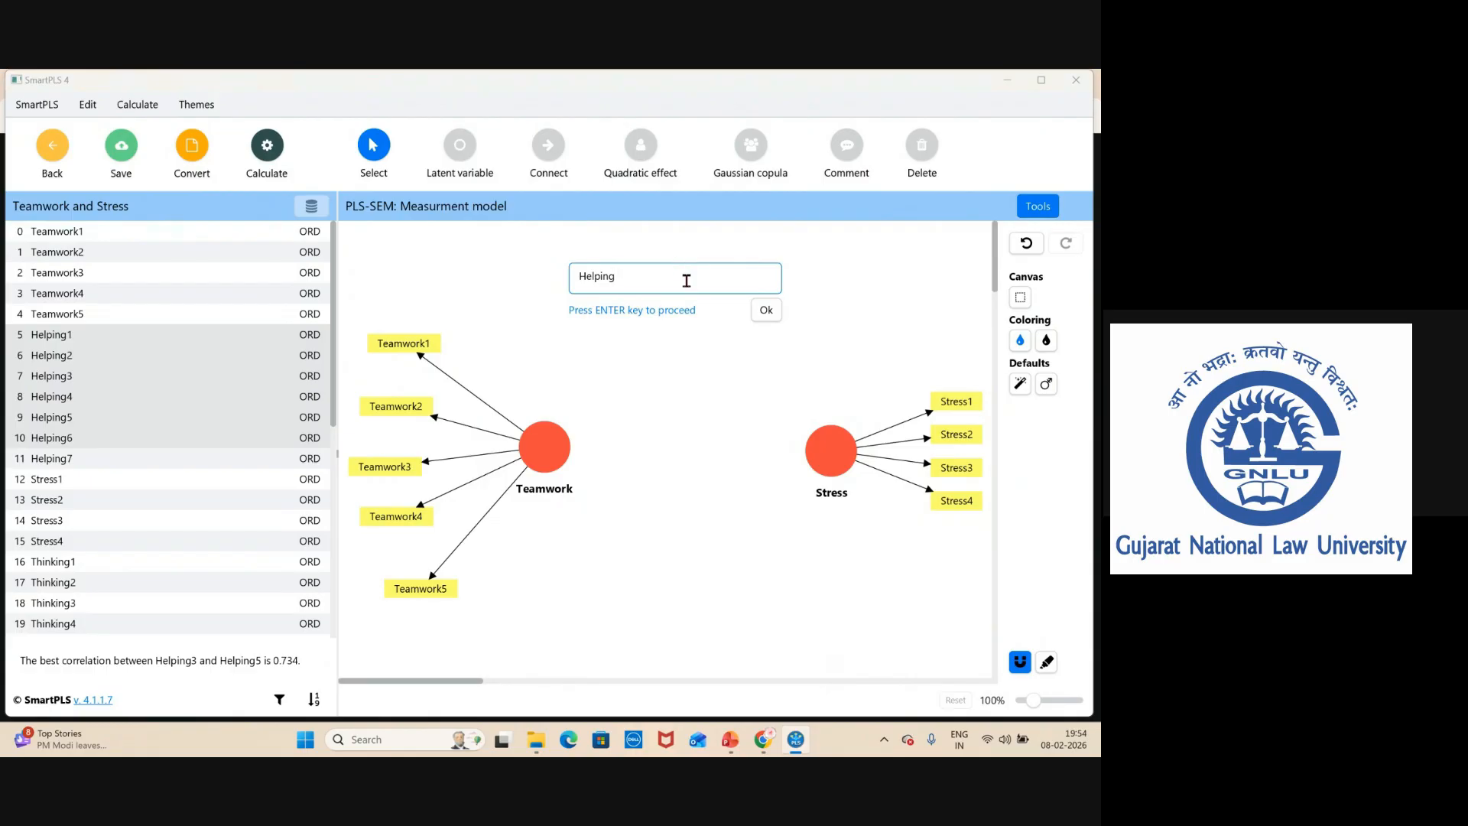
key("Return")
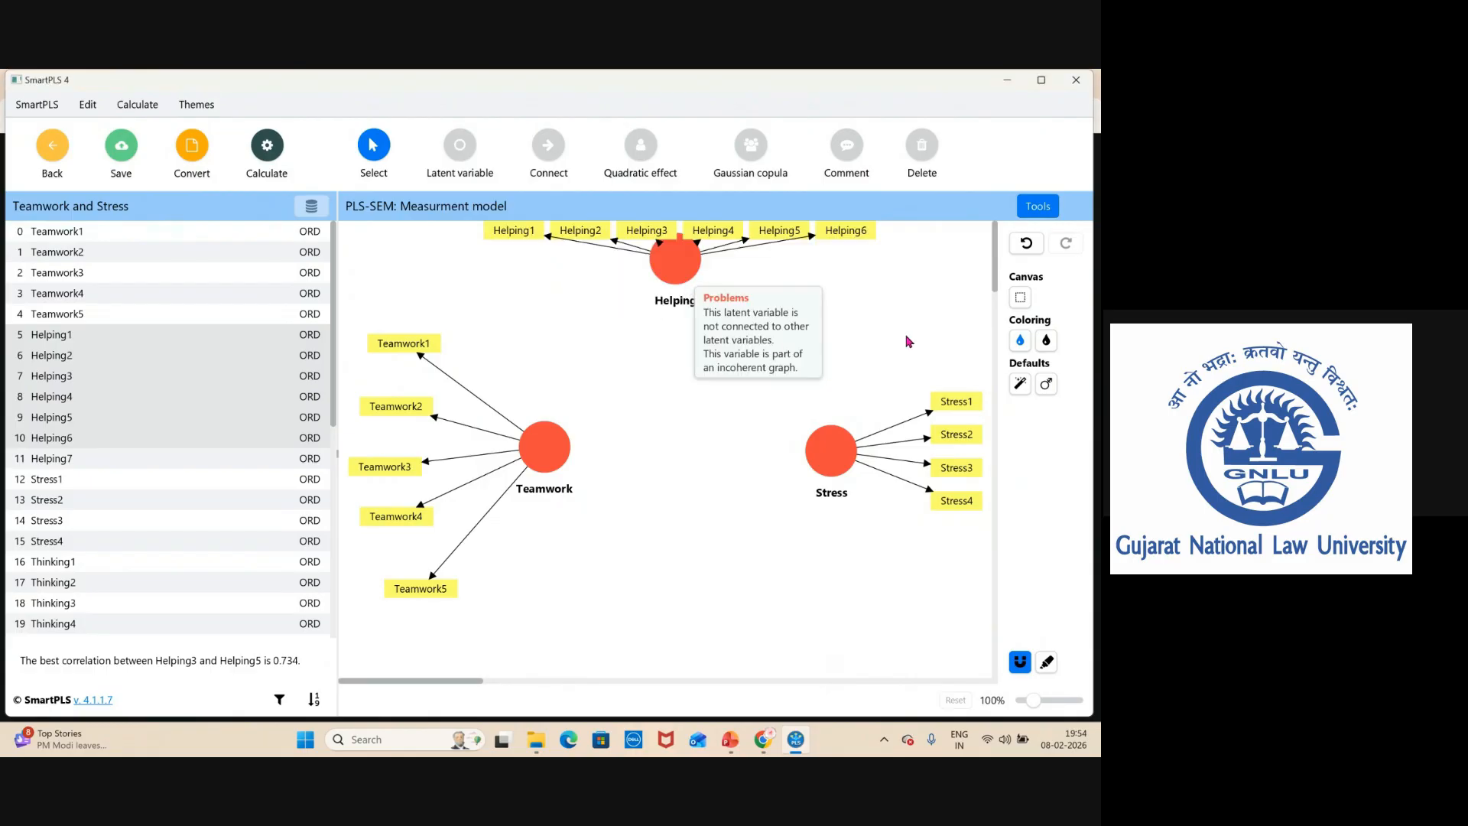
Move the Stress, Teamwork and Helping constructs lower on the canvas.
left_click_drag(837, 465, 846, 514)
left_click_drag(551, 454, 548, 515)
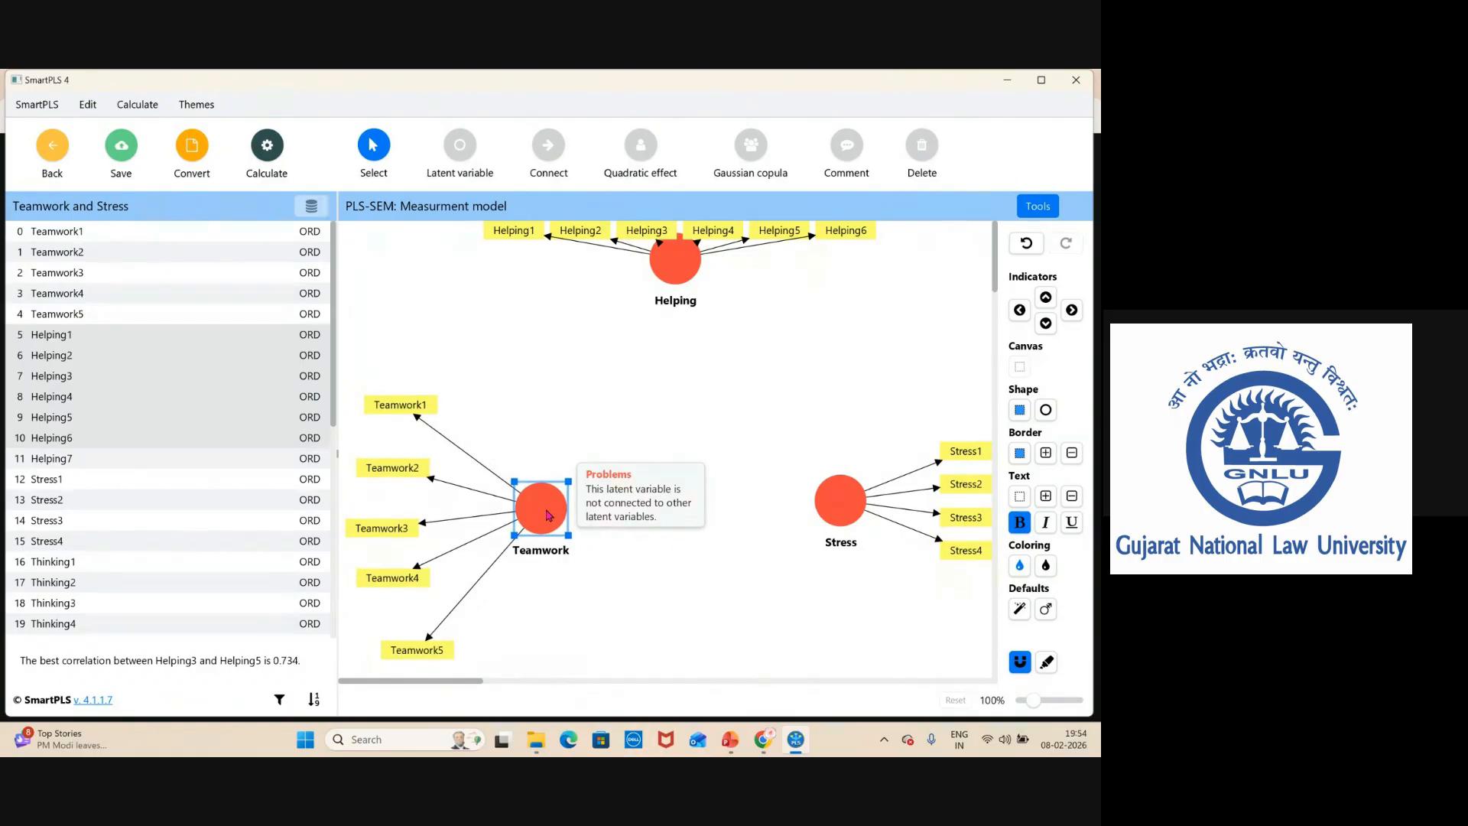
left_click_drag(841, 516, 841, 535)
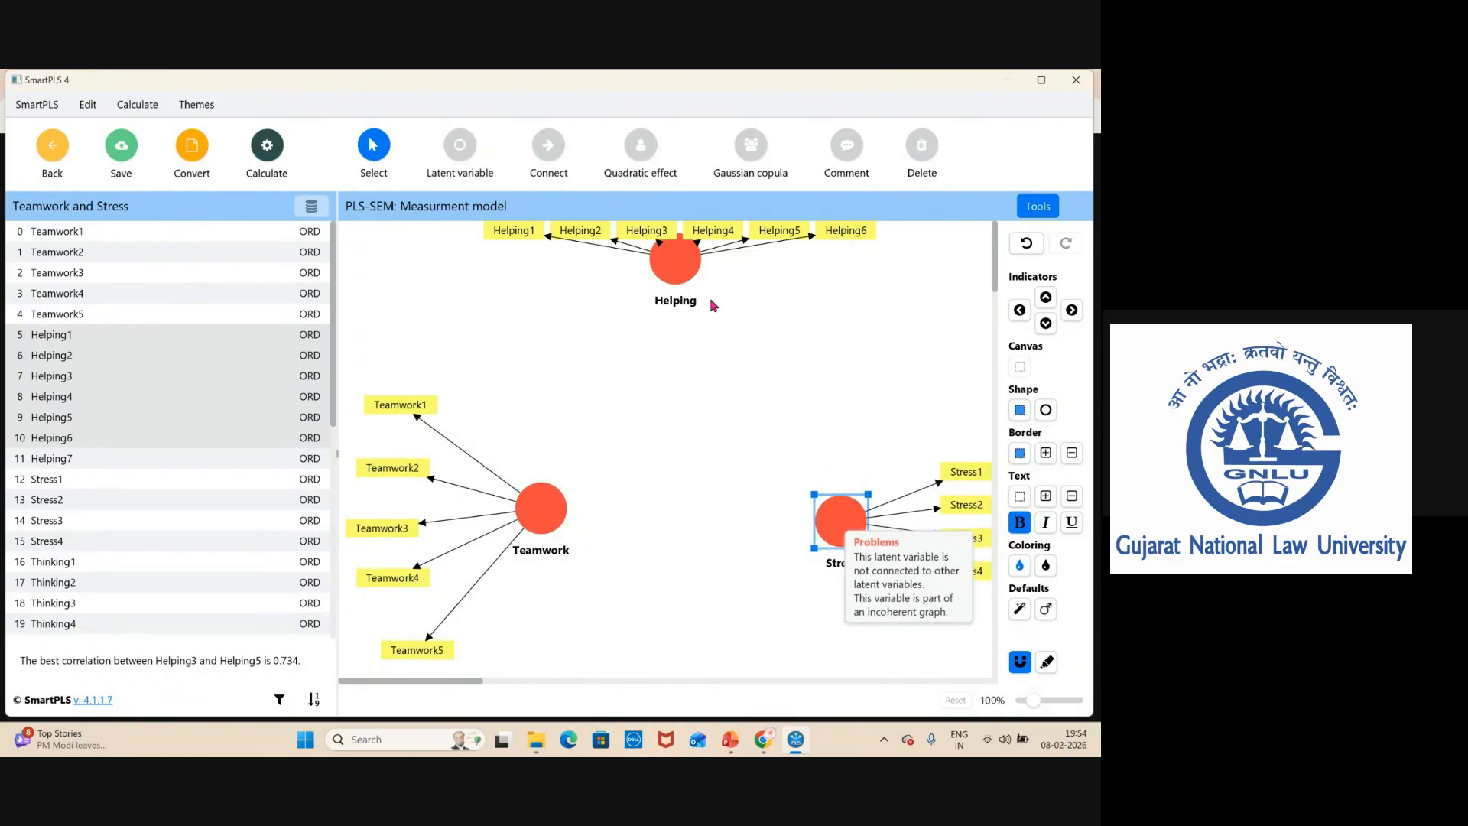
left_click_drag(685, 268, 705, 411)
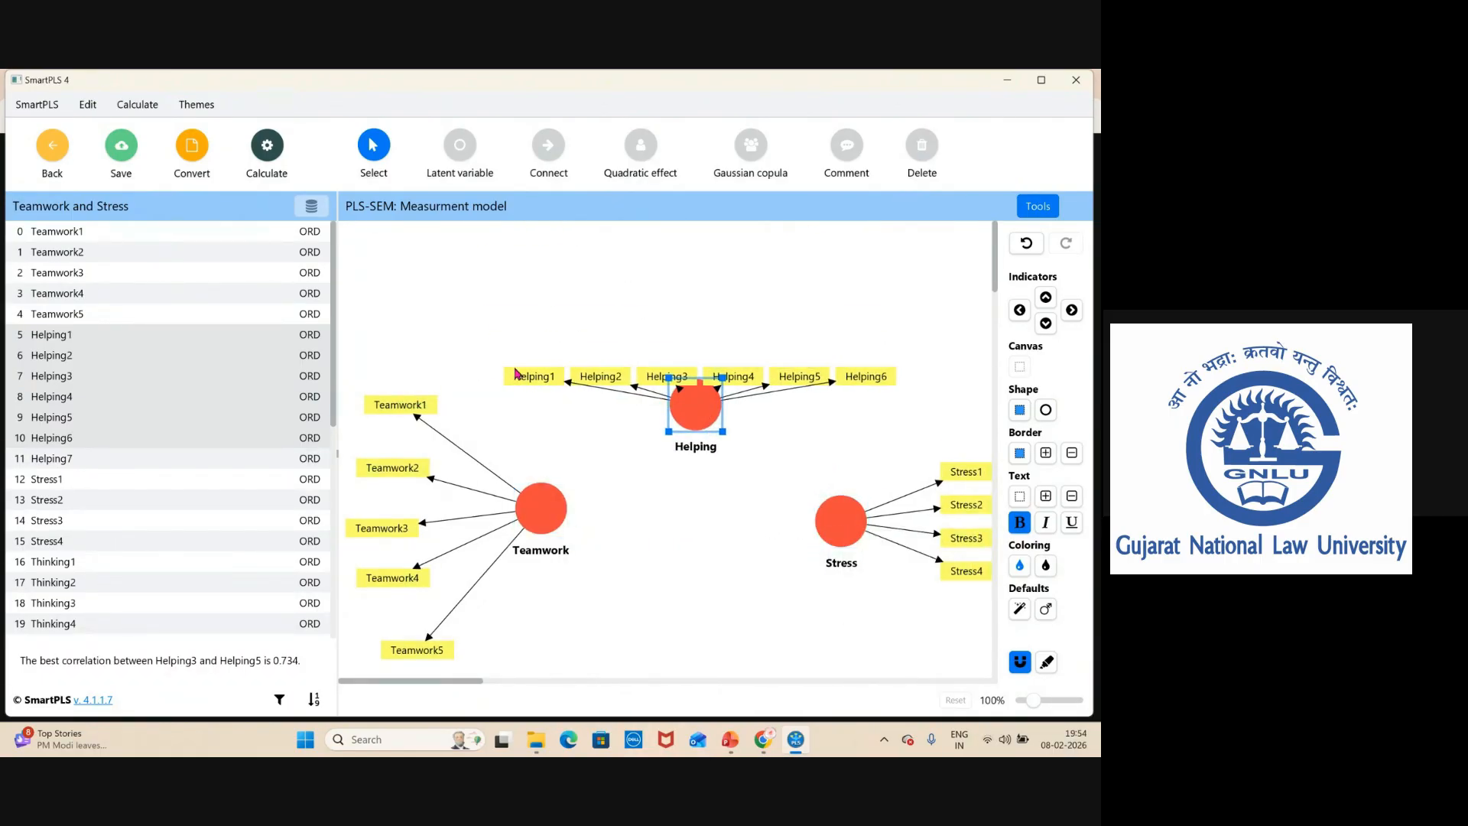
Spread the Helping indicators in an arc above their construct and nudge Teamwork down.
left_click_drag(538, 381, 505, 314)
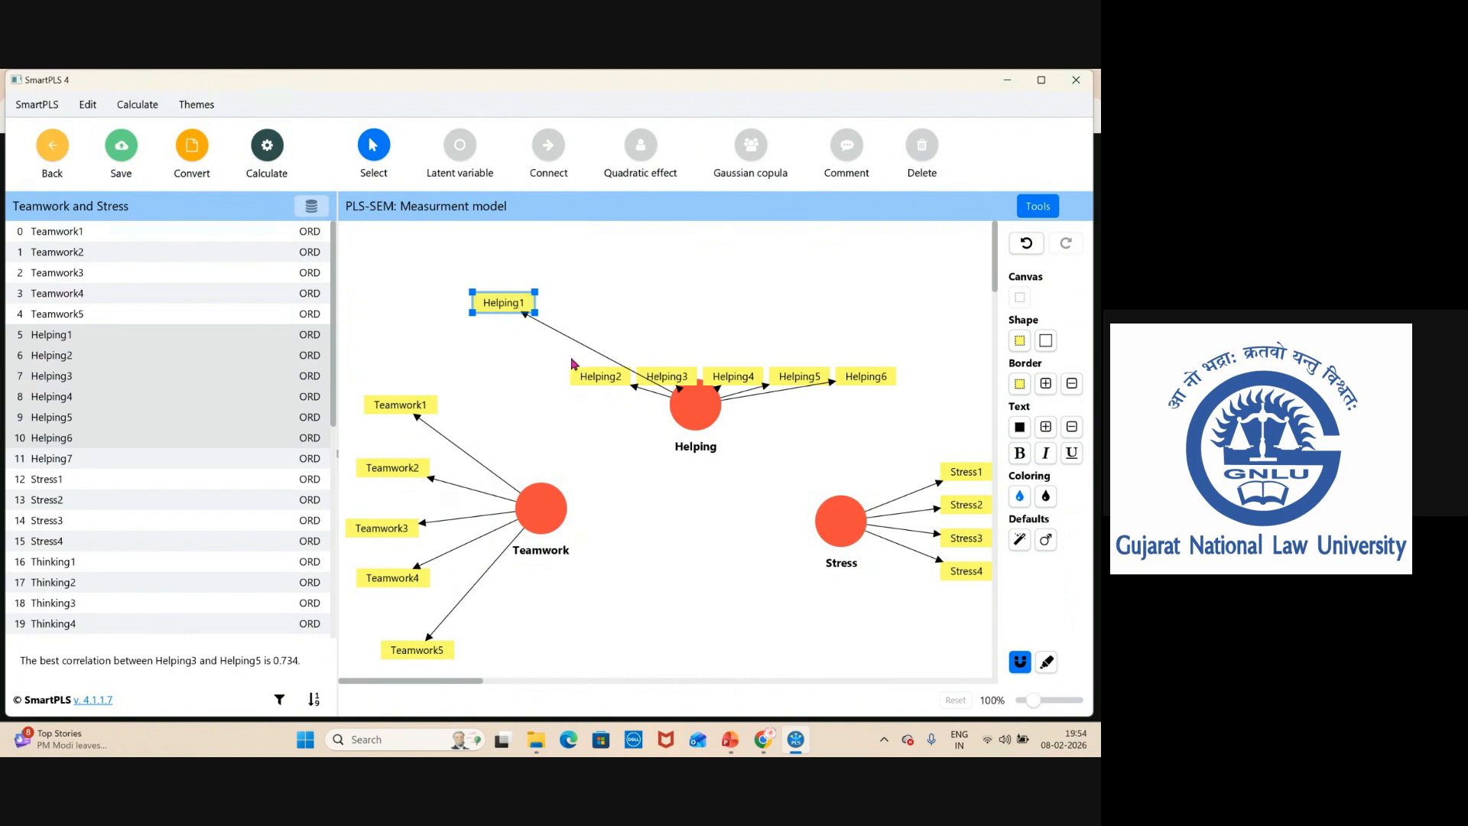
left_click_drag(578, 371, 578, 278)
left_click_drag(664, 372, 692, 270)
left_click_drag(720, 376, 781, 275)
left_click_drag(866, 384, 861, 417)
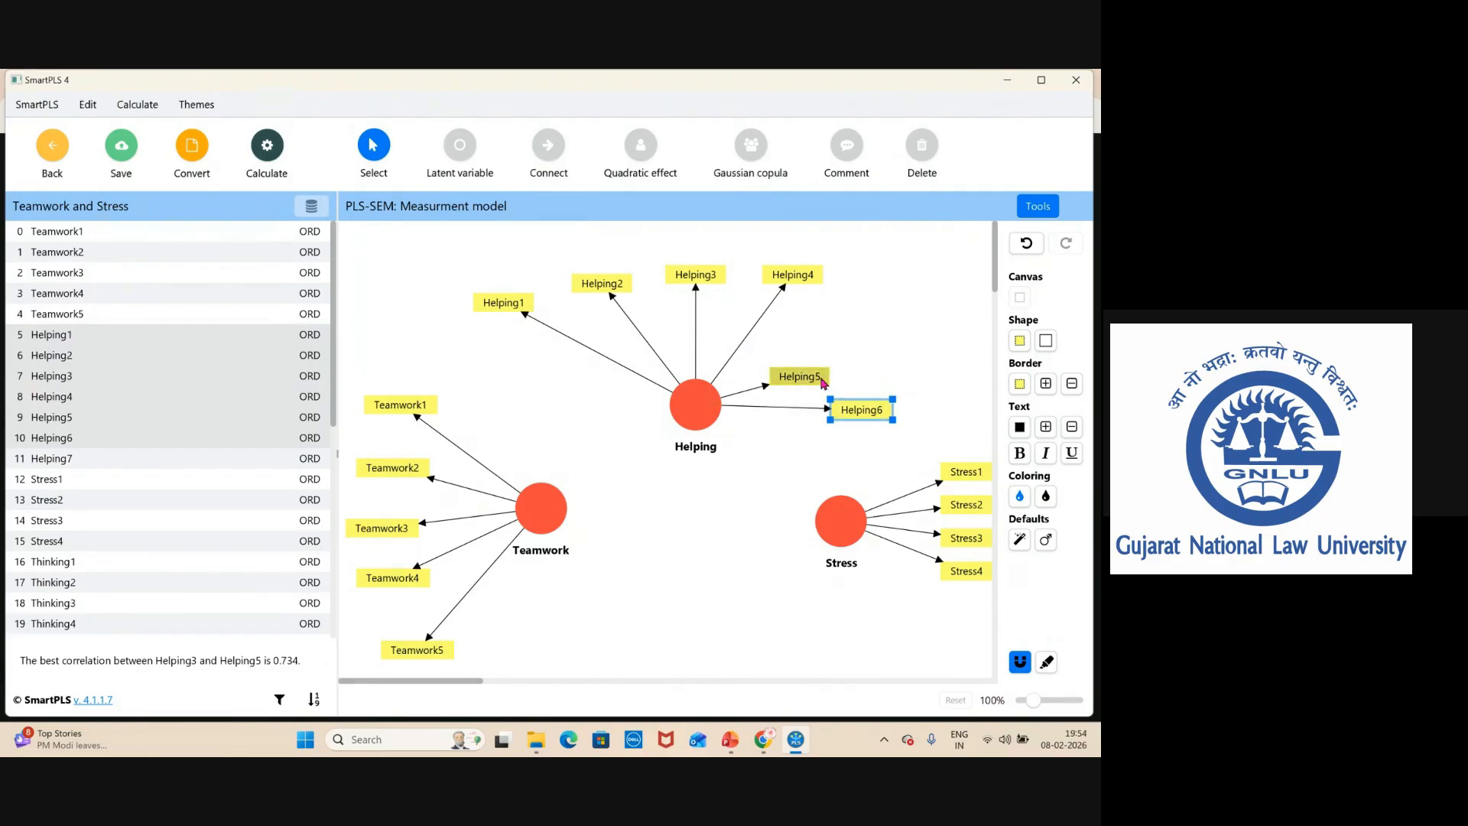
left_click_drag(798, 376, 881, 302)
left_click_drag(864, 410, 915, 345)
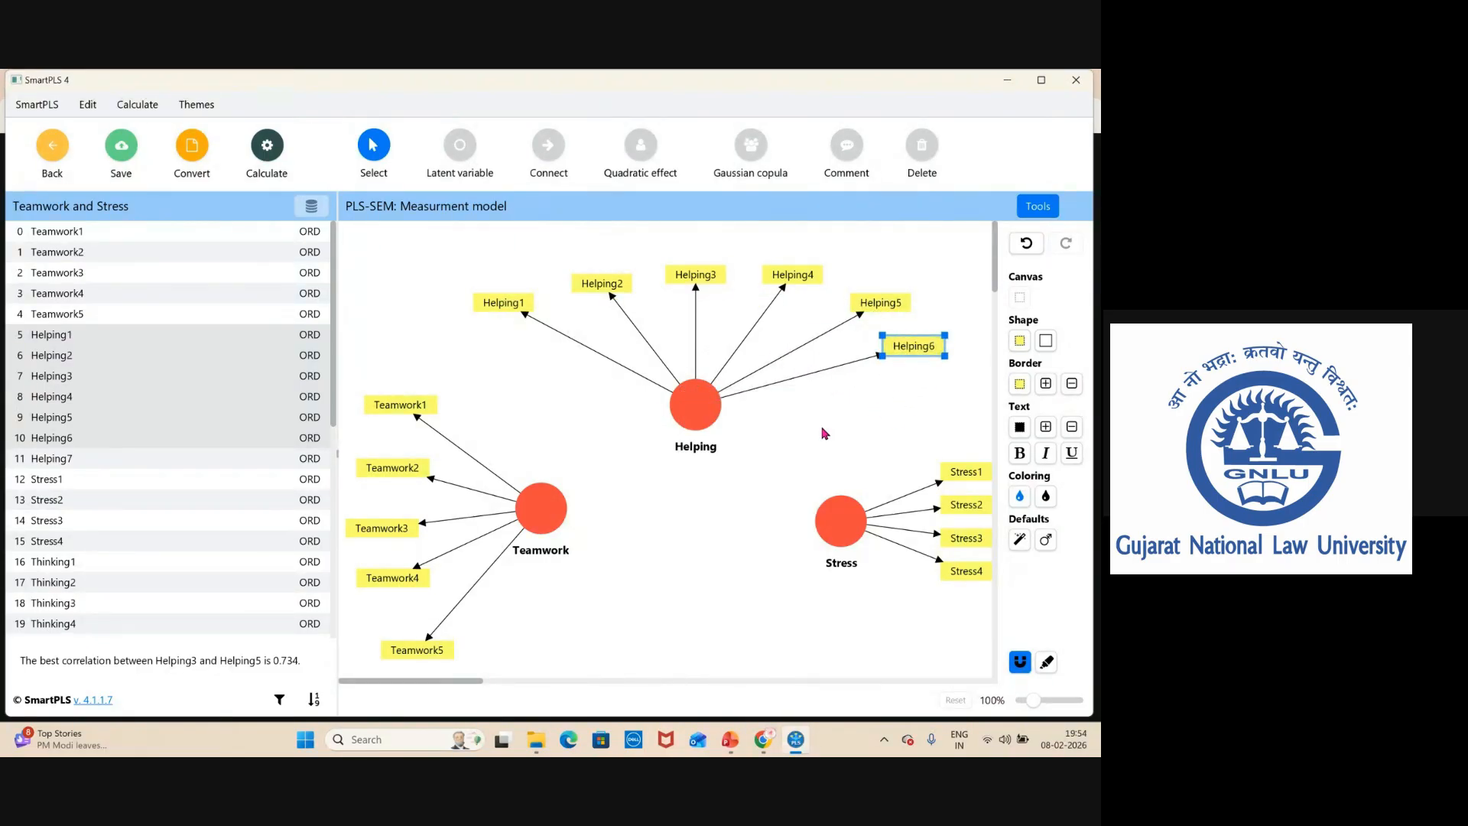
left_click_drag(544, 508, 539, 530)
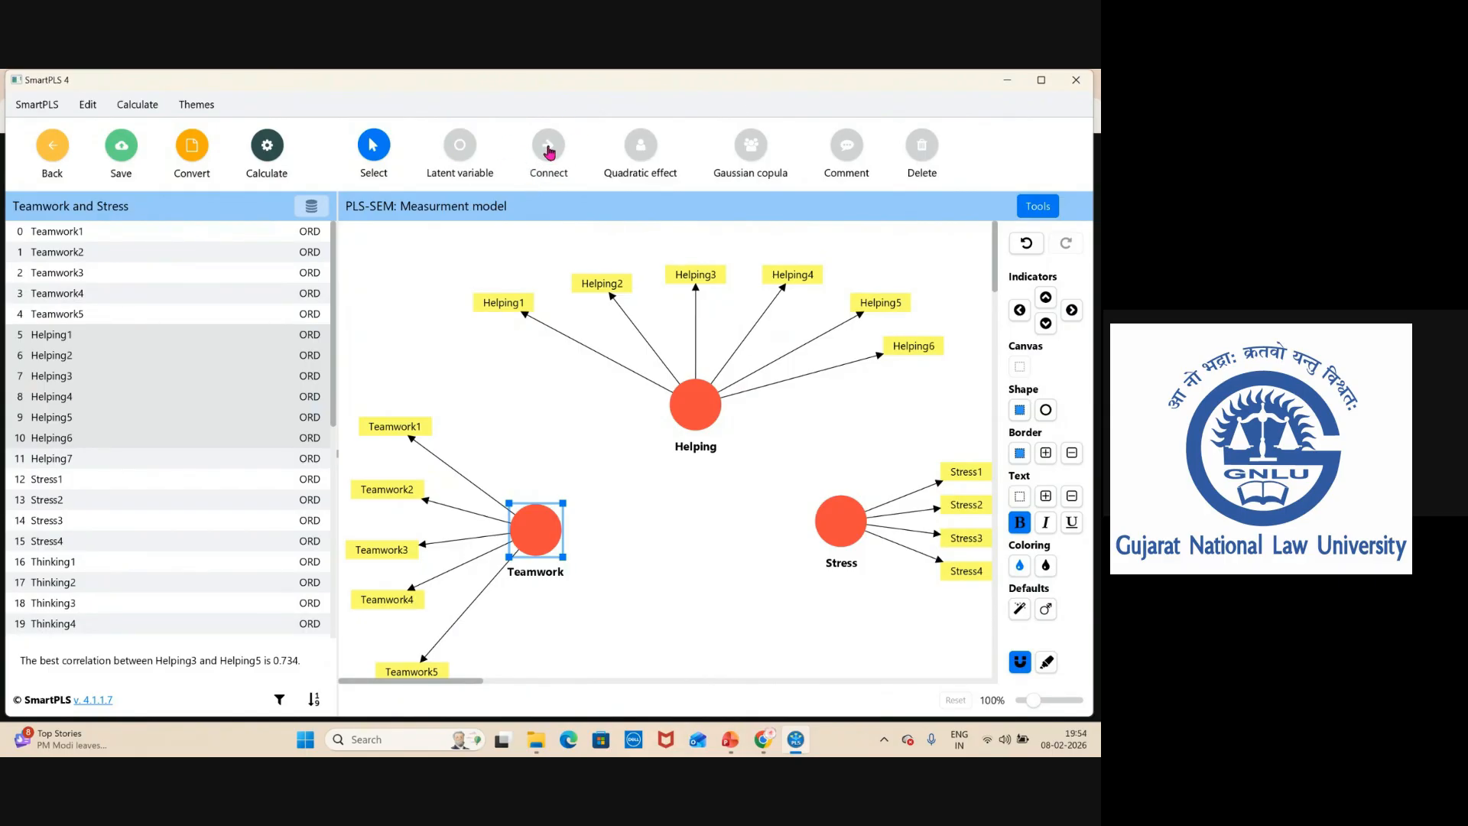
Draw structural paths from Teamwork to Stress, Teamwork to Helping, and Helping to Stress.
left_click(548, 152)
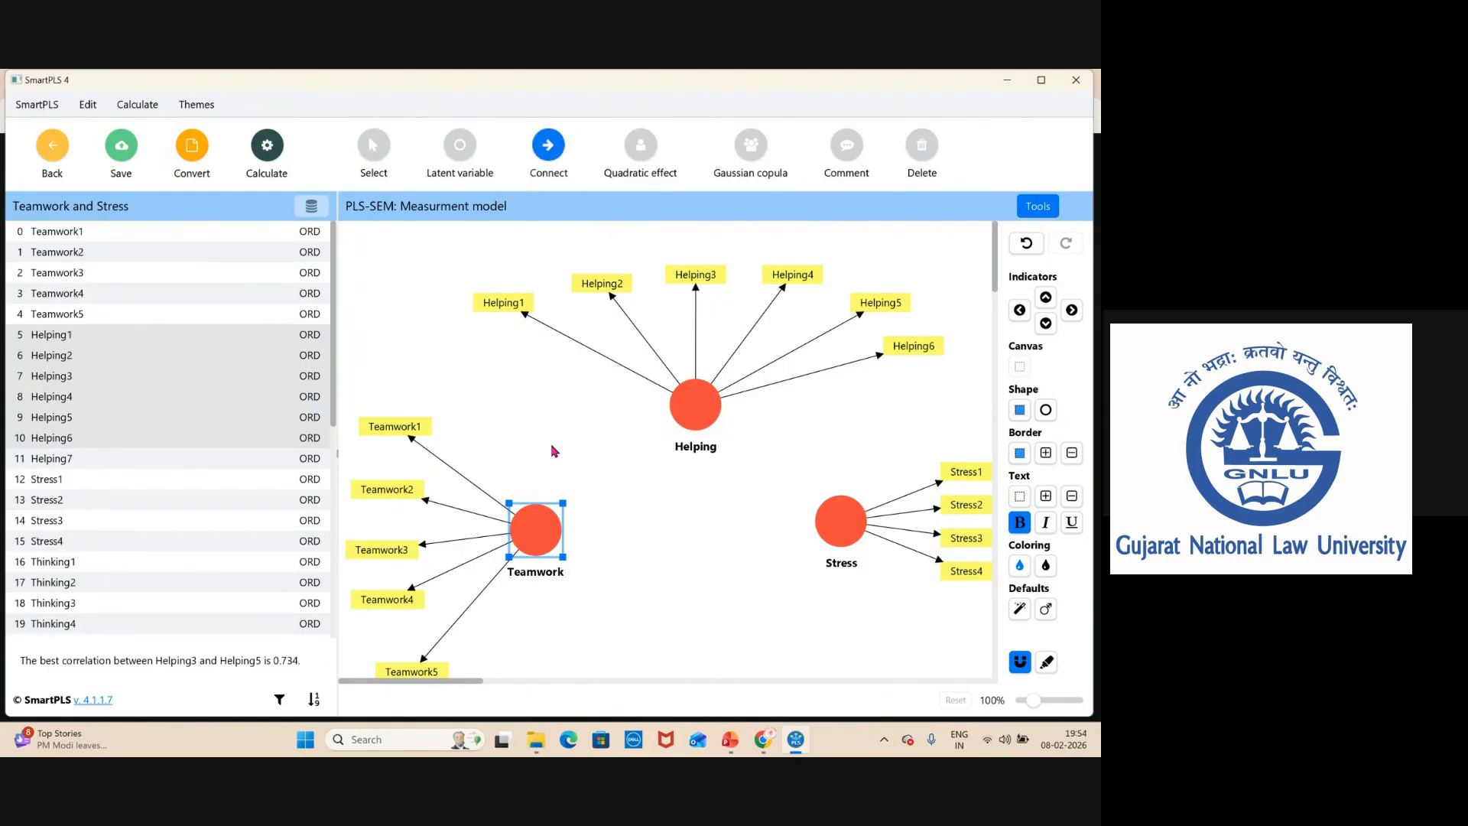
left_click(559, 533)
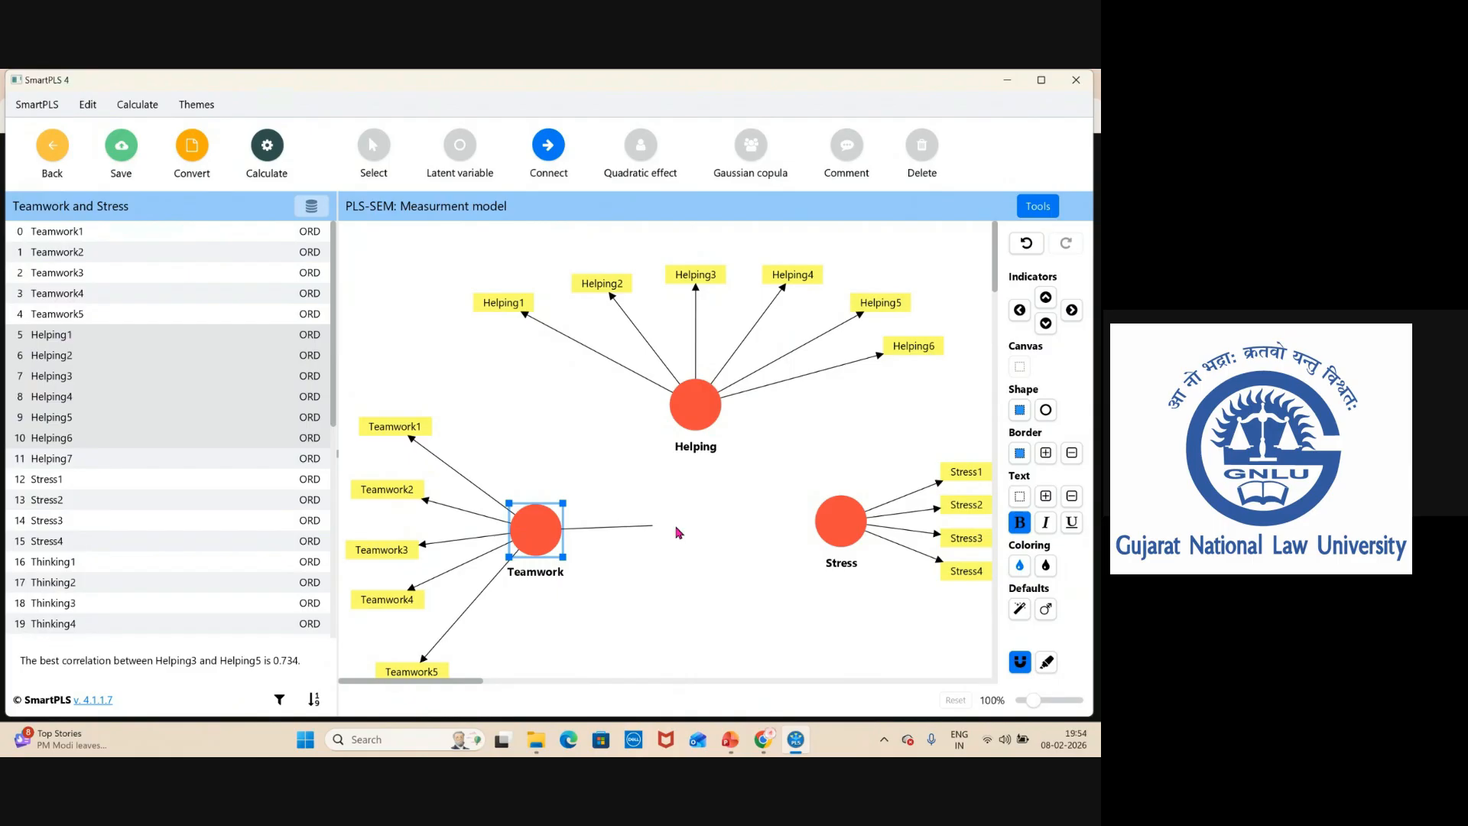
left_click(820, 533)
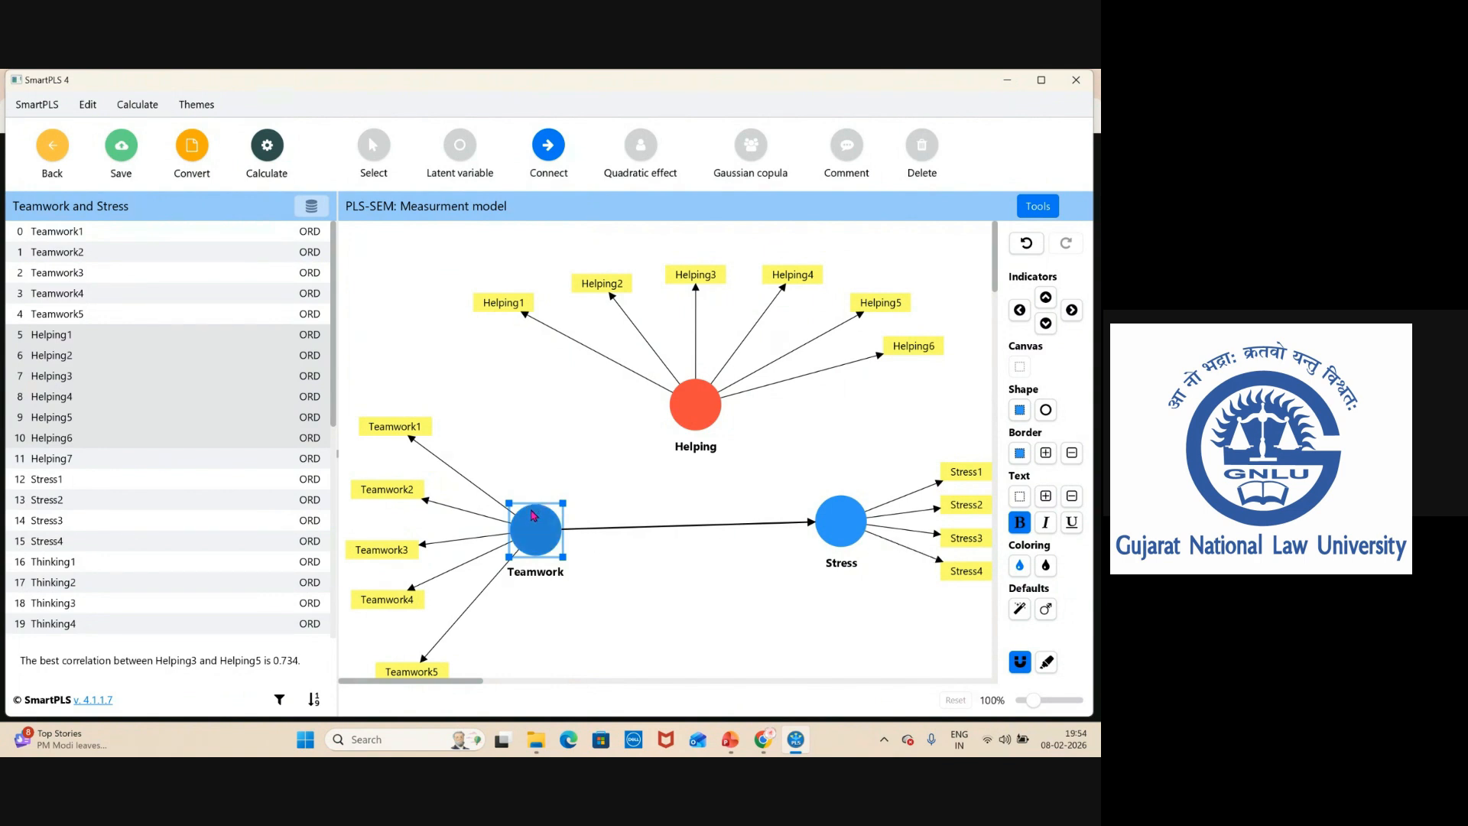
left_click_drag(533, 522, 686, 447)
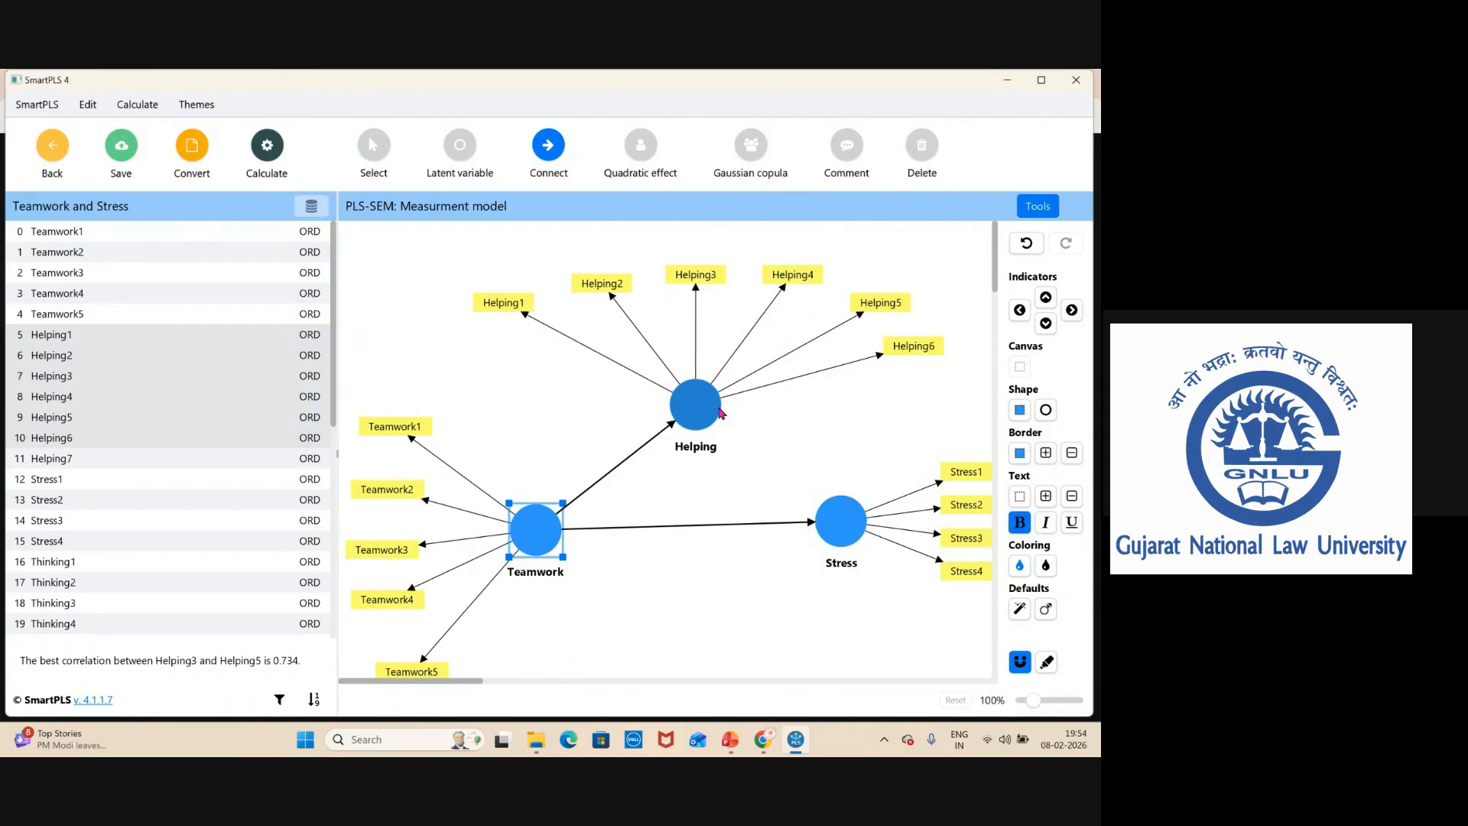
left_click_drag(719, 413, 833, 509)
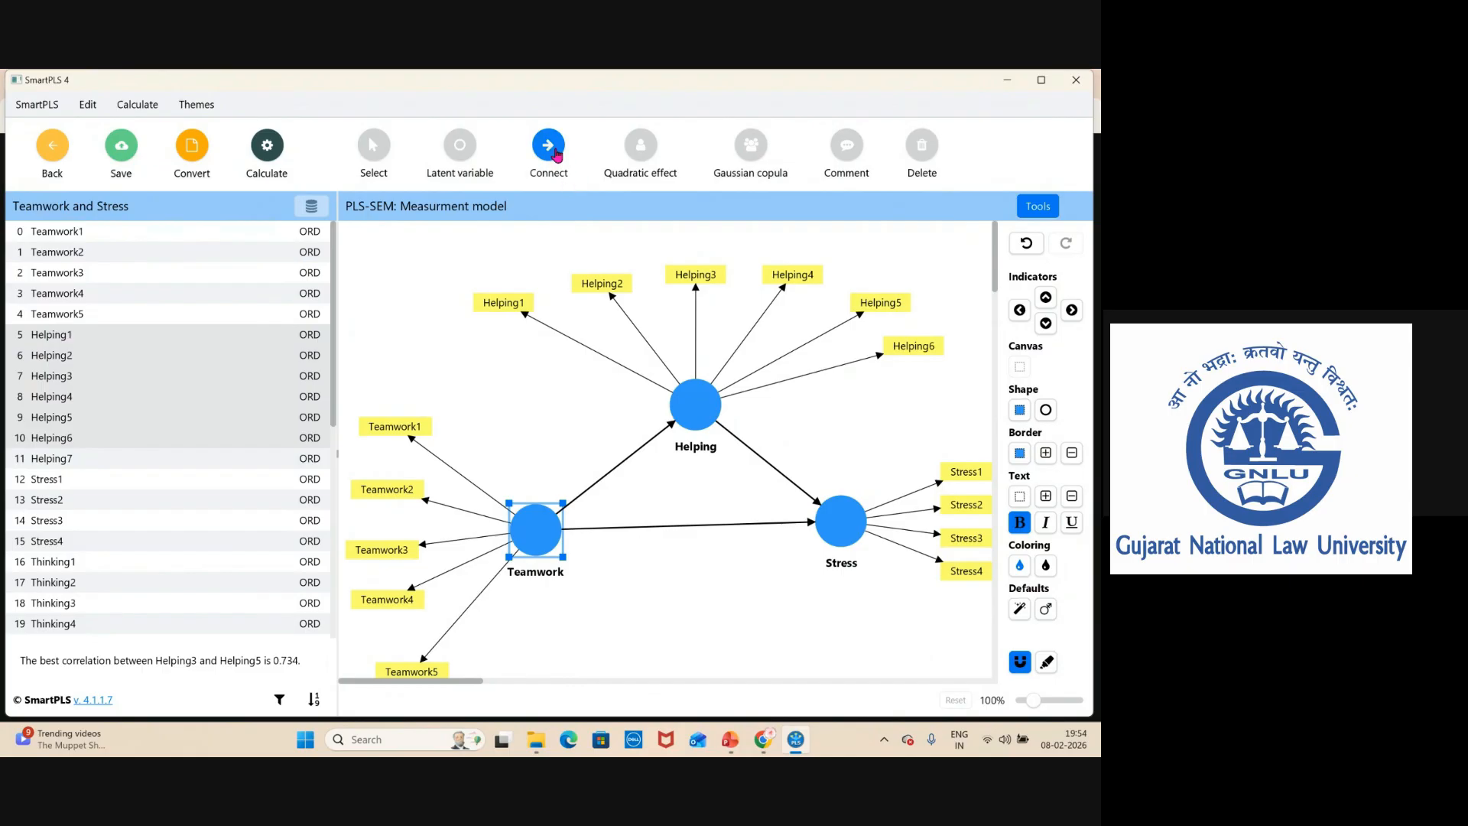
Reposition the Stress and Helping constructs and widen the modeling area by narrowing the indicator list.
left_click(373, 145)
left_click_drag(842, 518, 856, 527)
left_click_drag(692, 413, 658, 410)
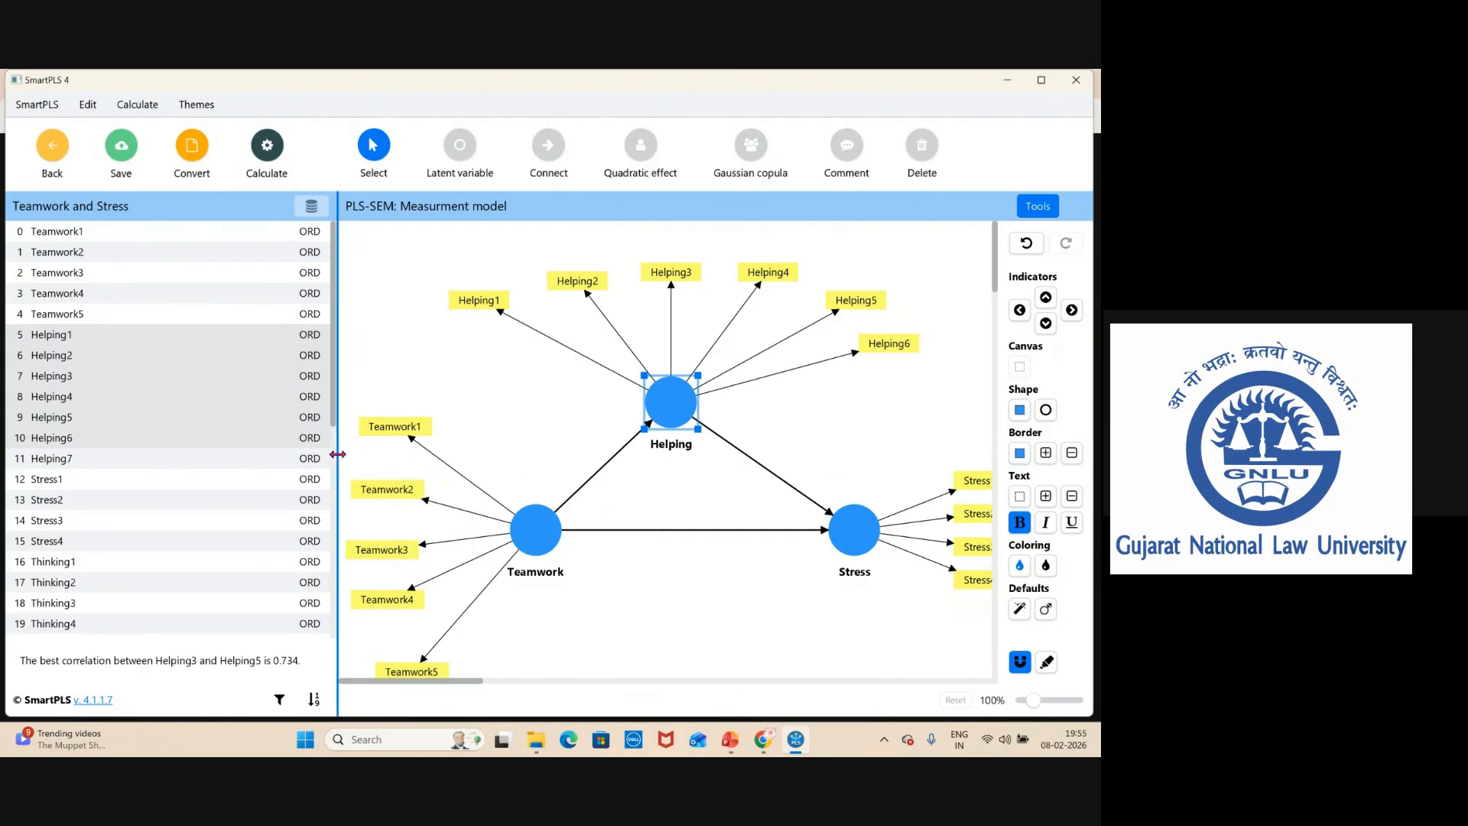
left_click_drag(336, 454, 269, 474)
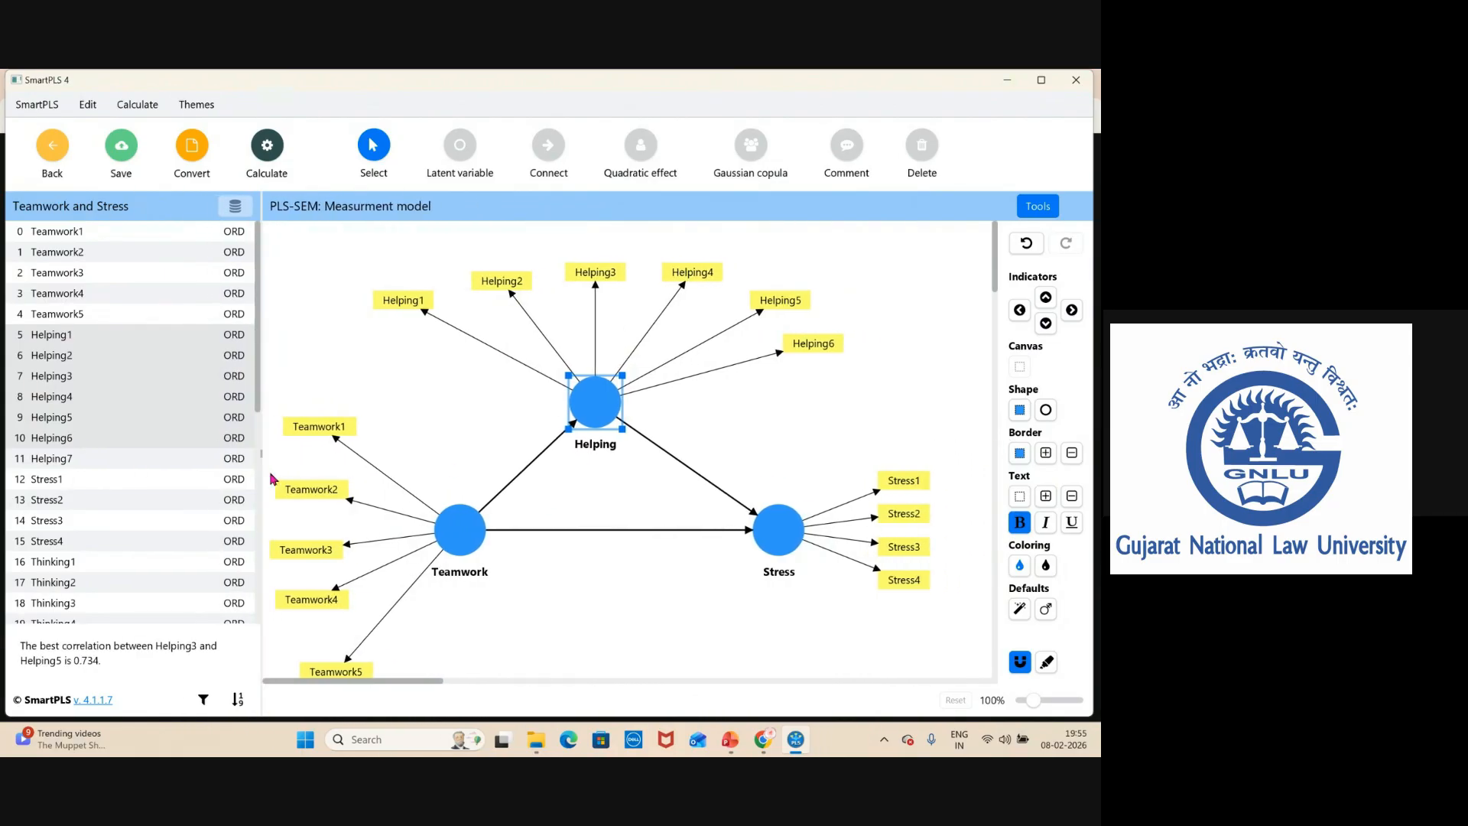
left_click_drag(397, 686, 359, 683)
left_click(586, 567)
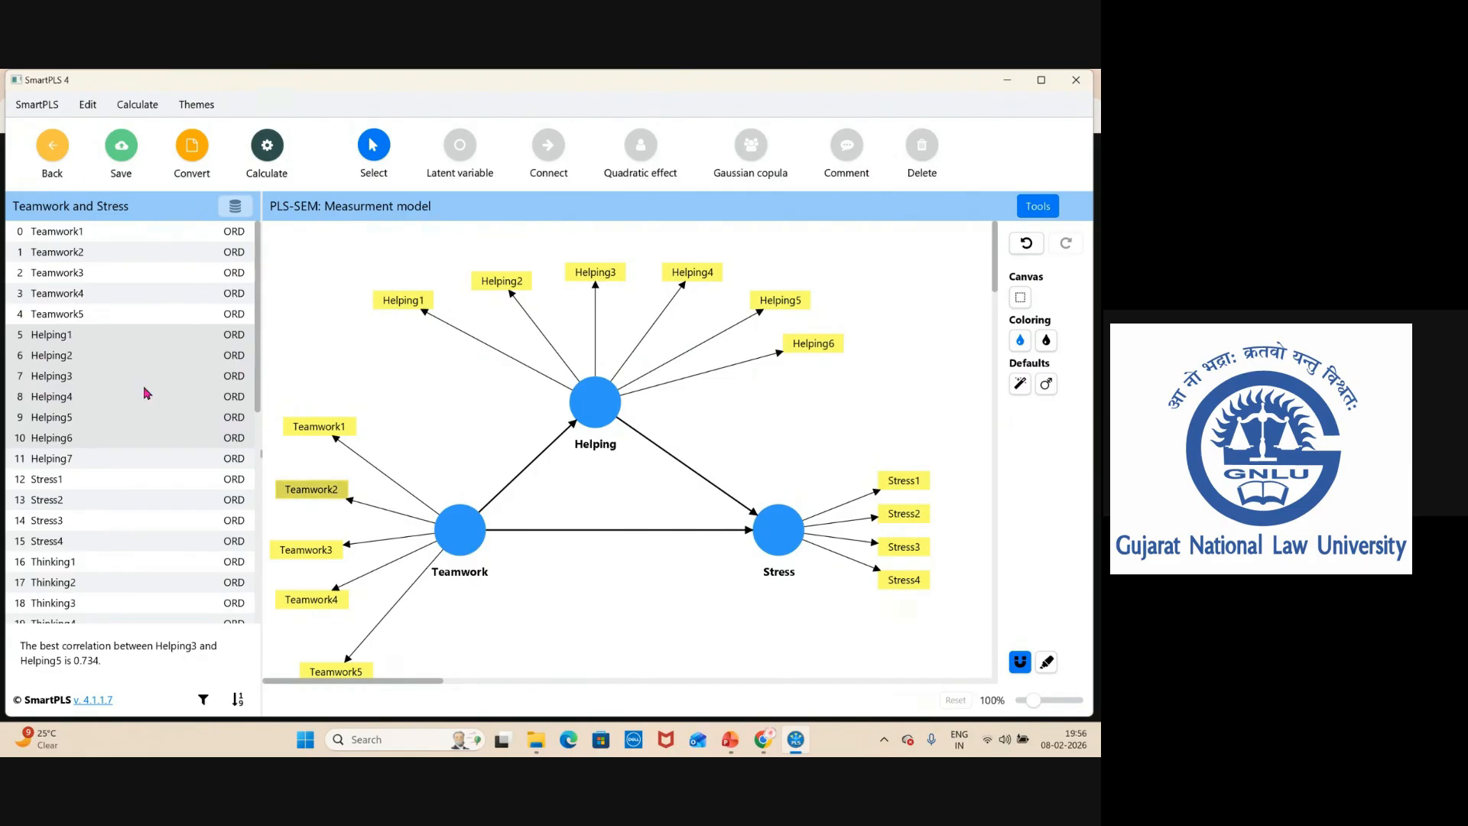
Run Consistent PLS-SEM bootstrapping on the model with 5000 subsamples and default settings.
left_click(276, 176)
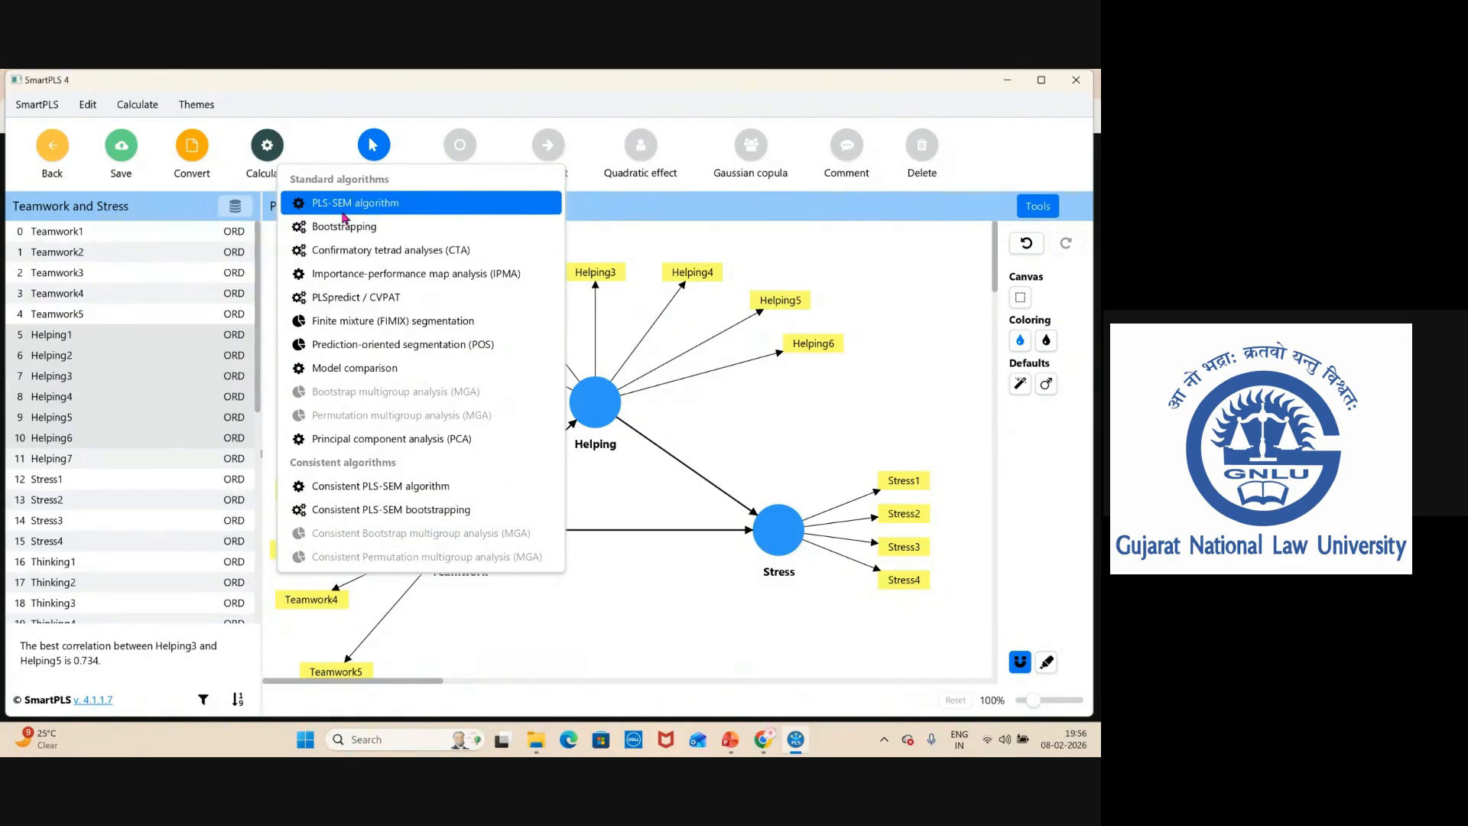
left_click(402, 511)
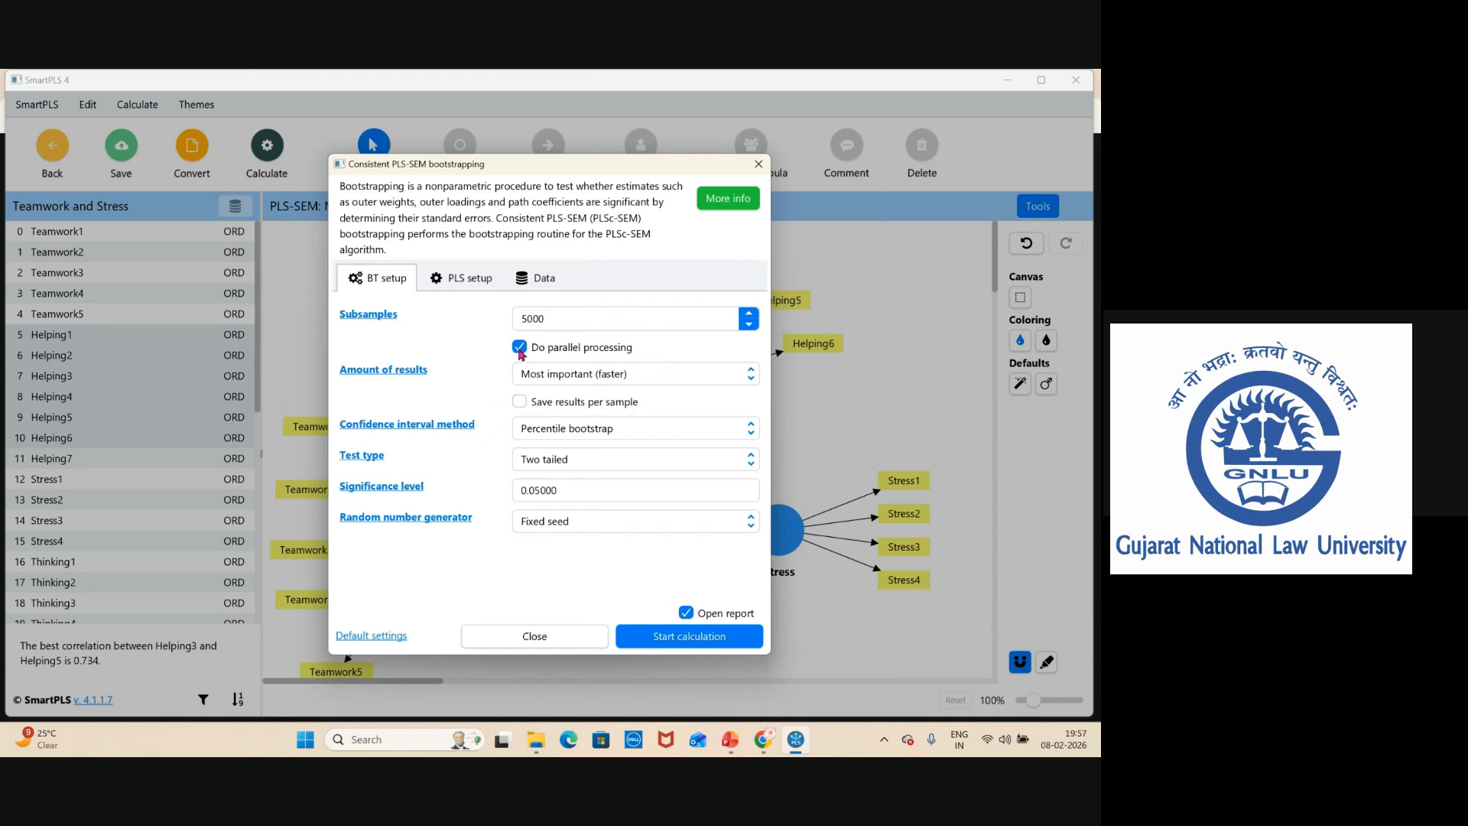
left_click(674, 642)
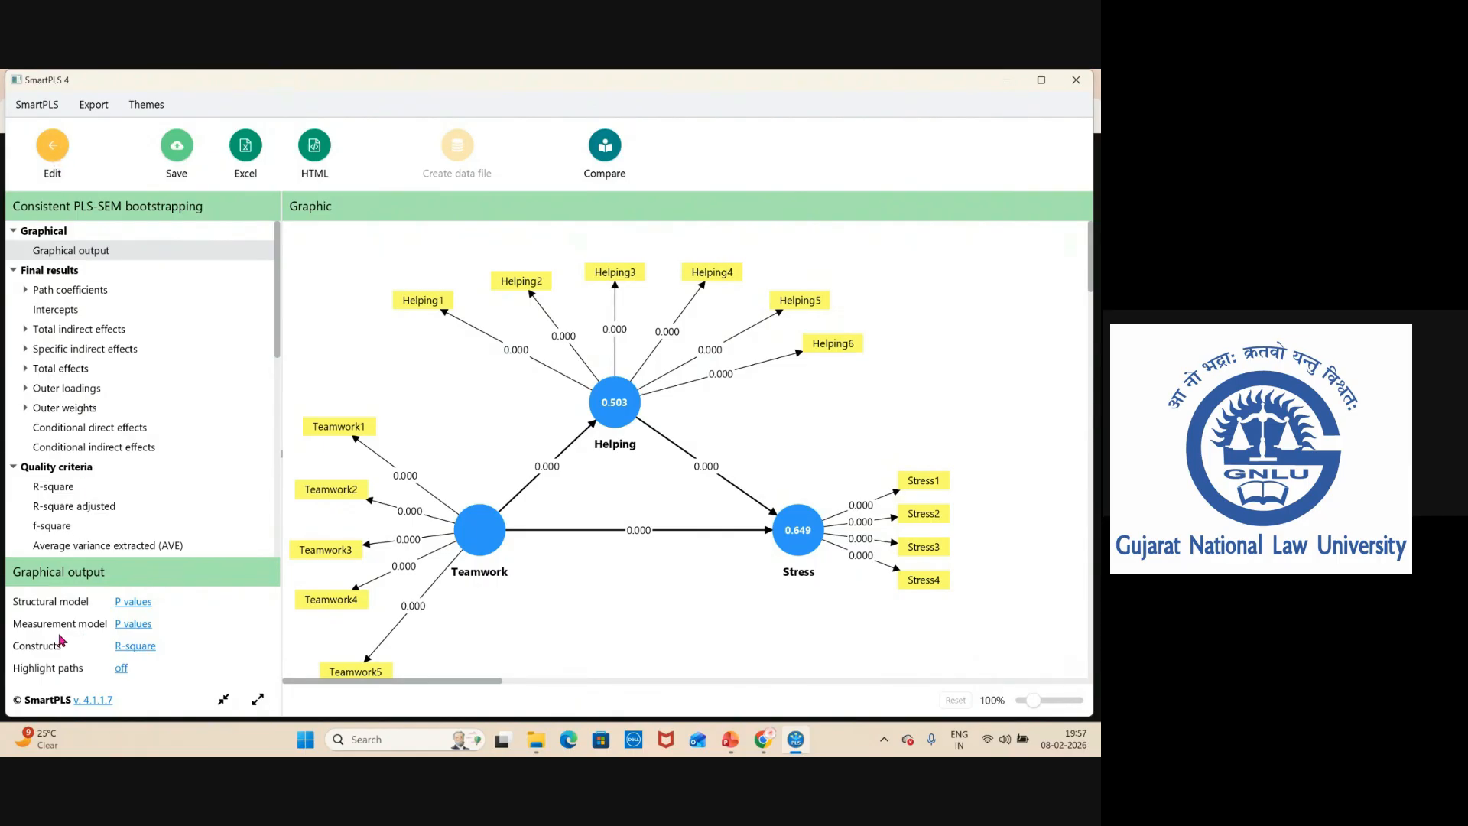
Set the graphical output to show no structural-model values and outer weights/loadings with p values for the measurement model.
left_click(136, 610)
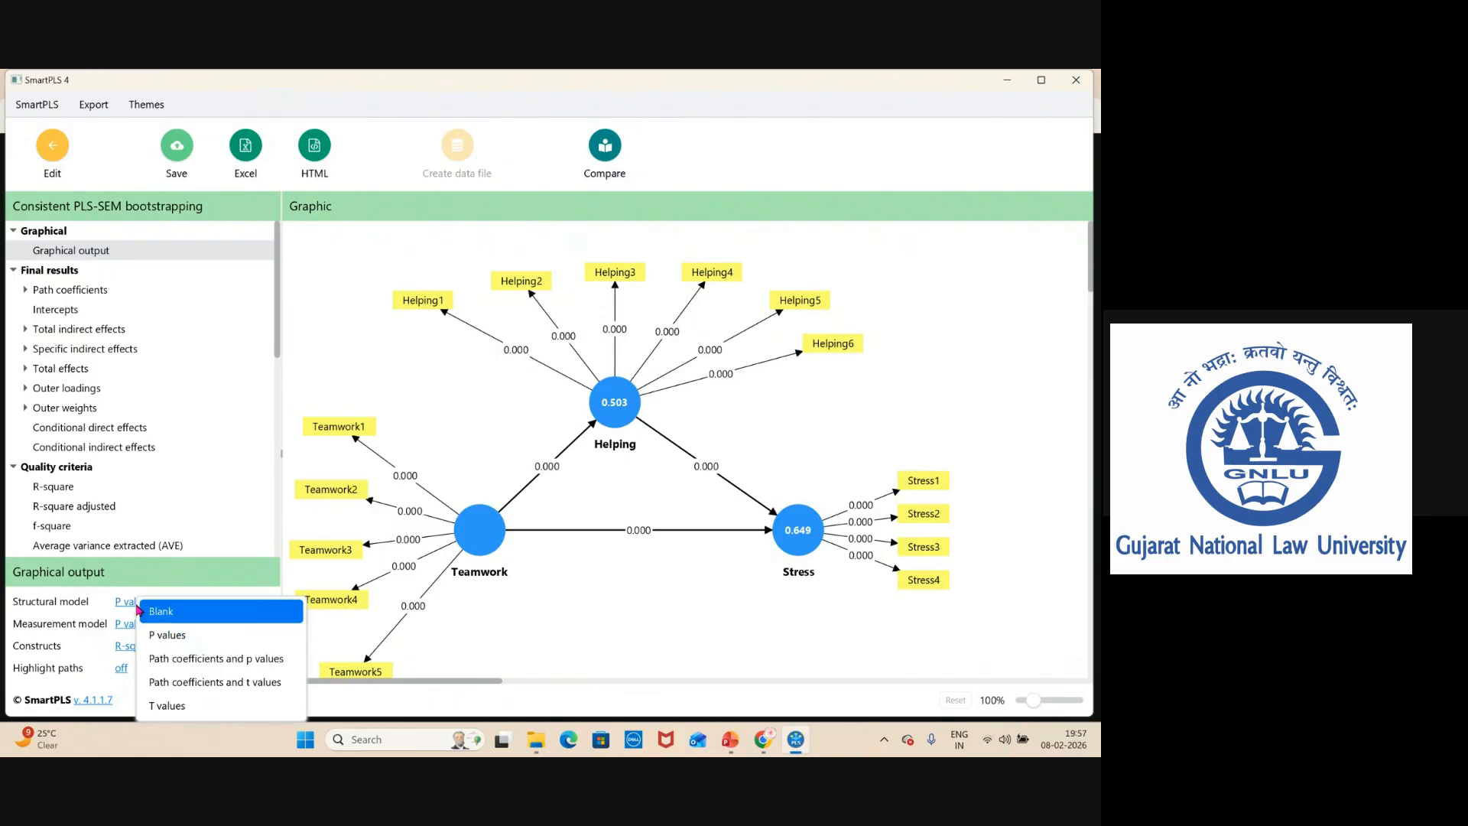
left_click(147, 611)
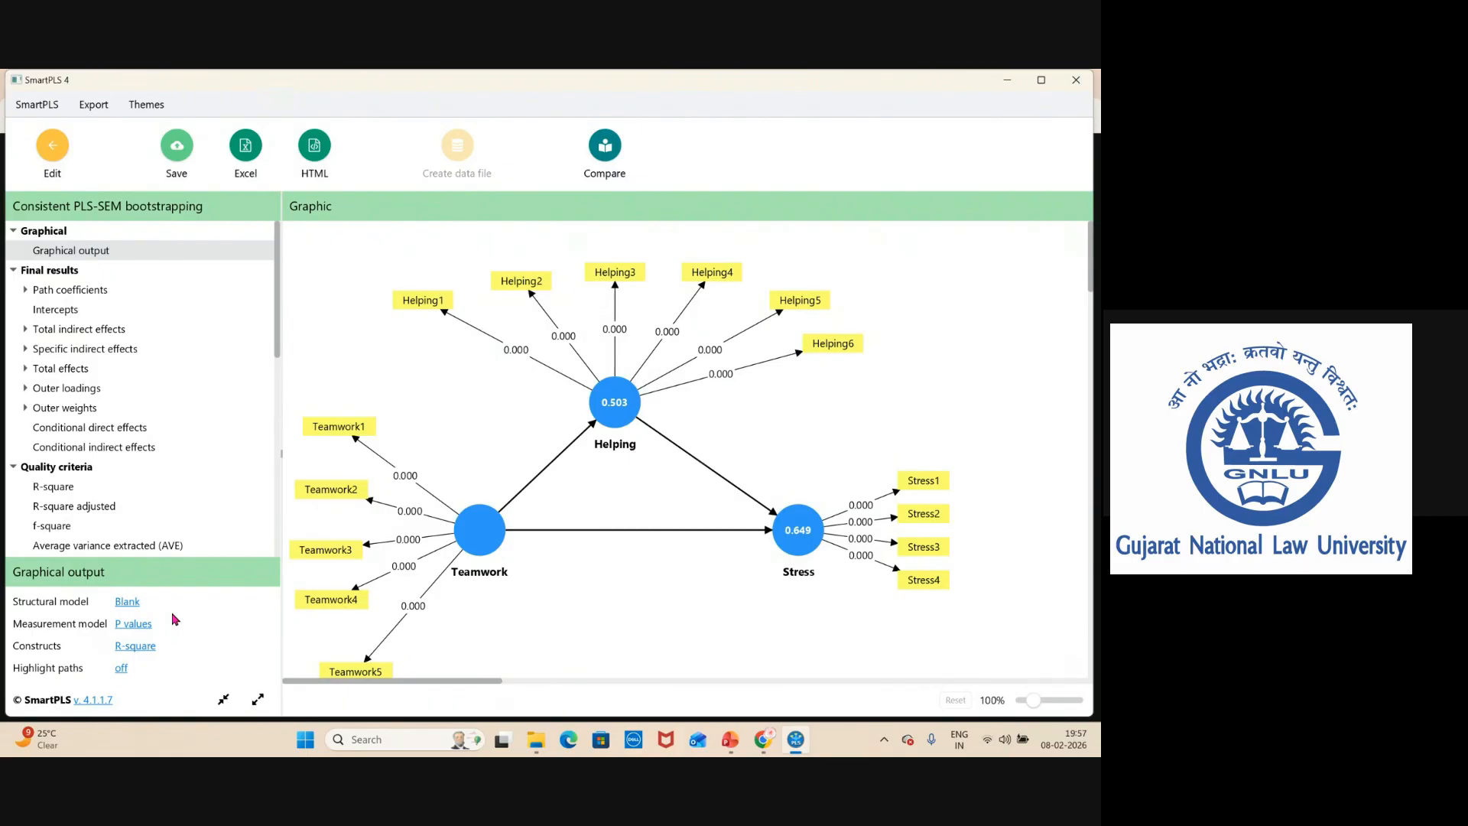
left_click(128, 625)
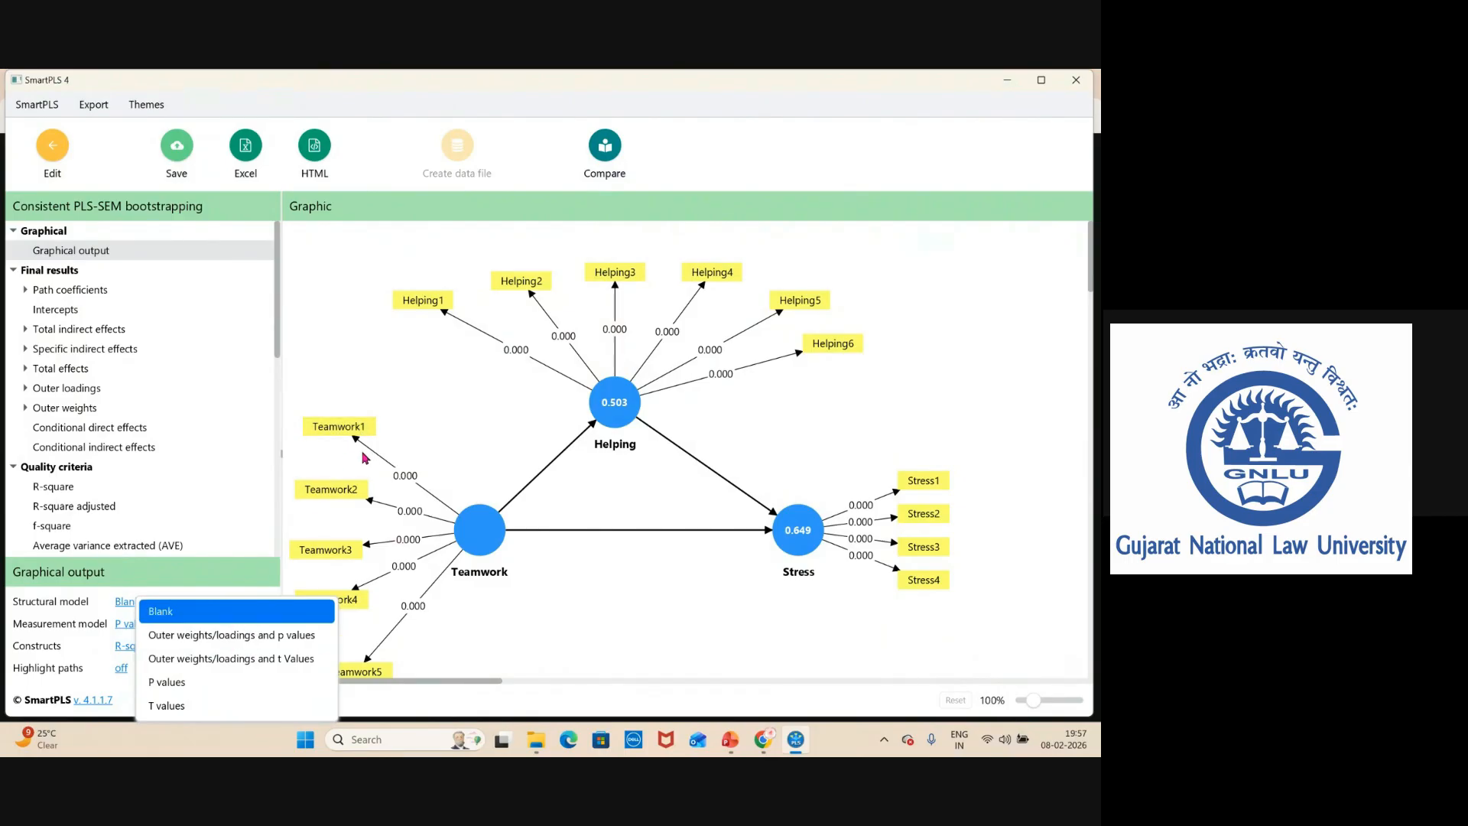
left_click(237, 635)
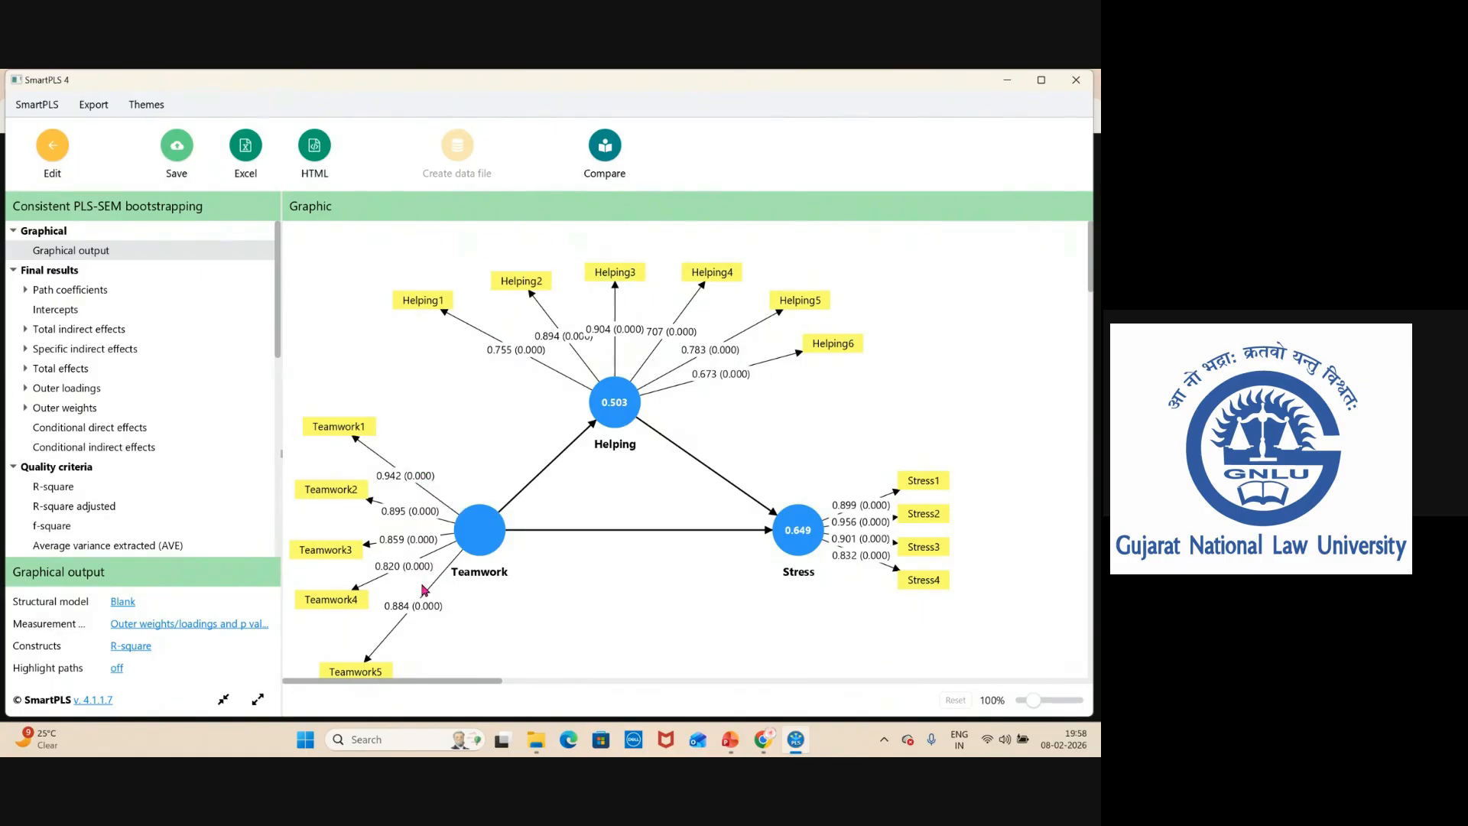
Spread the Helping indicator boxes further apart so their loading labels do not overlap.
left_click_drag(429, 297, 401, 334)
left_click_drag(510, 282, 468, 263)
left_click_drag(634, 286, 766, 245)
left_click_drag(803, 307, 857, 293)
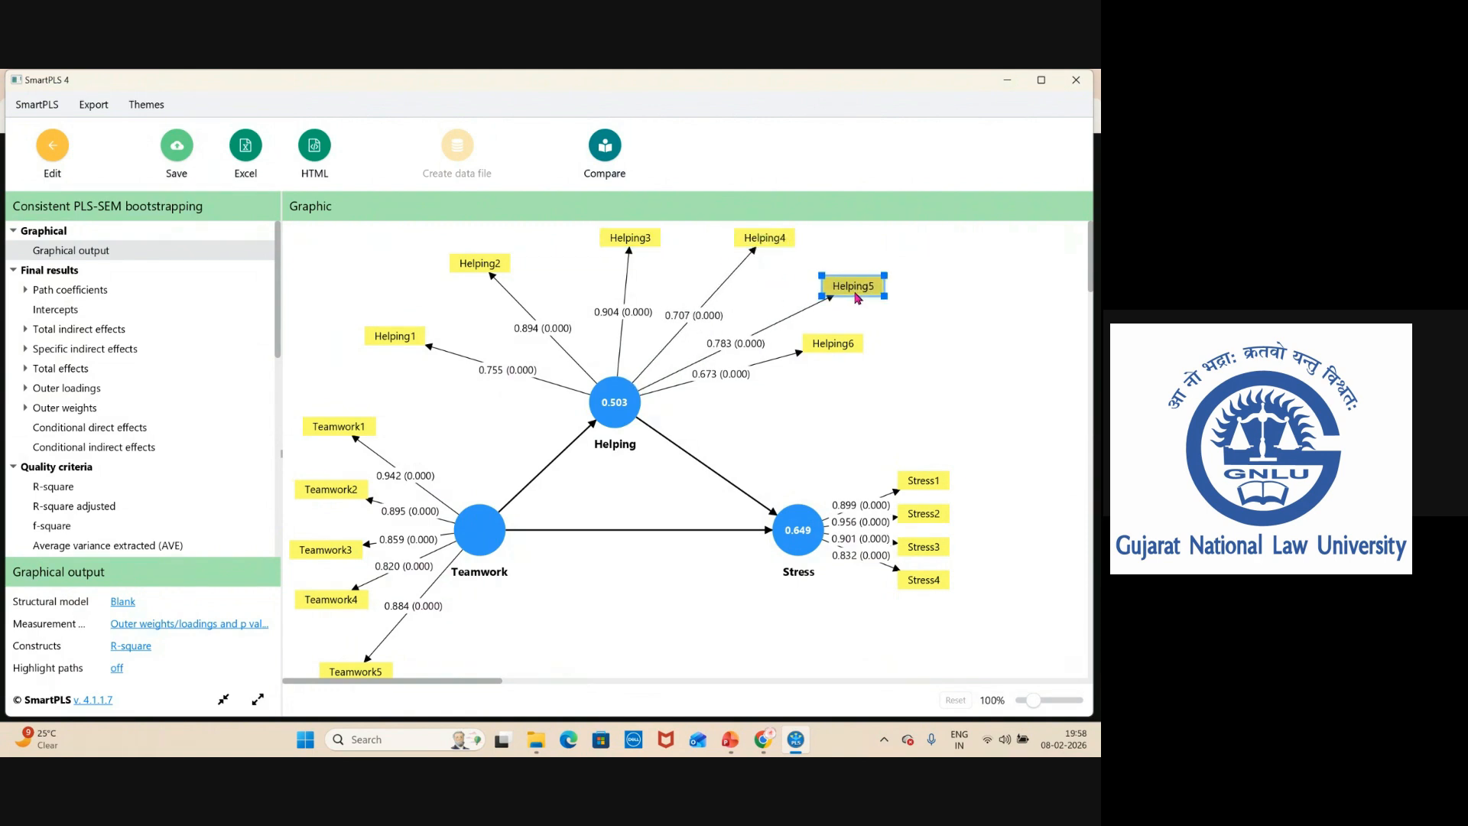
left_click_drag(838, 356, 890, 377)
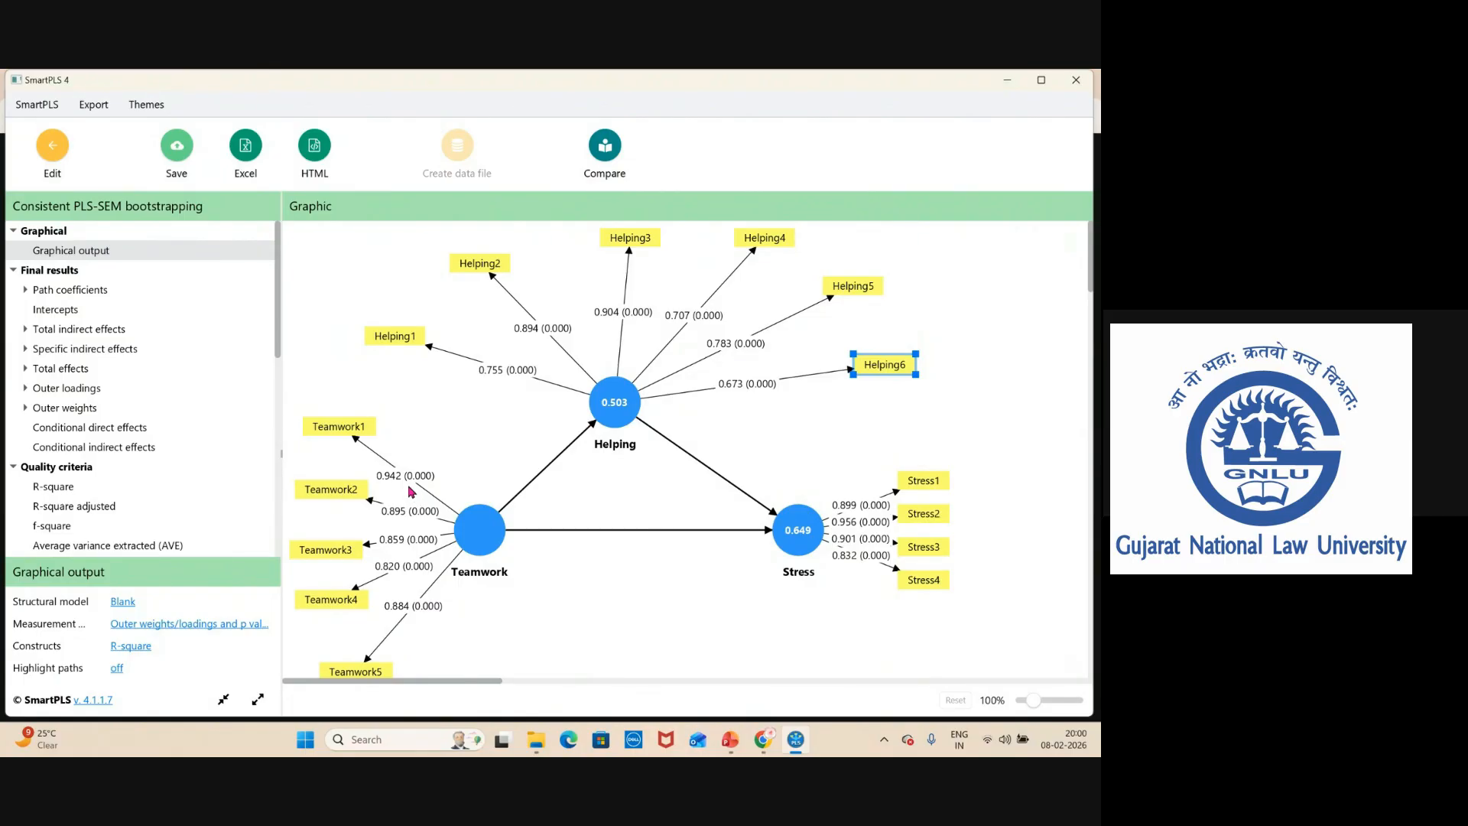
Return to the model editor and run the Consistent PLS-SEM algorithm with default settings.
mouse_move(458, 515)
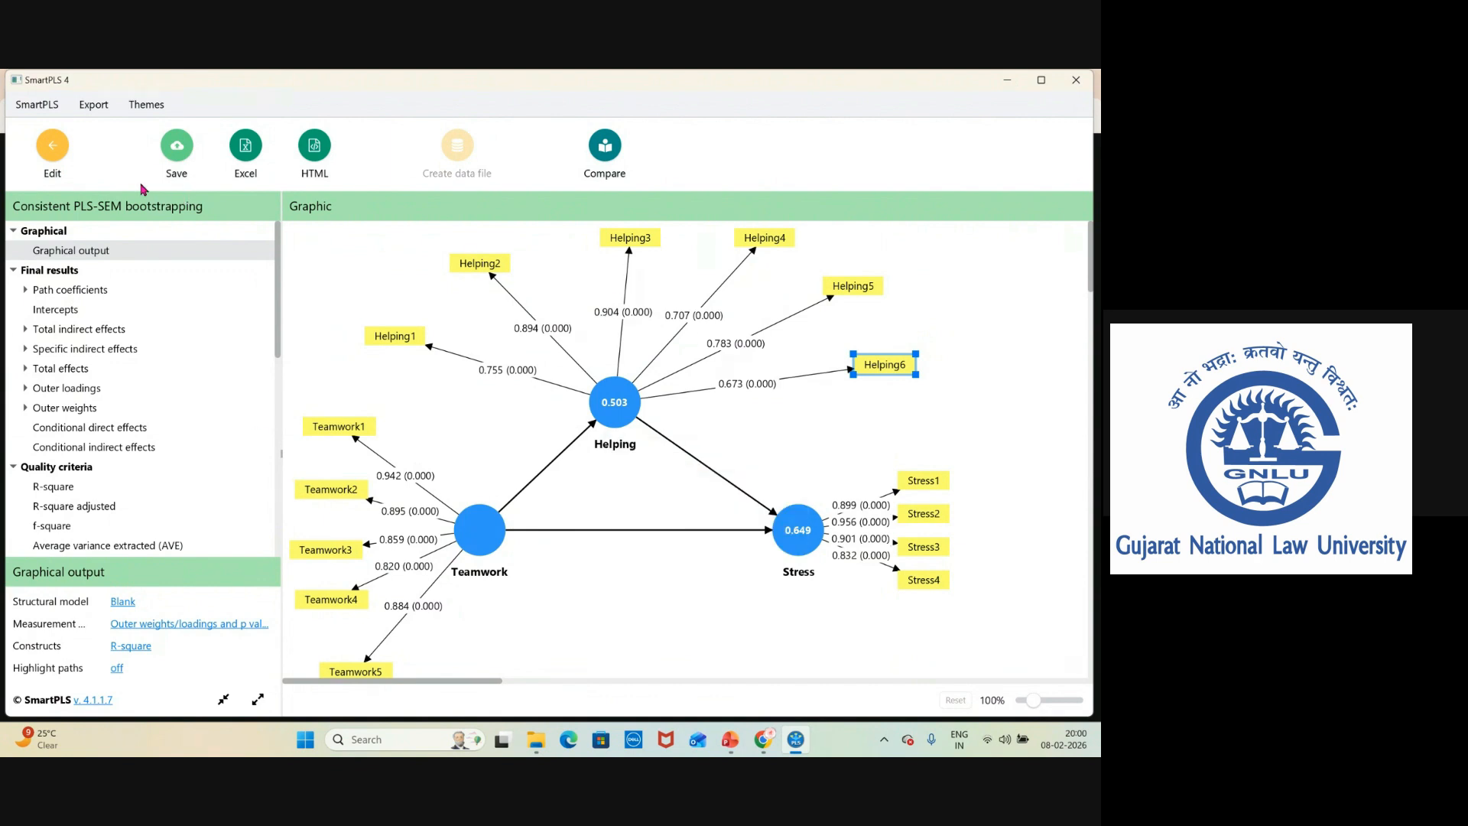
left_click(52, 163)
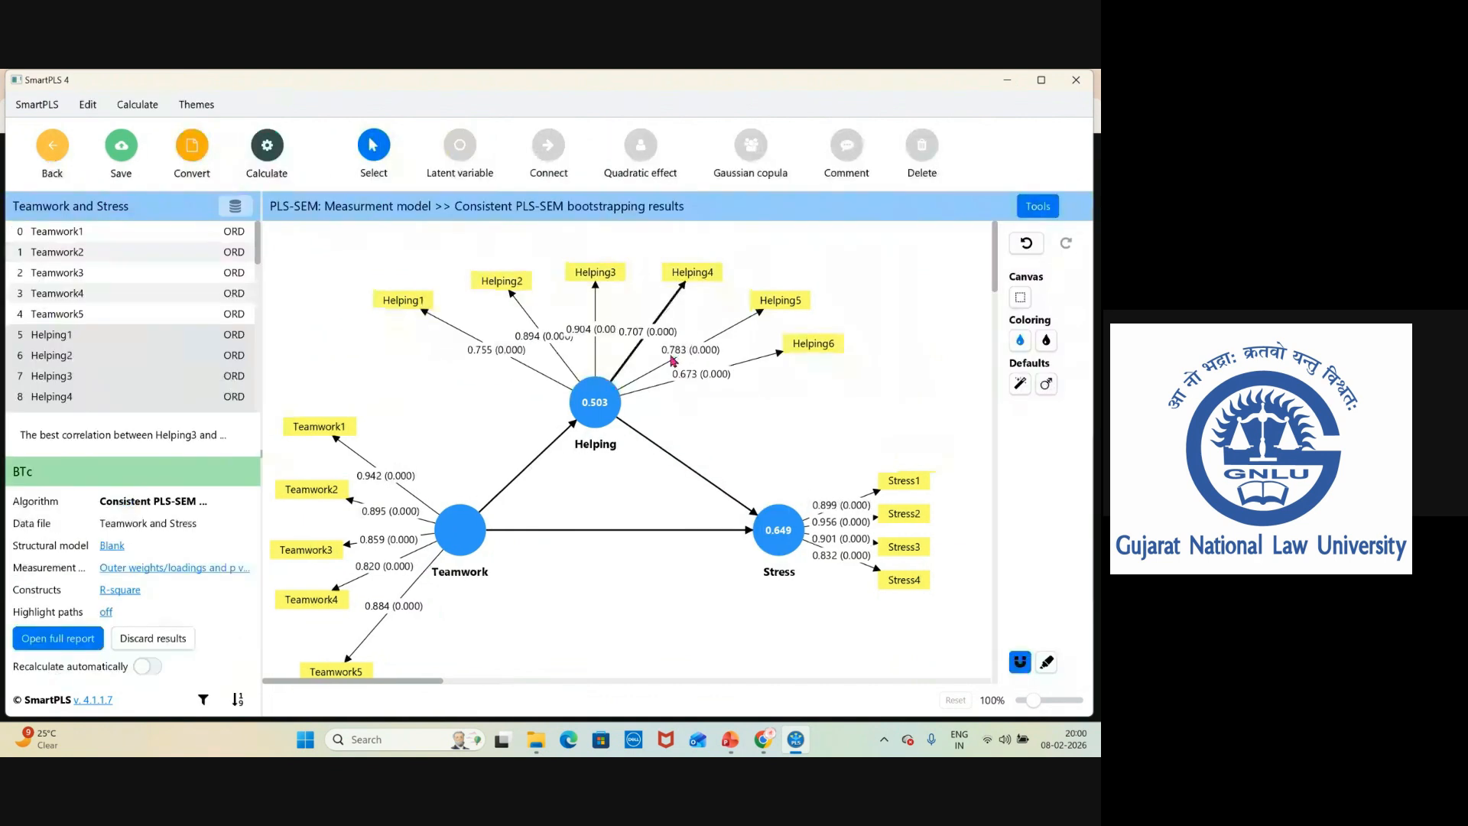
left_click(267, 153)
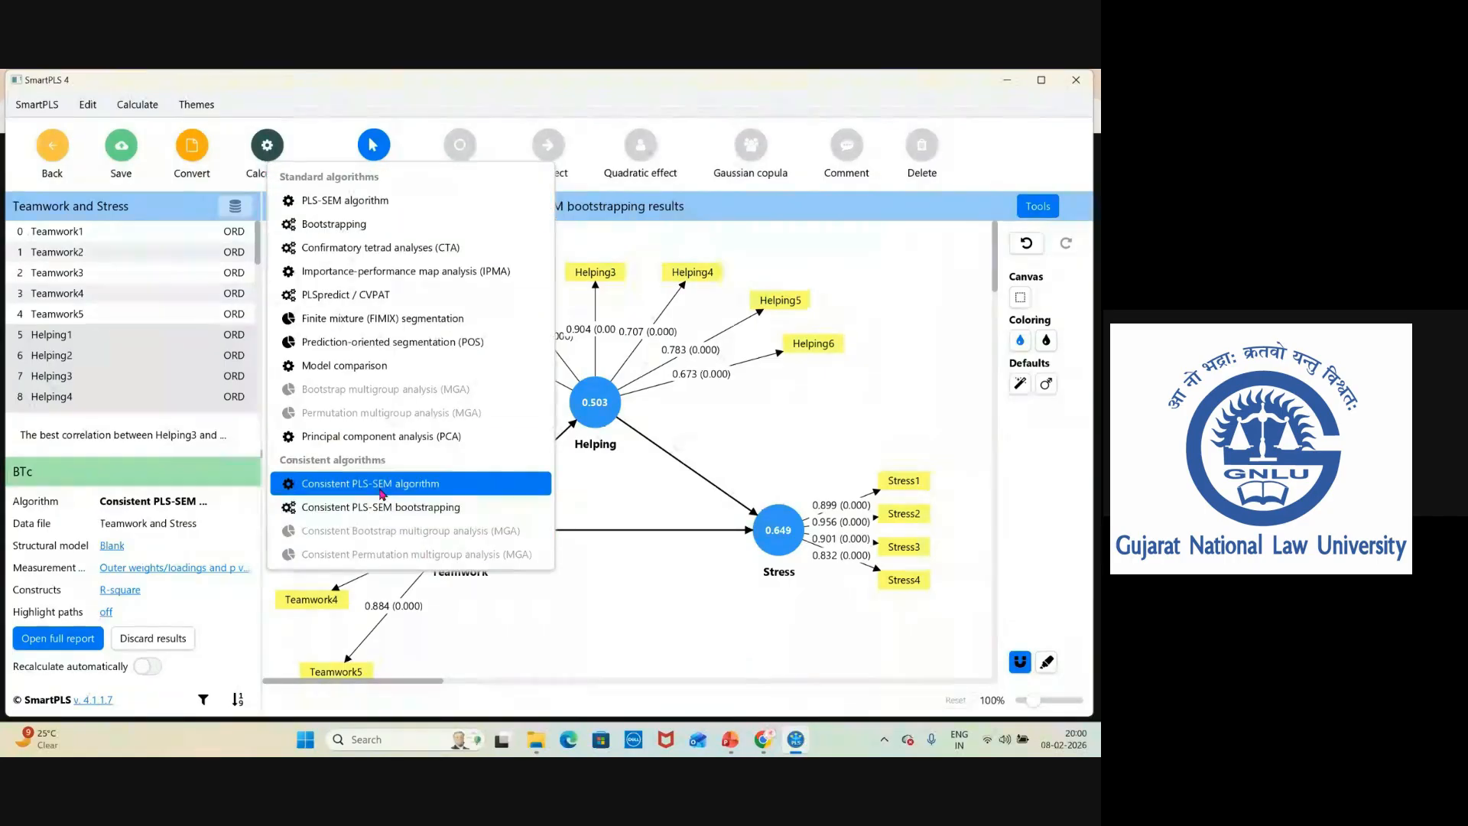
left_click(380, 489)
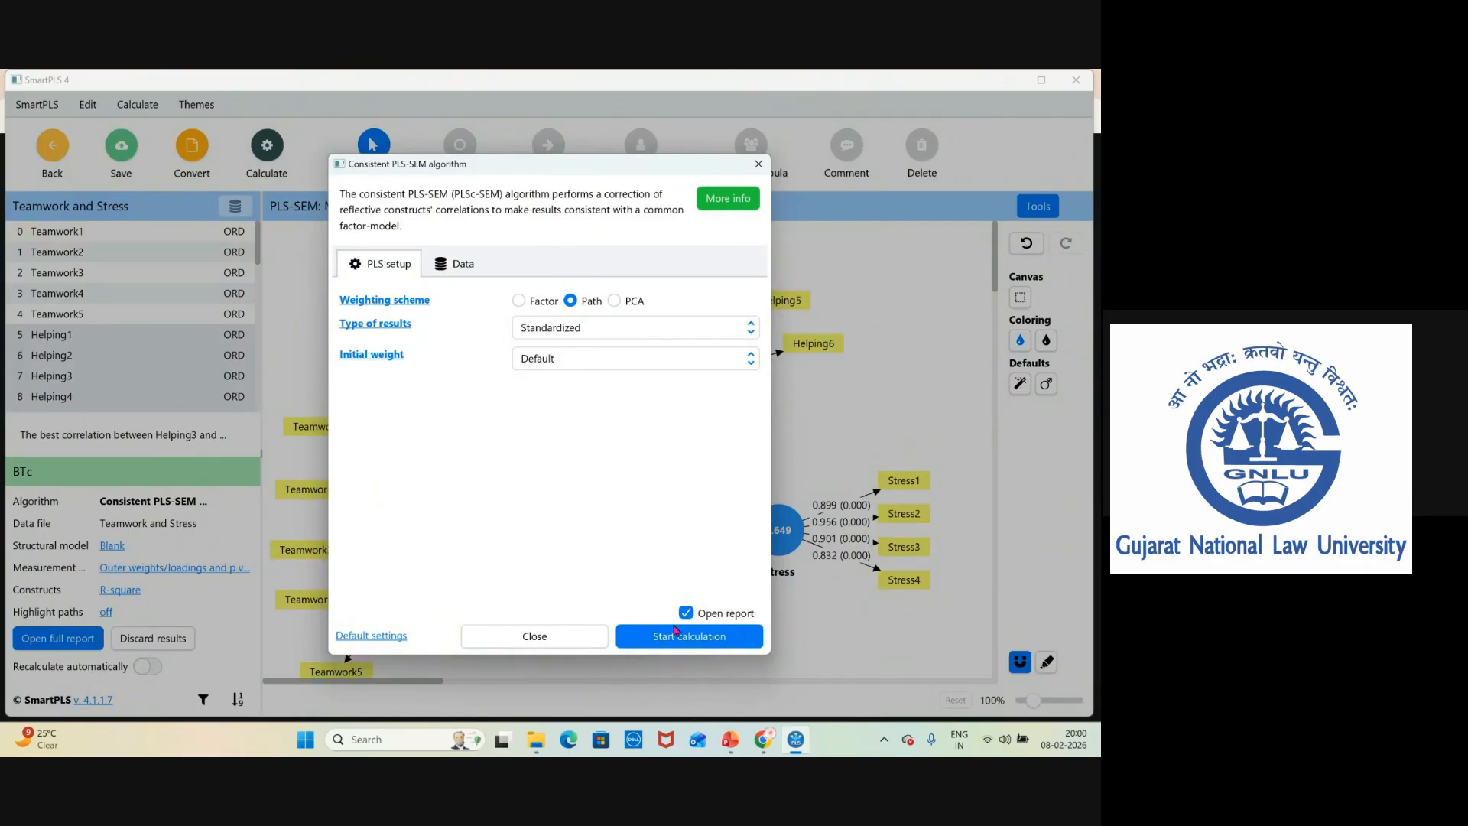
left_click(675, 636)
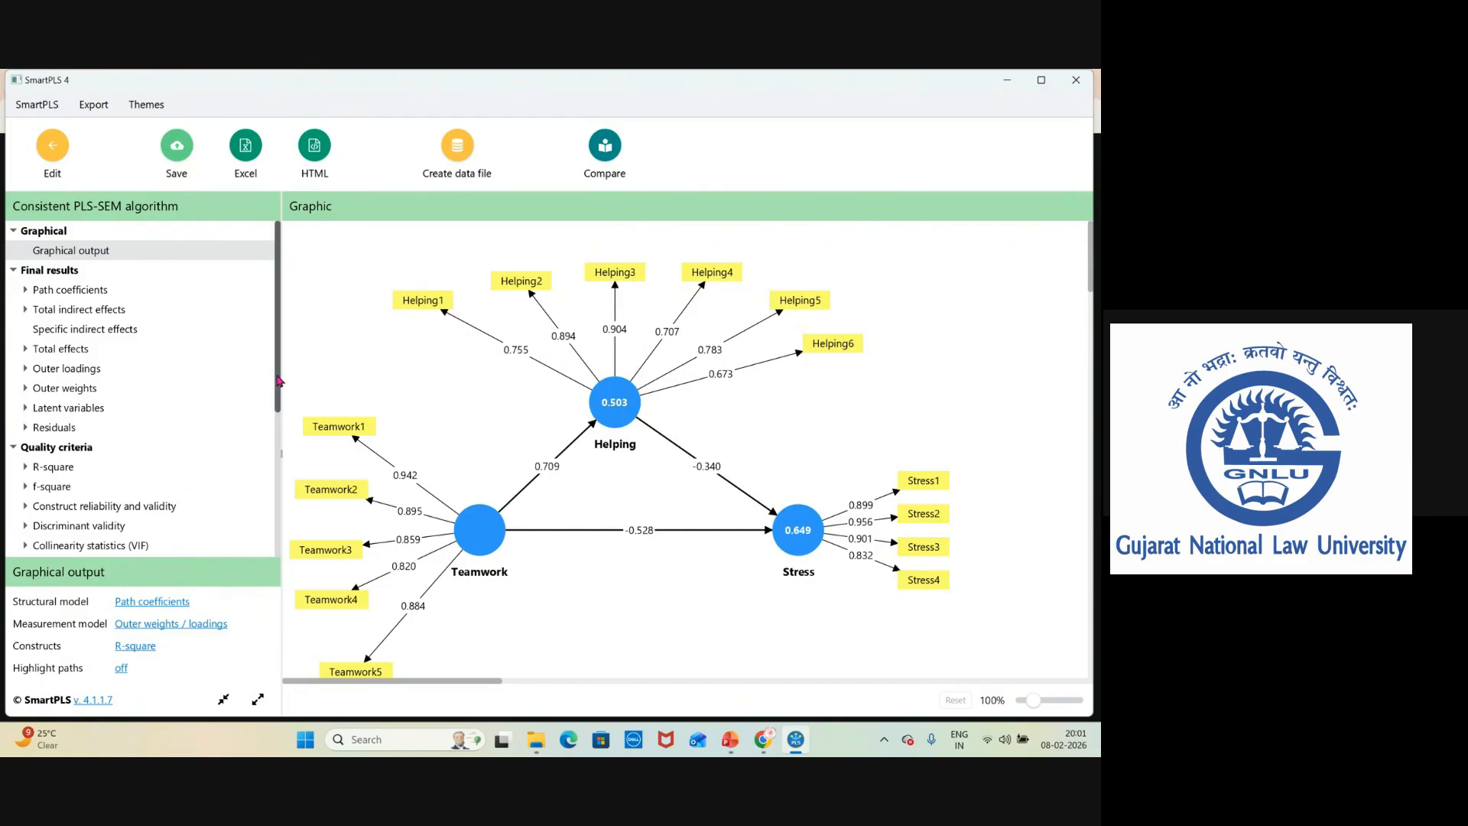
Set the graphical output to Blank for the structural model and constructs, and Outer loadings for the measurement model.
scroll(277, 344, "down", 5)
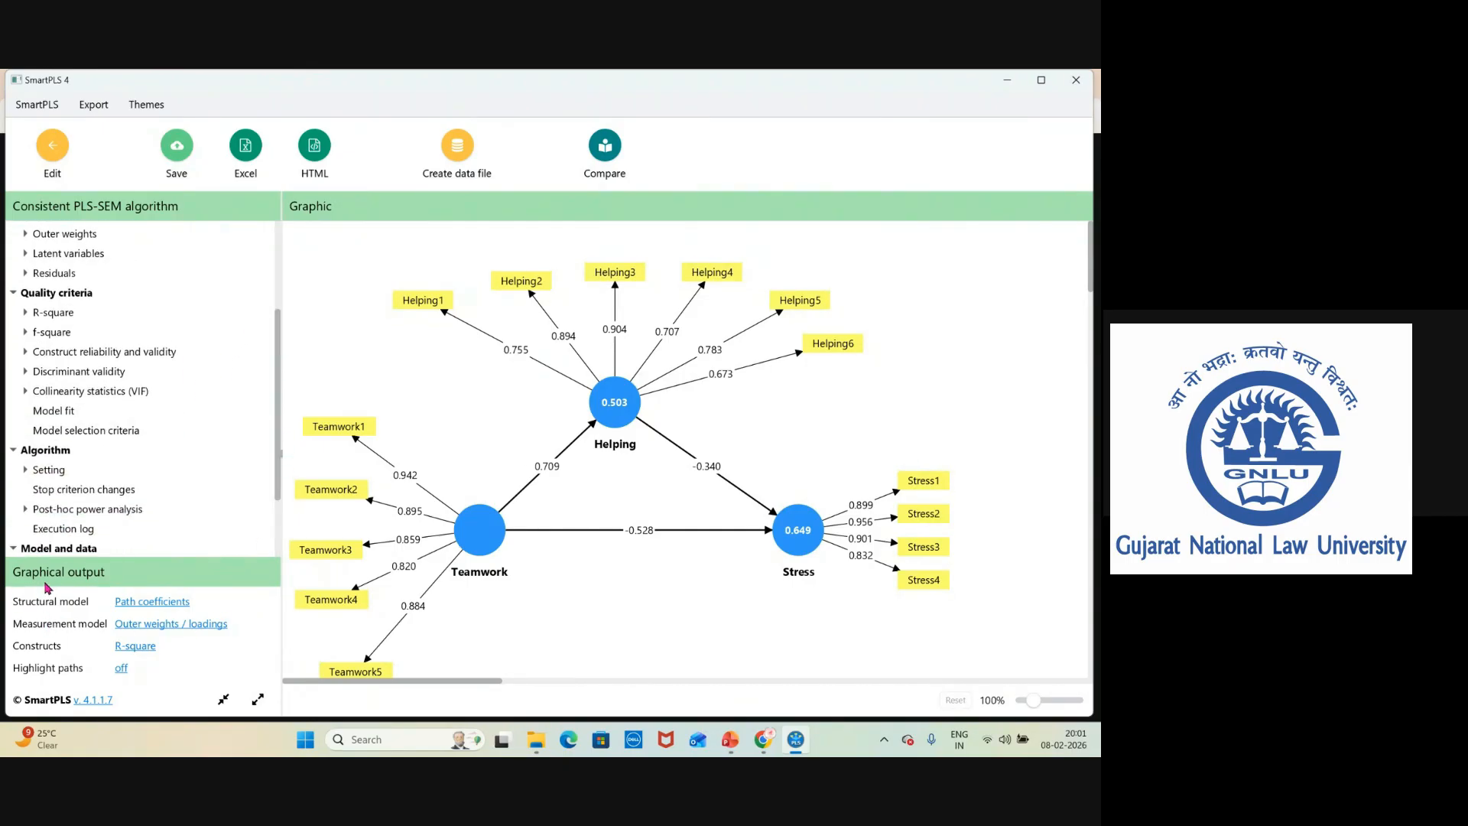
left_click(164, 609)
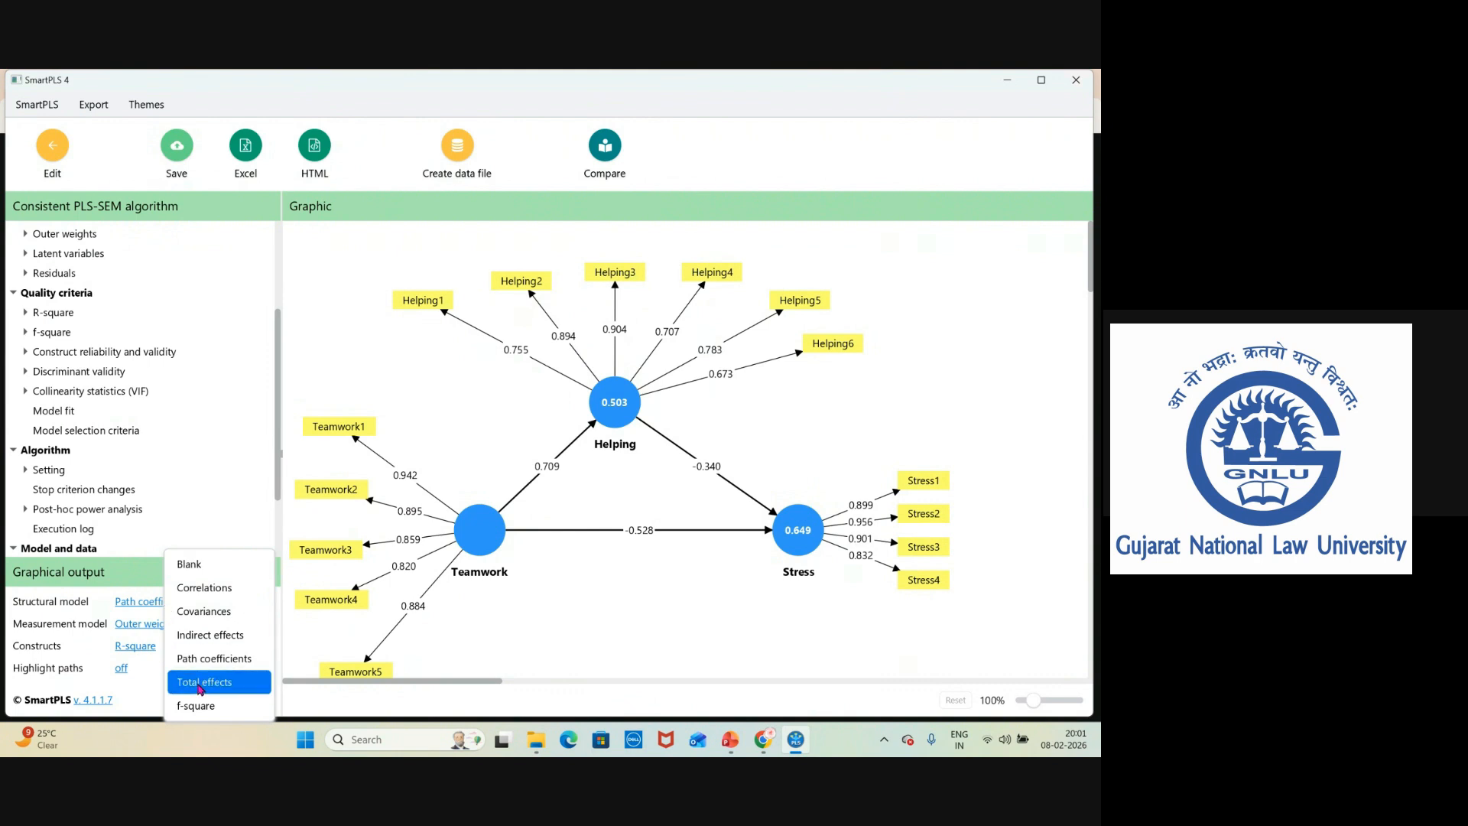
left_click(195, 565)
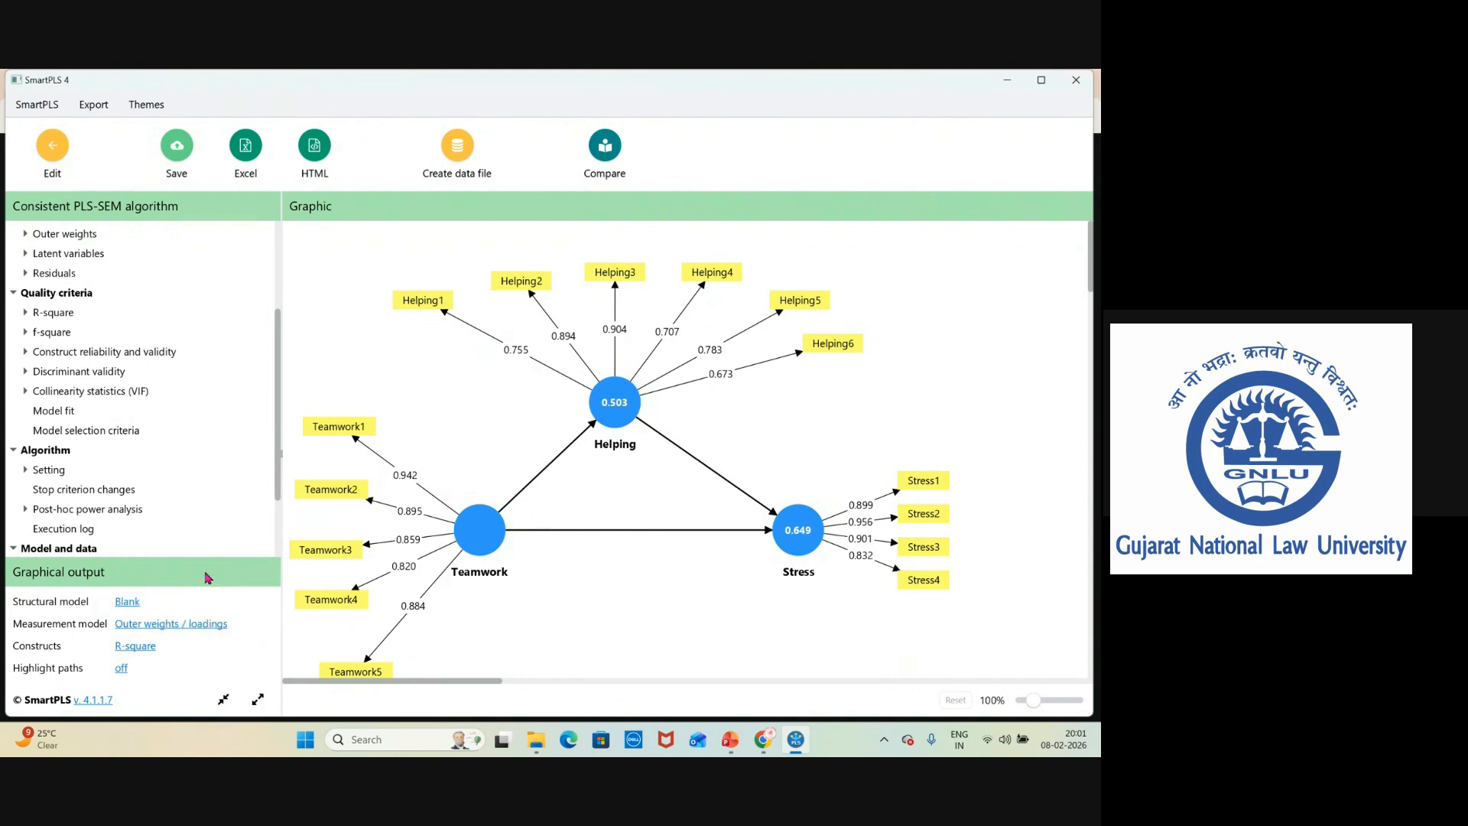
left_click(182, 627)
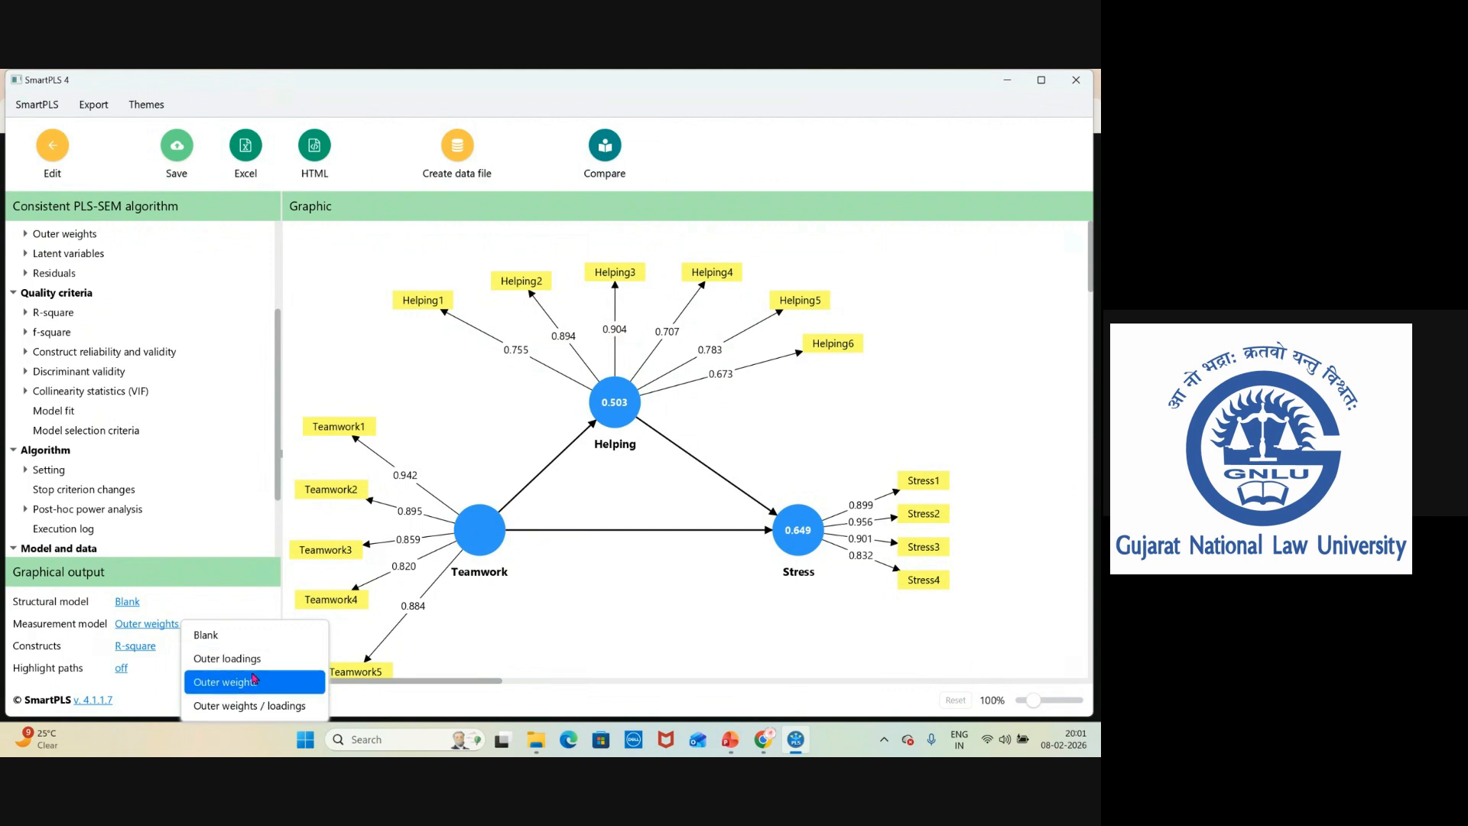
left_click(290, 660)
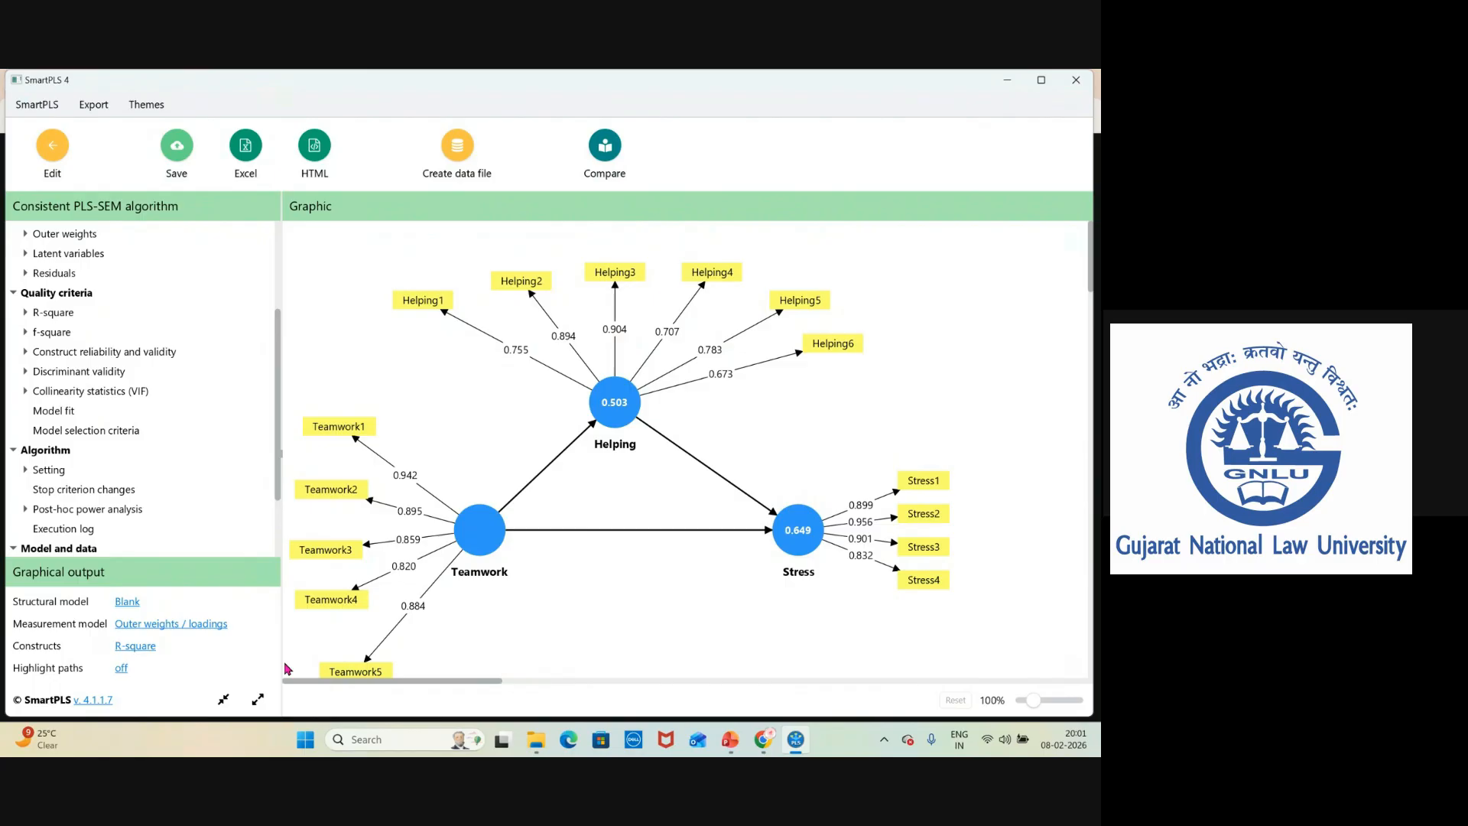
left_click(137, 647)
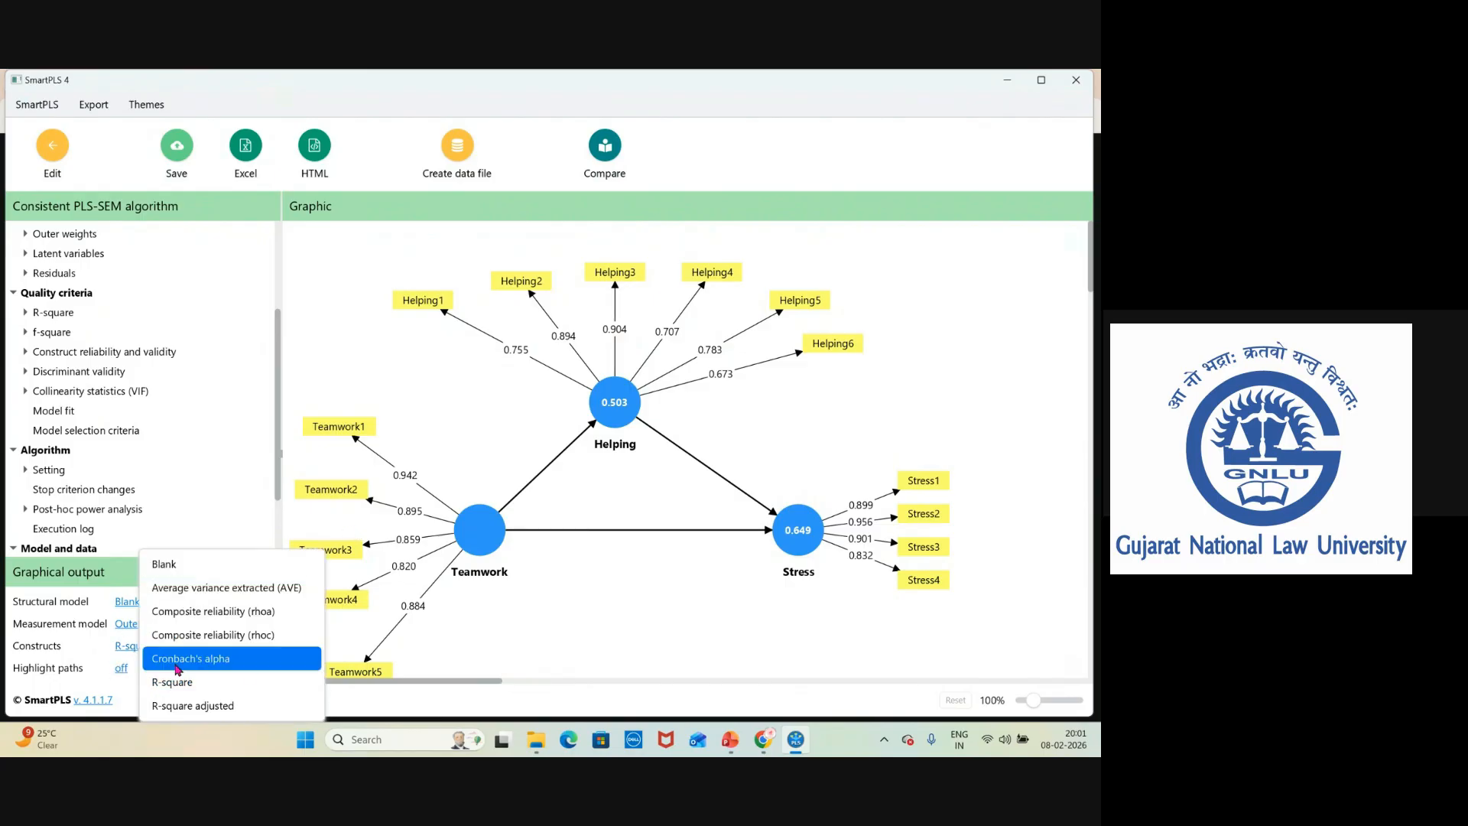
left_click(164, 572)
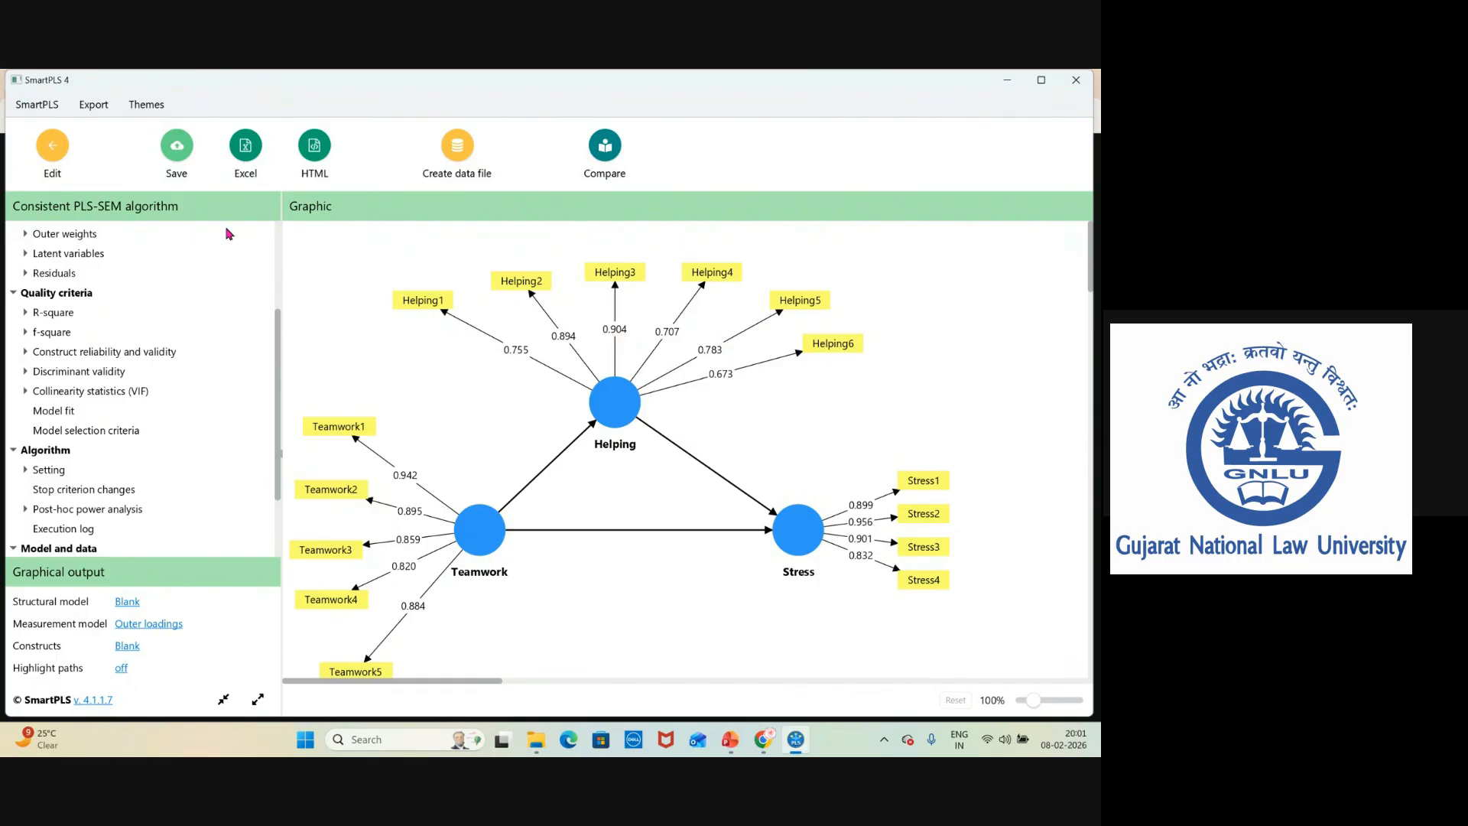
Open the Construct reliability and validity overview in the results report.
scroll(272, 409, "up", 4)
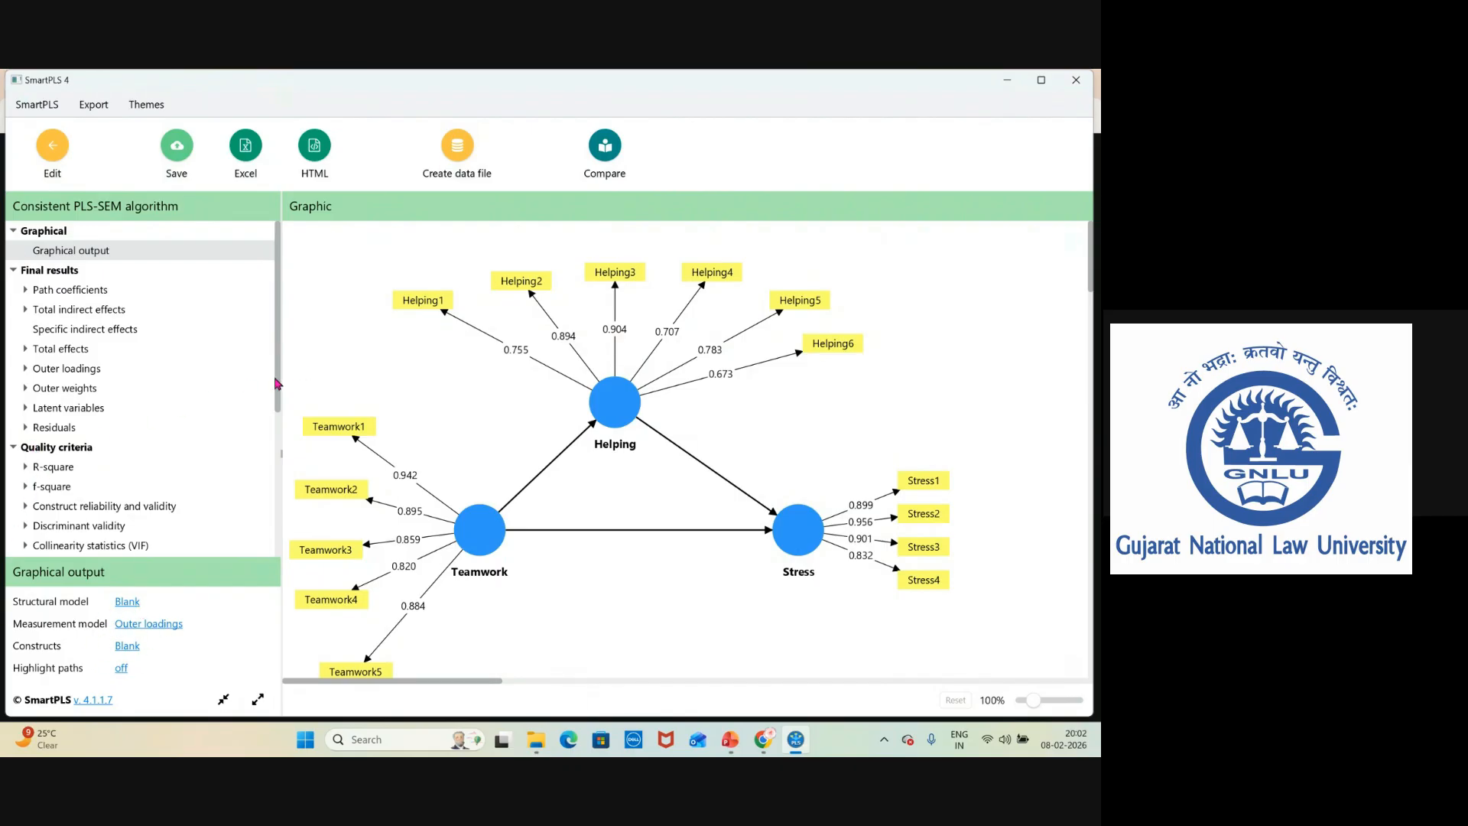
left_click_drag(276, 383, 279, 480)
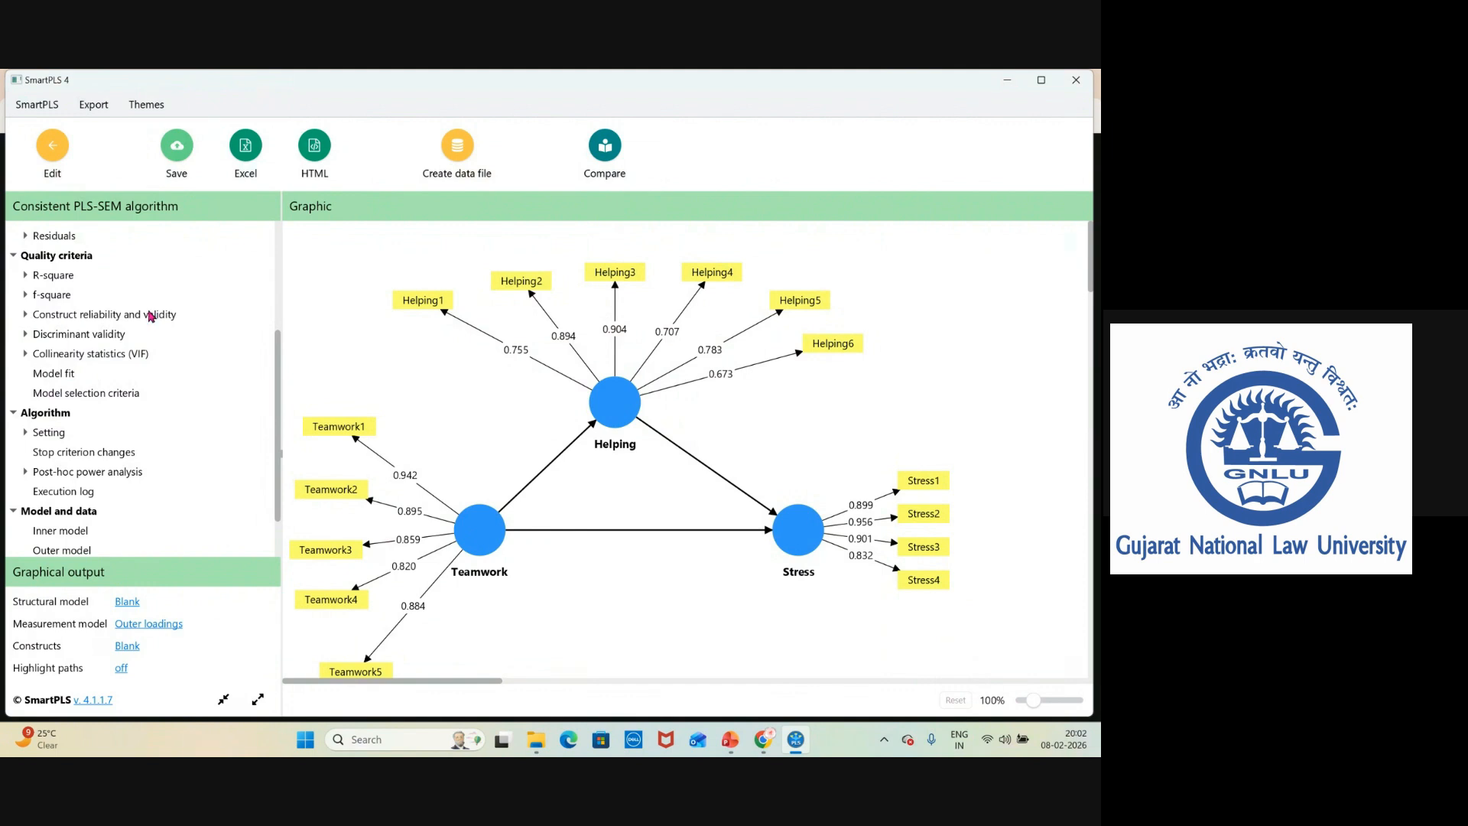
scroll(280, 367, "up", 2)
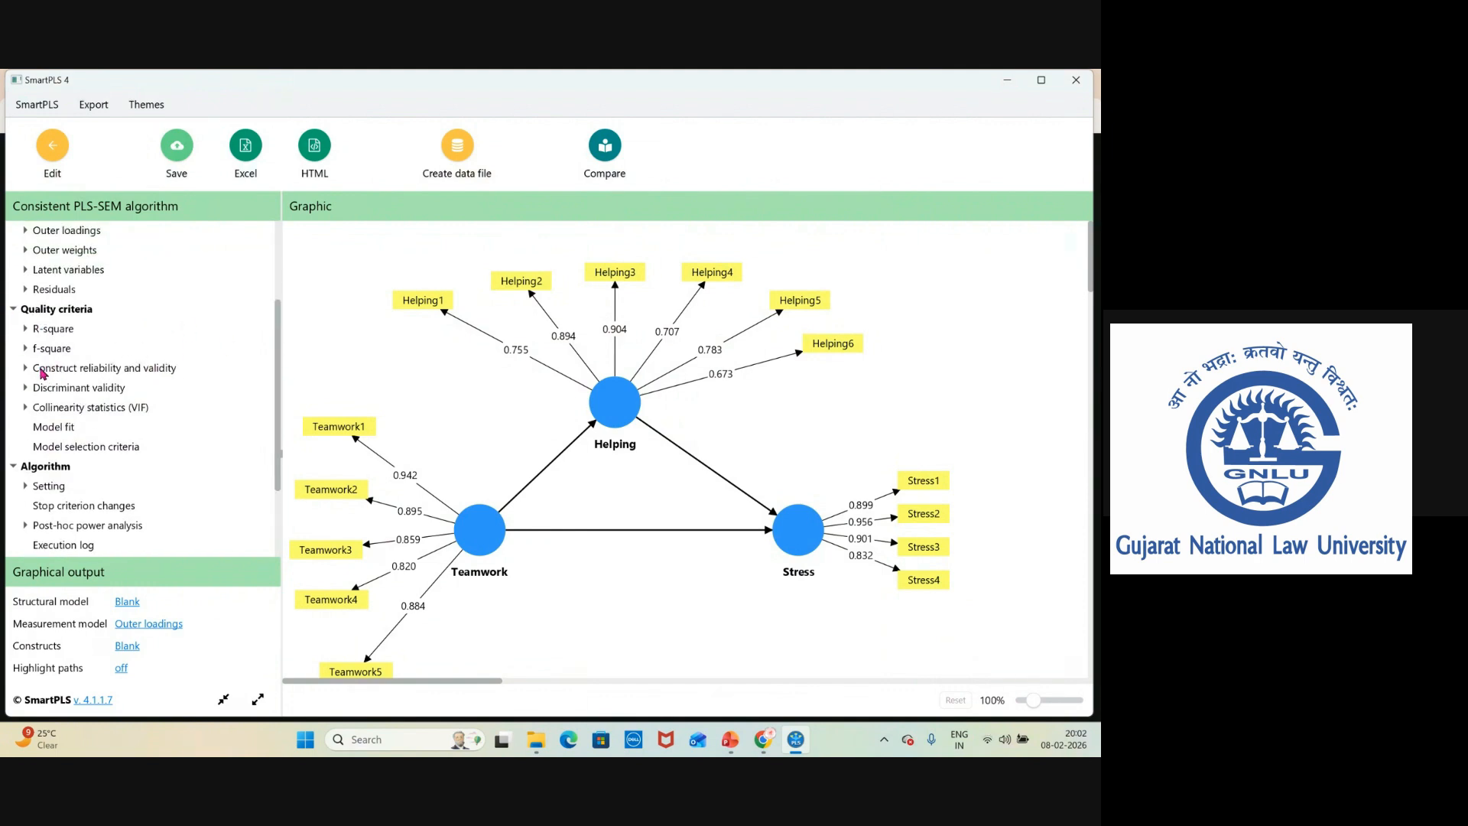
left_click(42, 369)
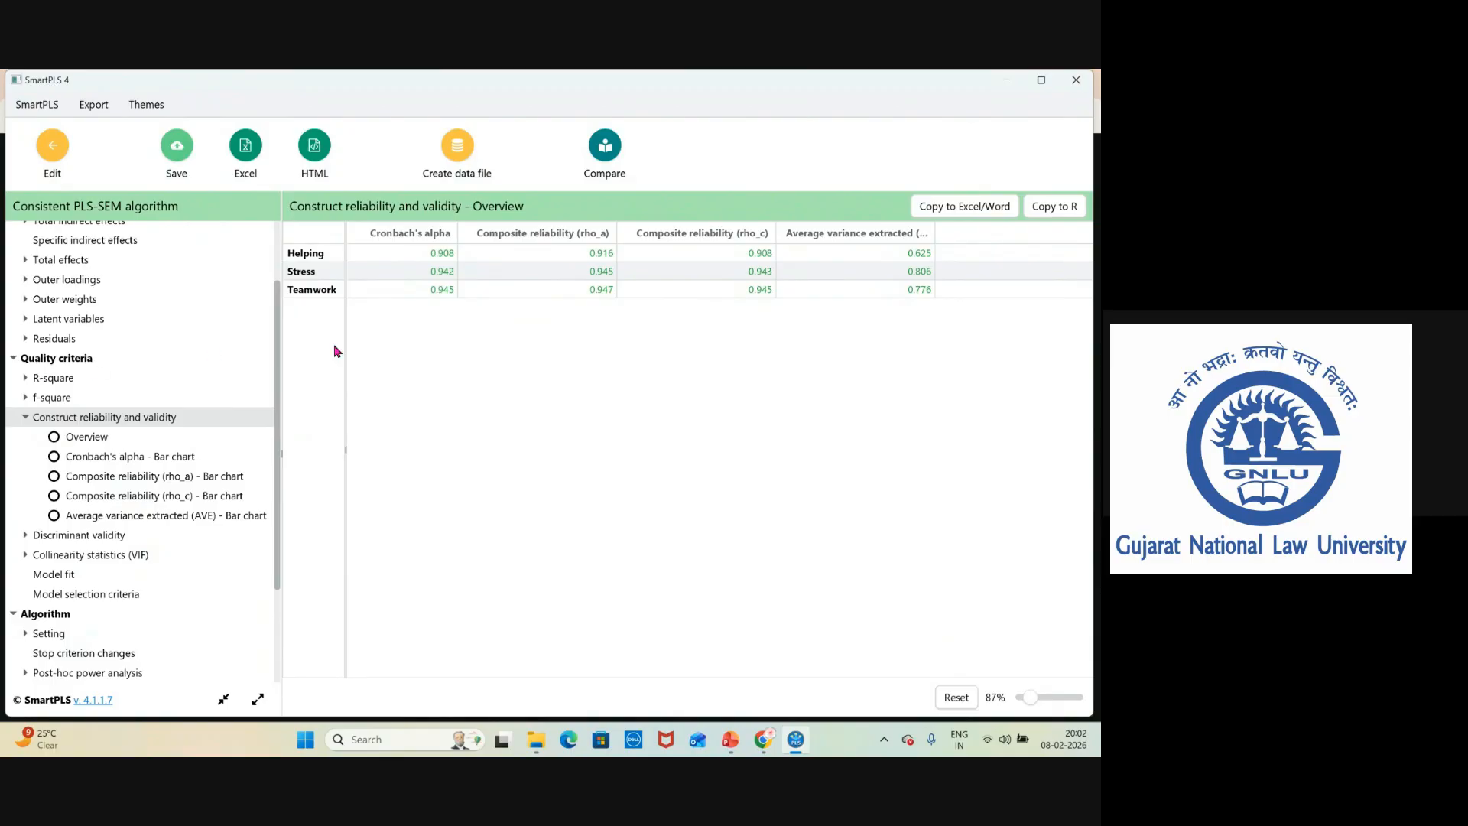
left_click(90, 439)
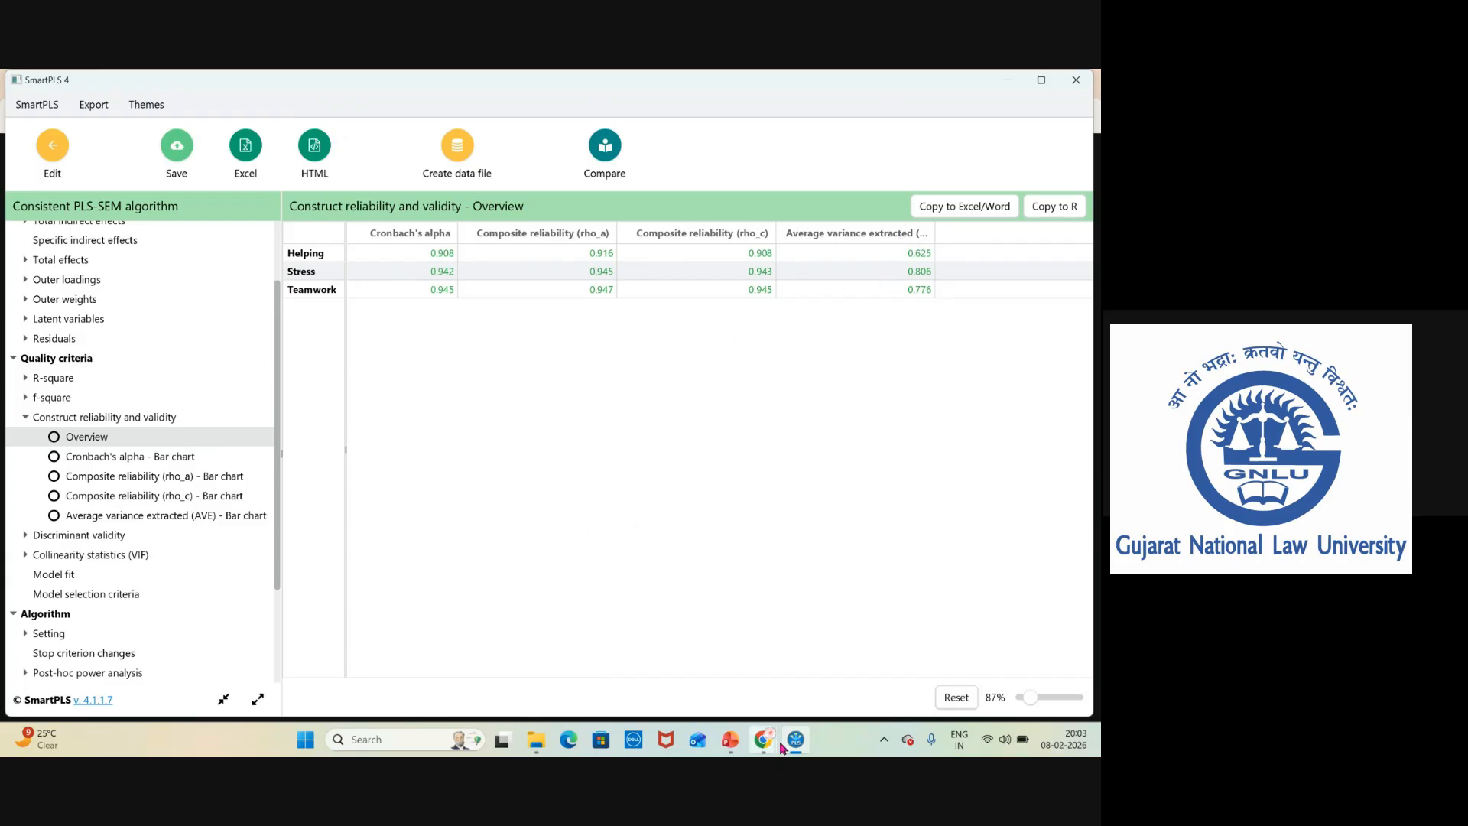
Switch to PowerPoint and review the slides on reflective measurement model criteria and discriminant validity.
mouse_move(768, 745)
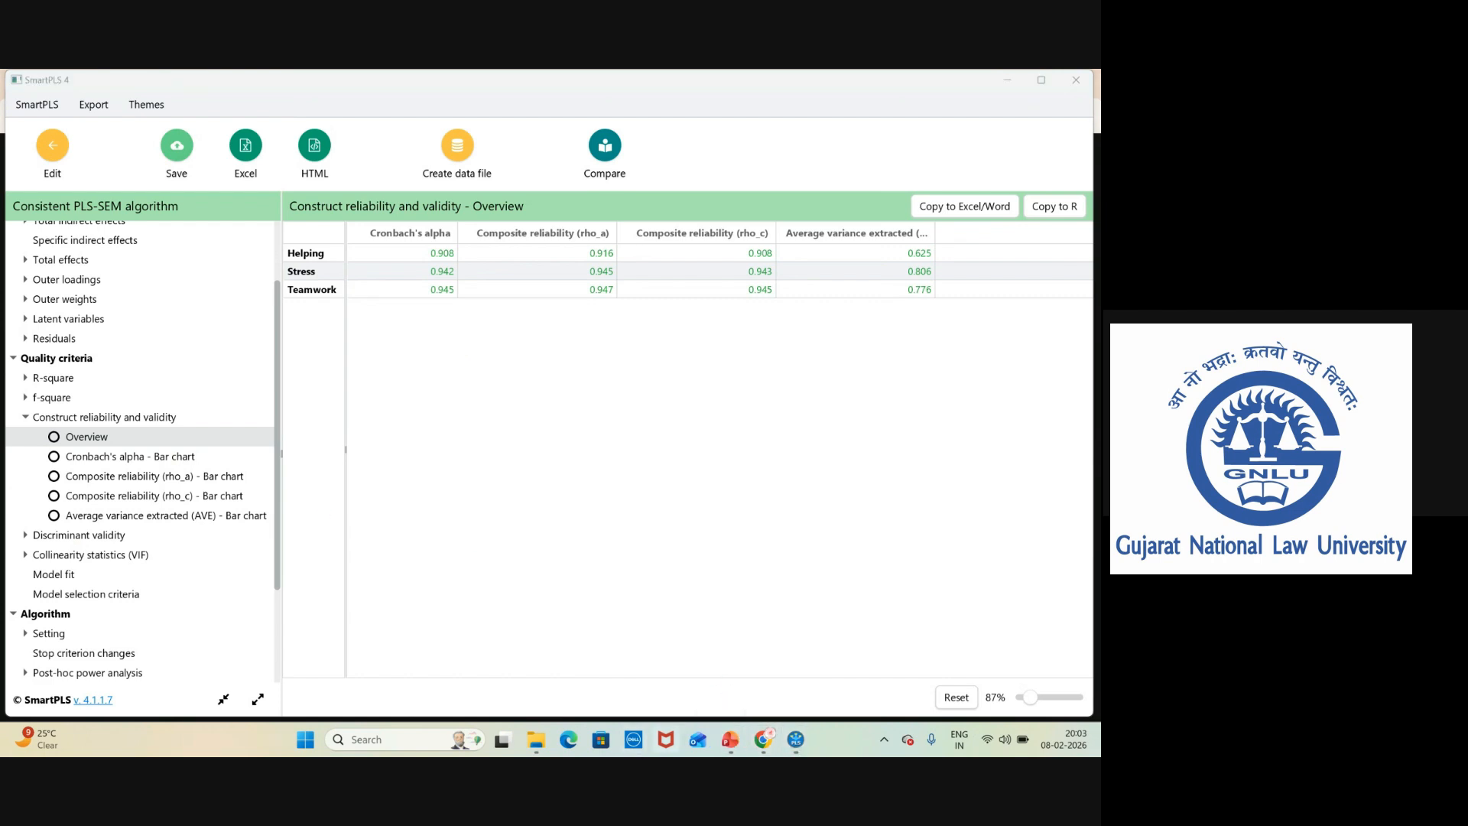
left_click(735, 740)
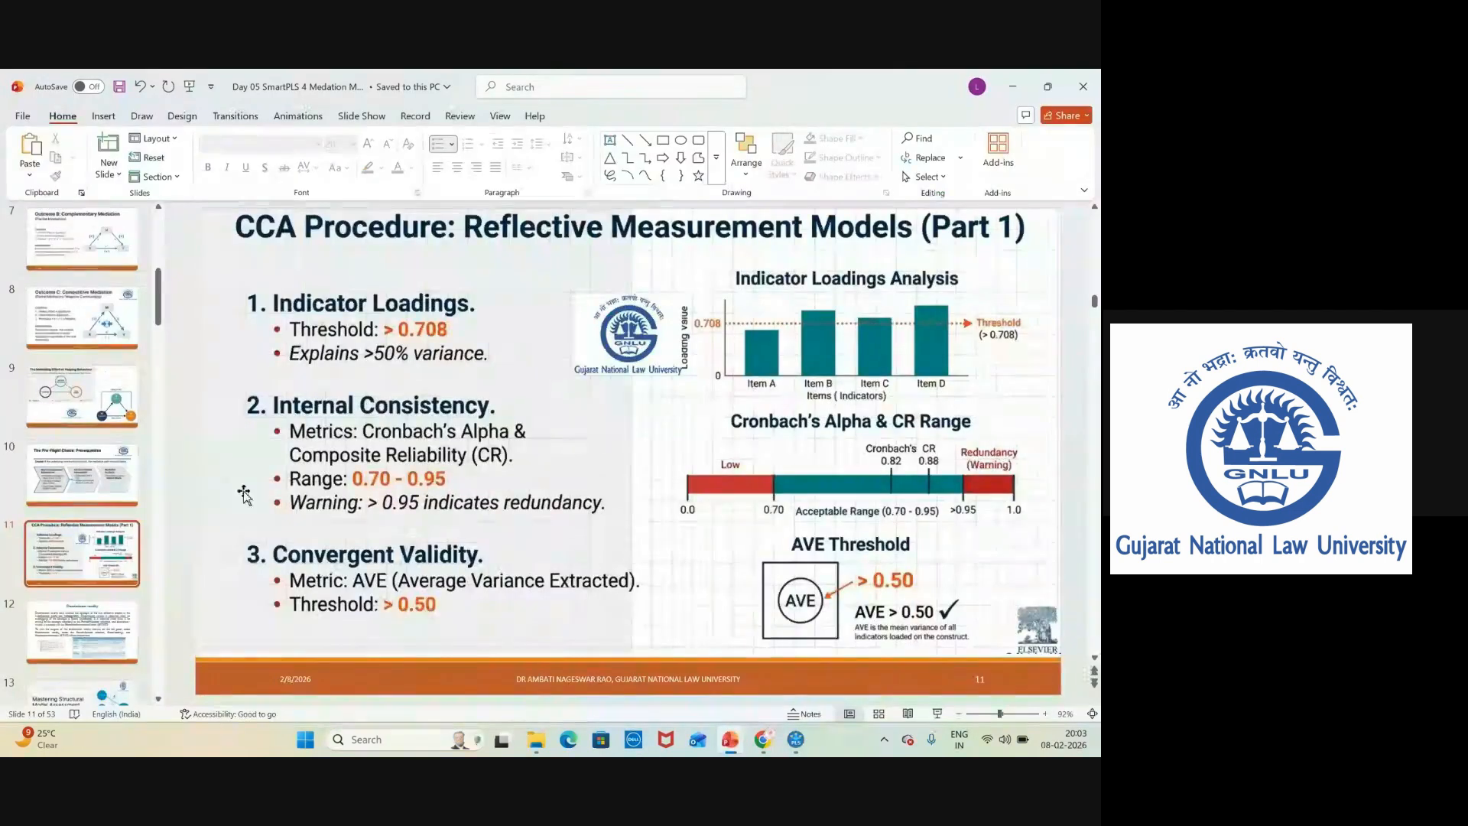
left_click(74, 635)
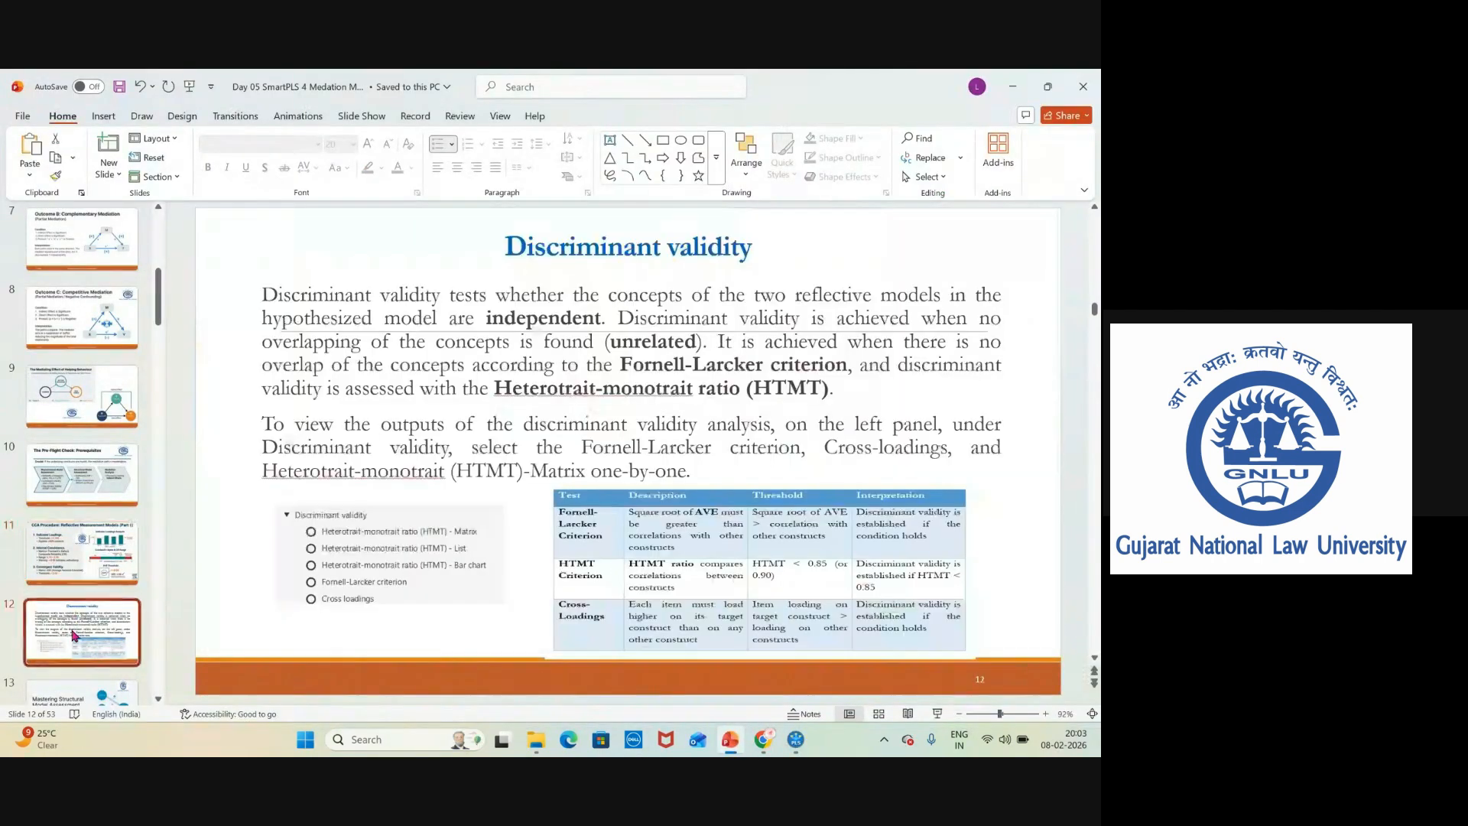
left_click(76, 560)
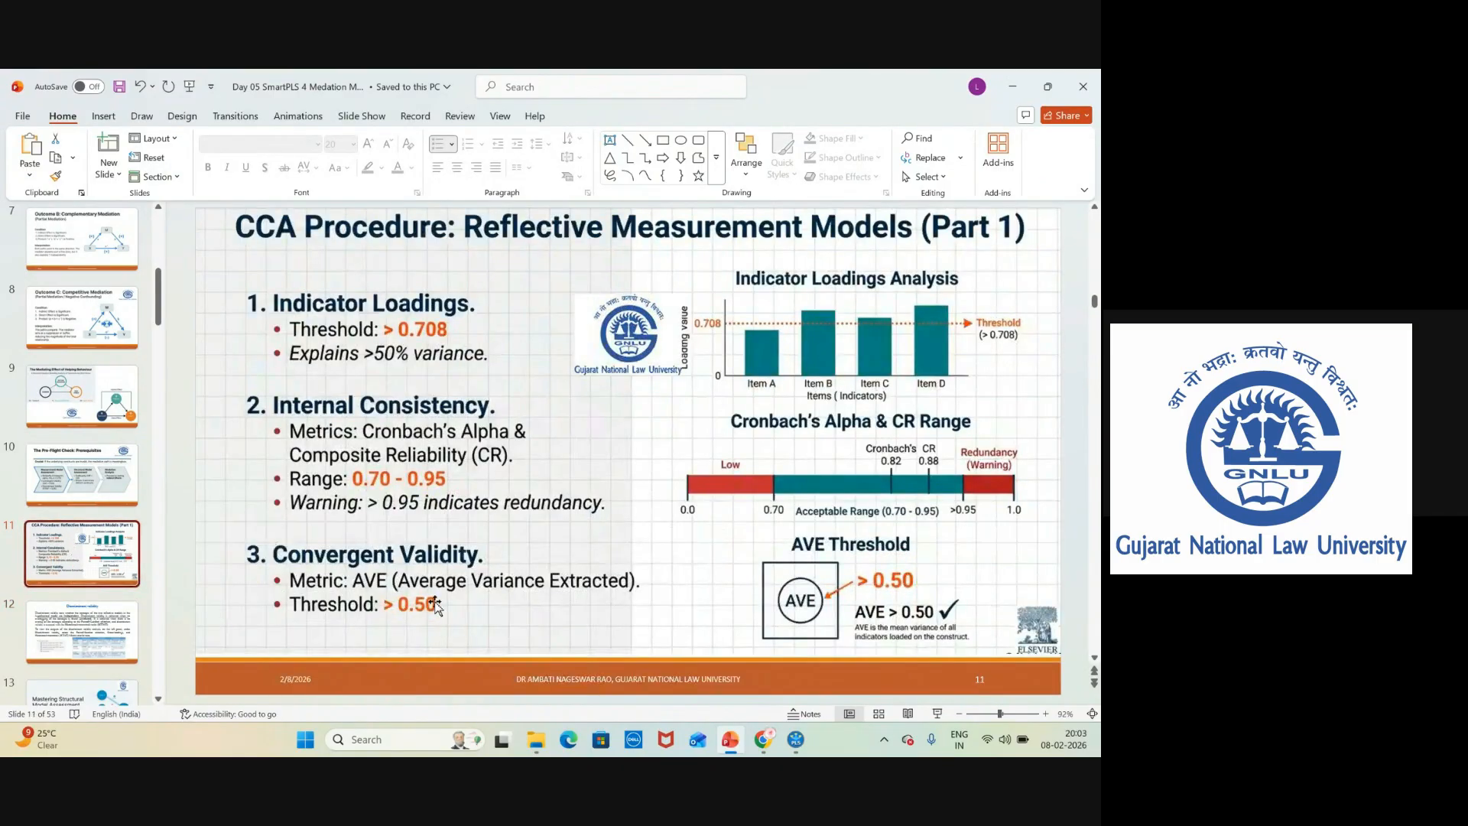
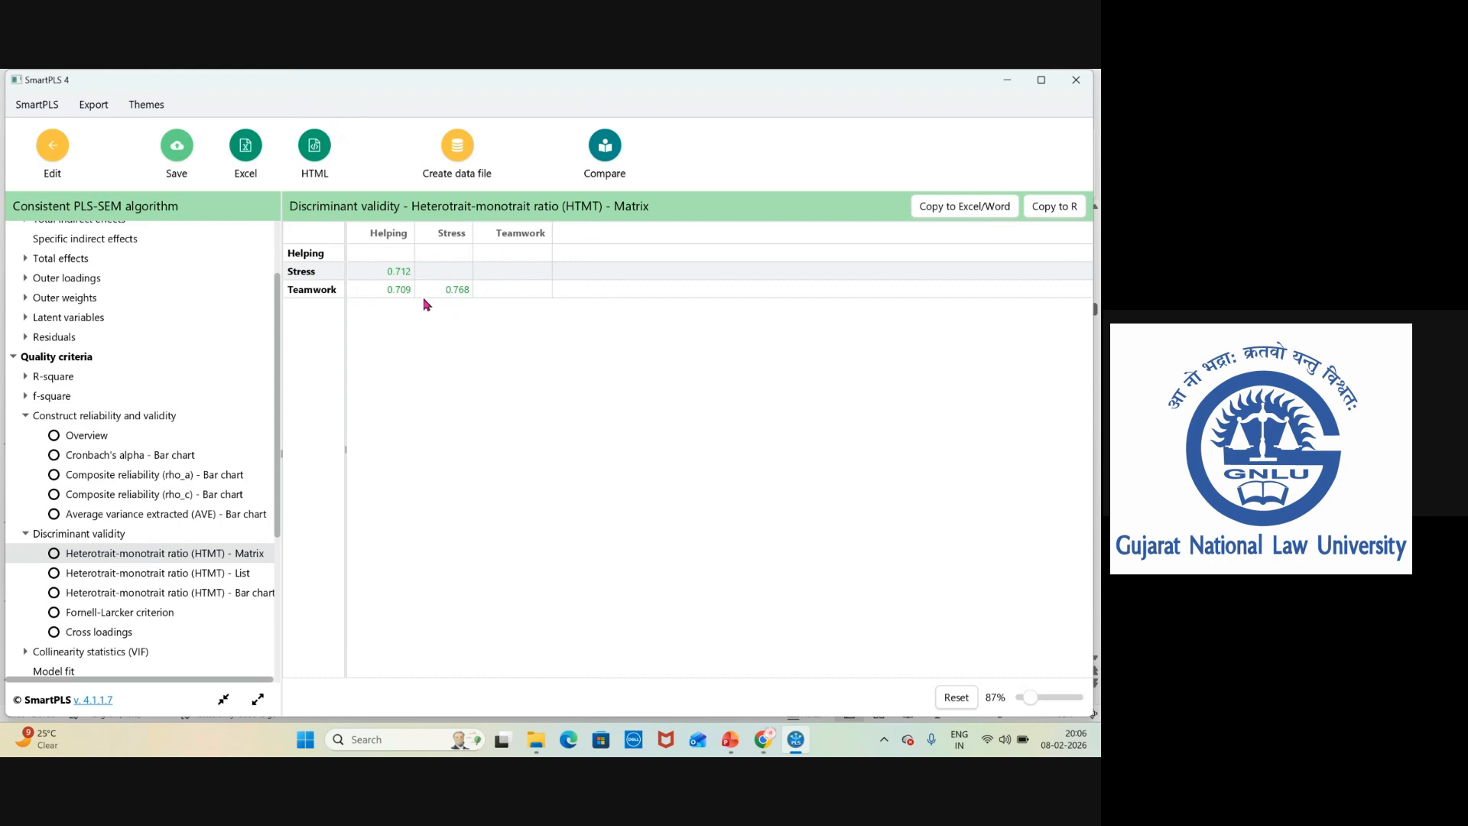
View the Fornell-Larcker criterion and Cross loadings tables under discriminant validity.
left_click(117, 615)
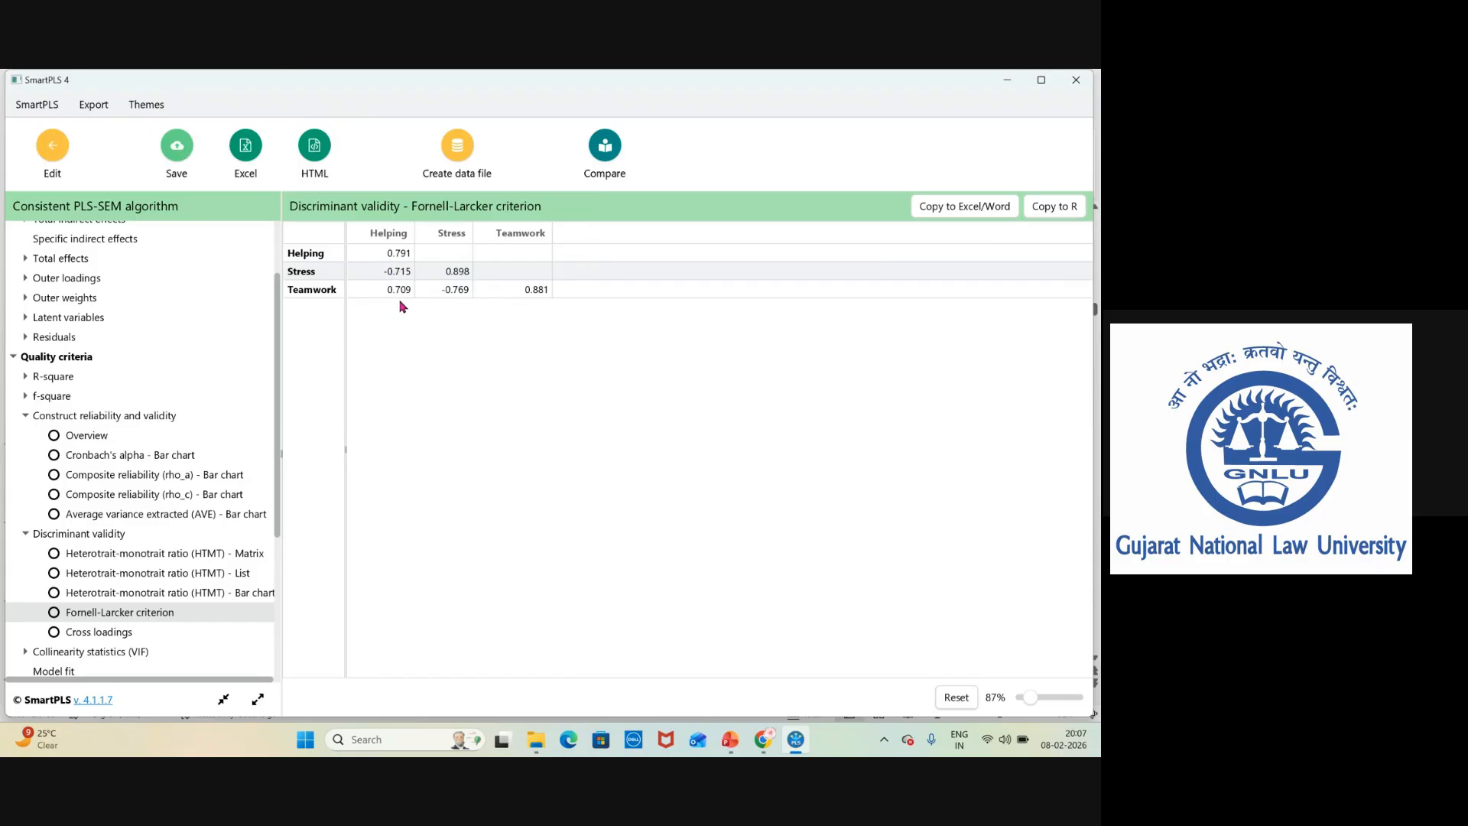
left_click(109, 636)
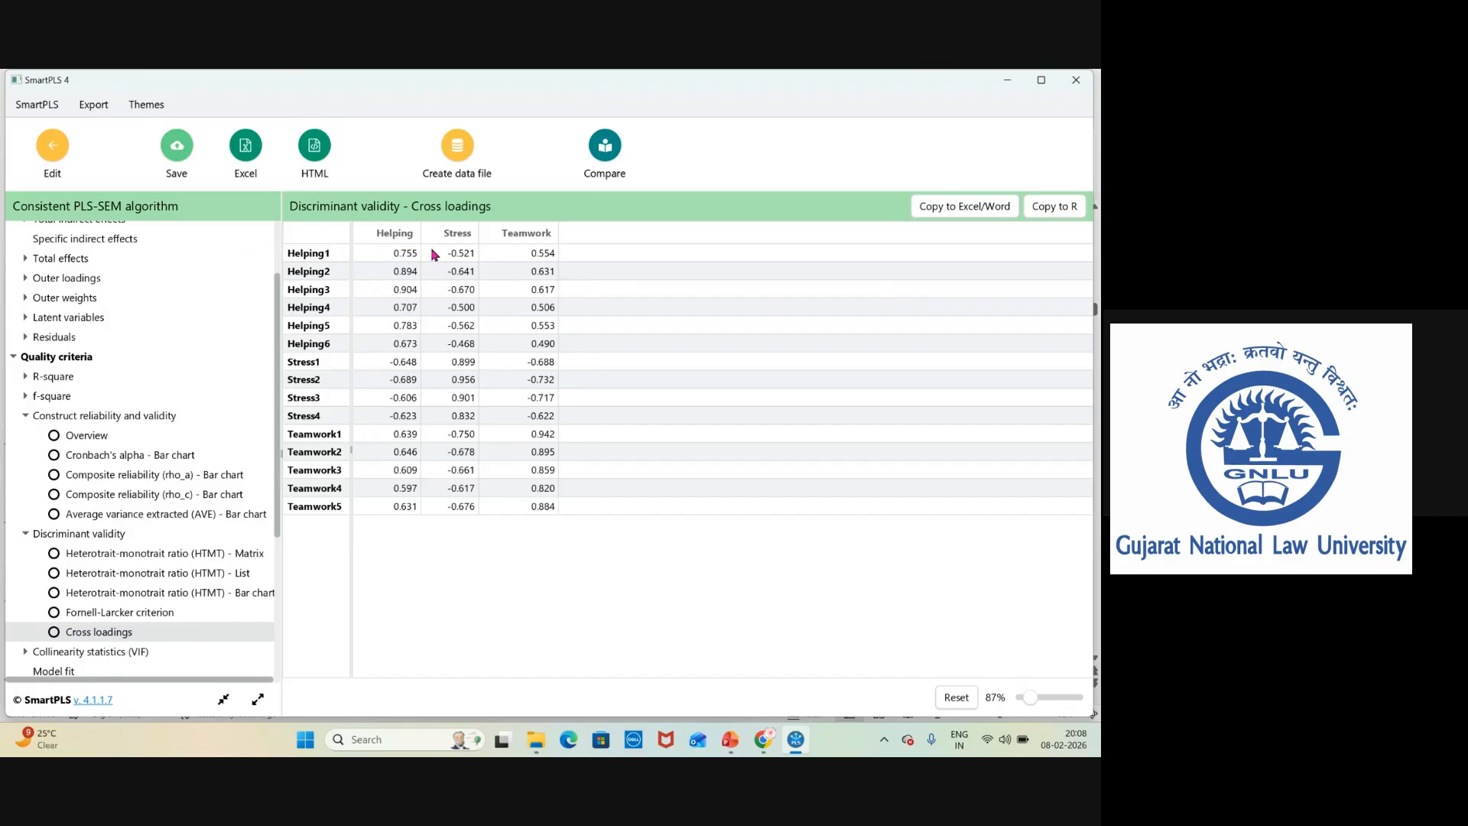
Open the Snipping Tool and capture a screenshot of the cross loadings table.
left_click(402, 739)
type("to")
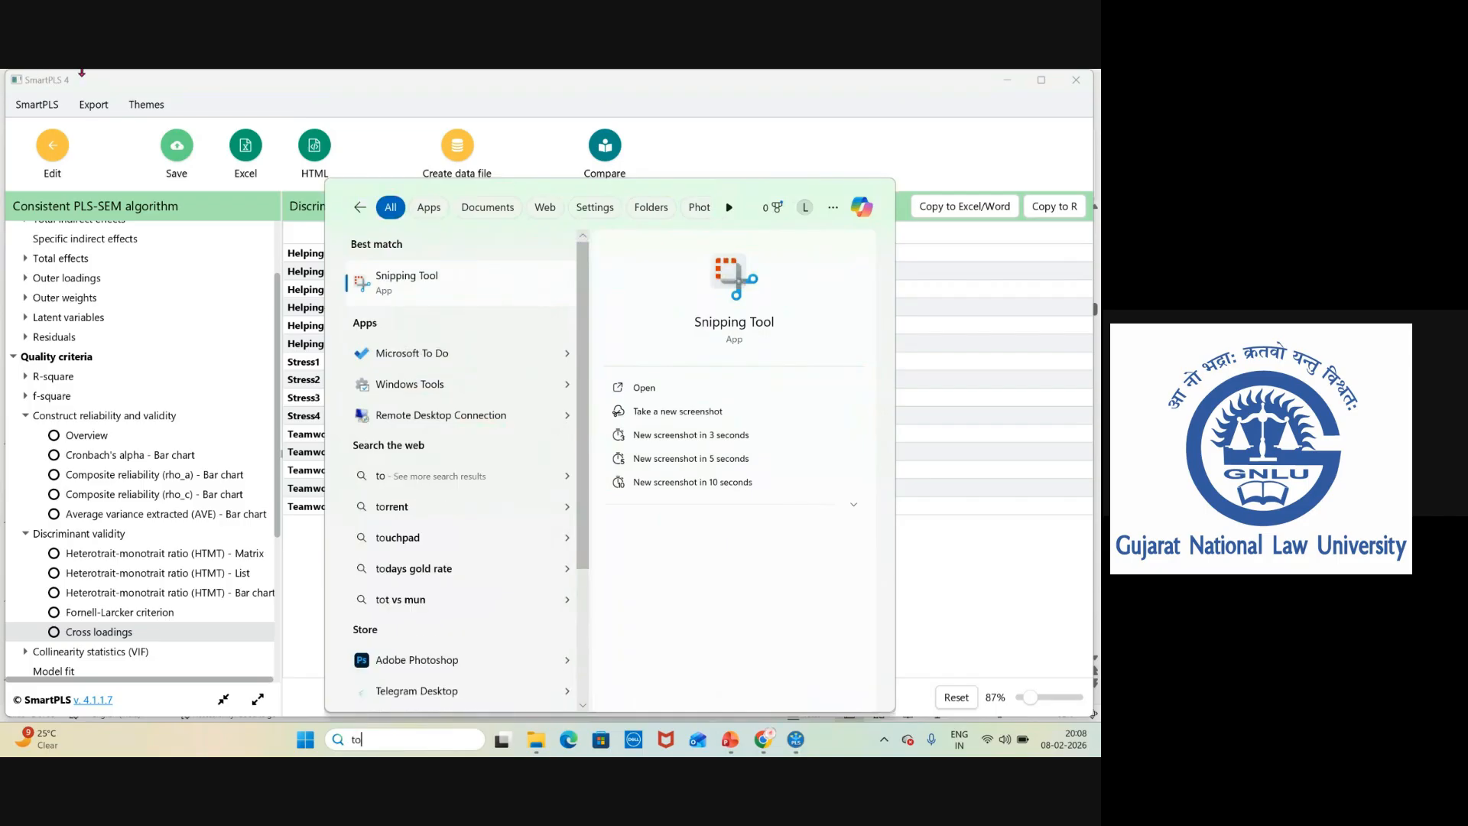
left_click(428, 286)
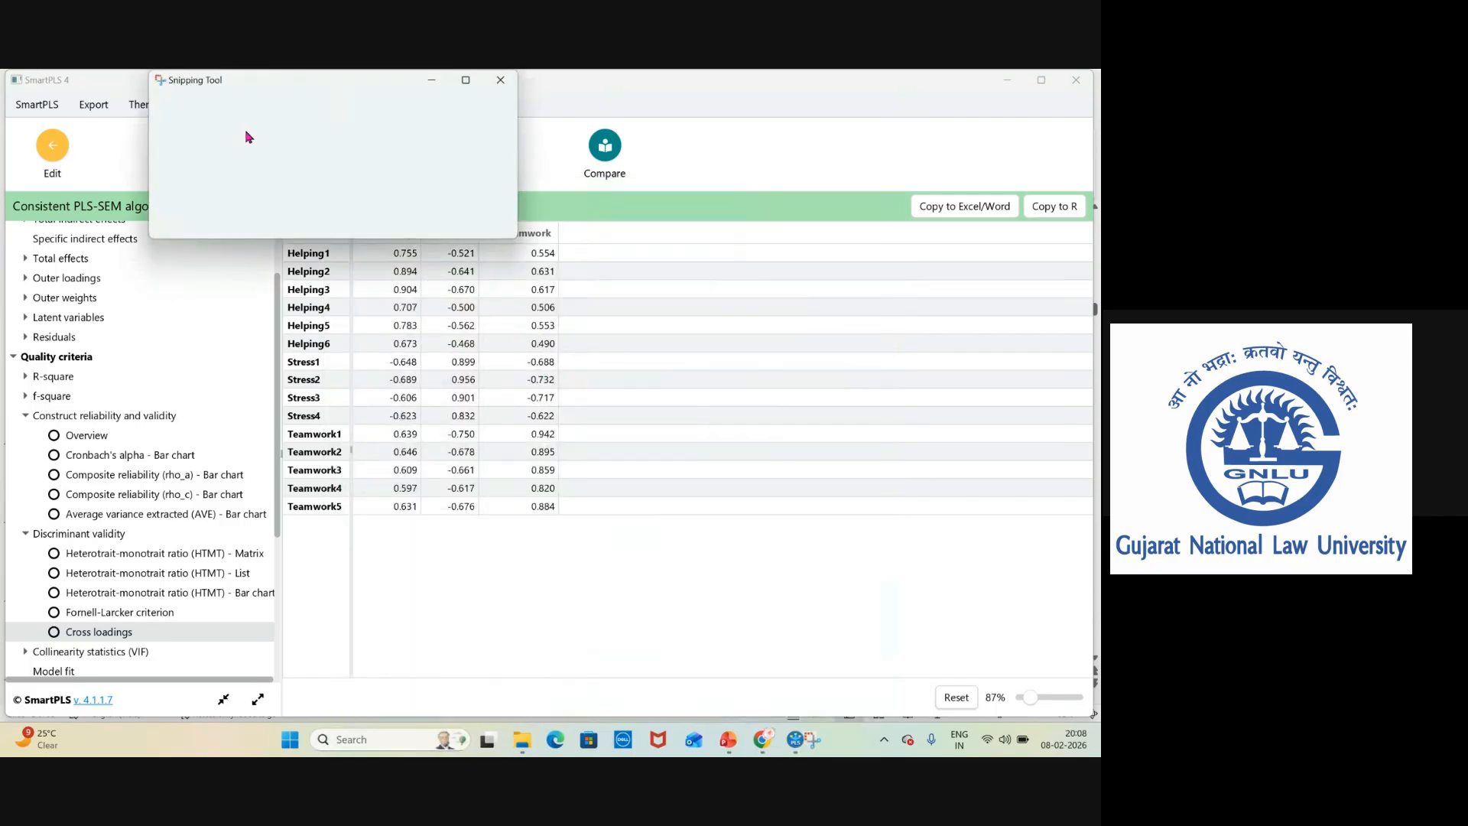
left_click(195, 108)
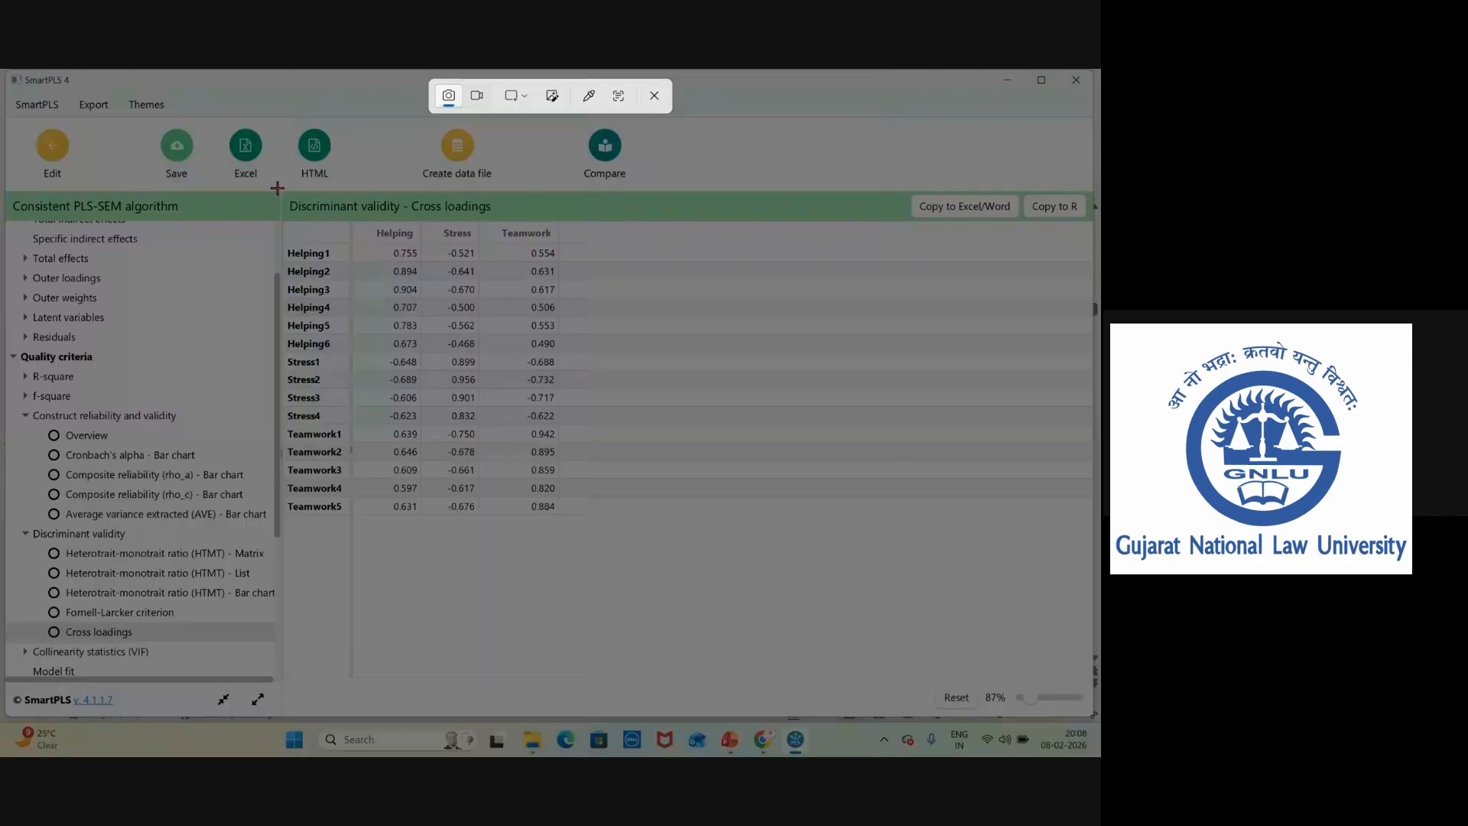
left_click_drag(279, 191, 582, 534)
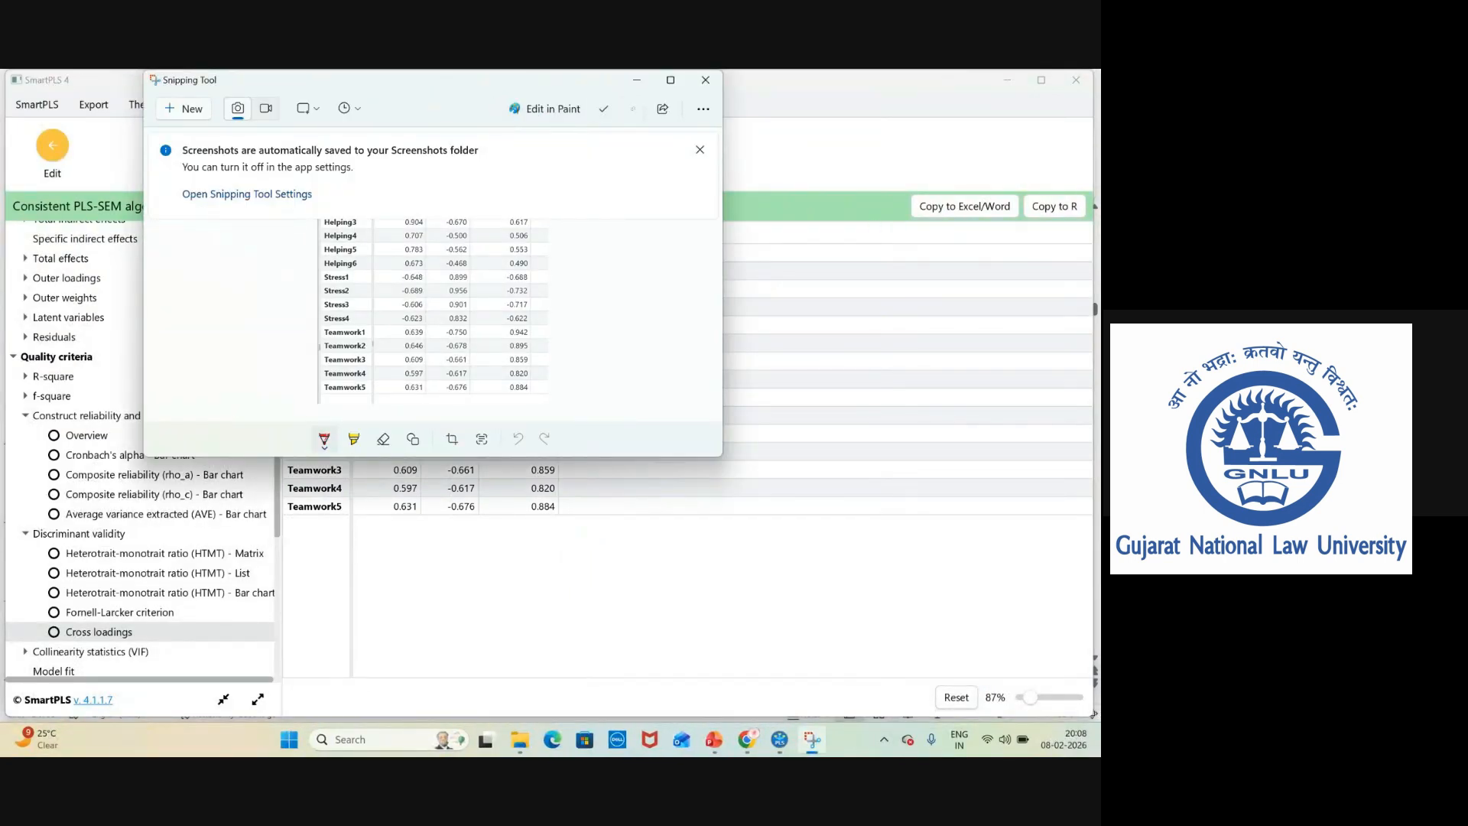
Switch to PowerPoint, add a new slide after slide 12, and paste the cross loadings screenshot onto it.
left_click(713, 739)
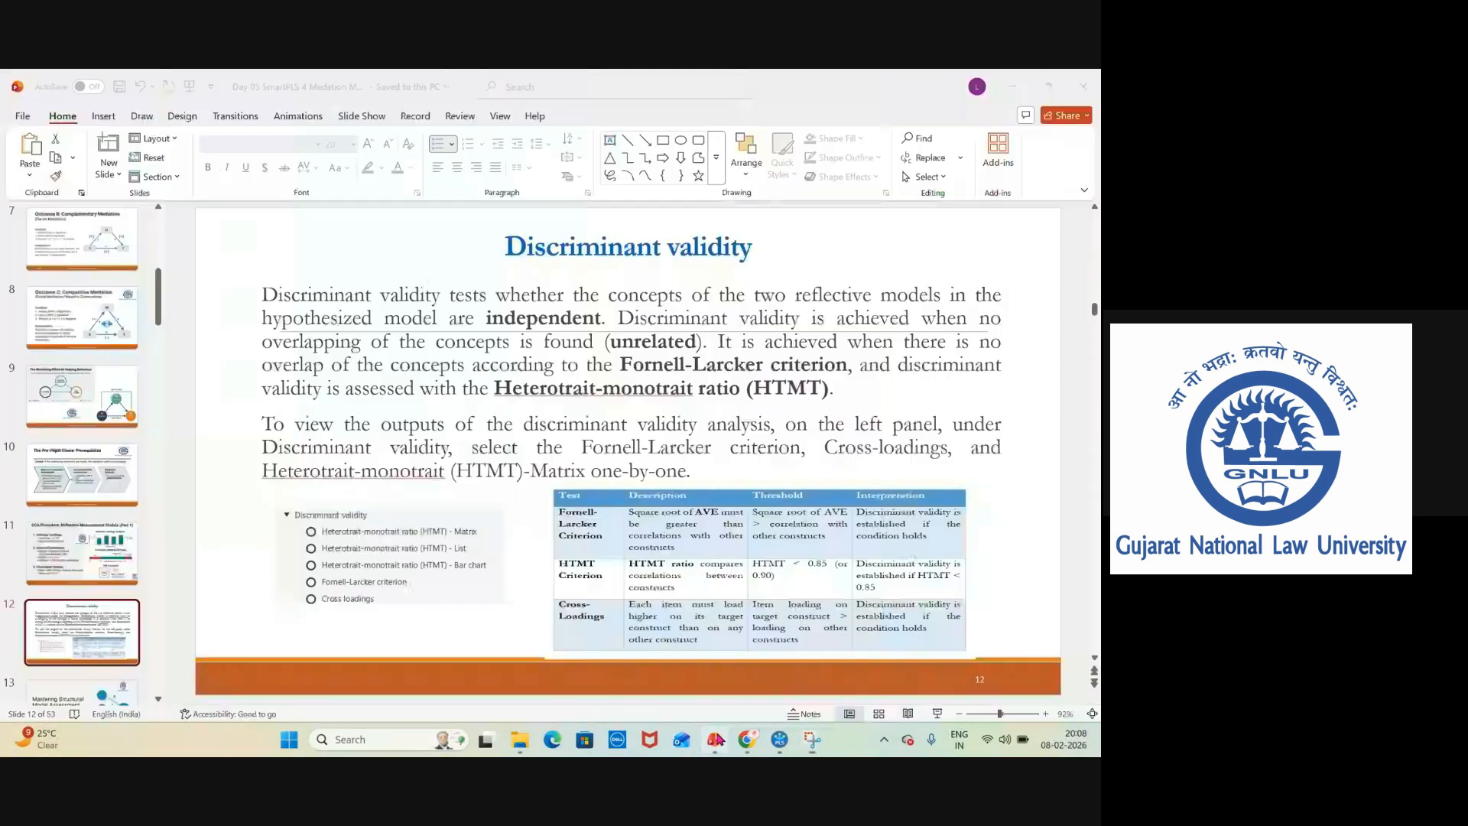
left_click(110, 173)
left_click(131, 359)
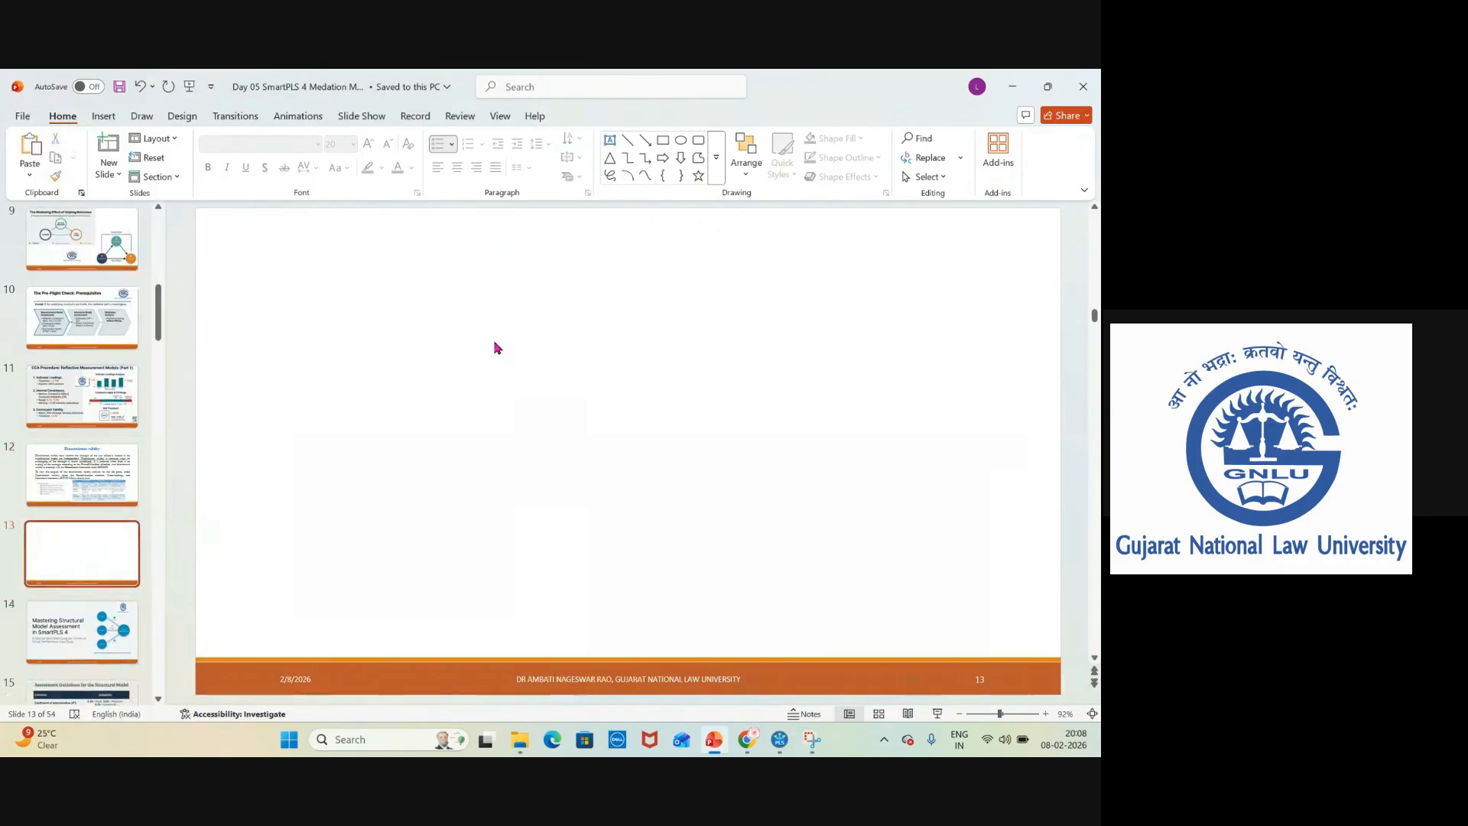
key("ctrl+v")
left_click_drag(766, 451, 809, 452)
With the red pen, mark the Helping items' loadings in the Helping, Stress and Teamwork columns.
left_click(140, 116)
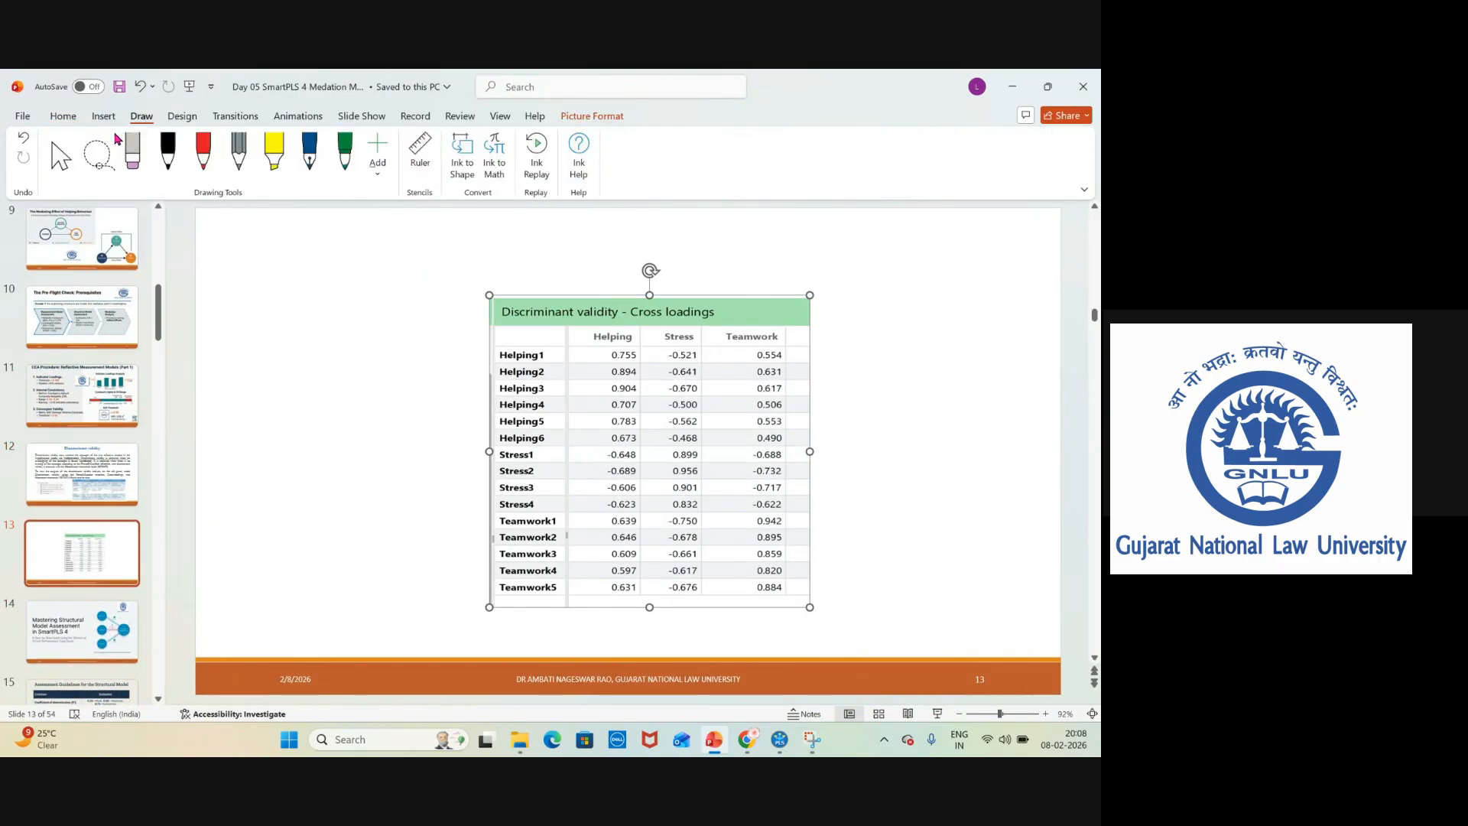
left_click(202, 149)
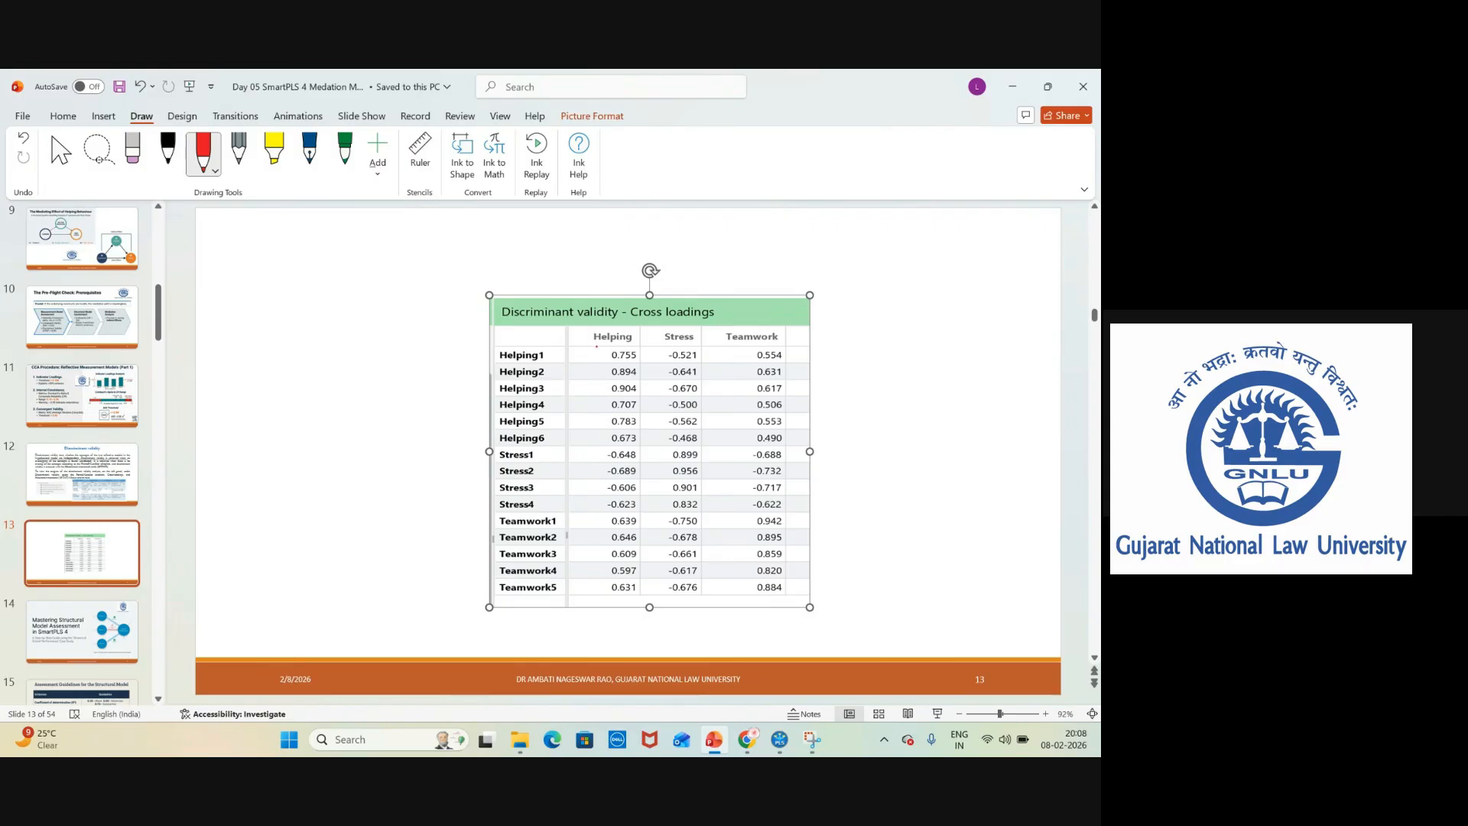
mouse_move(597, 347)
left_mouse_down()
mouse_move(644, 346)
mouse_move(650, 404)
mouse_move(623, 450)
mouse_move(603, 450)
mouse_move(583, 405)
mouse_move(590, 346)
left_mouse_up()
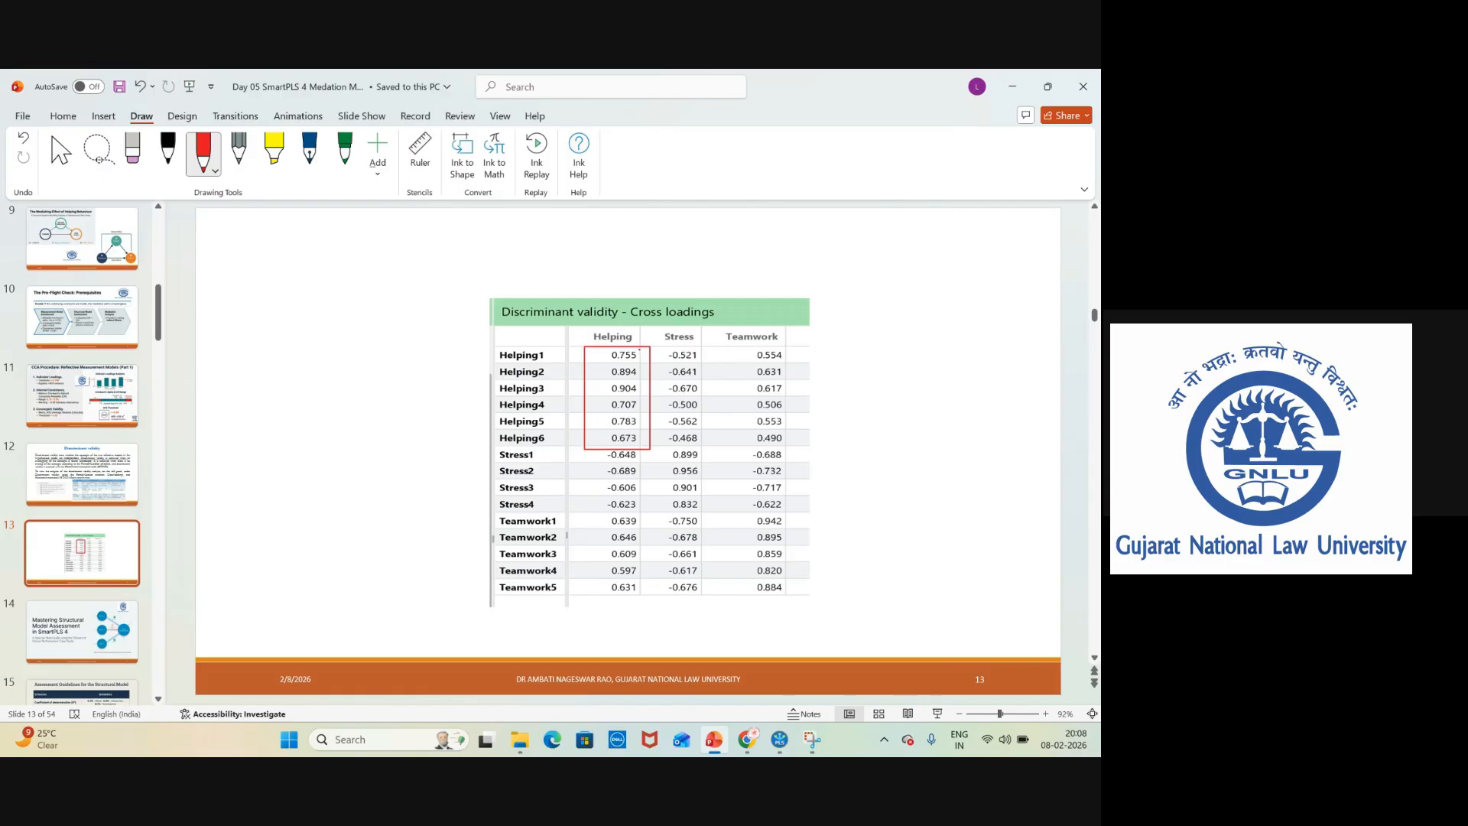
mouse_move(639, 350)
left_mouse_down()
mouse_move(662, 299)
mouse_move(705, 334)
mouse_move(721, 315)
mouse_move(774, 315)
left_mouse_up()
mouse_move(668, 354)
left_mouse_down()
mouse_move(715, 358)
mouse_move(726, 418)
mouse_move(692, 445)
mouse_move(656, 360)
mouse_move(667, 345)
mouse_move(792, 351)
mouse_move(805, 435)
mouse_move(772, 445)
mouse_move(745, 419)
mouse_move(738, 350)
left_mouse_up()
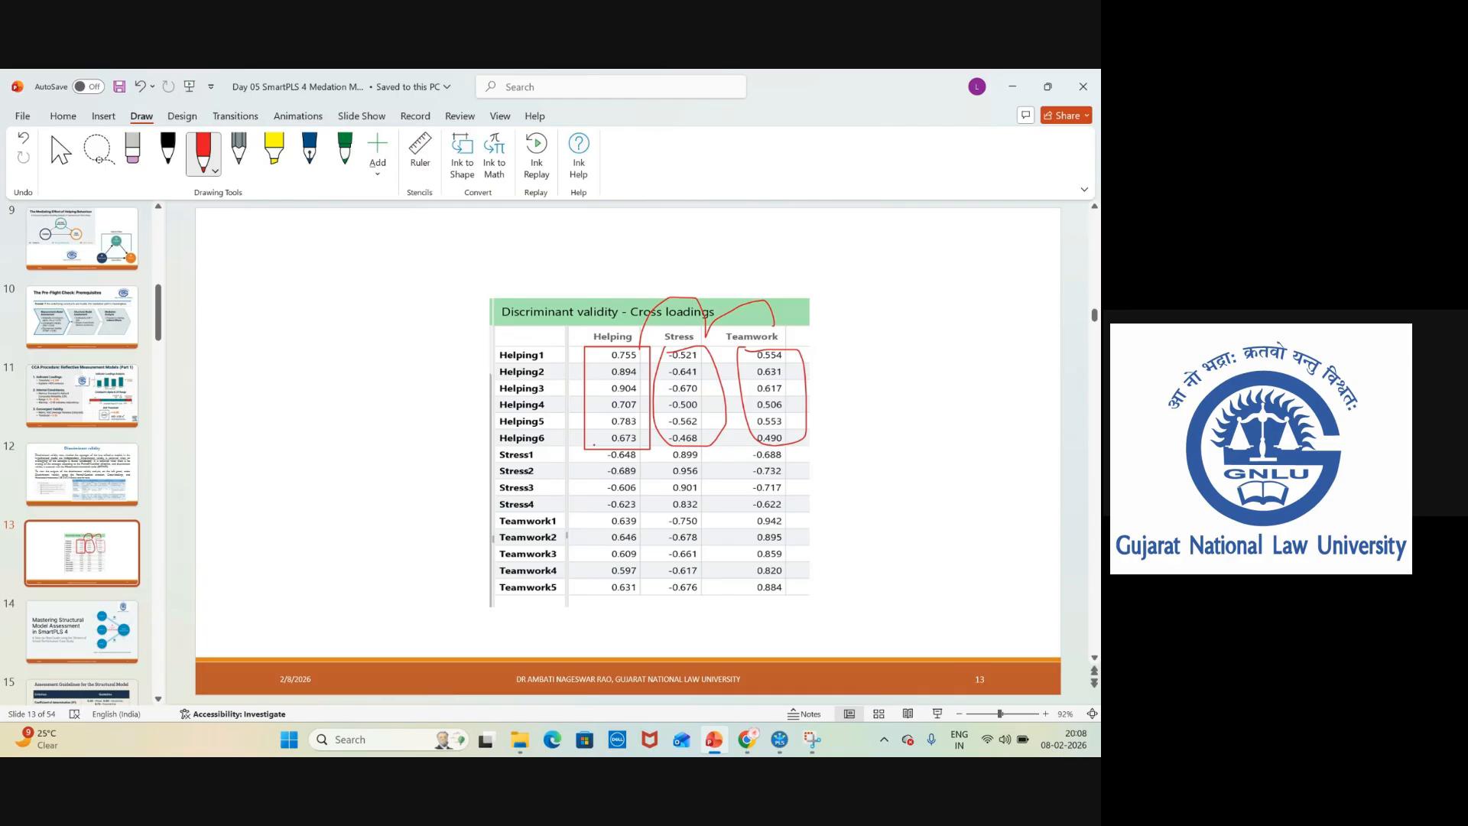
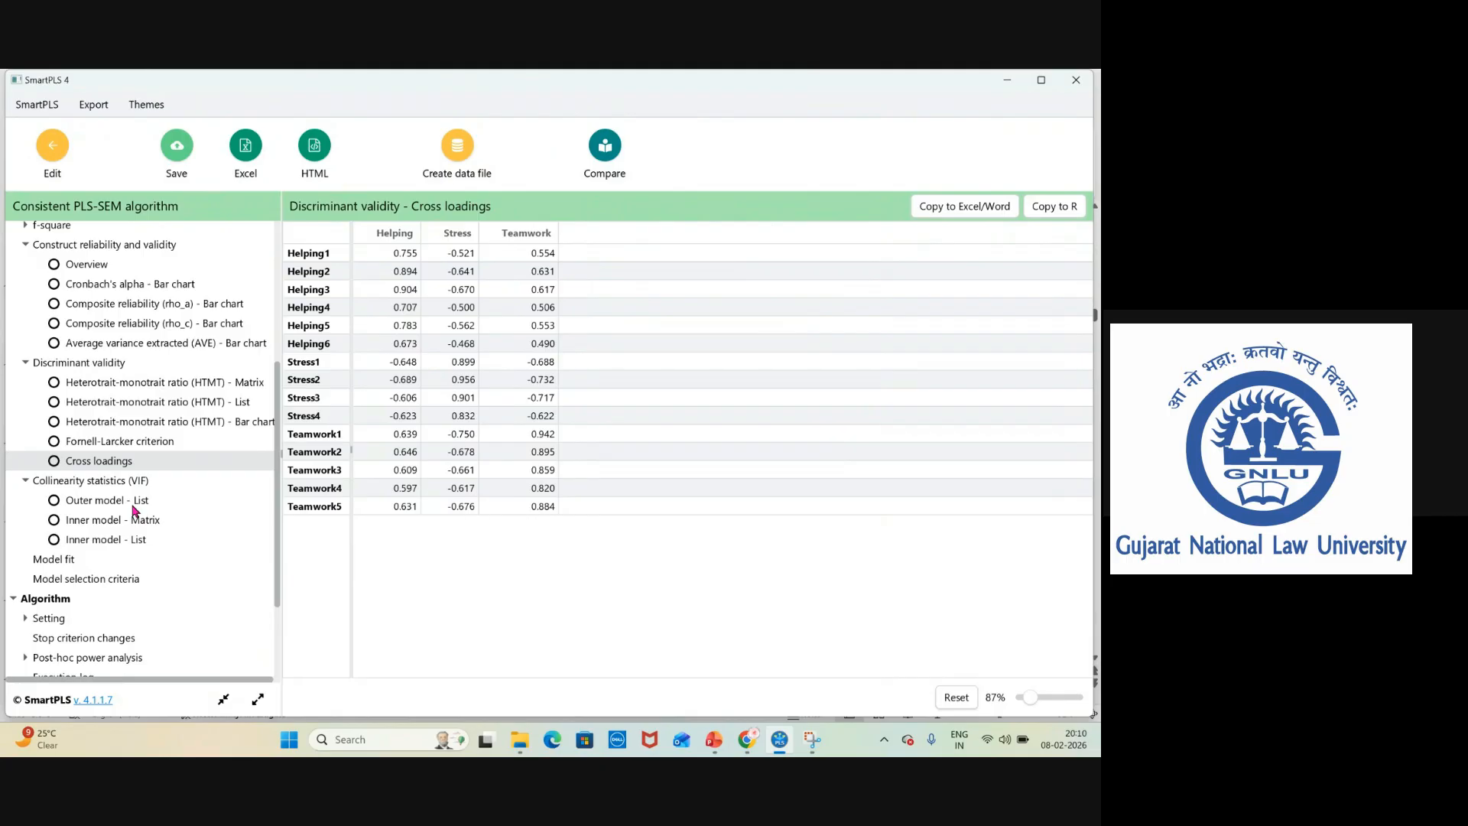
Check the outer-model VIF list, then return to the model and delete the Stress2 indicator.
left_click(107, 509)
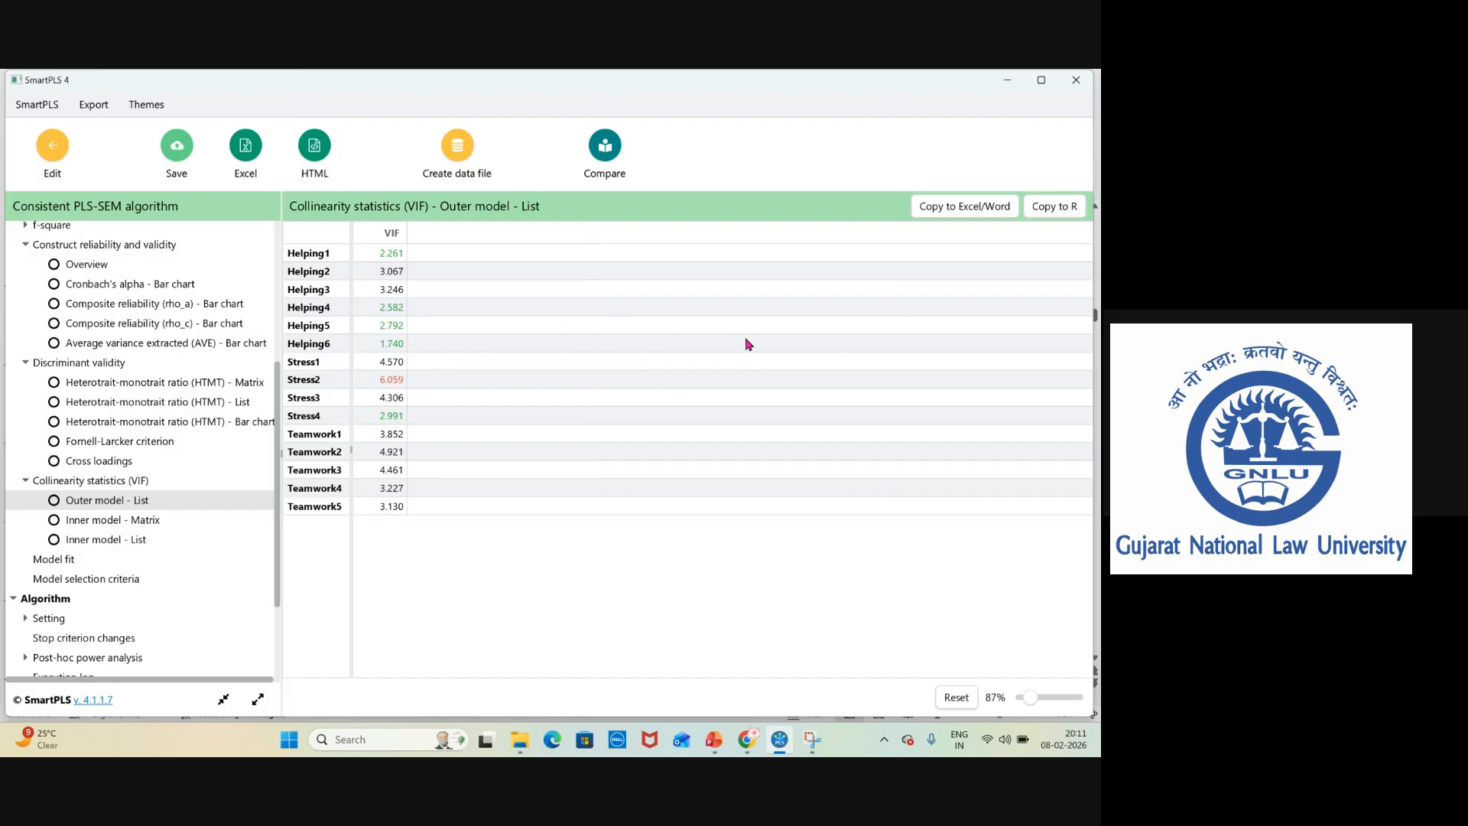
left_click(53, 157)
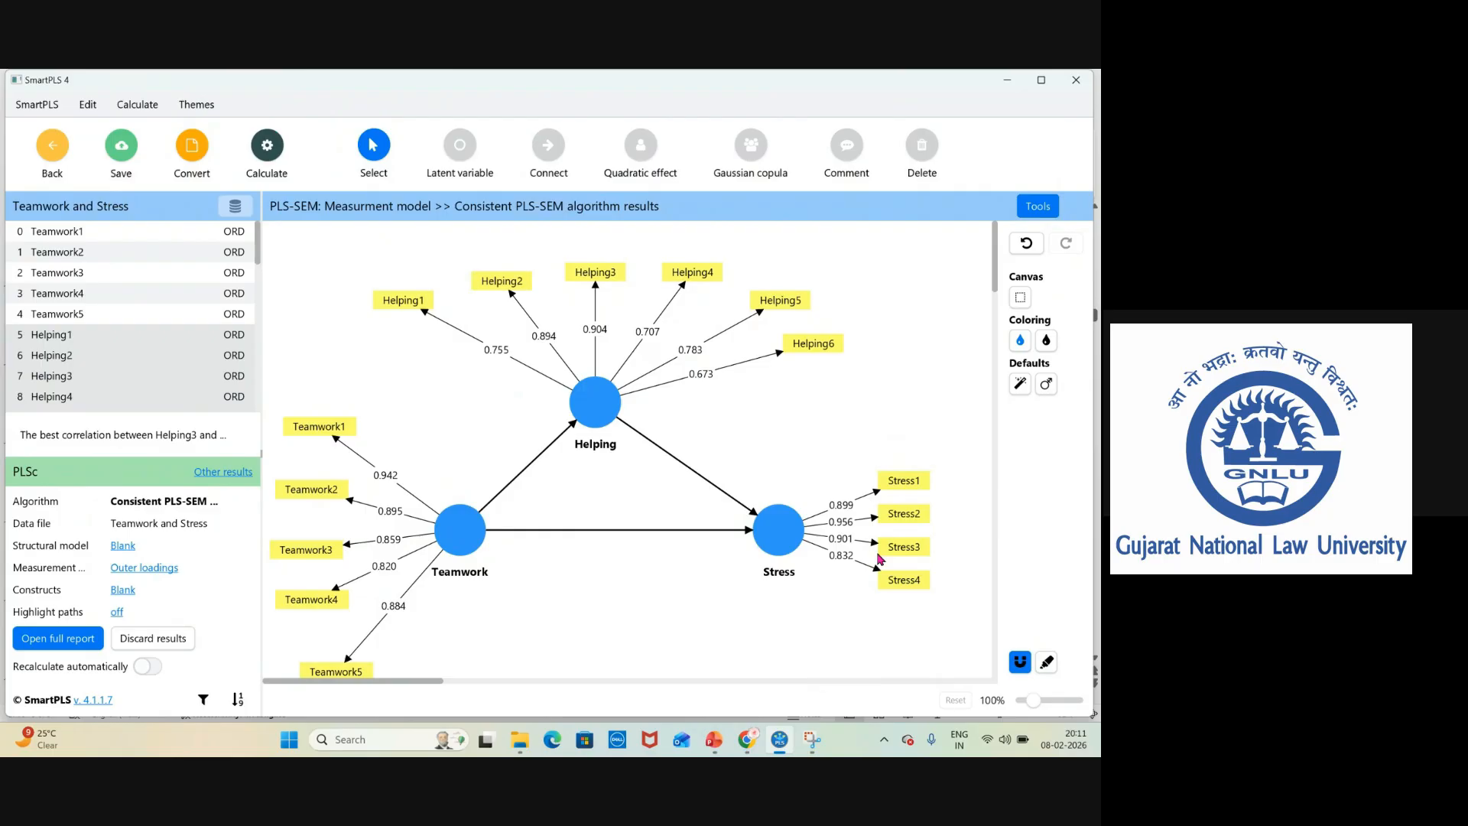
left_click(857, 526)
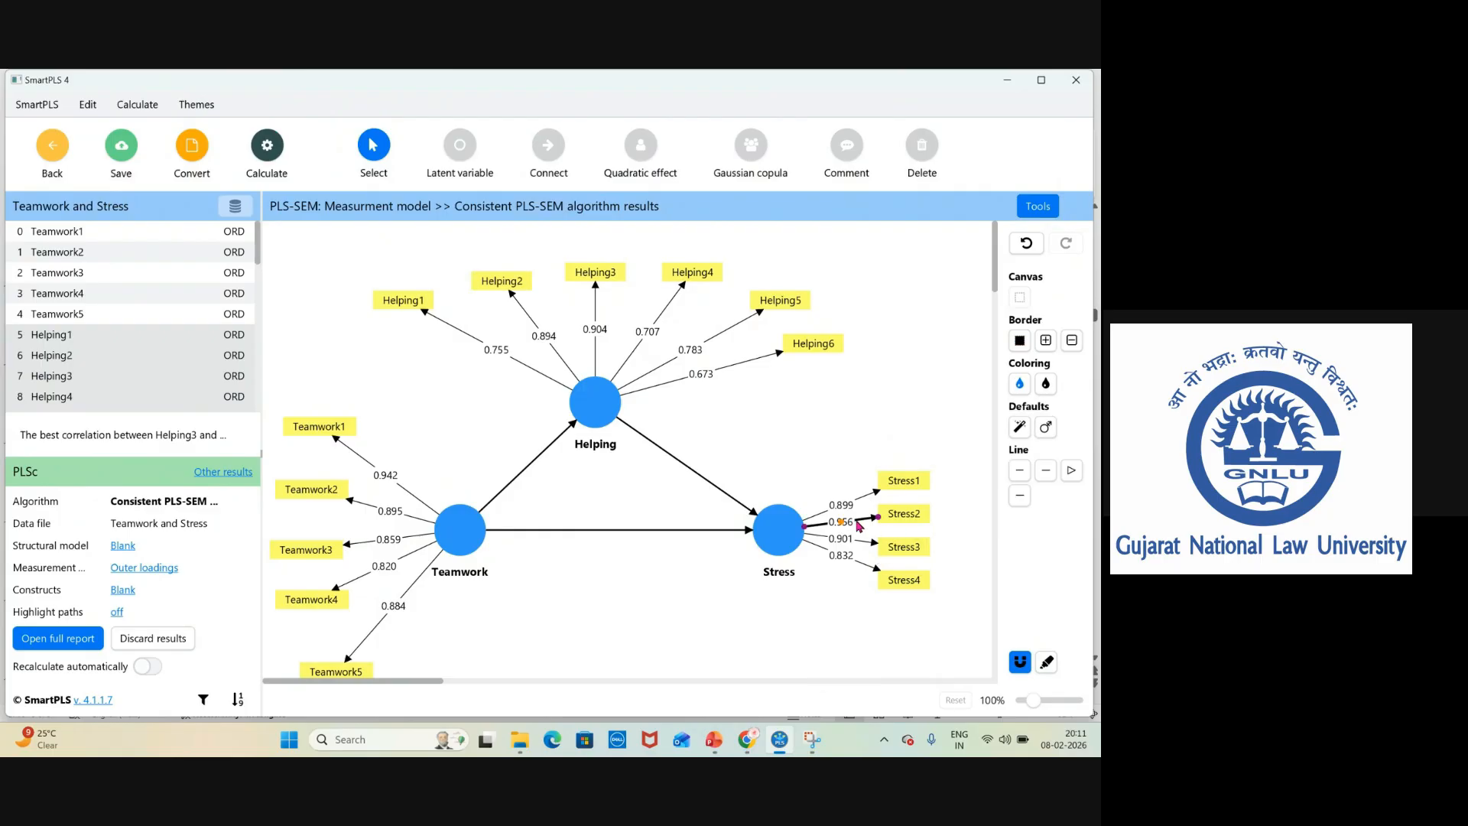
left_click(888, 523)
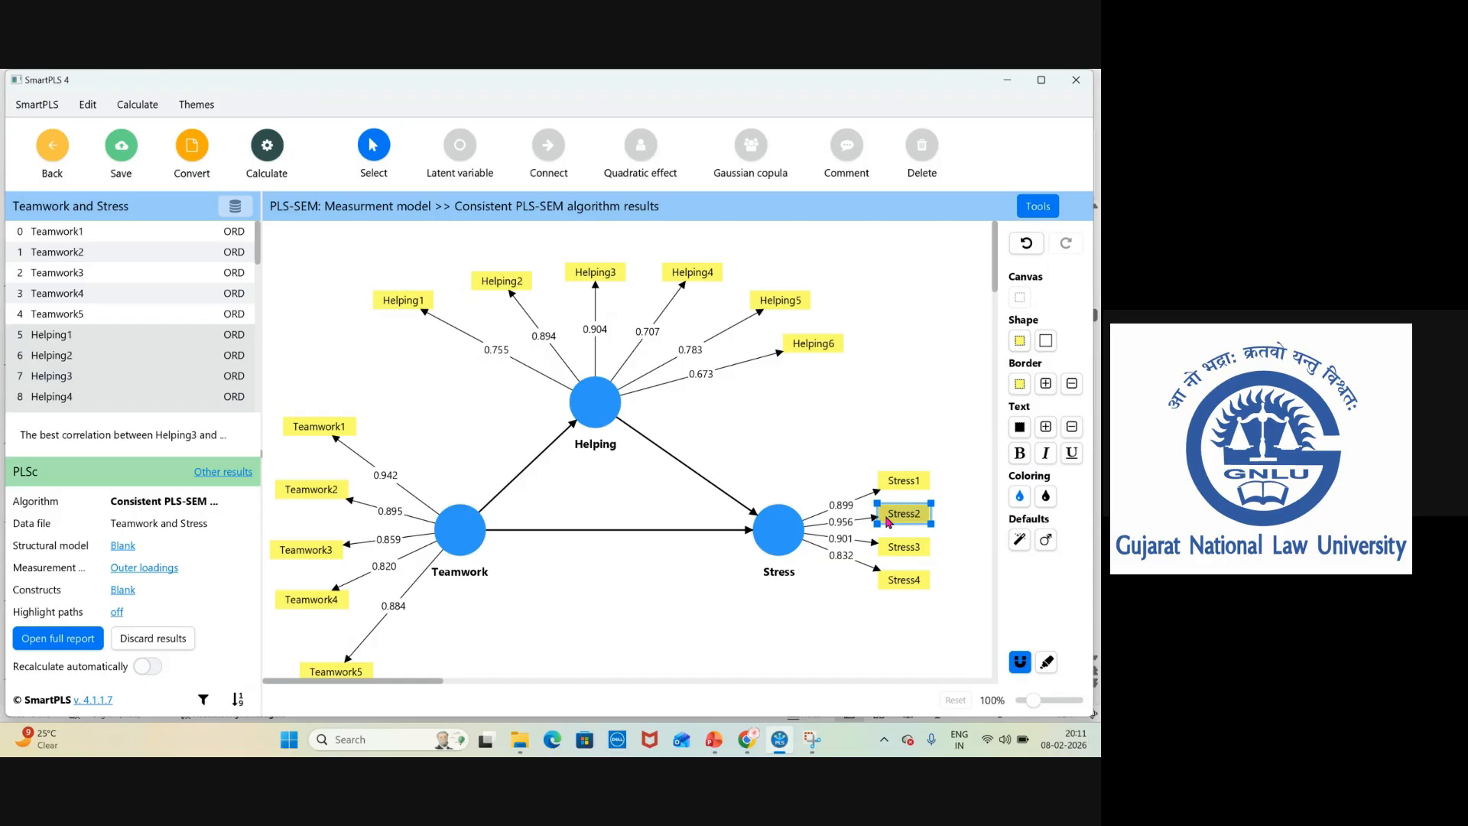
right_click(889, 522)
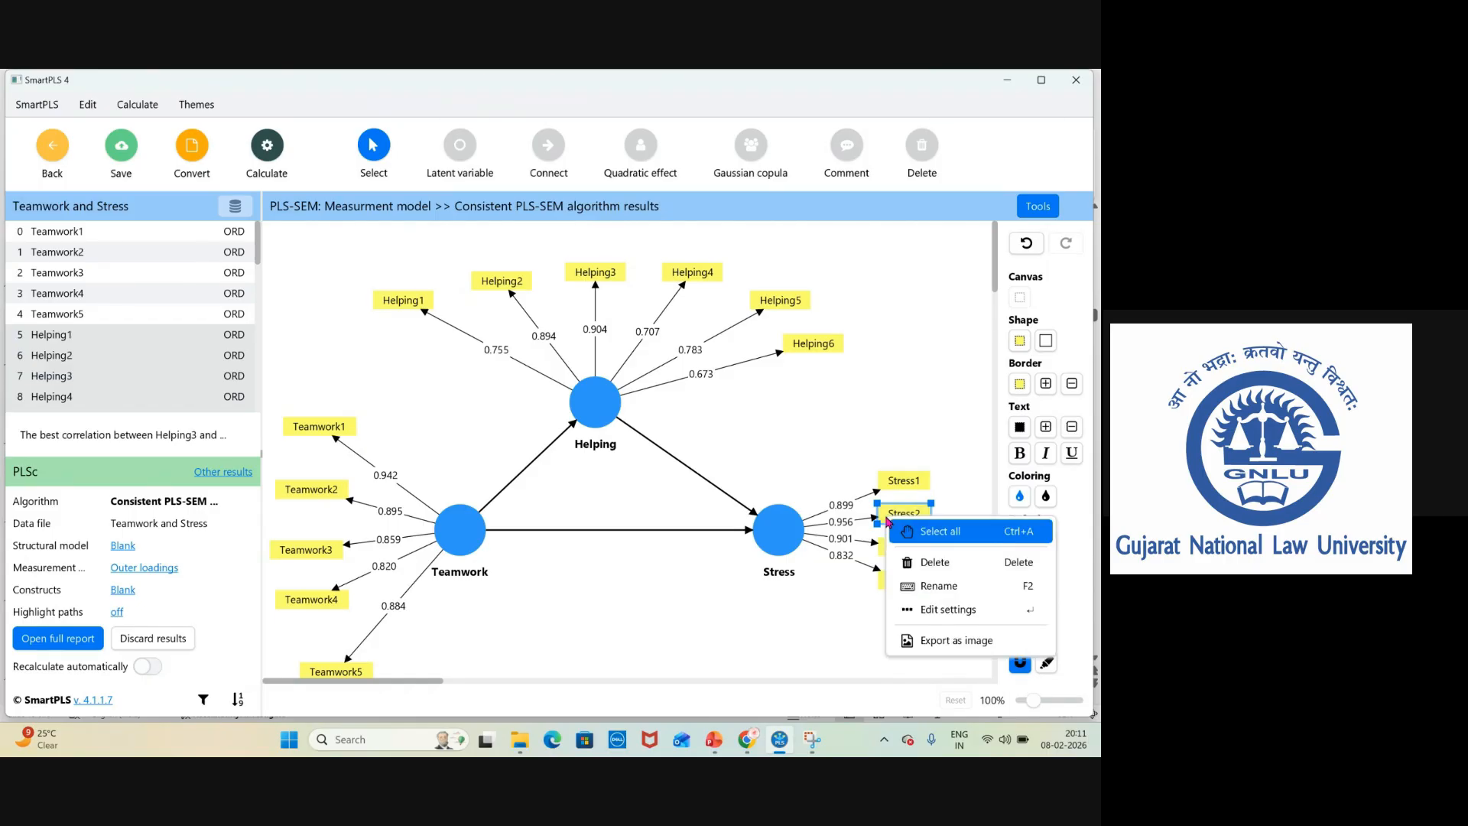
left_click(933, 564)
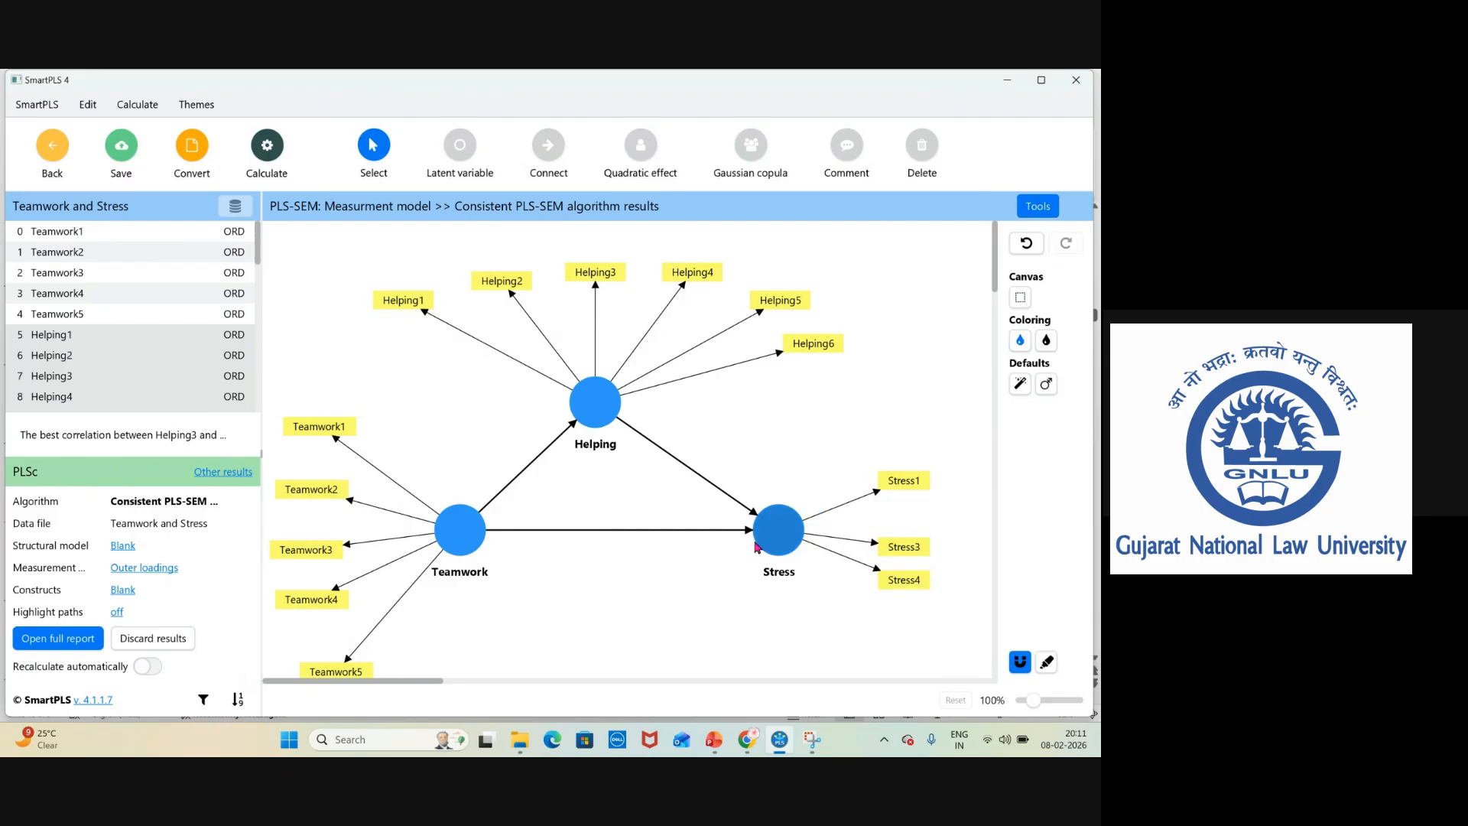
Rerun the Consistent PLS-SEM algorithm on the revised model with the report opening.
left_click(278, 172)
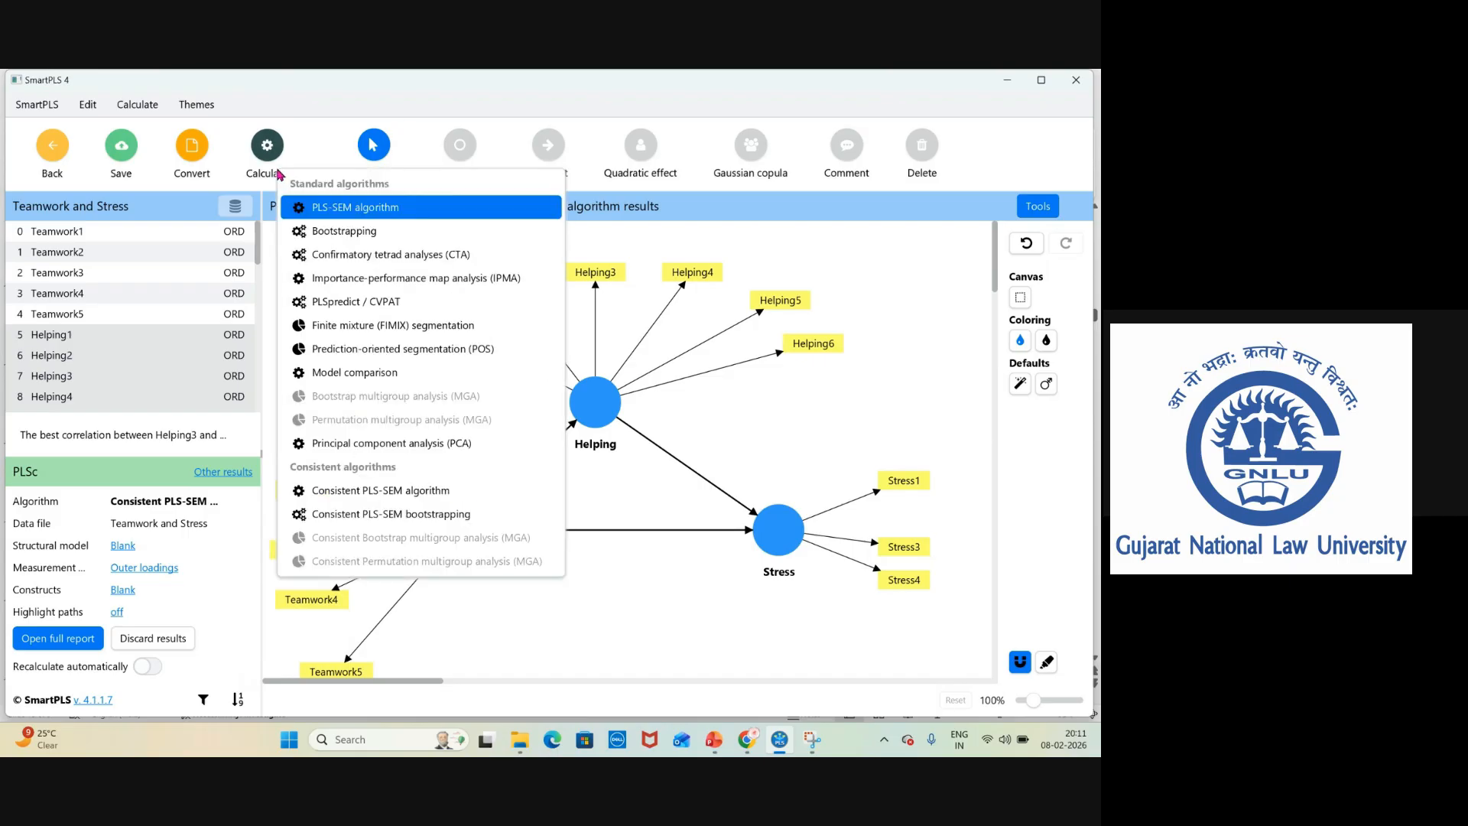
left_click(394, 490)
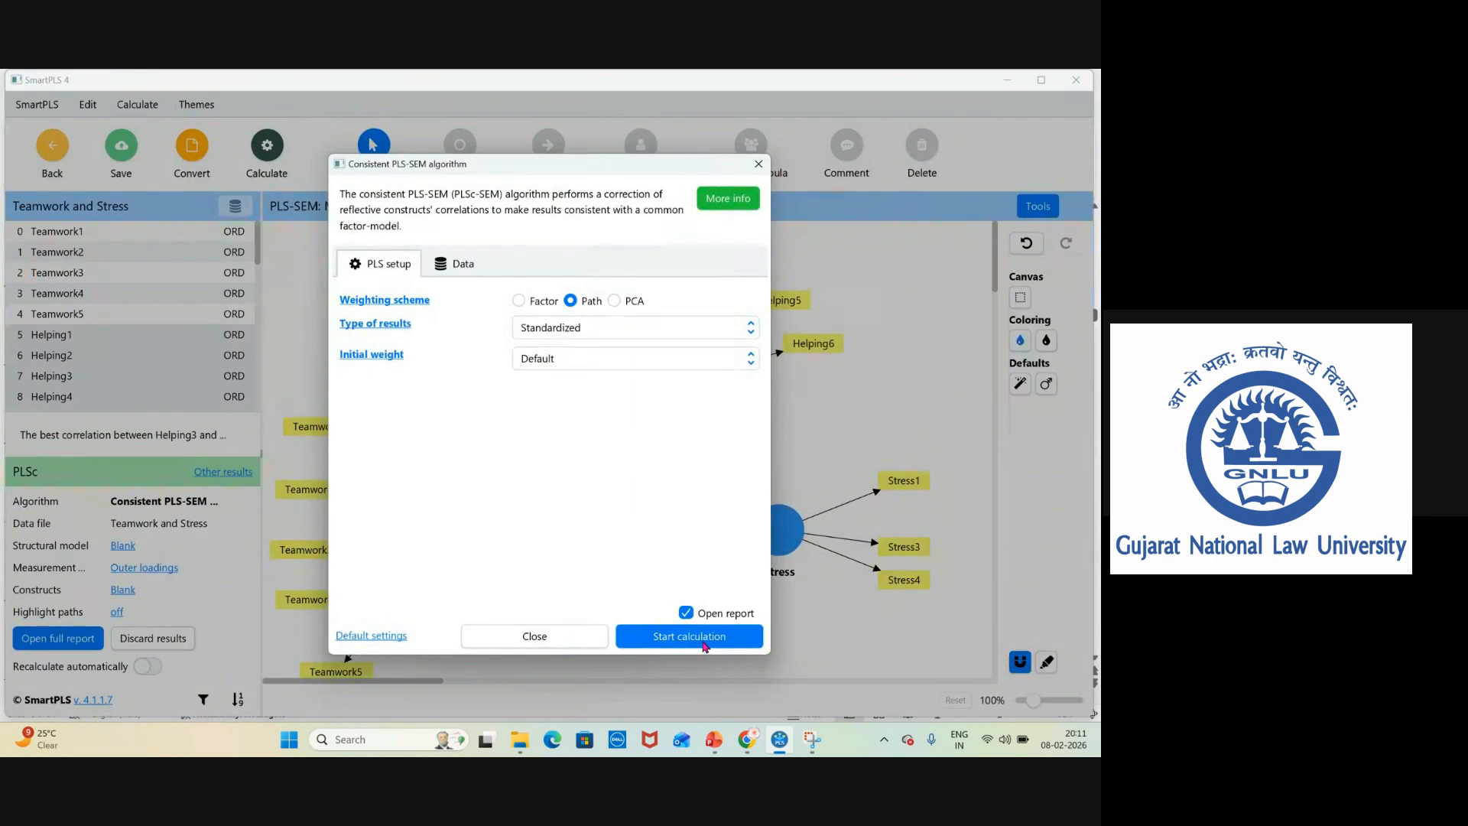
left_click(705, 643)
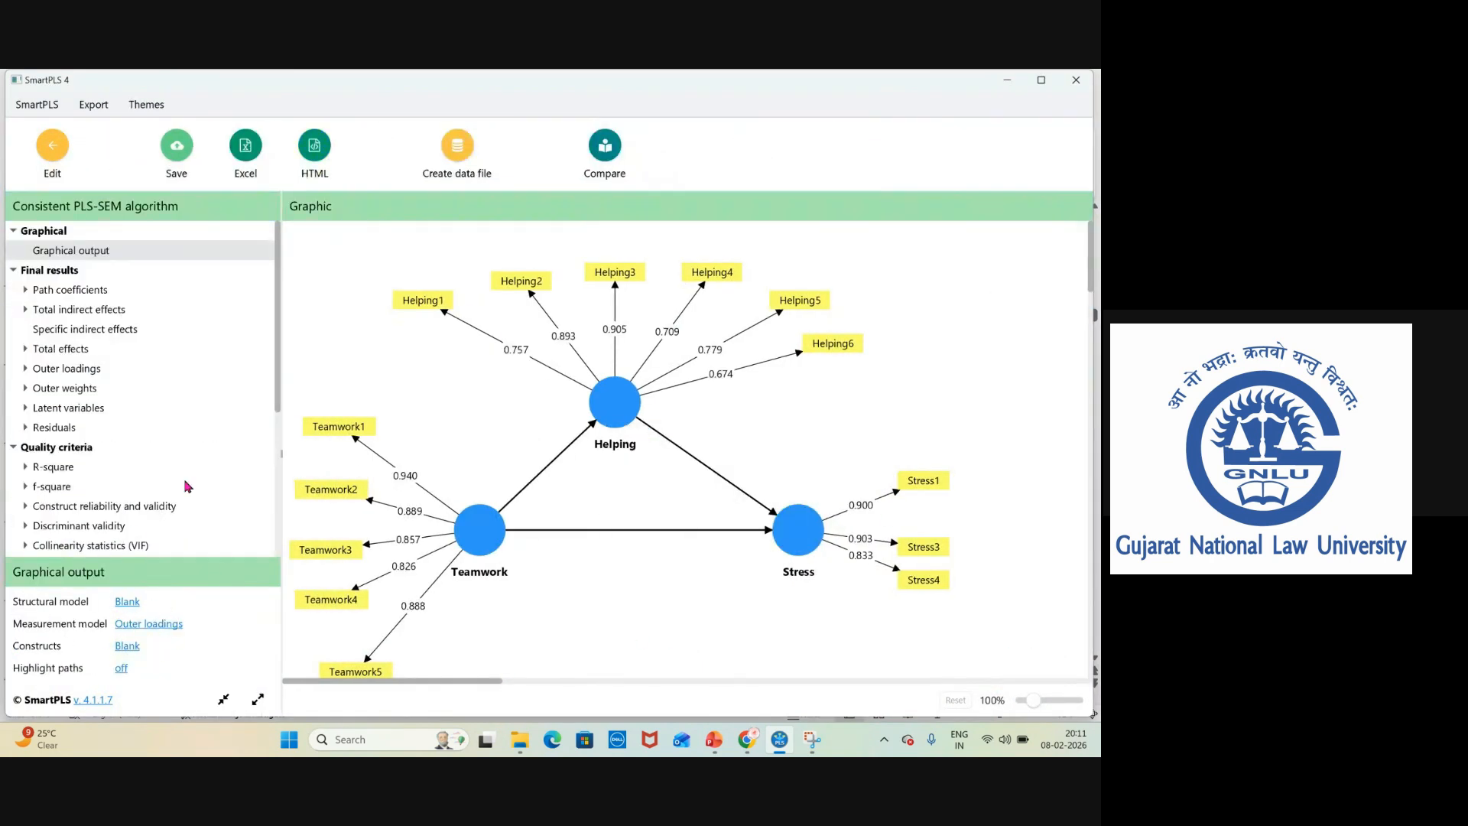
View the Model fit table and the outer-model collinearity (VIF) list in the new results.
left_click_drag(279, 385, 276, 510)
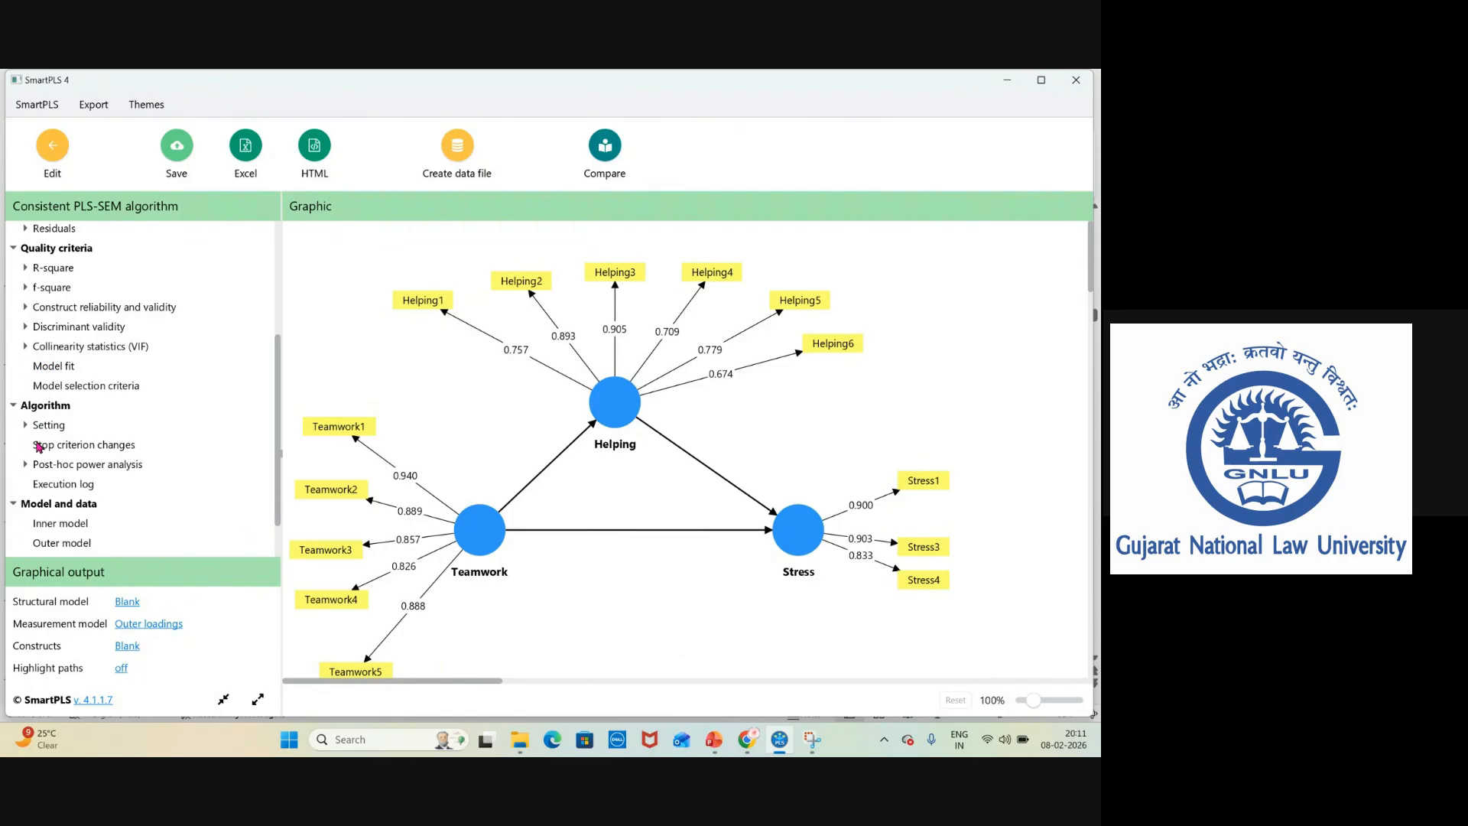
left_click(55, 369)
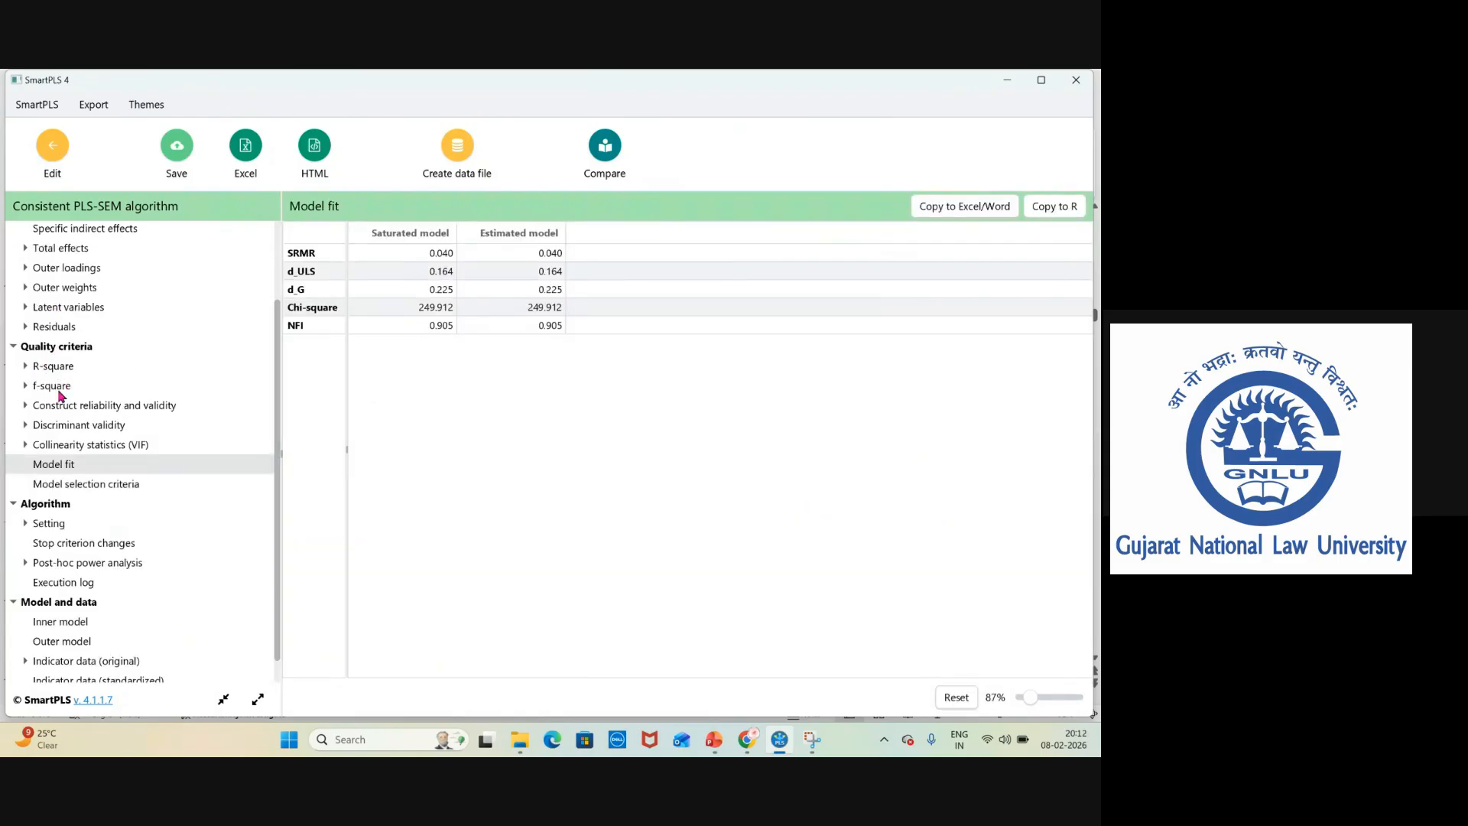
left_click(31, 446)
left_click(94, 467)
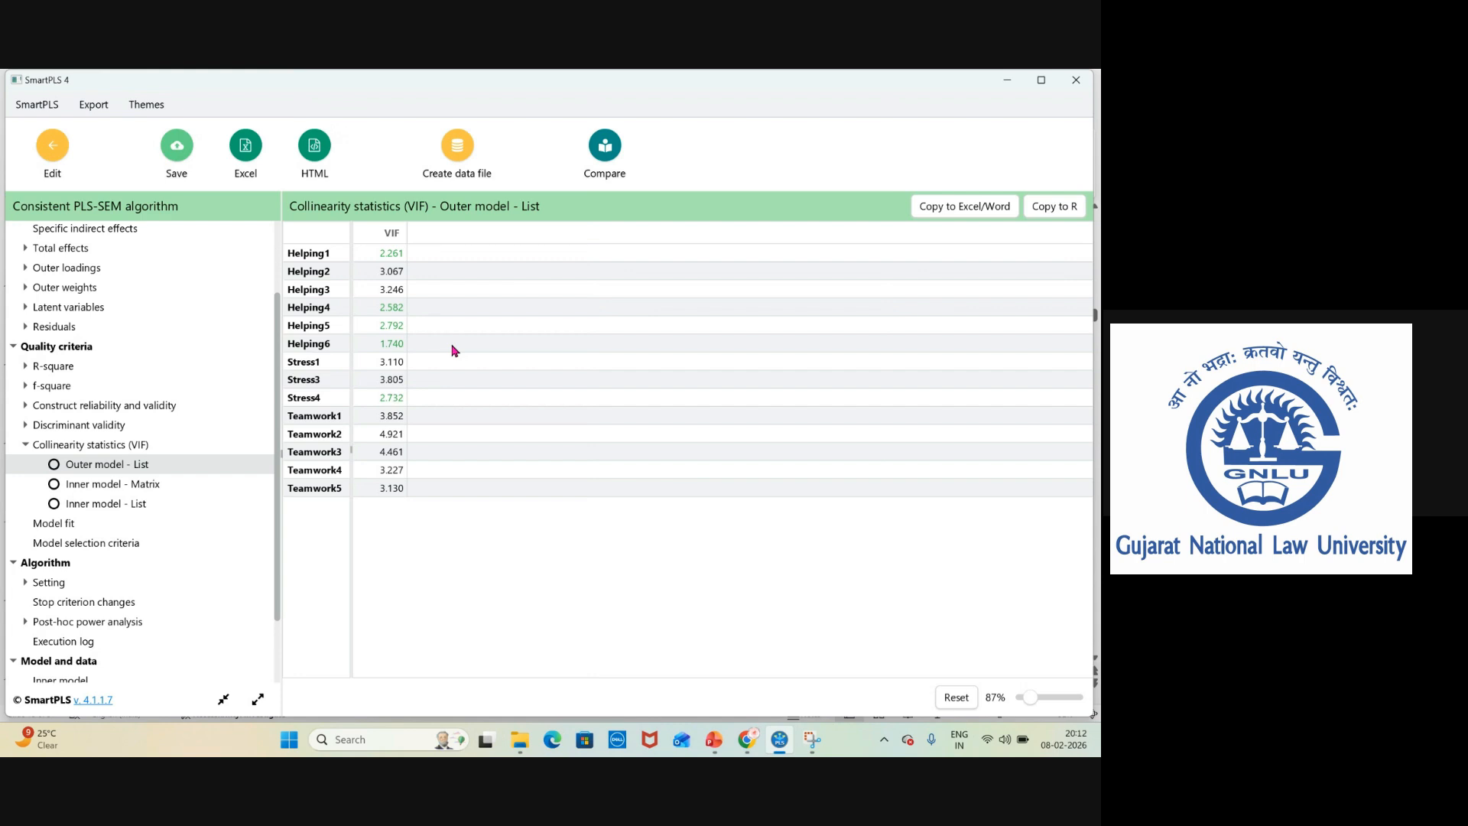
Save the results report and return to the model editor.
left_click(177, 149)
left_click(651, 484)
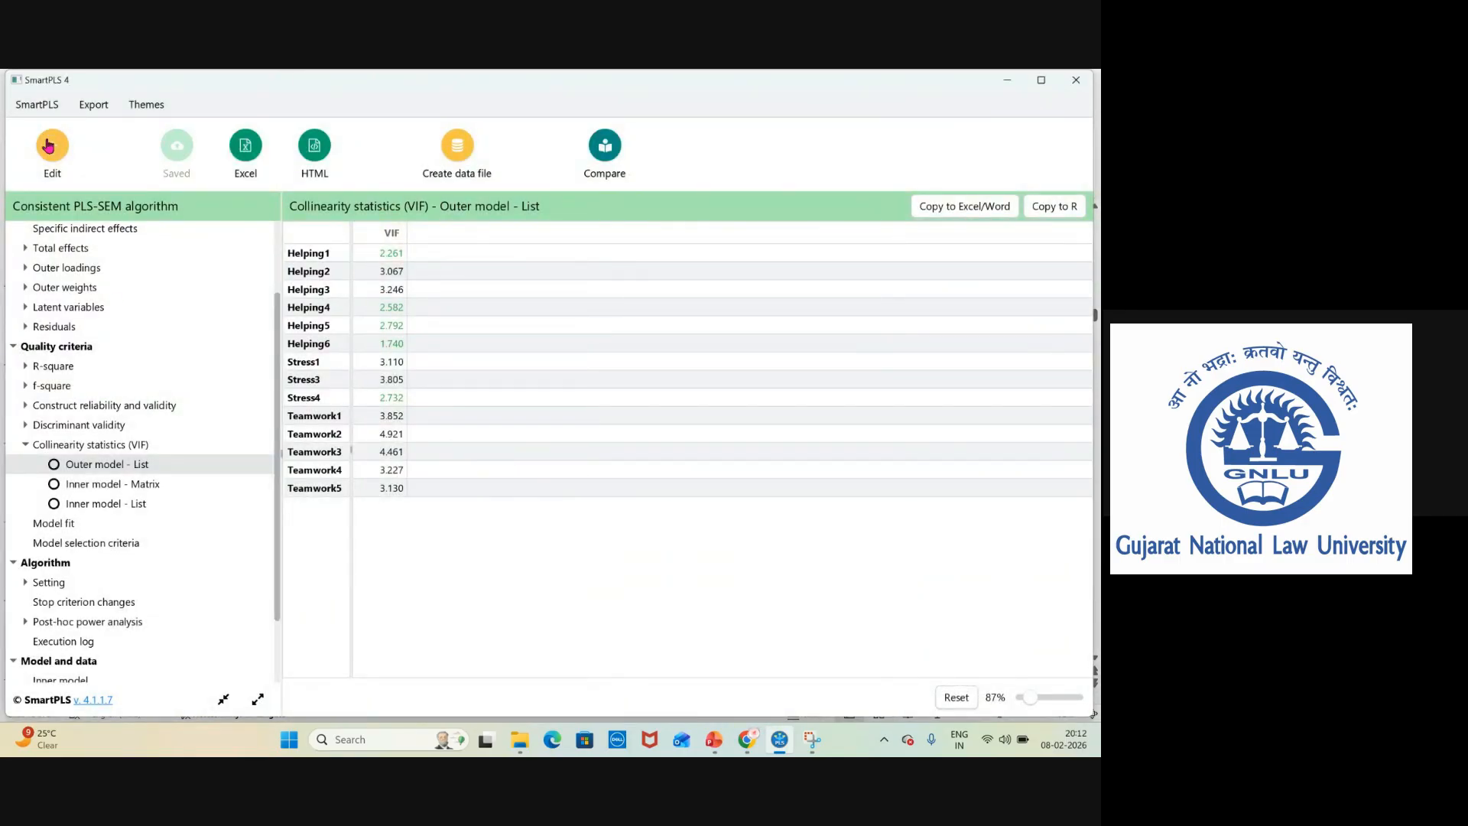
left_click(52, 150)
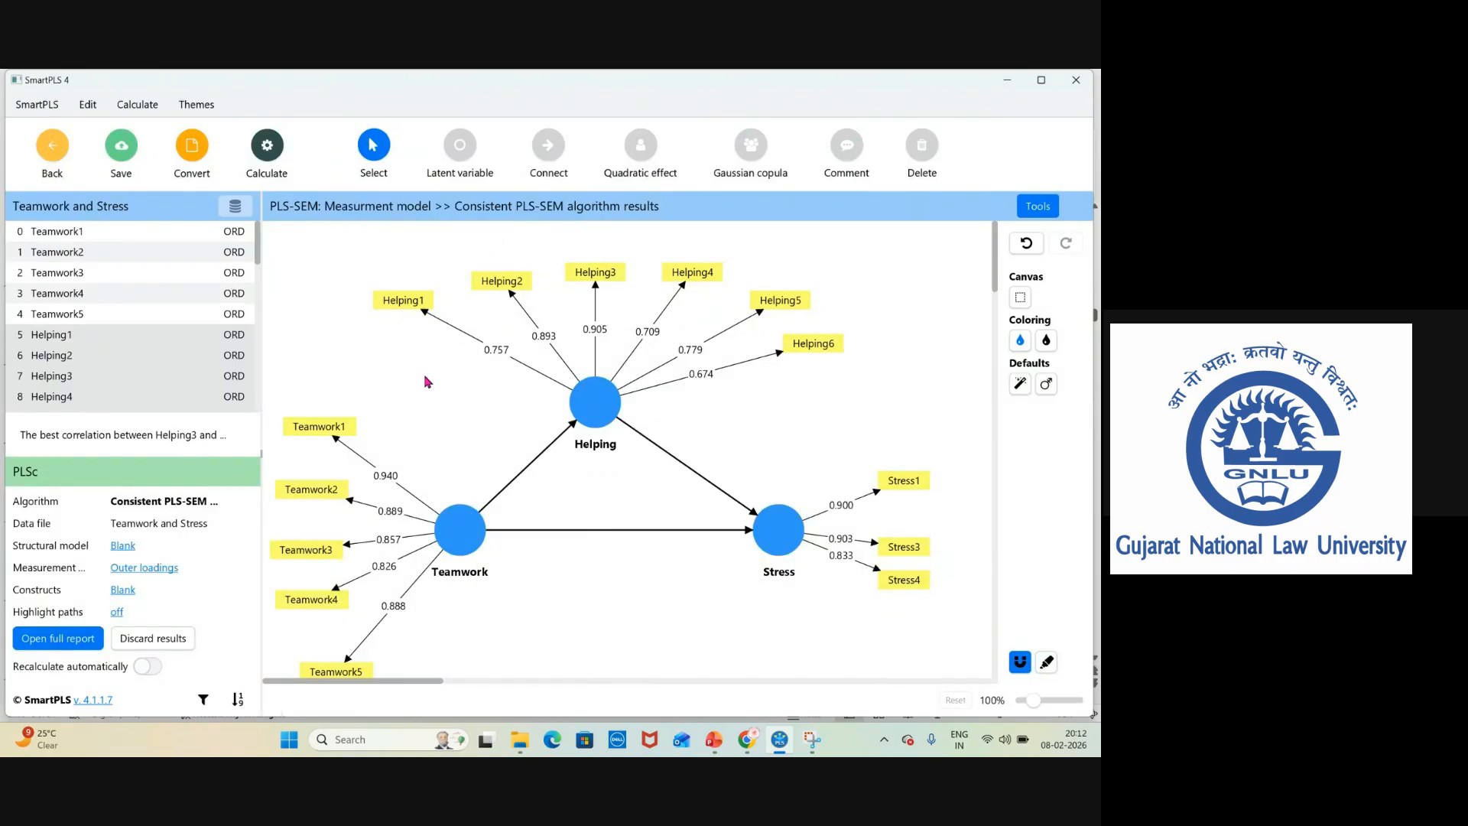
Switch to PowerPoint, open slide 14, and draw a red pen stroke across it.
mouse_move(602, 406)
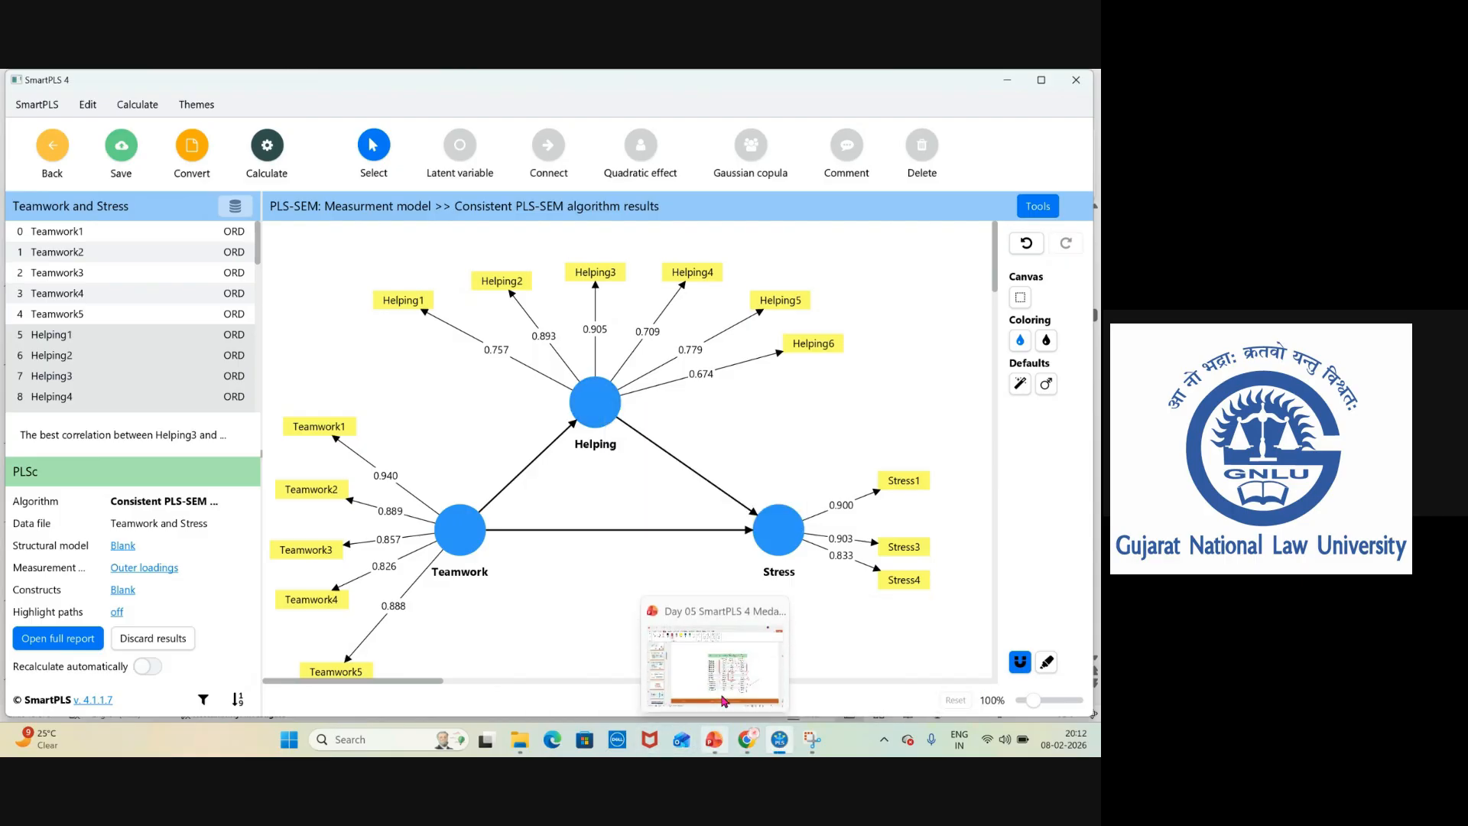
left_click(718, 740)
left_click(80, 640)
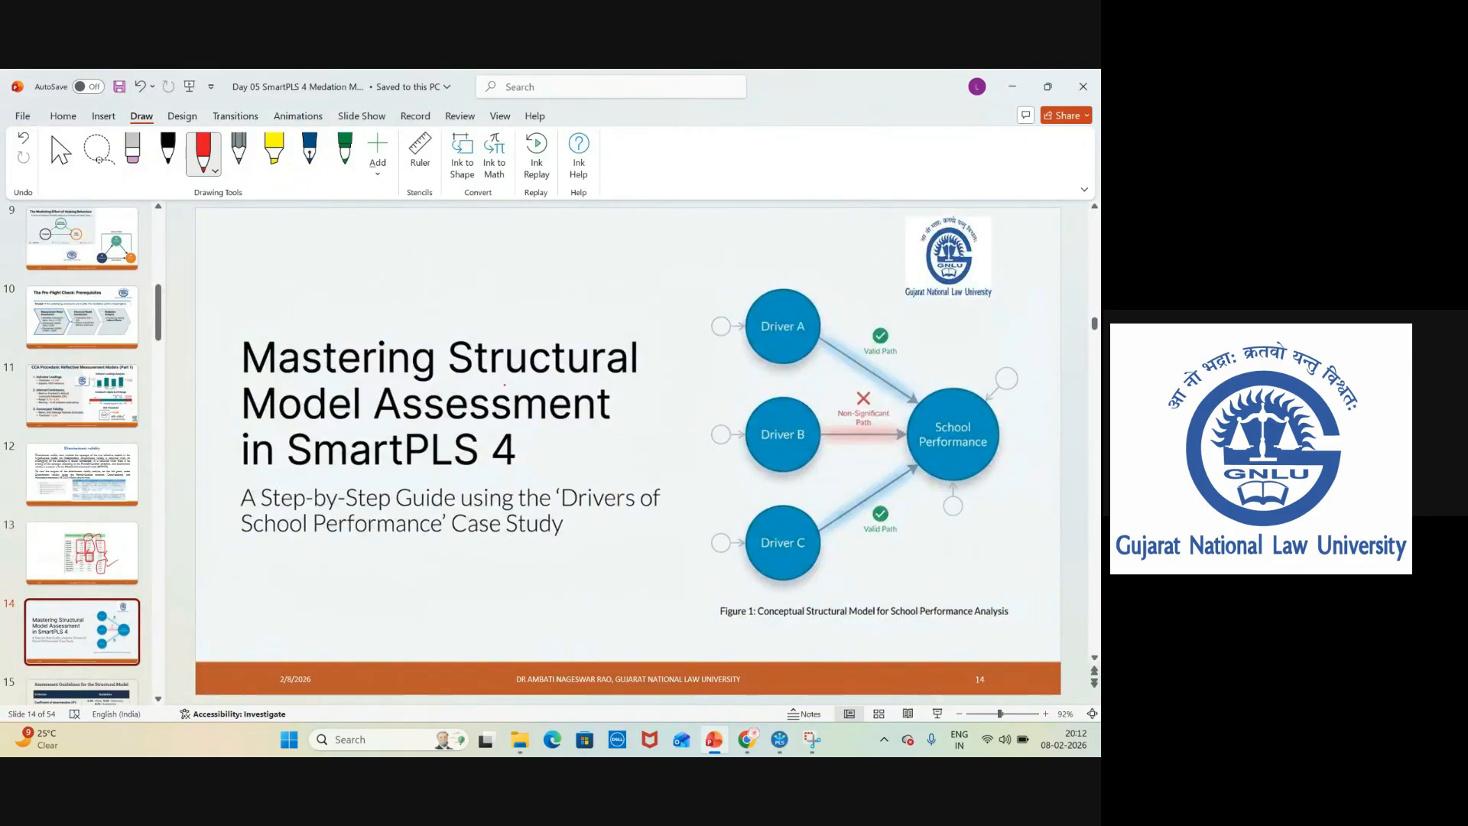
left_click_drag(620, 380, 804, 279)
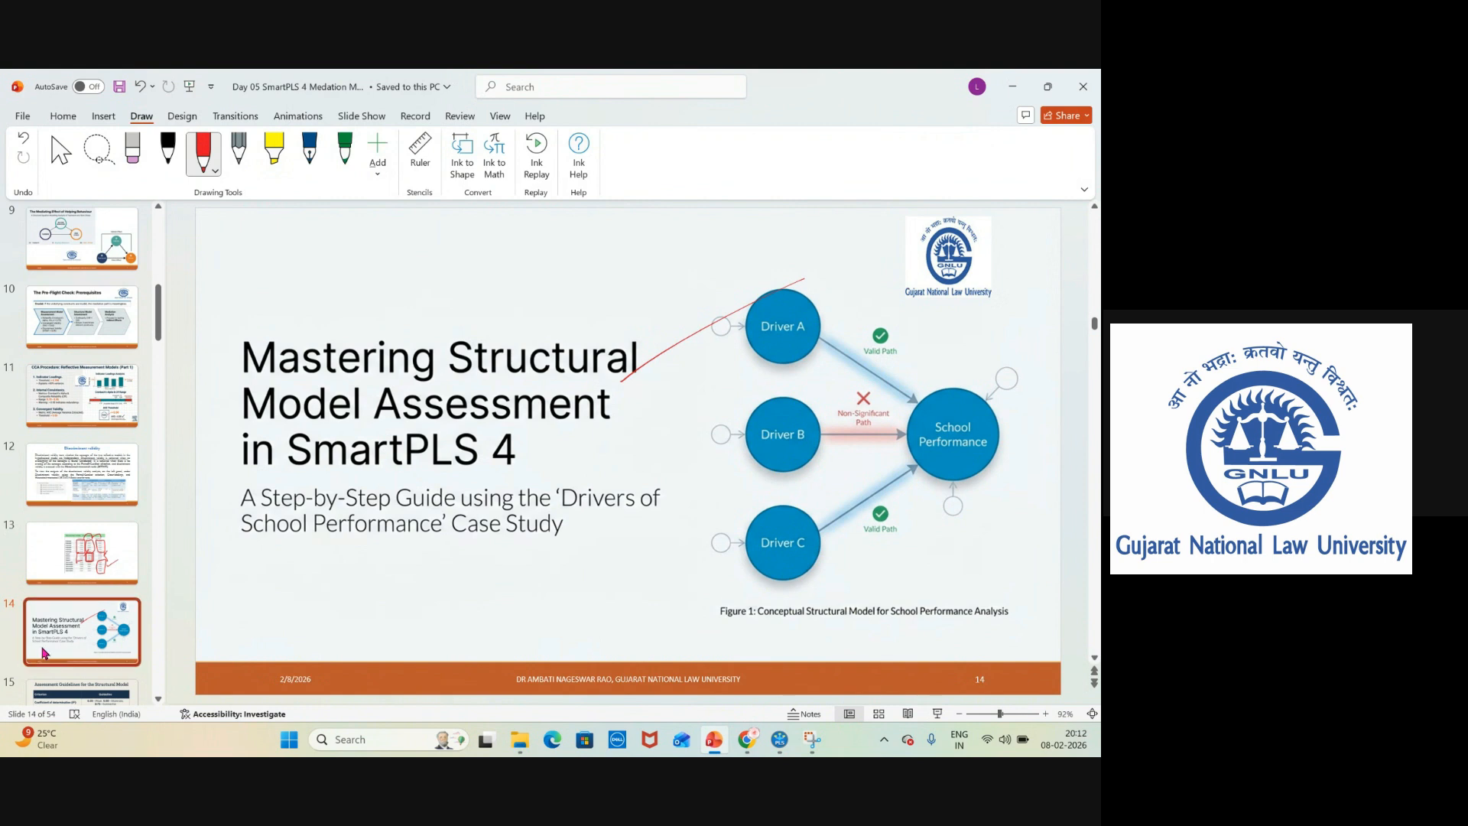
On slide 15, tick the Path Coefficient, Effect Size and Predictive relevance rows and circle the R² guideline.
key("Page_Down")
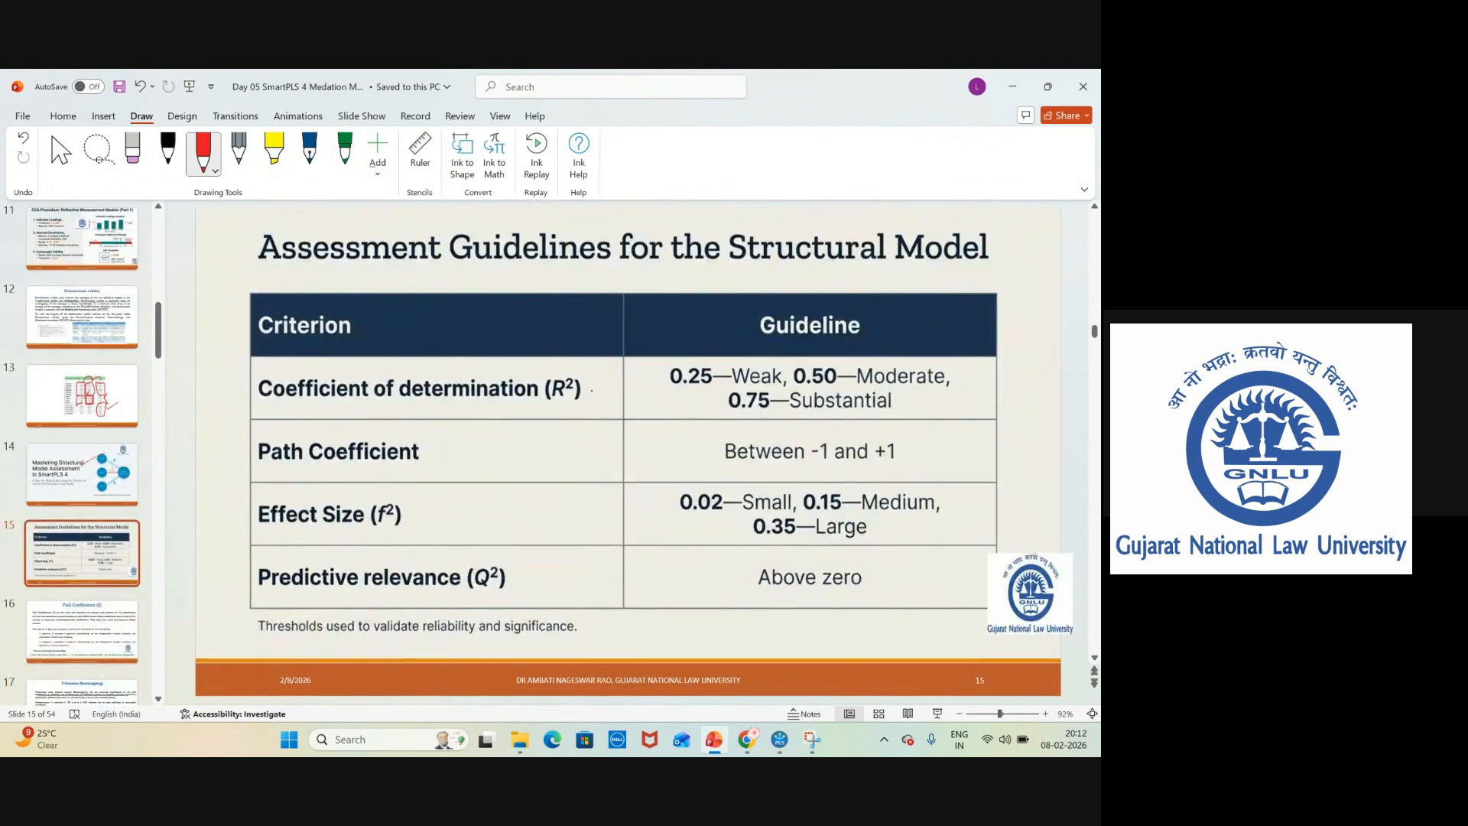
left_click_drag(568, 406, 635, 372)
left_click_drag(444, 467, 503, 436)
left_click_drag(393, 549, 459, 512)
left_click_drag(516, 598, 564, 552)
mouse_move(709, 348)
left_mouse_down()
mouse_move(841, 350)
mouse_move(970, 386)
mouse_move(879, 436)
mouse_move(648, 425)
mouse_move(653, 360)
left_mouse_up()
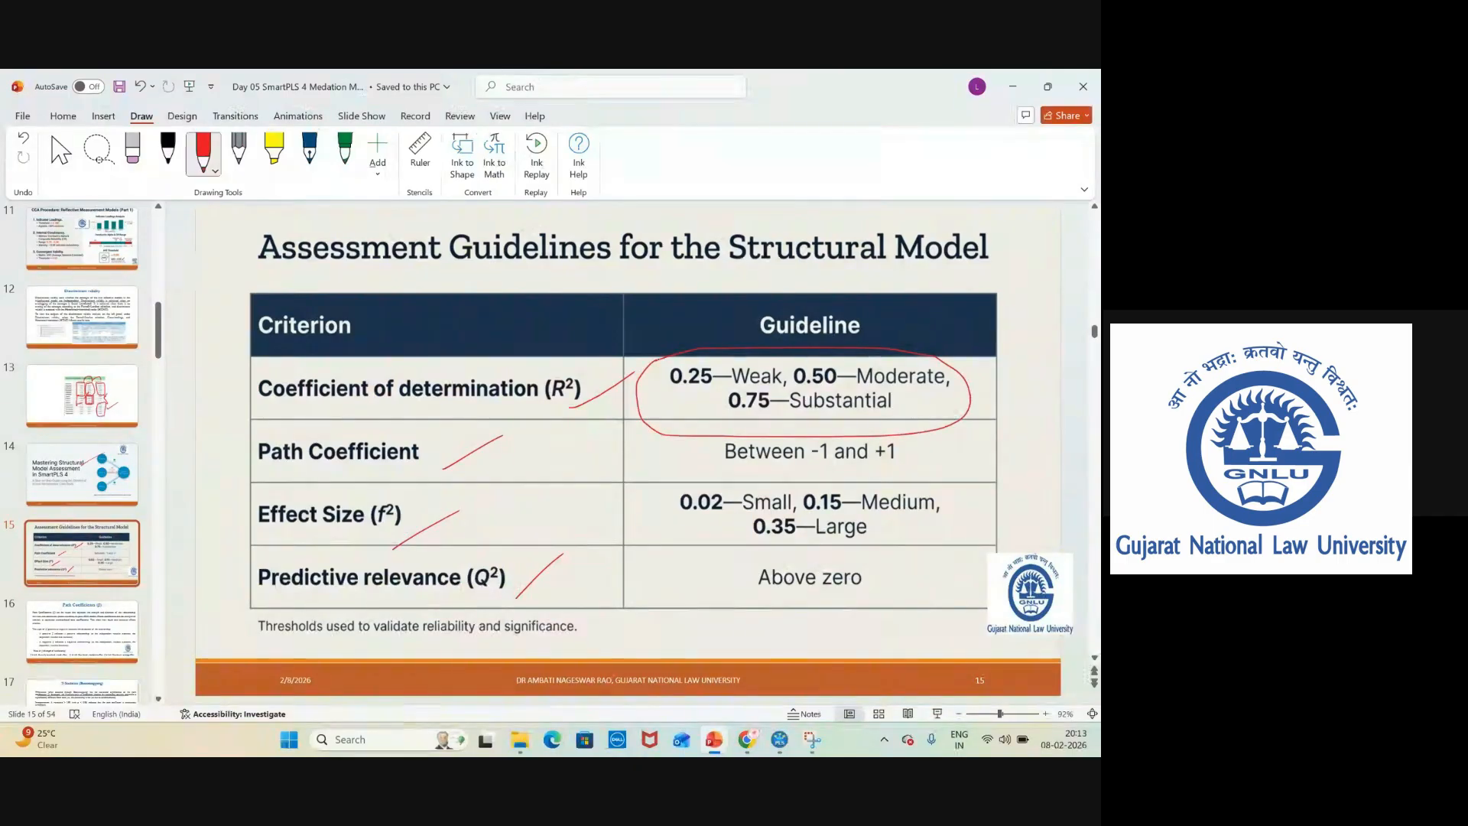
On slide 16, underline the positive and negative relationship phrases and circle the β strength thresholds.
left_click(78, 636)
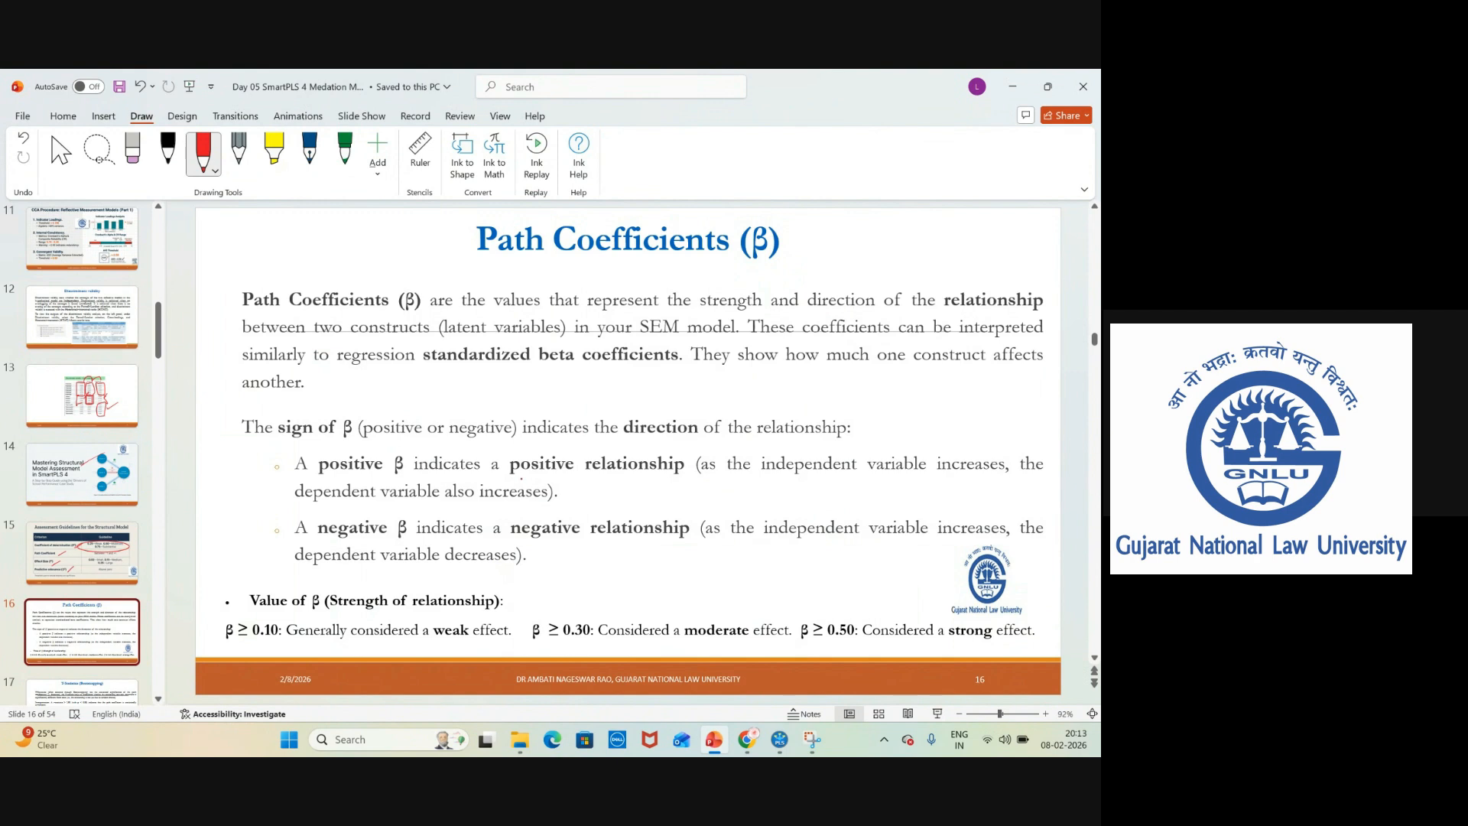
left_click_drag(501, 478, 561, 477)
left_click_drag(682, 475, 911, 484)
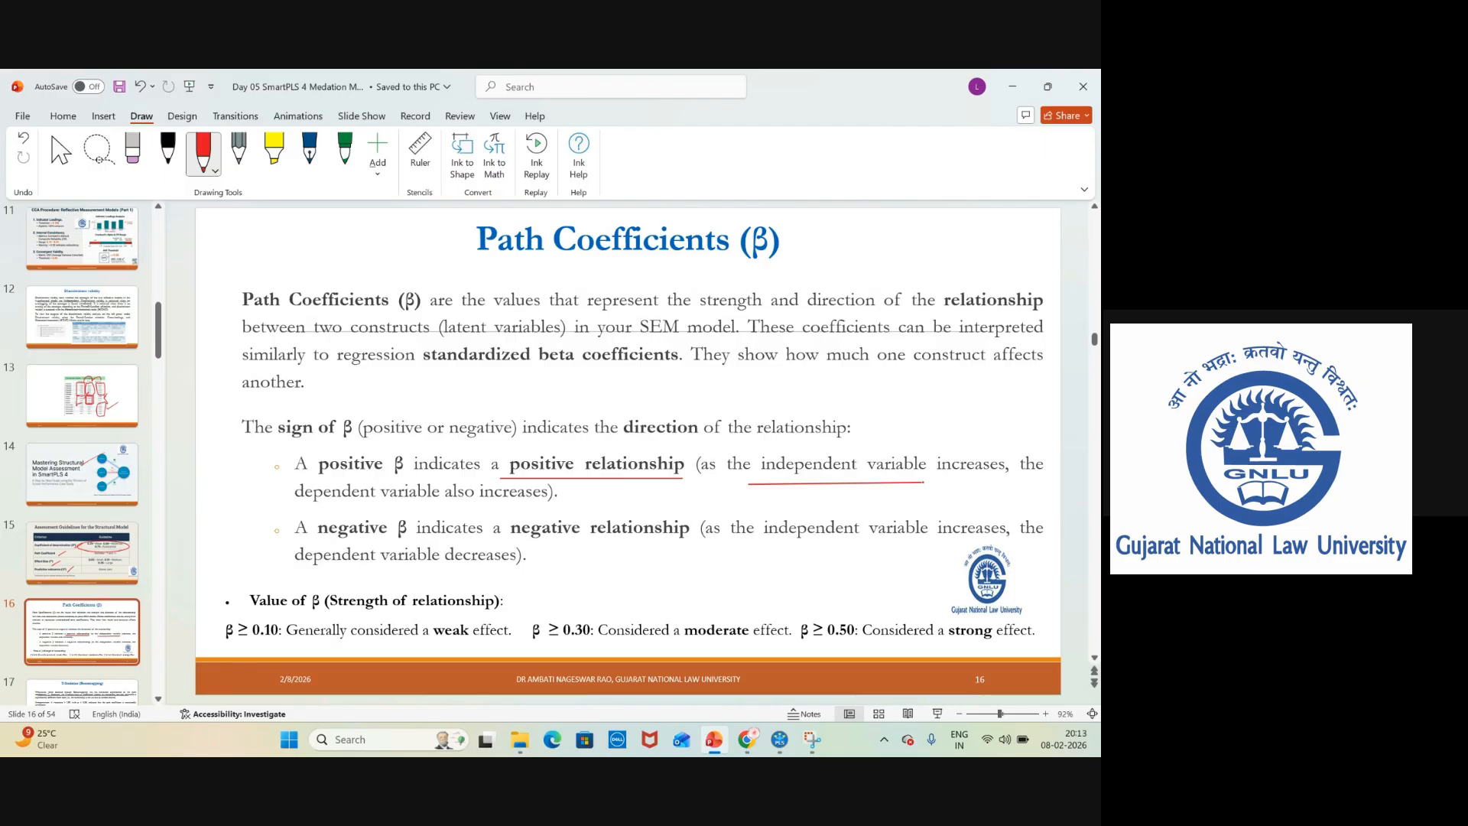
left_click_drag(348, 541, 520, 544)
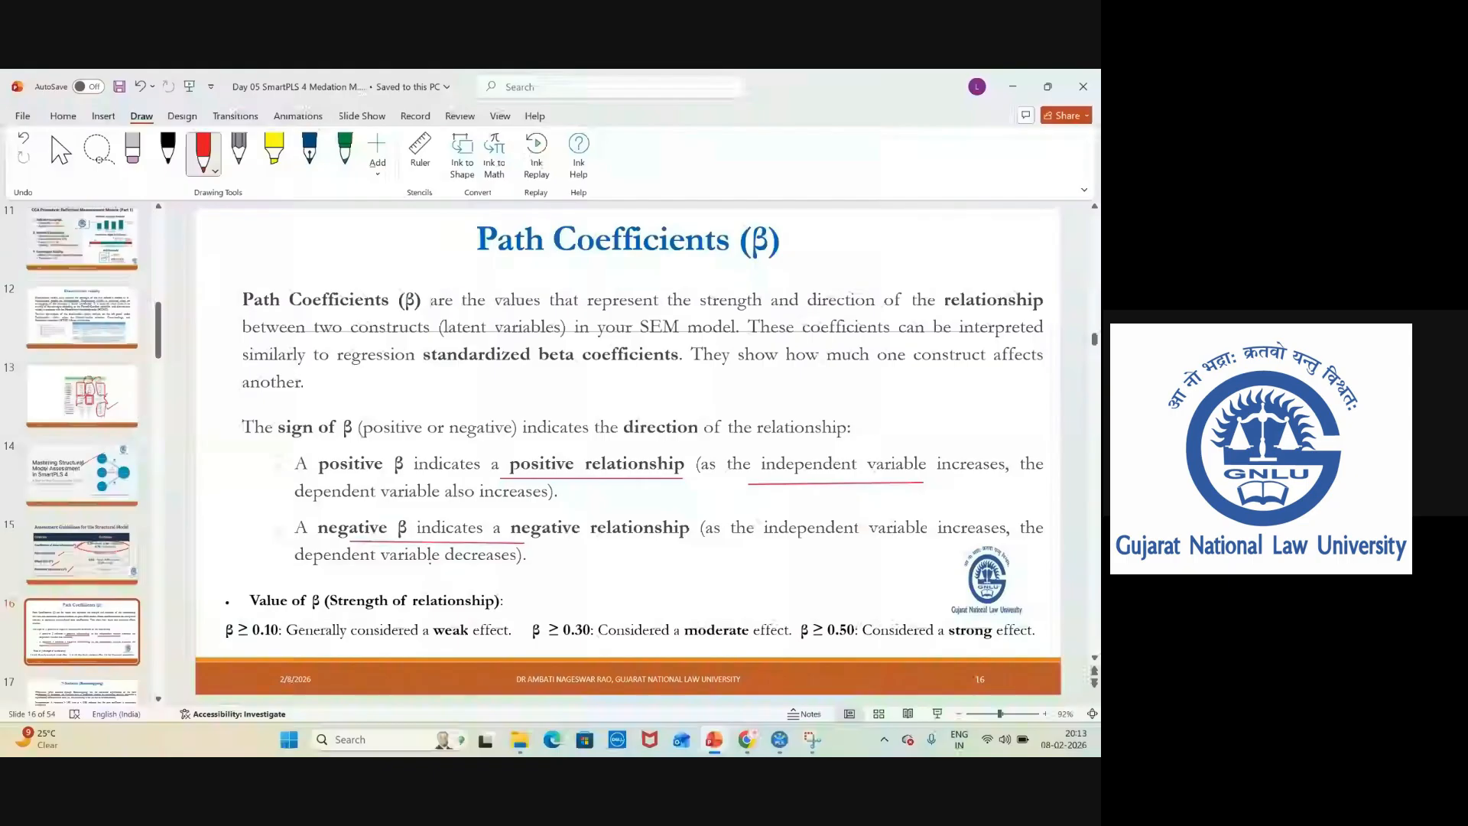
left_click_drag(314, 571, 517, 577)
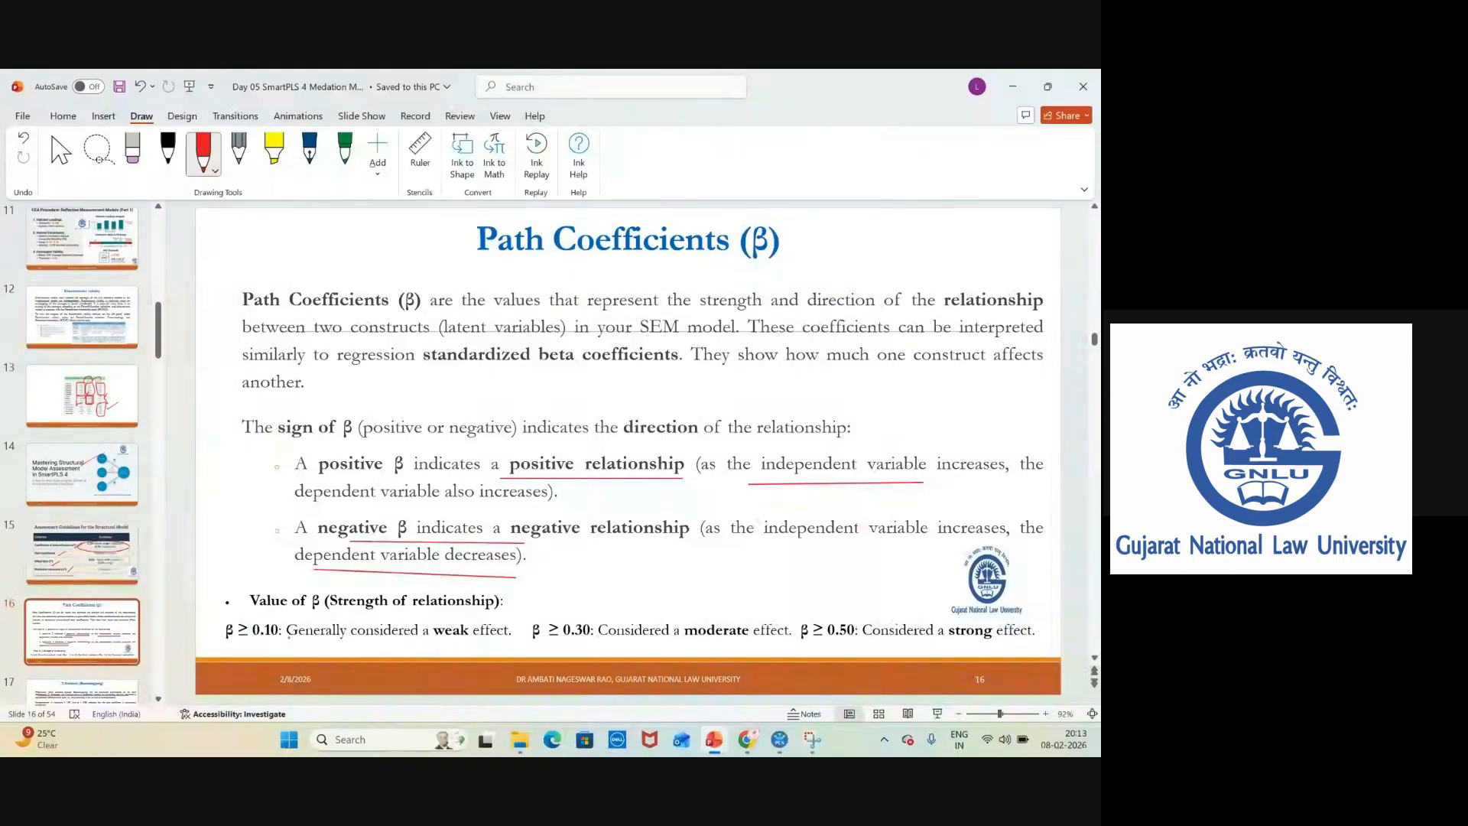
mouse_move(250, 616)
left_mouse_down()
mouse_move(986, 596)
mouse_move(1051, 634)
mouse_move(306, 670)
mouse_move(251, 618)
left_mouse_up()
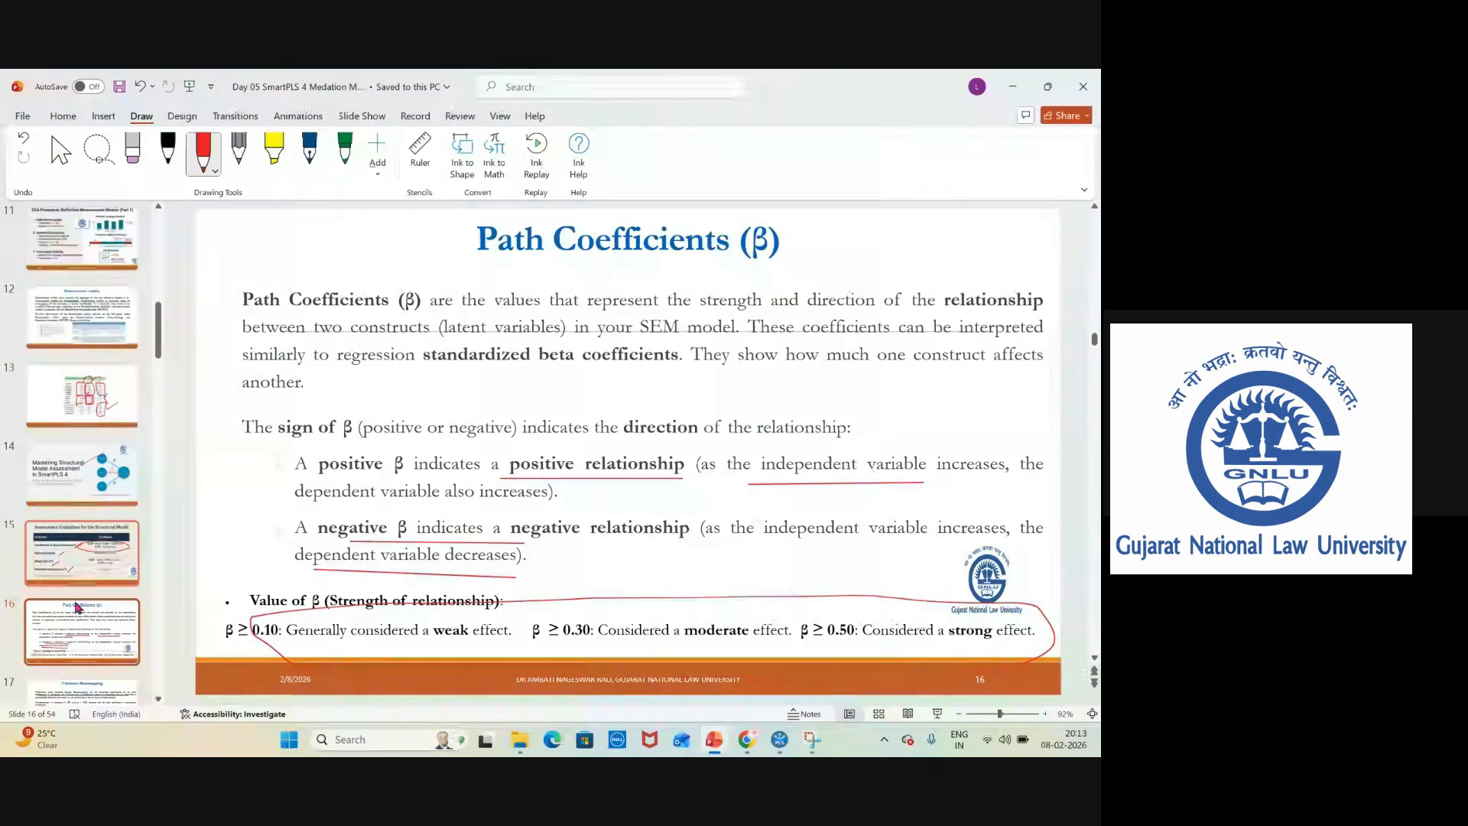
On slide 17, circle the 't-statistic > 1.96 (with p < 0.05)' interpretation.
scroll(92, 367, "down", 5)
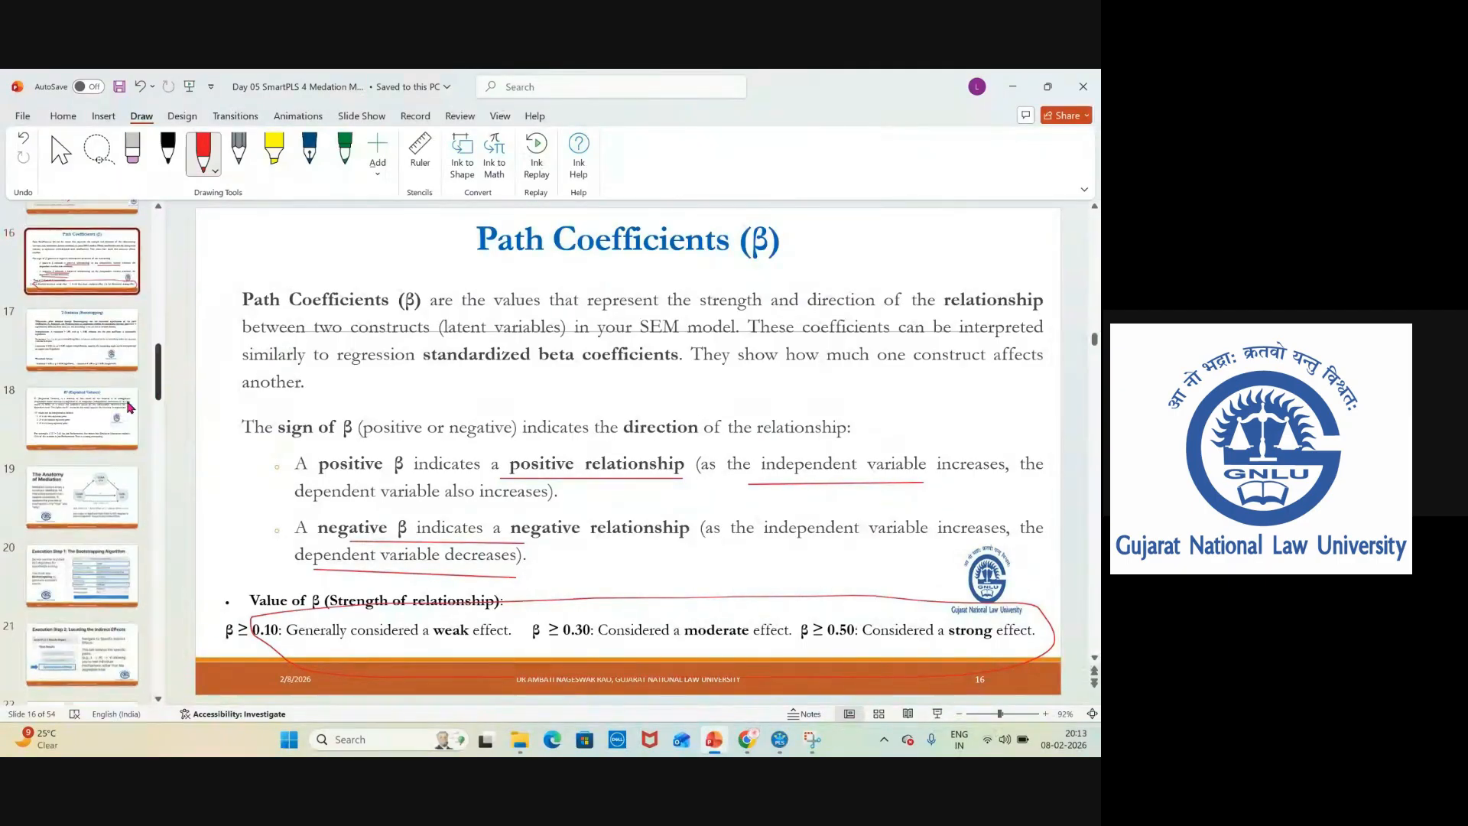
left_click(80, 335)
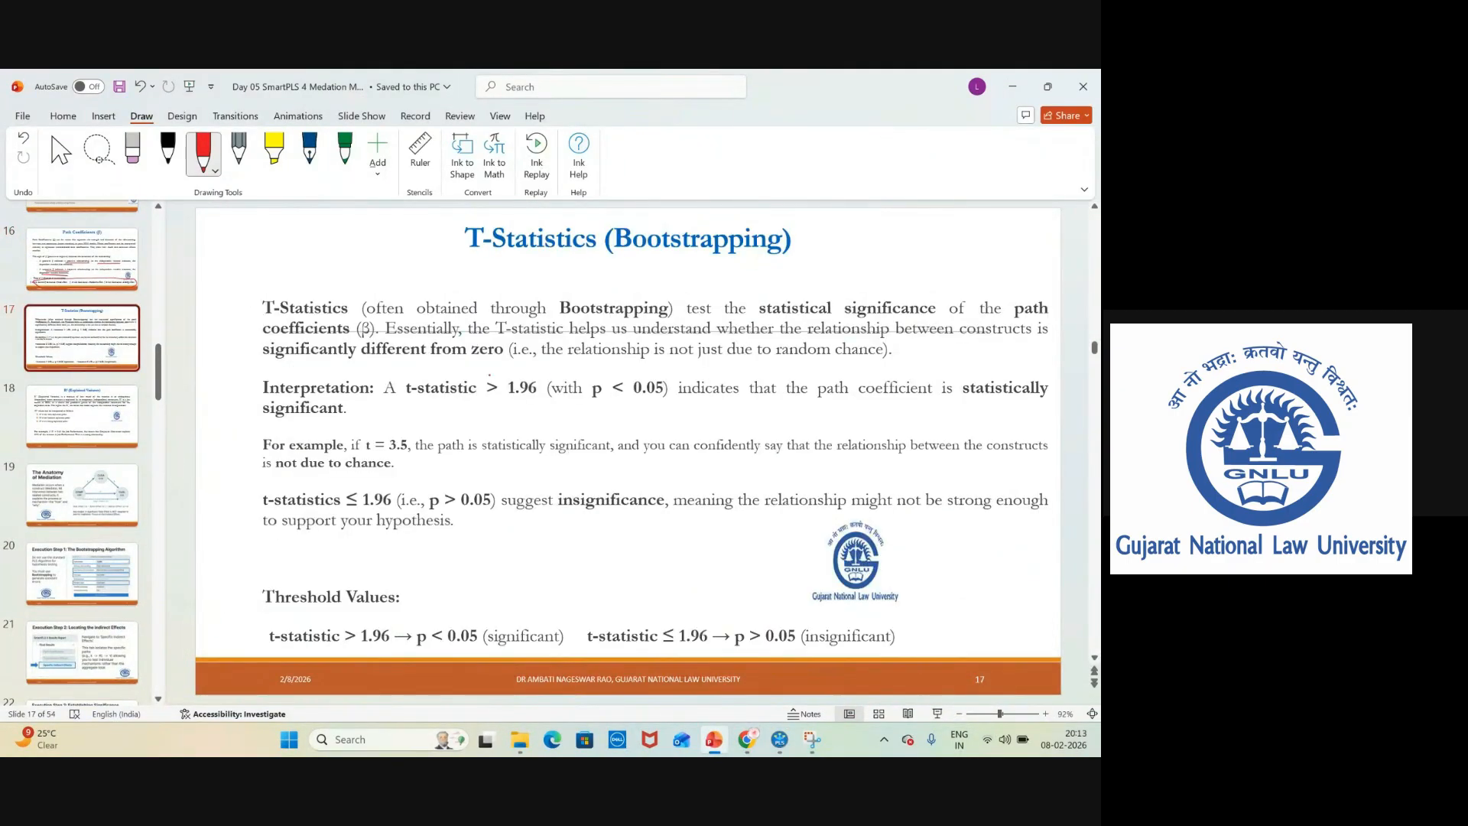
mouse_move(409, 417)
left_mouse_down()
mouse_move(601, 421)
mouse_move(675, 387)
mouse_move(532, 350)
mouse_move(394, 359)
mouse_move(390, 390)
left_mouse_up()
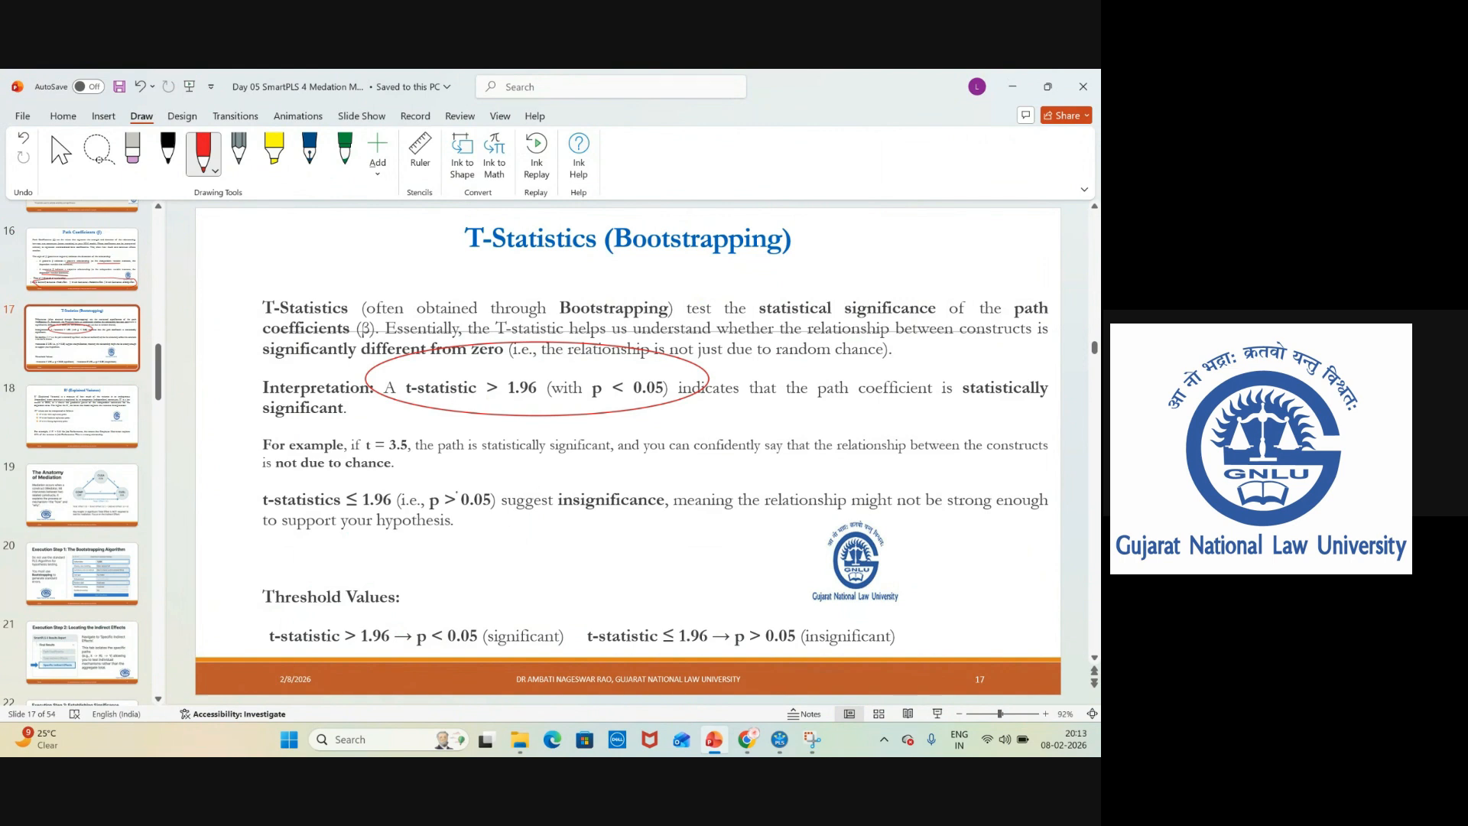
On slide 18, circle the weak explanatory power threshold and tick the three R² threshold lines.
left_click(113, 425)
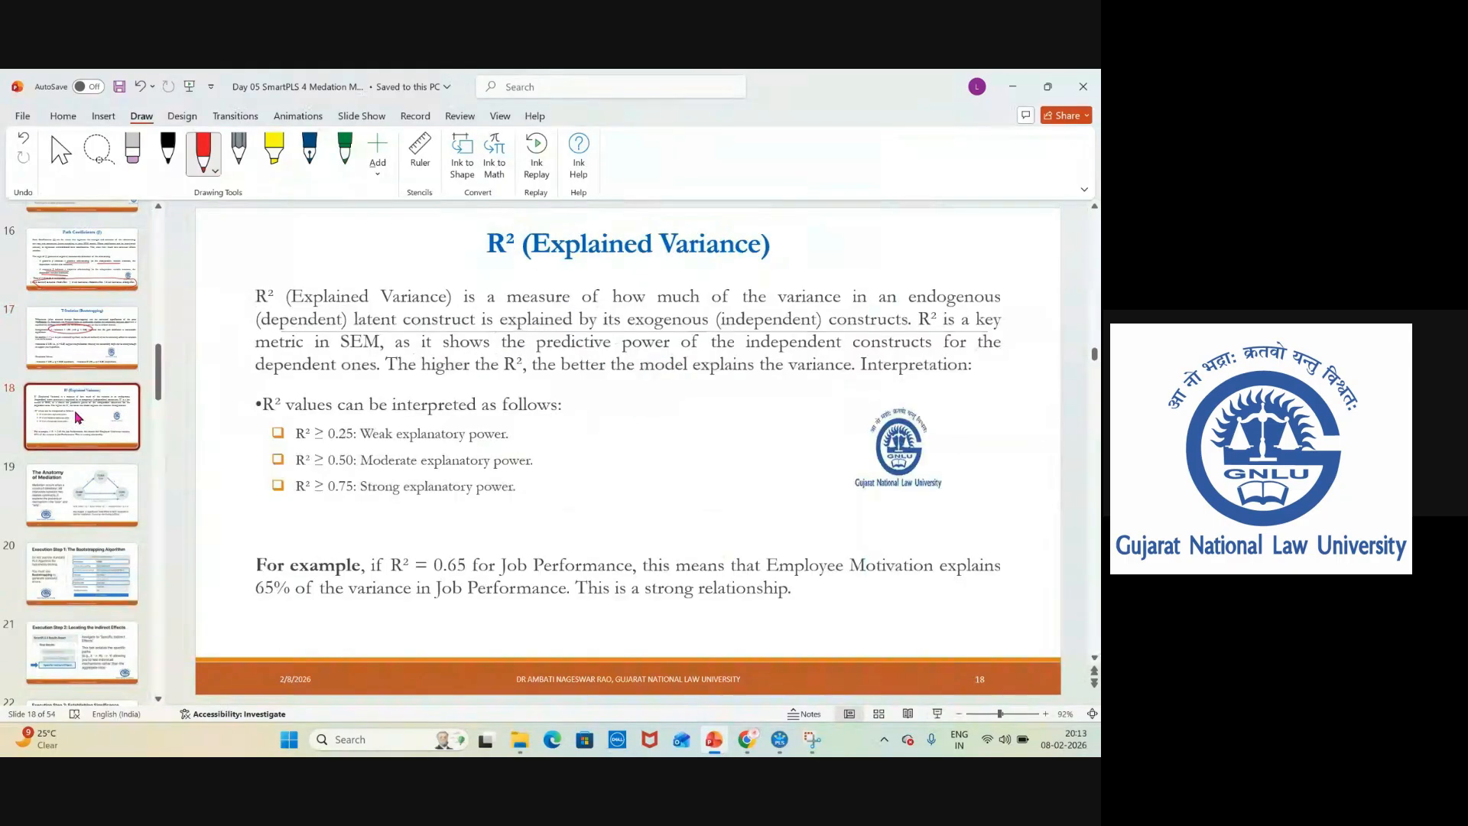
mouse_move(527, 440)
left_mouse_down()
mouse_move(565, 420)
mouse_move(580, 446)
left_mouse_up()
left_click_drag(537, 494, 584, 466)
mouse_move(291, 446)
left_mouse_down()
mouse_move(523, 434)
mouse_move(305, 418)
mouse_move(324, 420)
mouse_move(302, 440)
left_mouse_up()
key("ctrl+z")
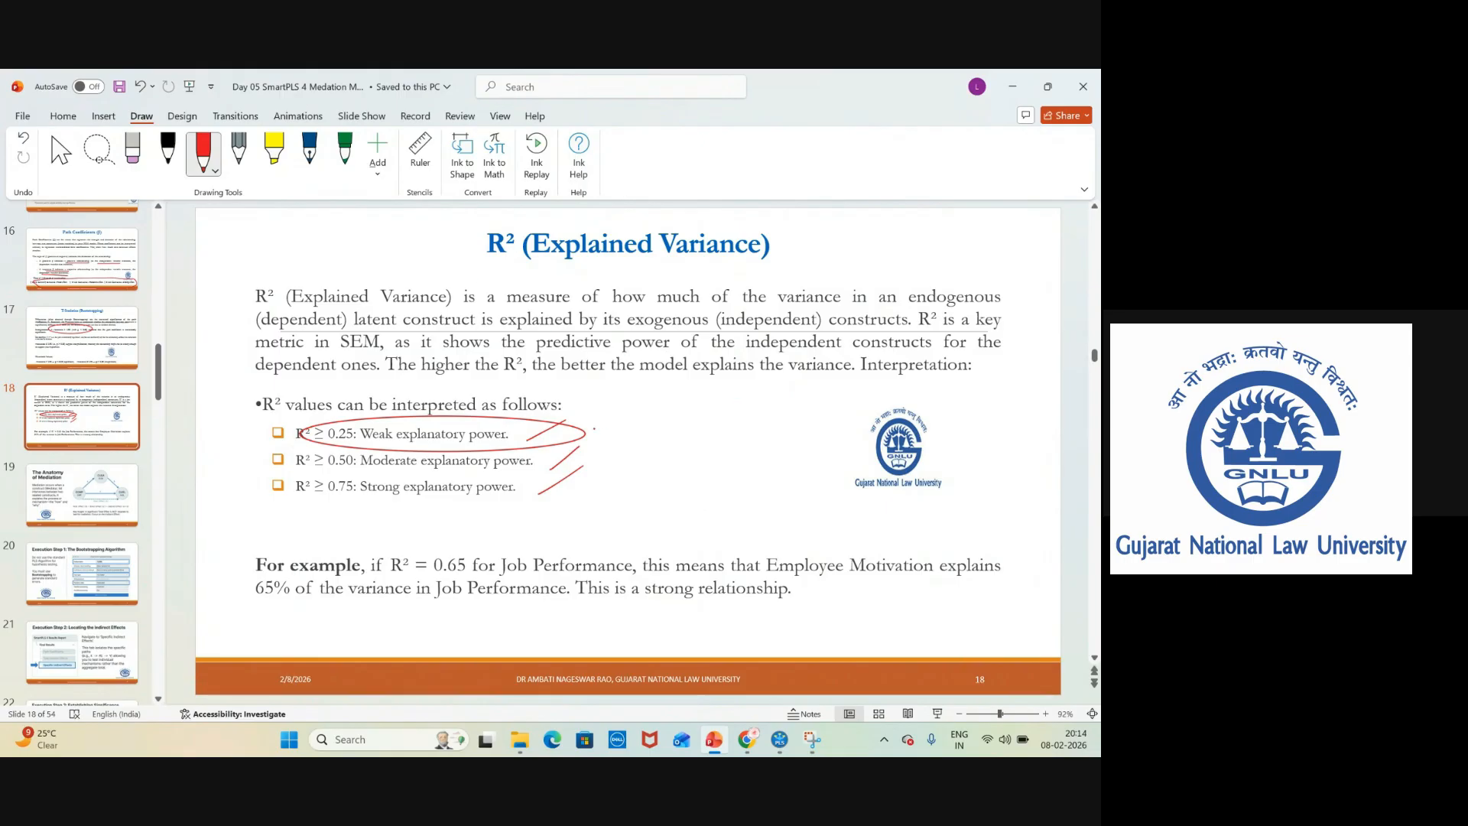
left_click_drag(594, 429, 650, 396)
left_click_drag(545, 459, 622, 433)
Add another tick beside the weak explanatory power line on slide 18, then minimize the presentation.
left_click(98, 486)
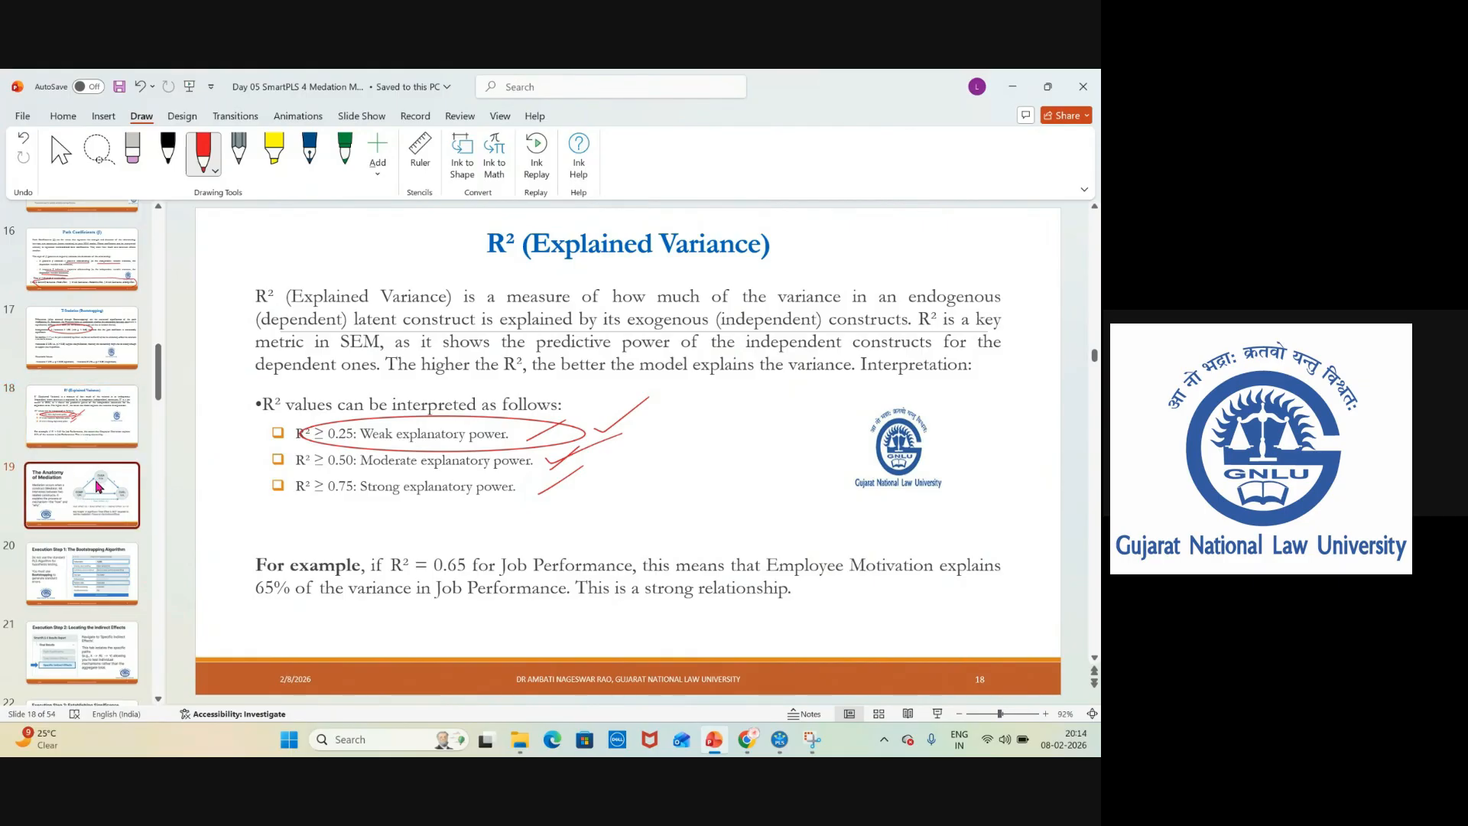
left_click(115, 423)
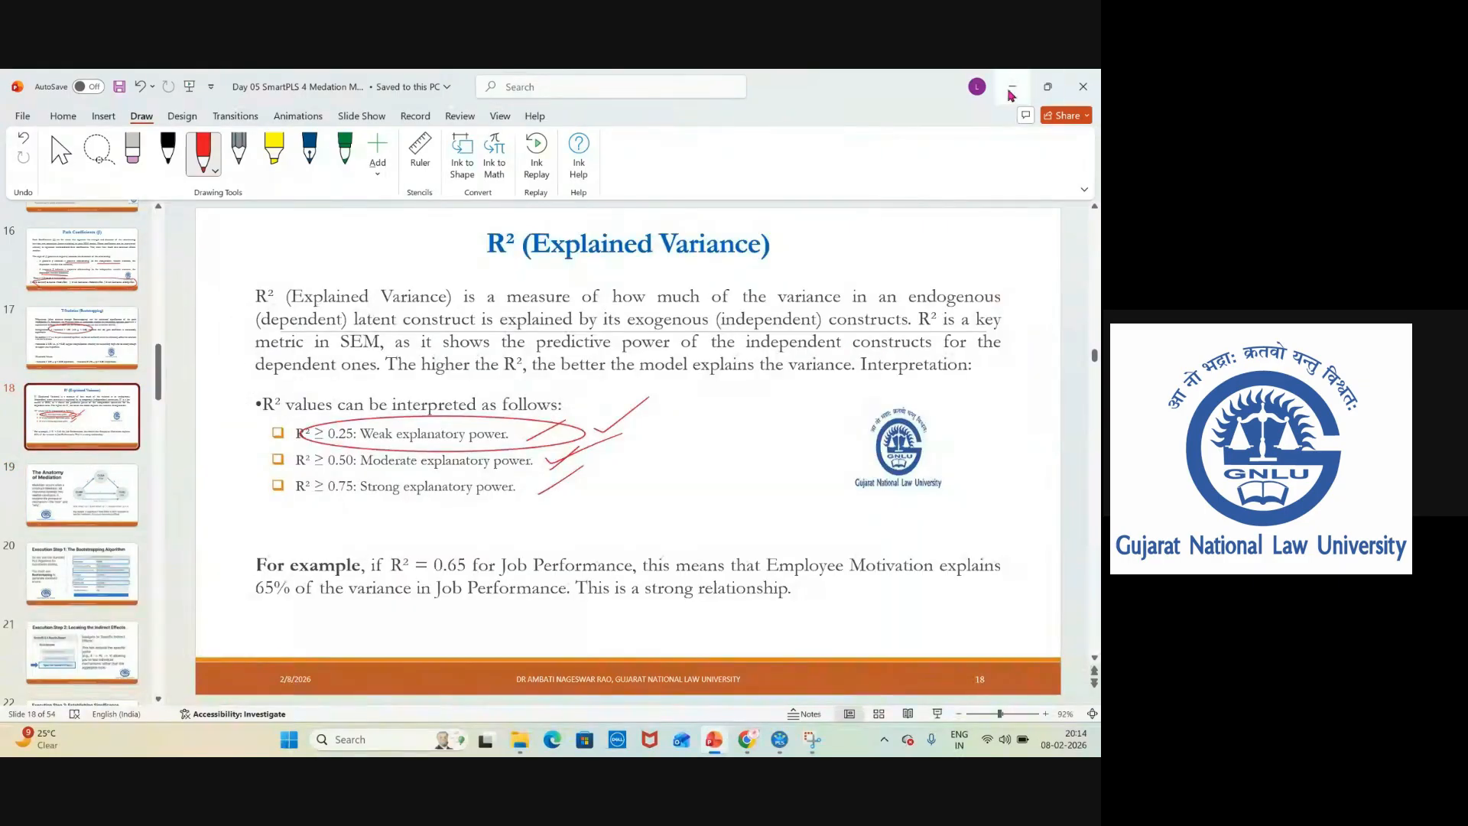
left_click(1010, 90)
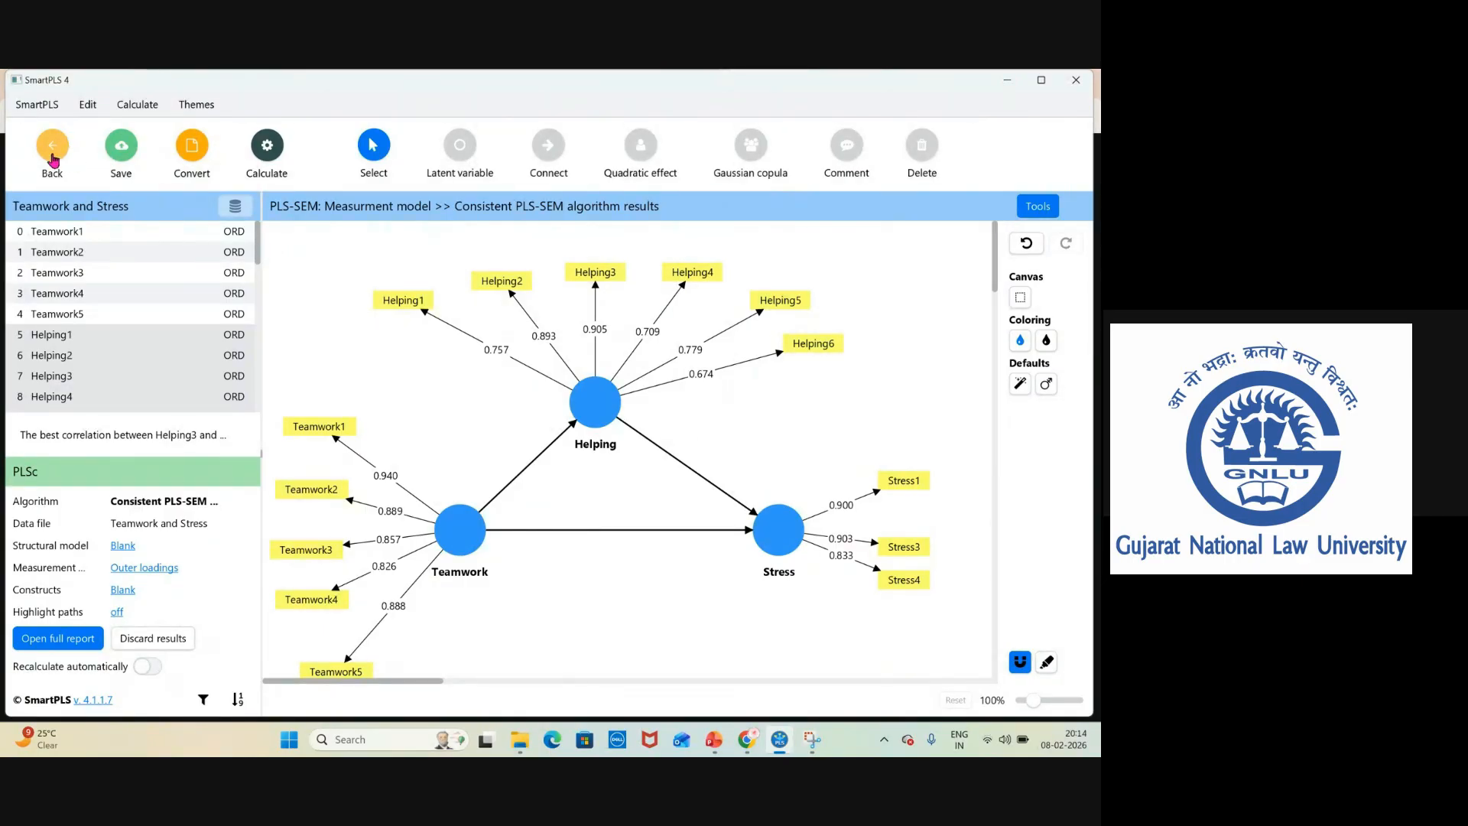
Hide the indicators of the Helping, Teamwork and Stress constructs in the path model.
mouse_move(583, 382)
left_click(585, 405)
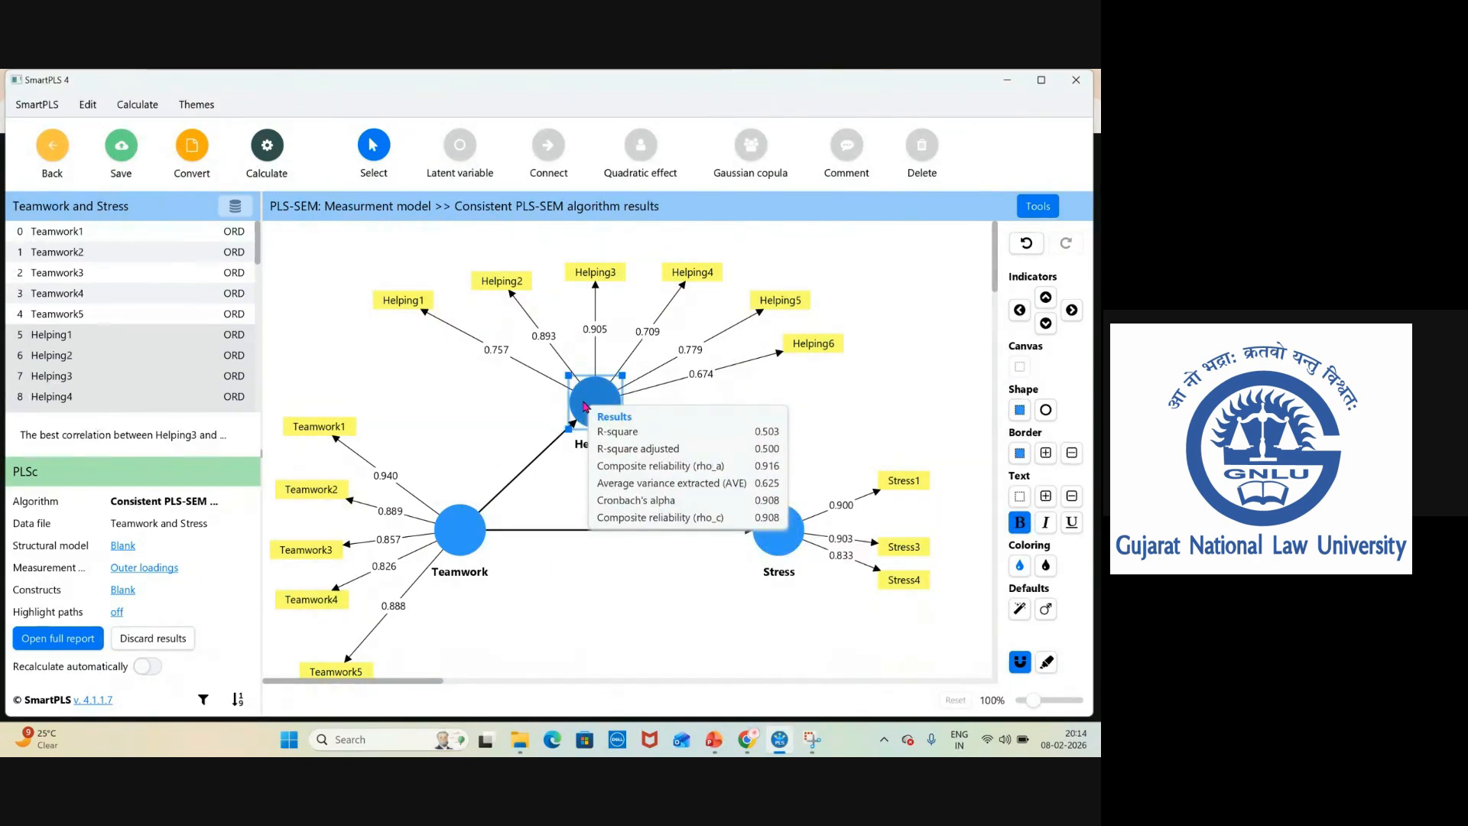
right_click(585, 405)
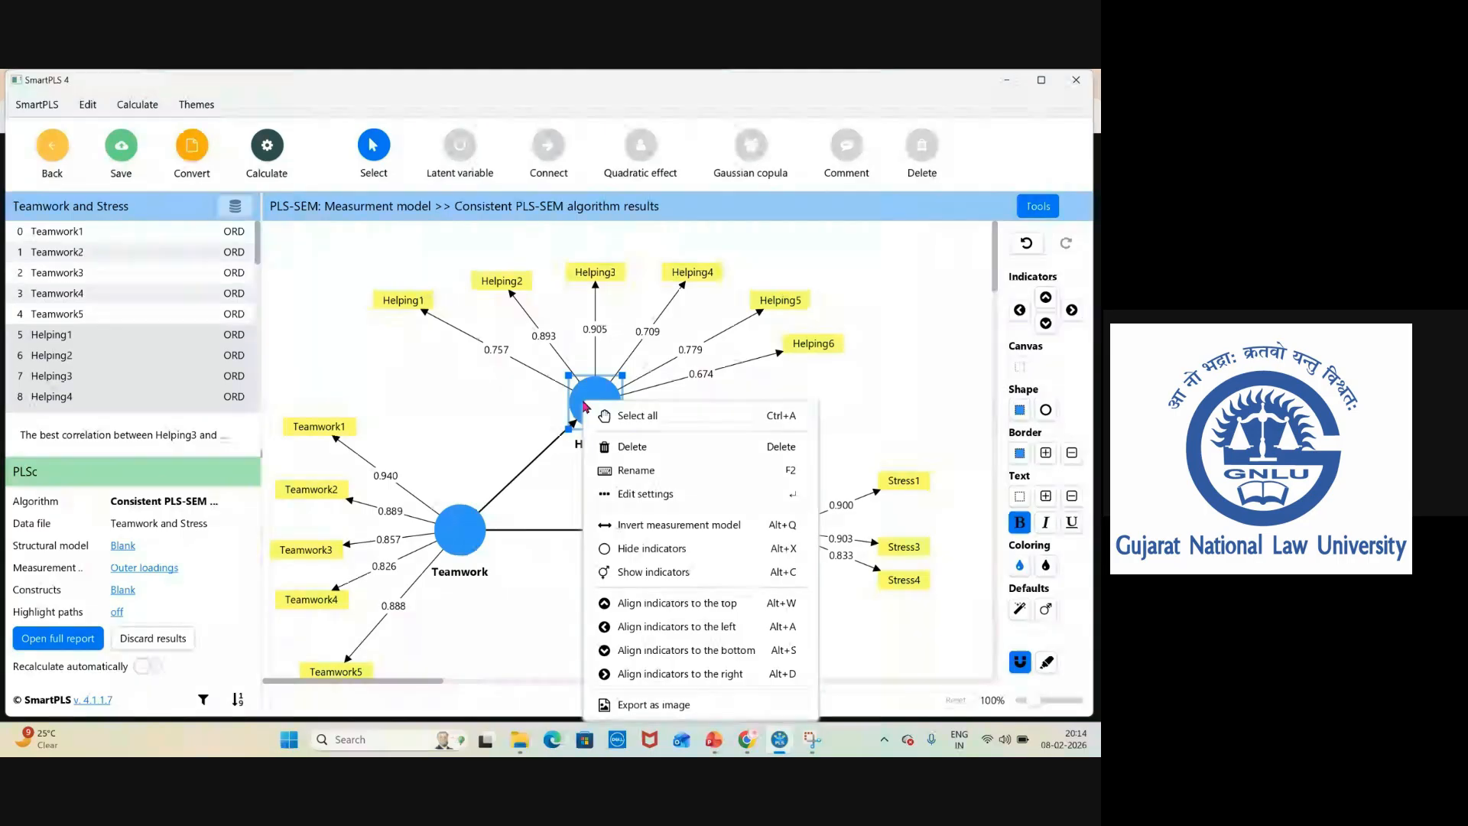
left_click(652, 549)
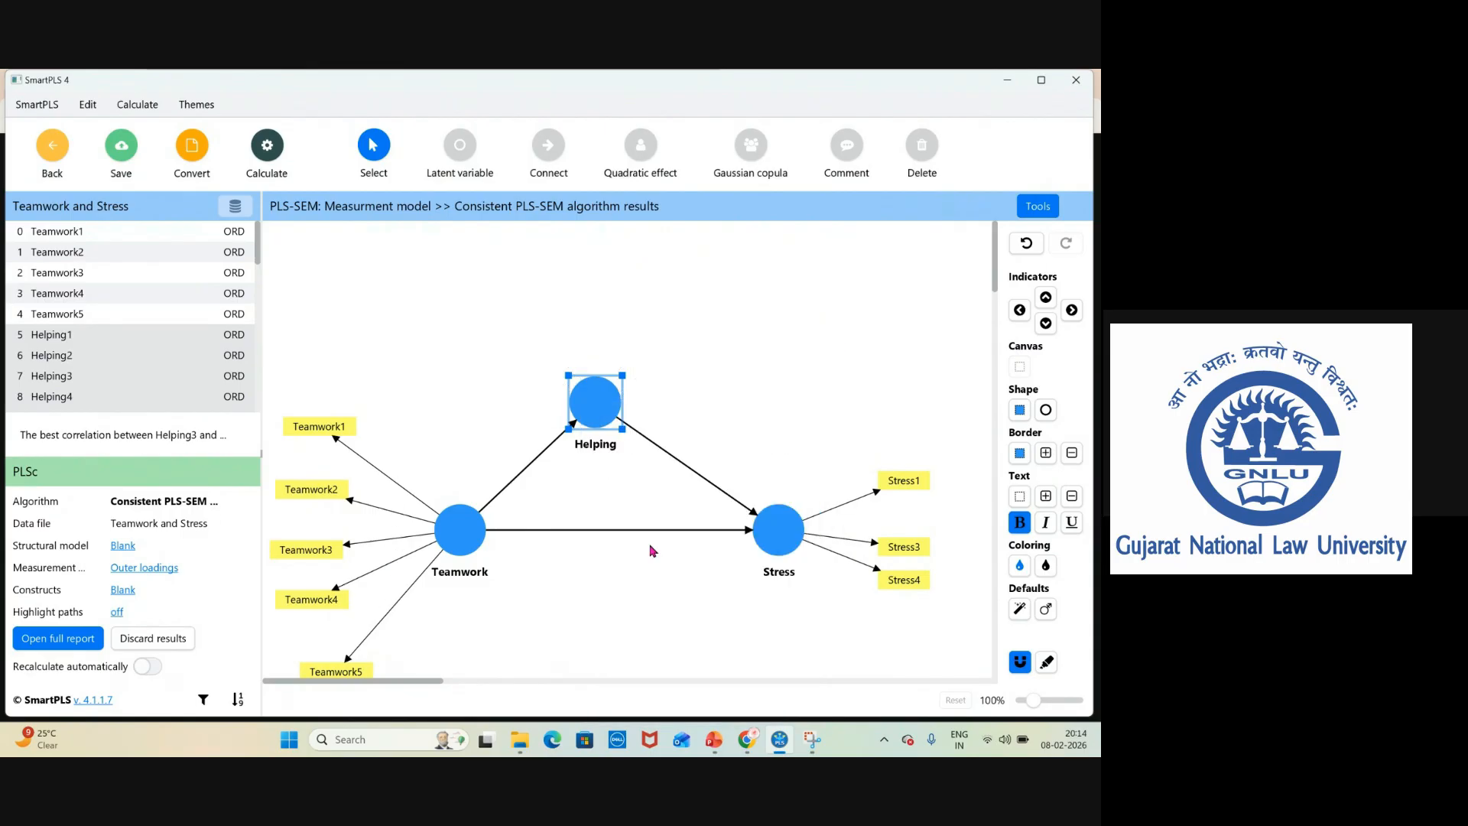
left_click(460, 536)
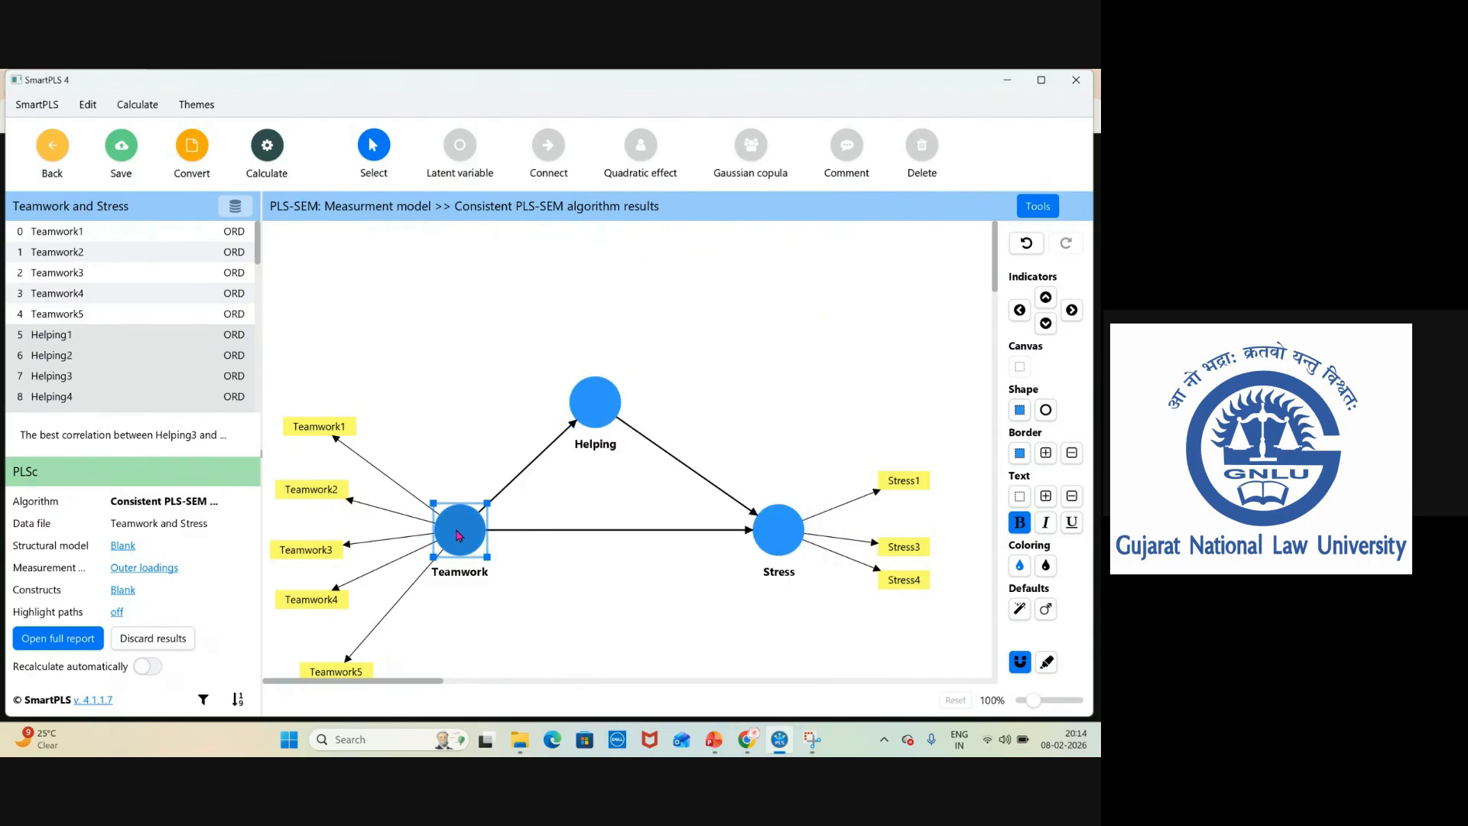
right_click(460, 536)
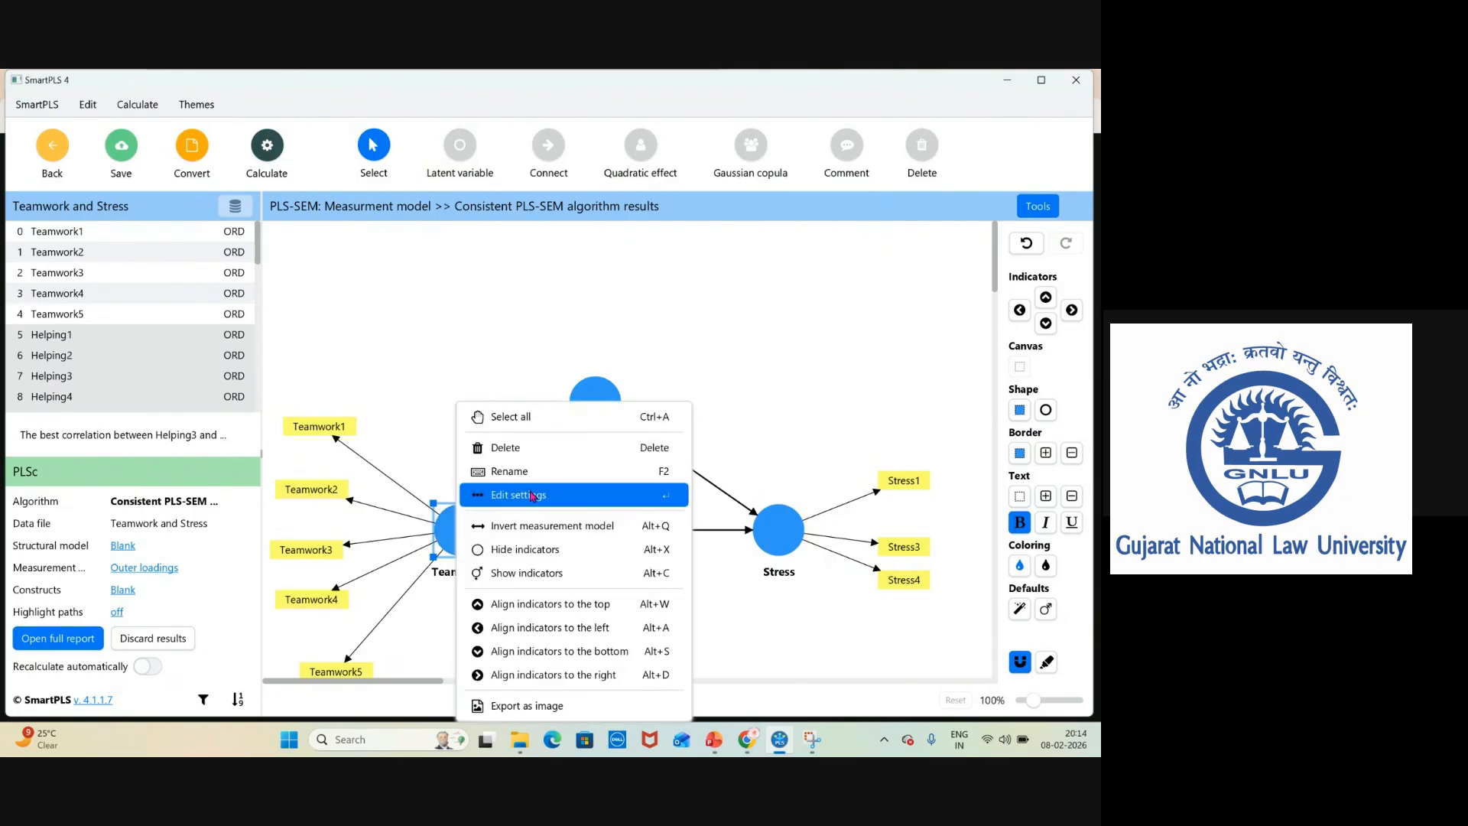
left_click(527, 551)
left_click(774, 527)
right_click(772, 526)
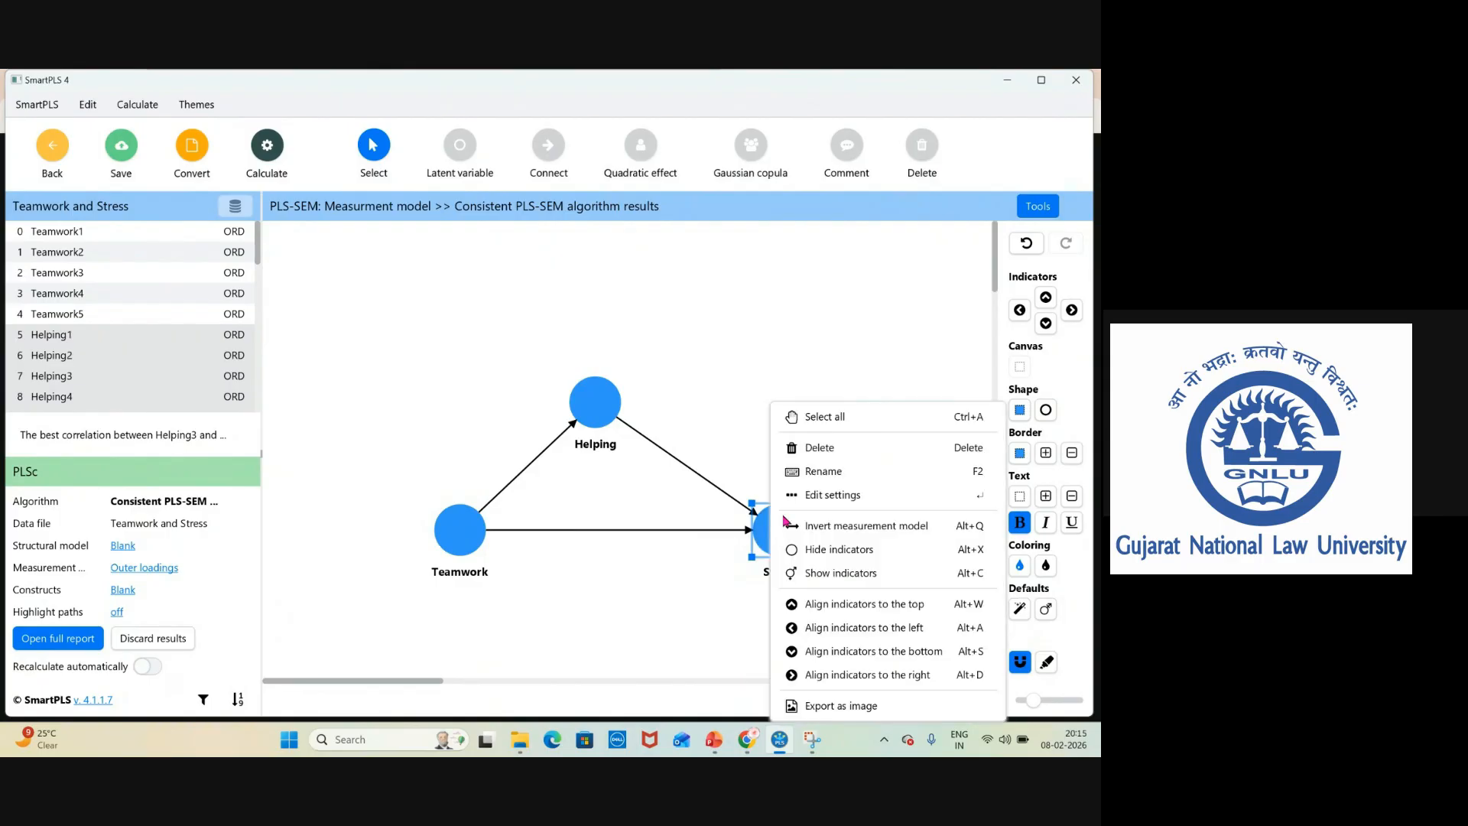
left_click(835, 551)
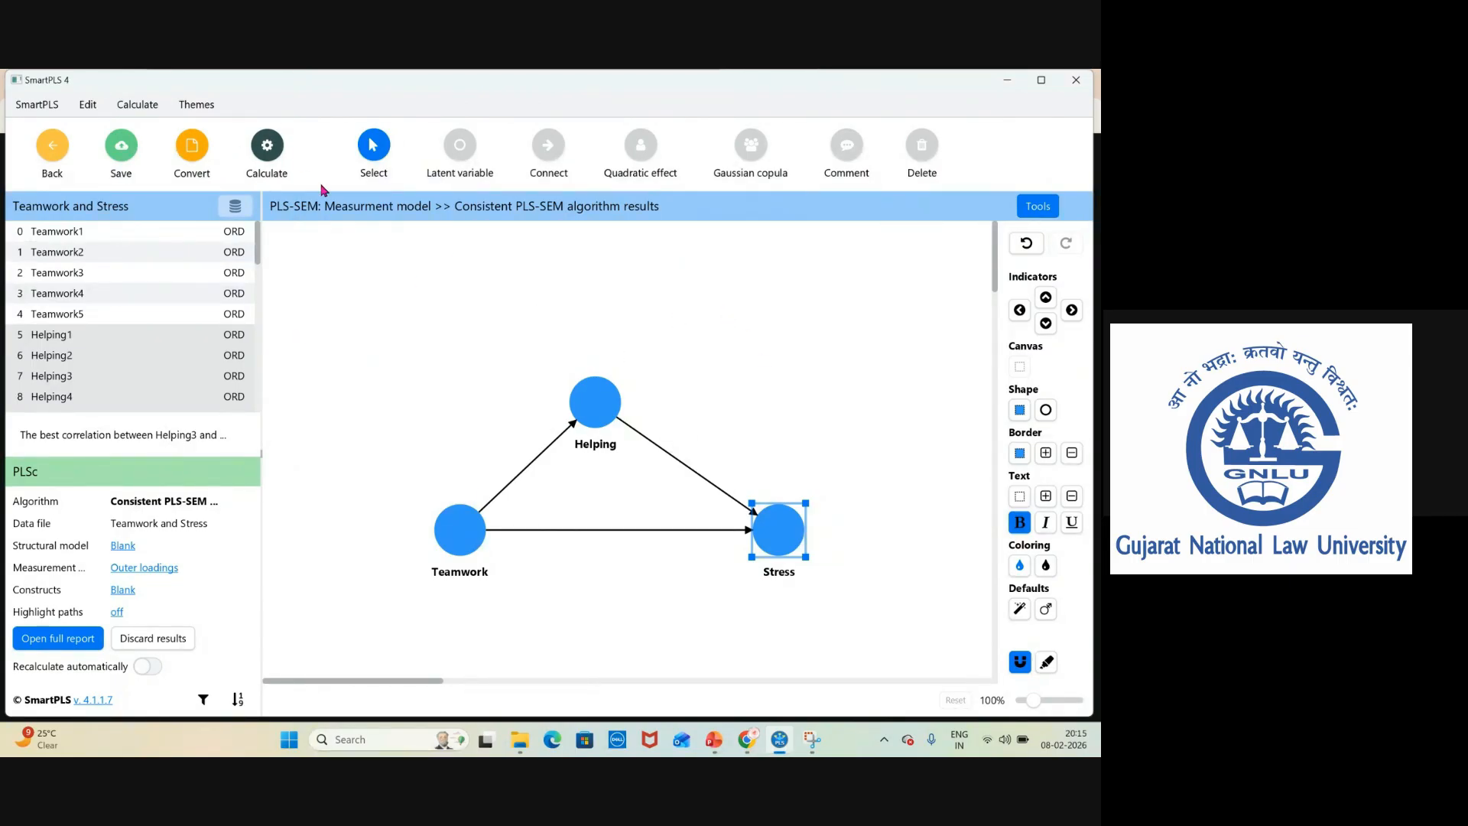
Run Consistent PLS-SEM bootstrapping with 5000 subsamples, two-tailed test and 0.05 significance level.
left_click(269, 149)
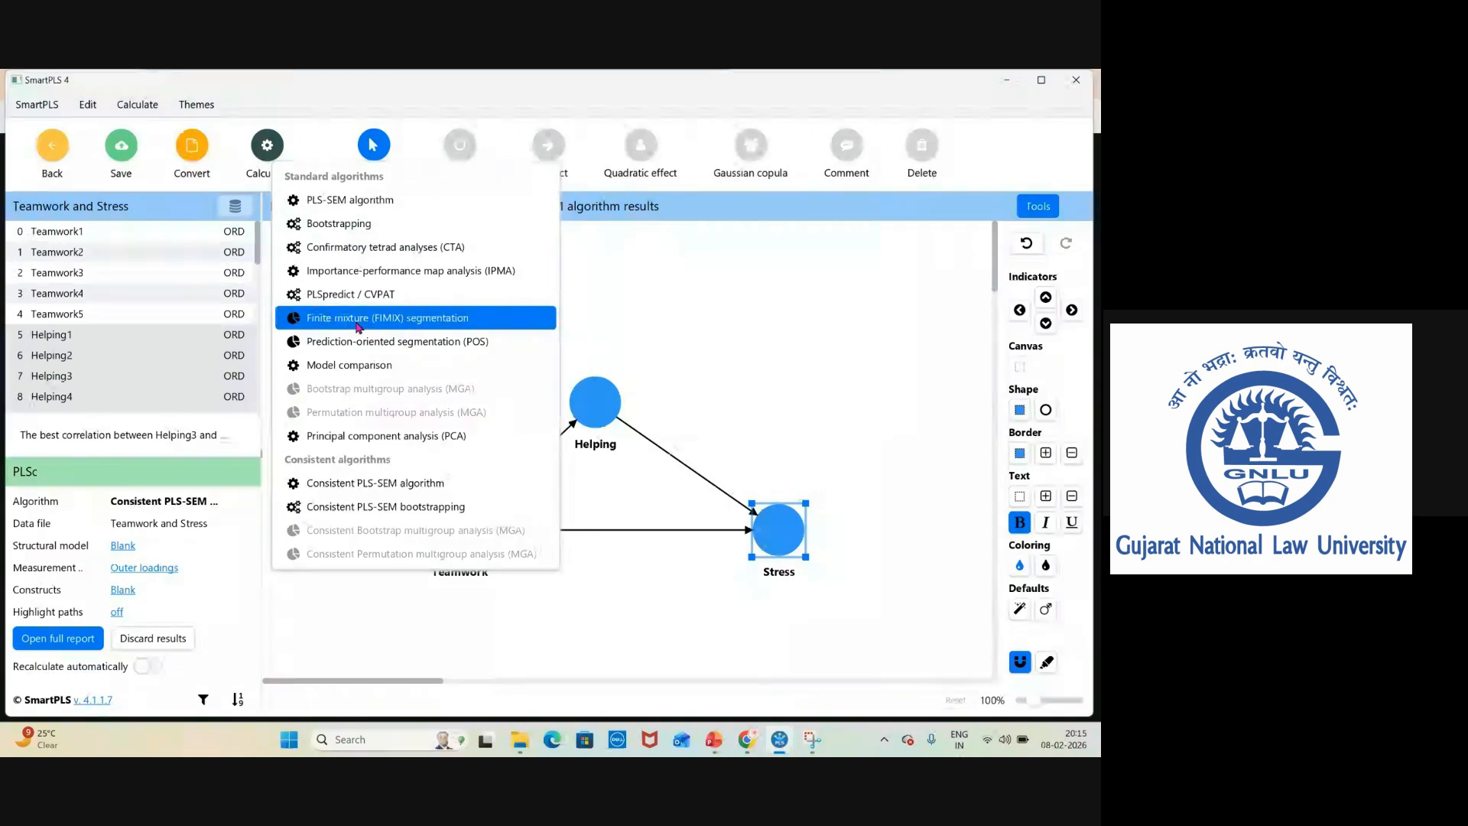
left_click(388, 508)
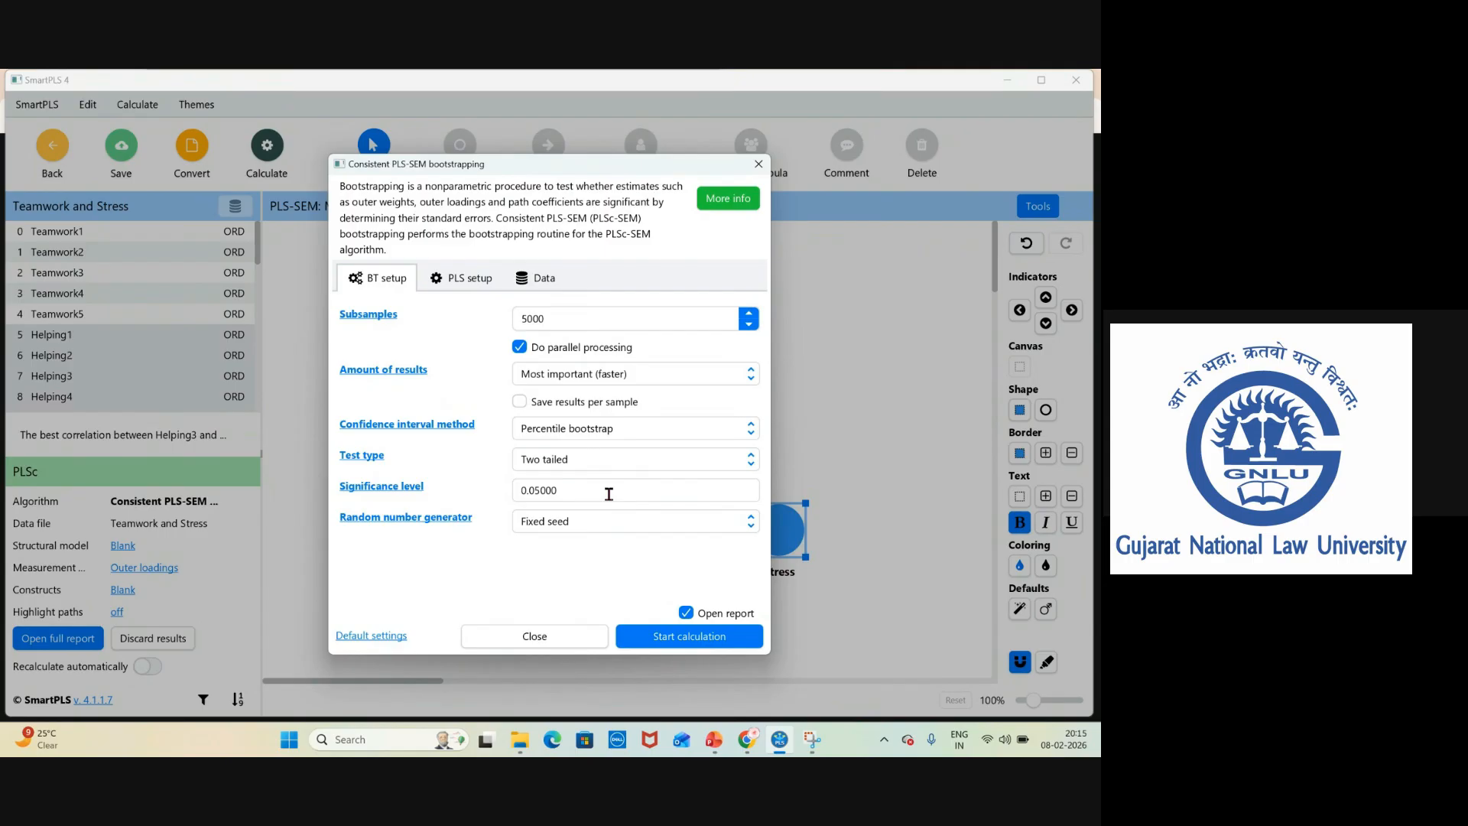
left_click(690, 636)
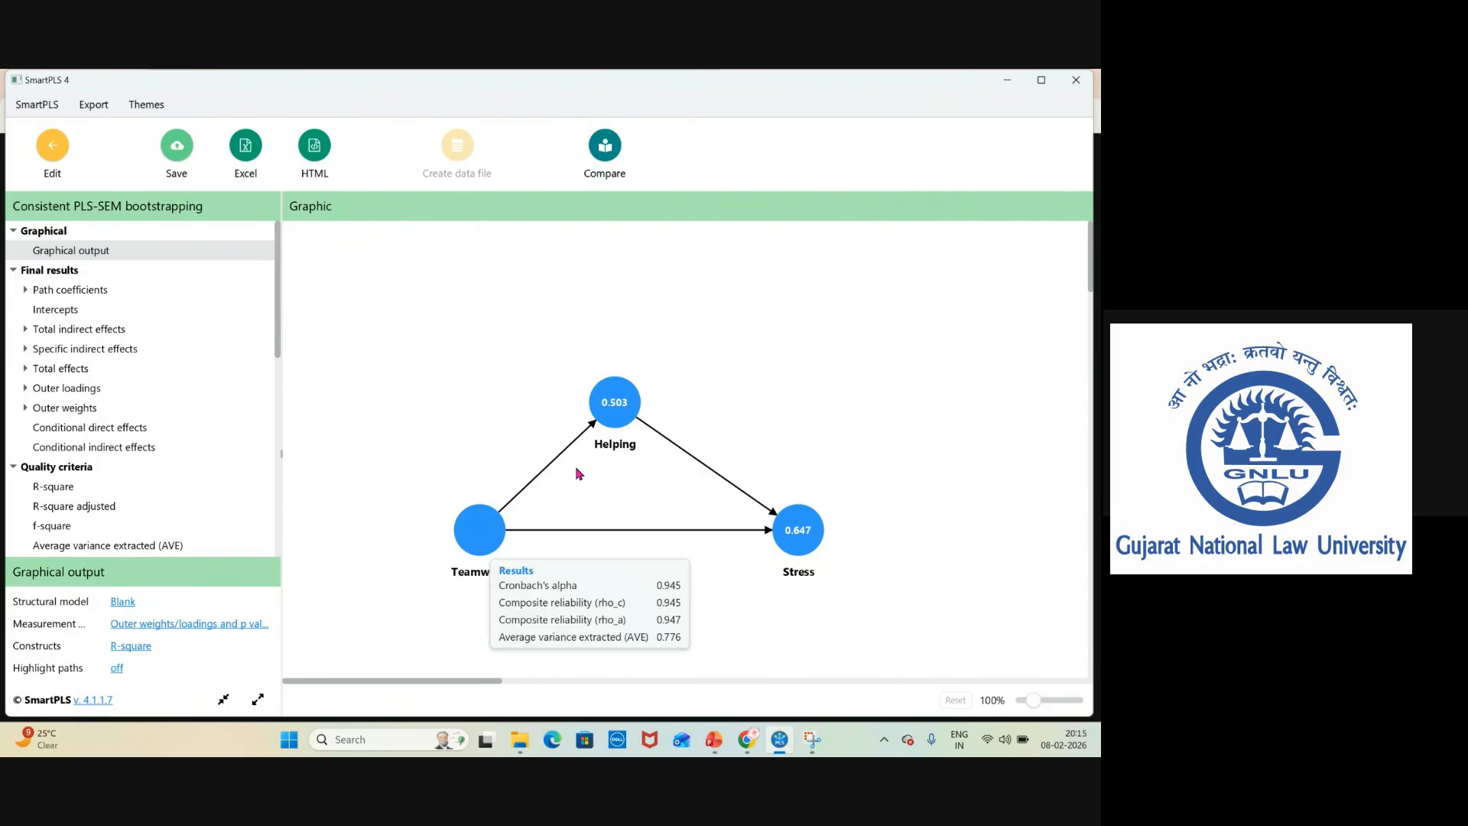
Set the bootstrapping graph to show path coefficients and p values, with blank measurement model and construct values.
scroll(280, 350, "down", 5)
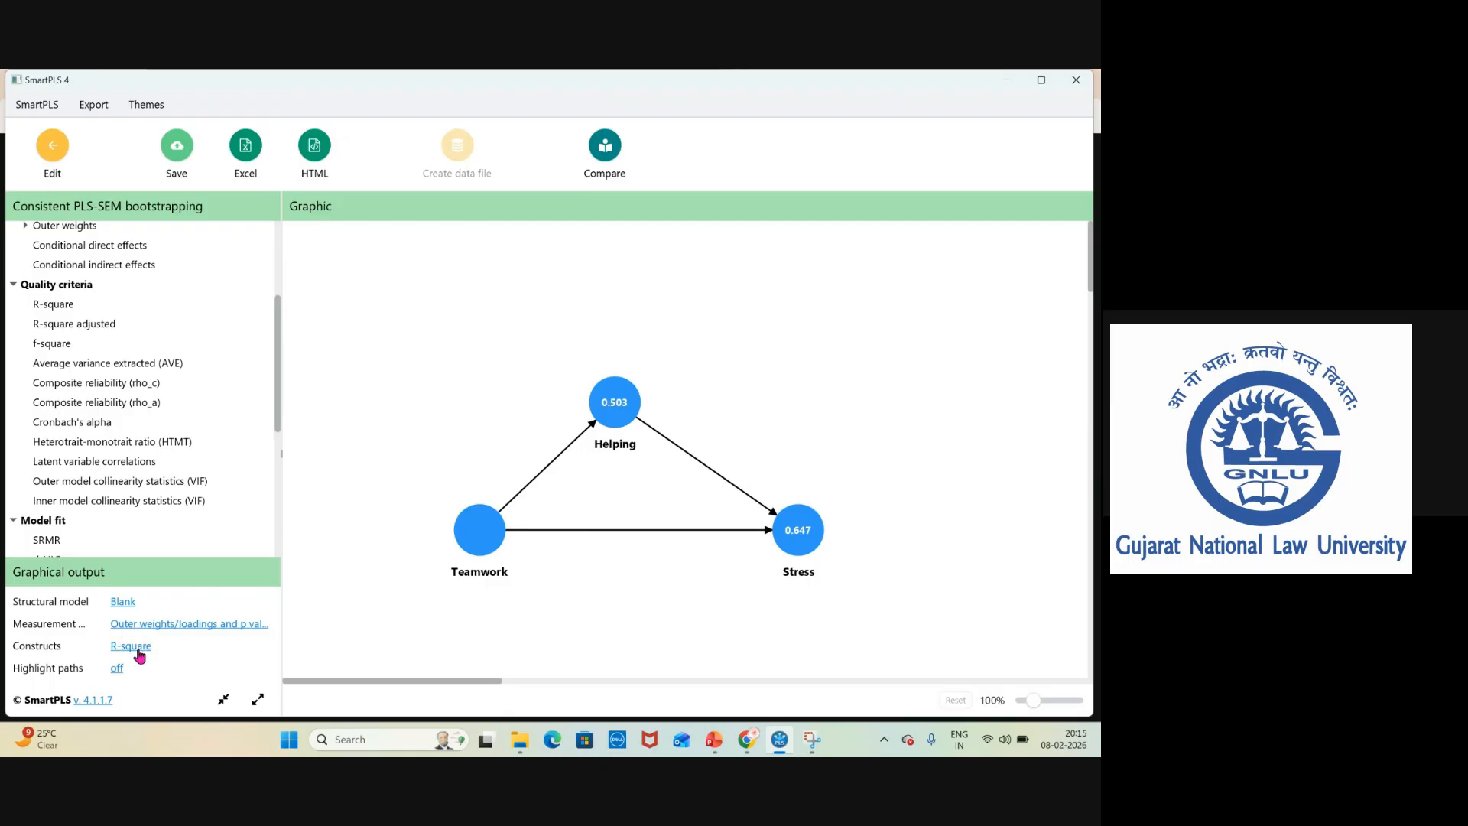
left_click(150, 625)
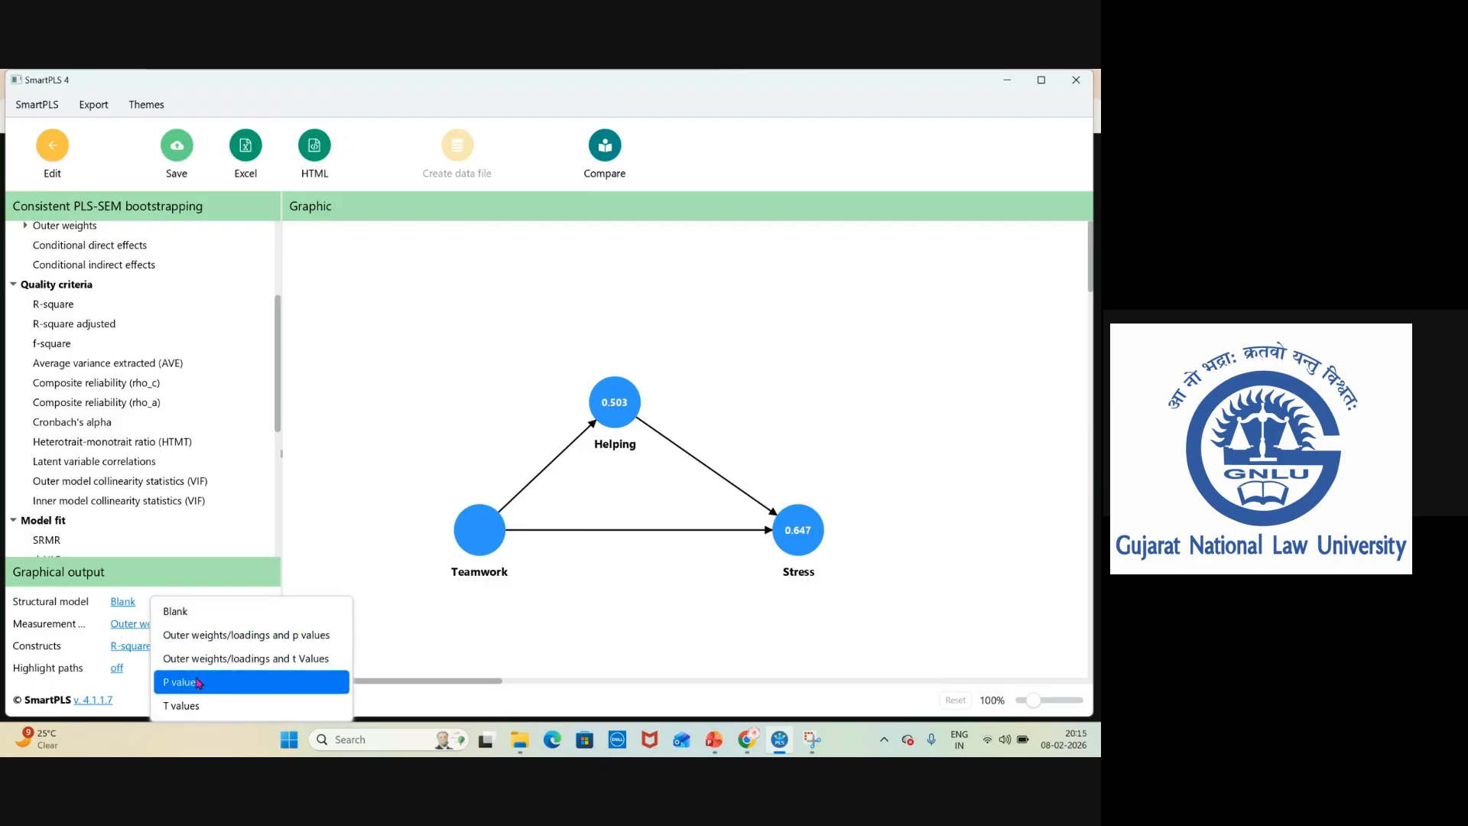
left_click(190, 611)
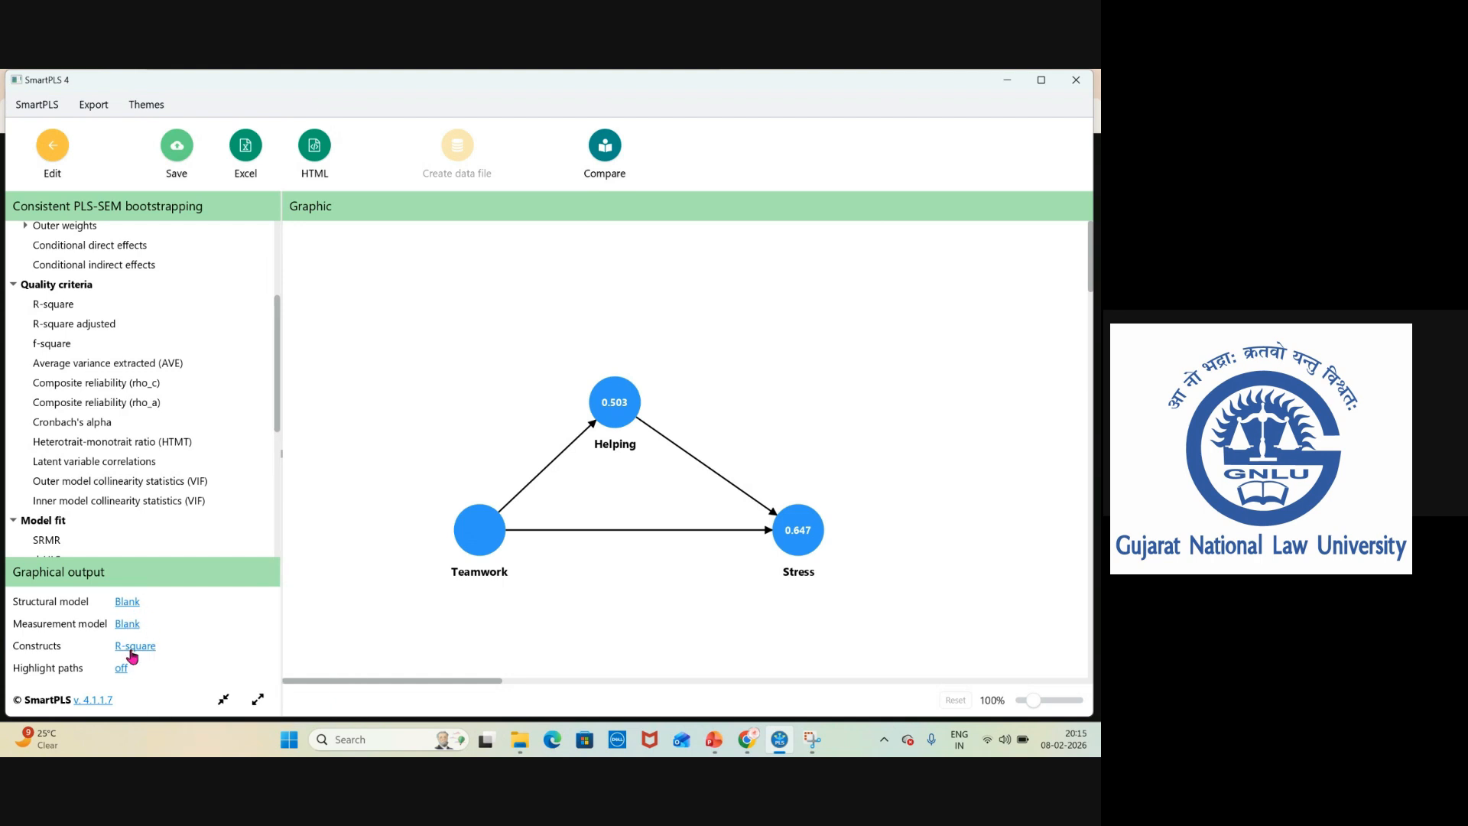
left_click(125, 602)
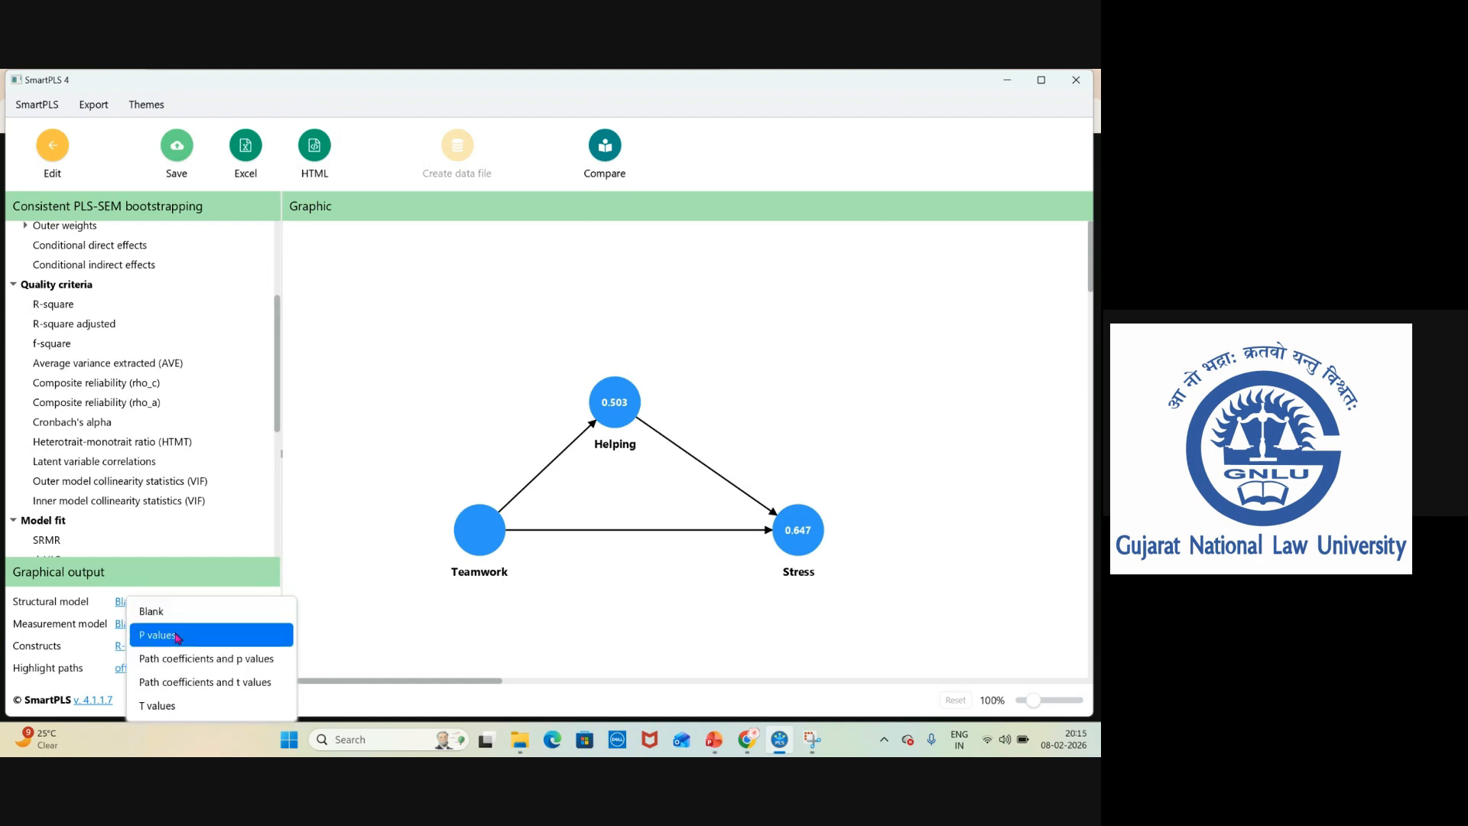
left_click(224, 659)
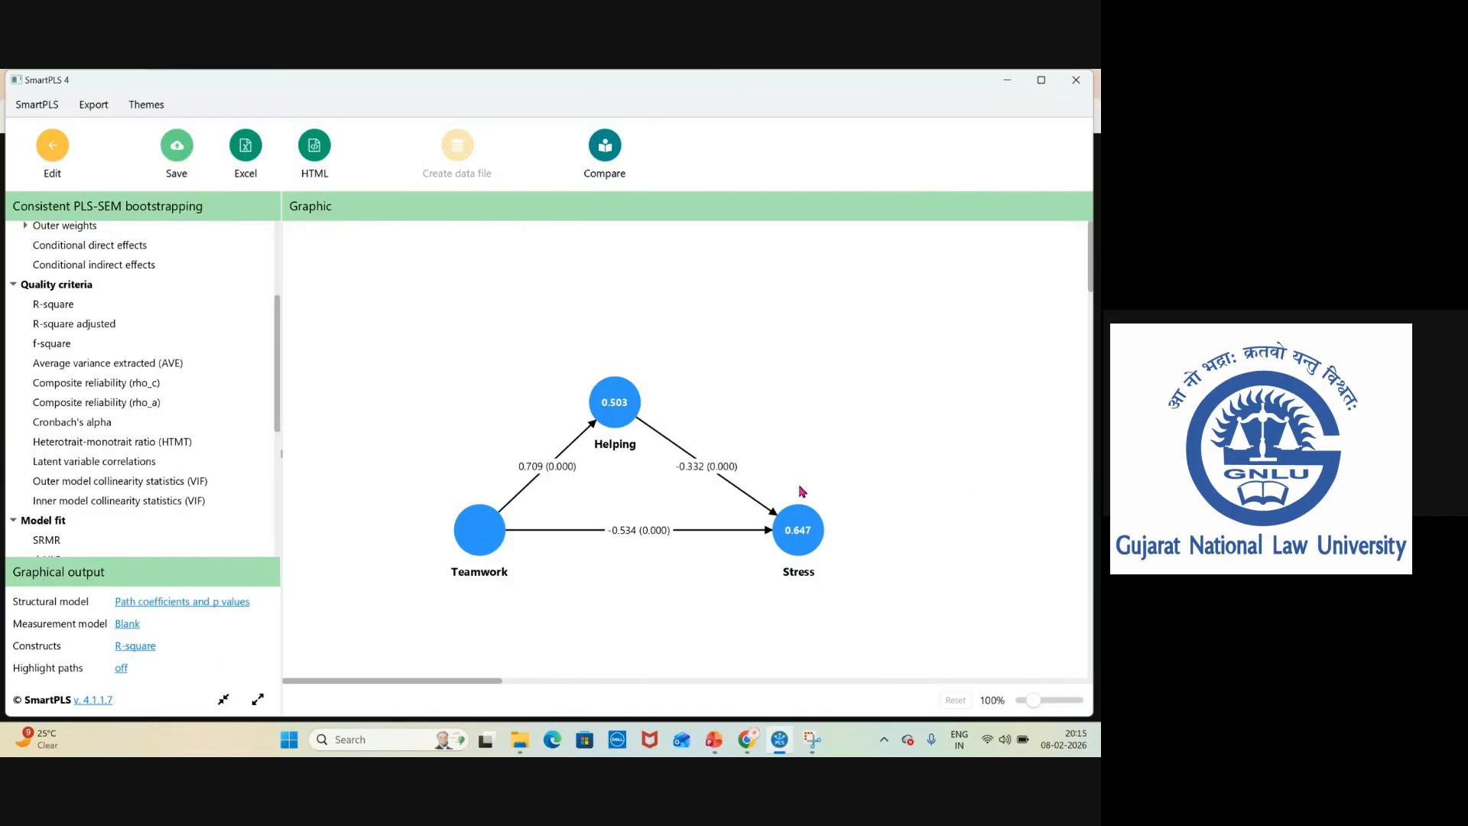
mouse_move(624, 399)
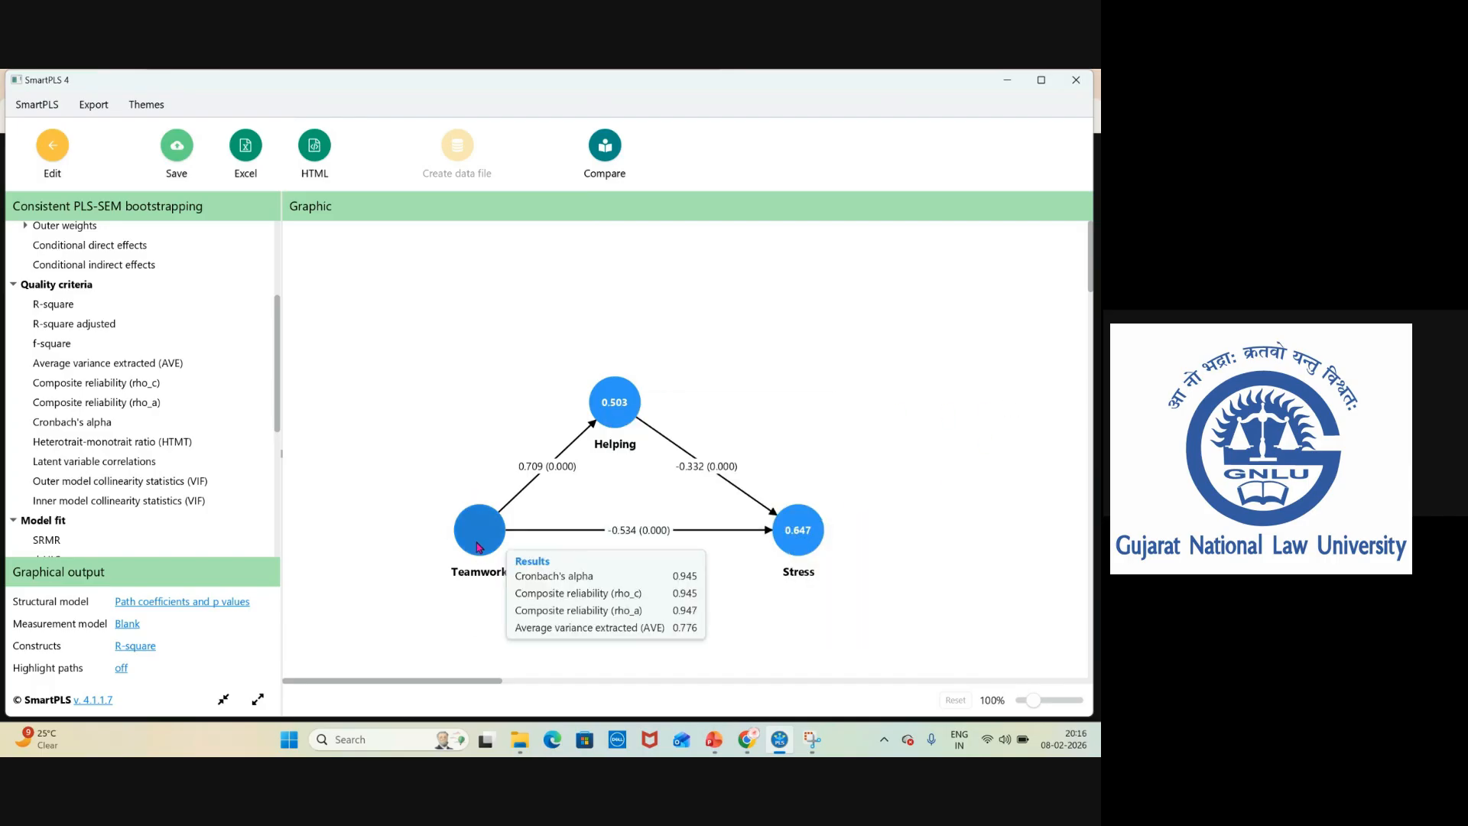
mouse_move(474, 540)
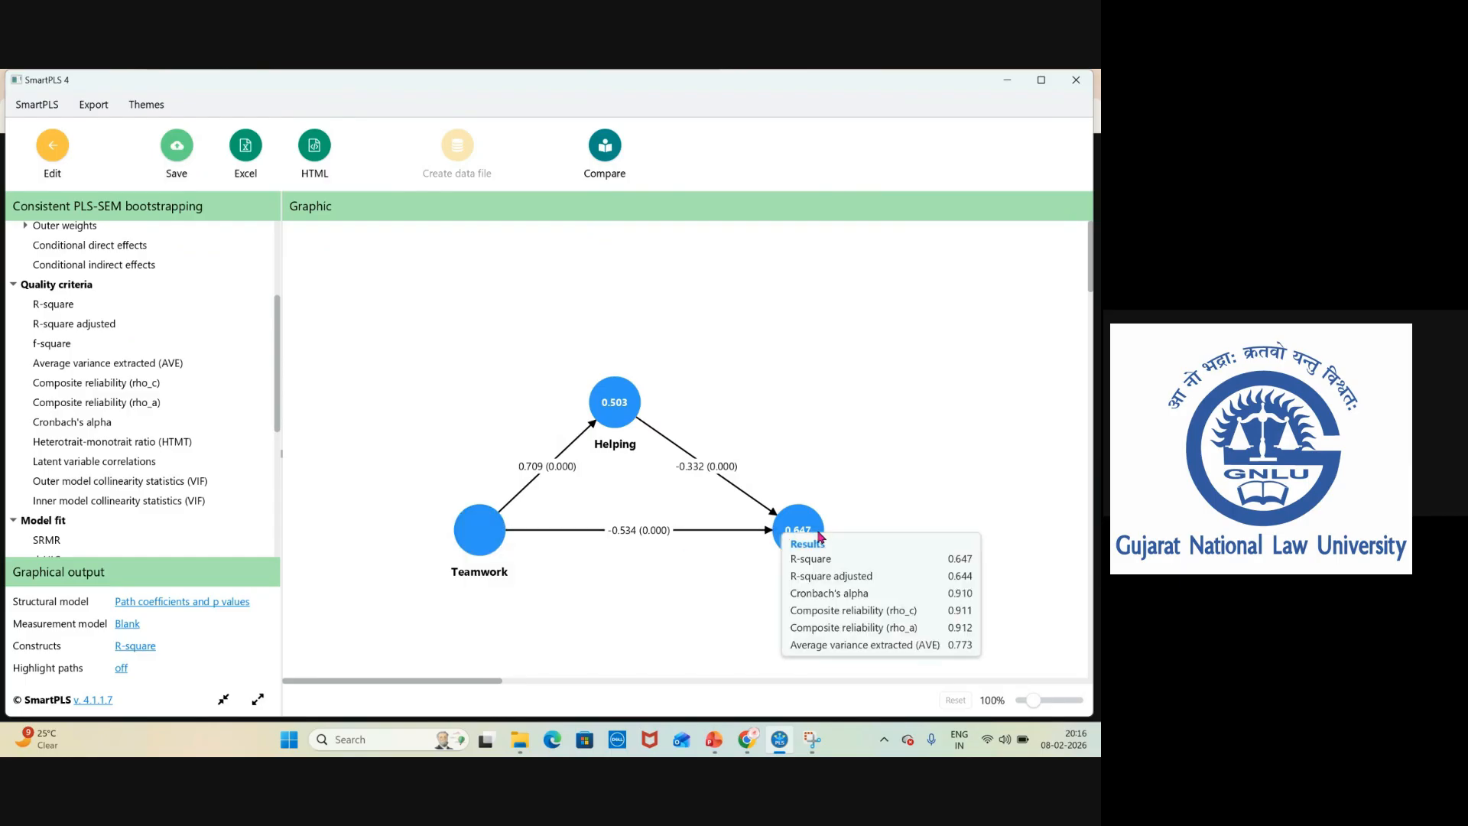
left_click(133, 647)
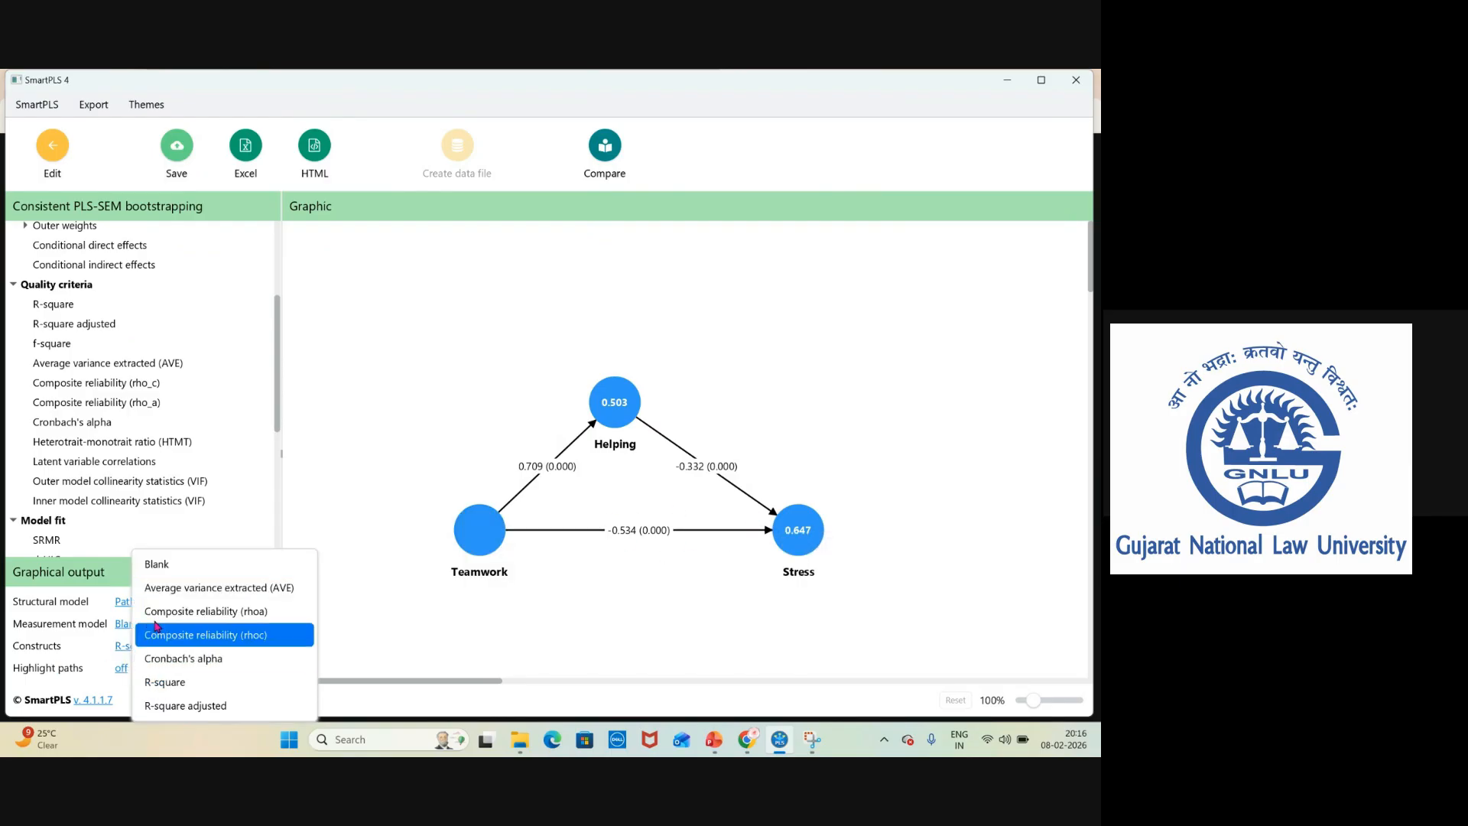
left_click(179, 563)
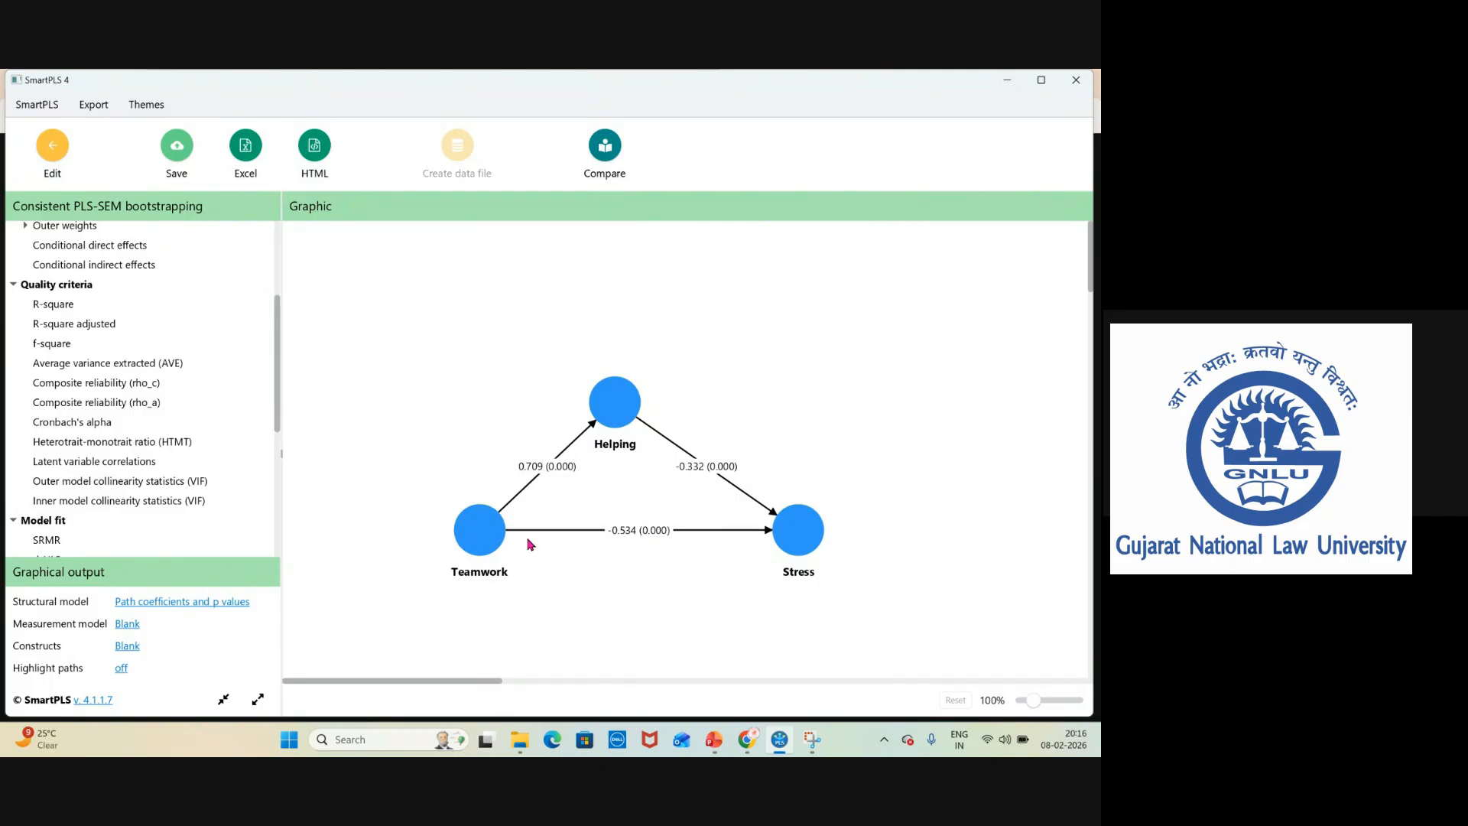
On slide 16, circle the sign-of-β direction section, circle the positive β and underline 'positive relationship'.
mouse_move(497, 539)
mouse_move(788, 533)
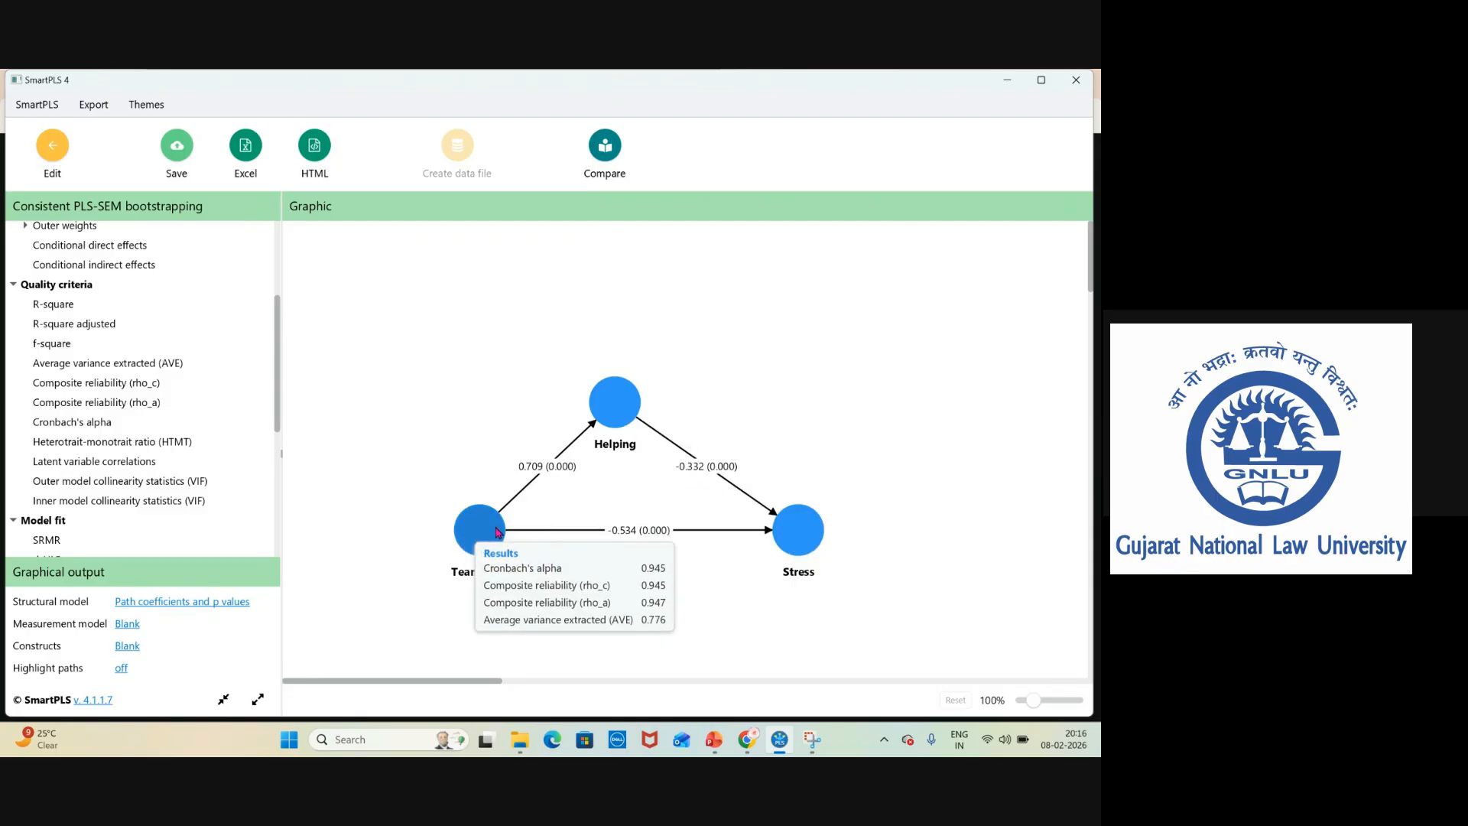
mouse_move(787, 545)
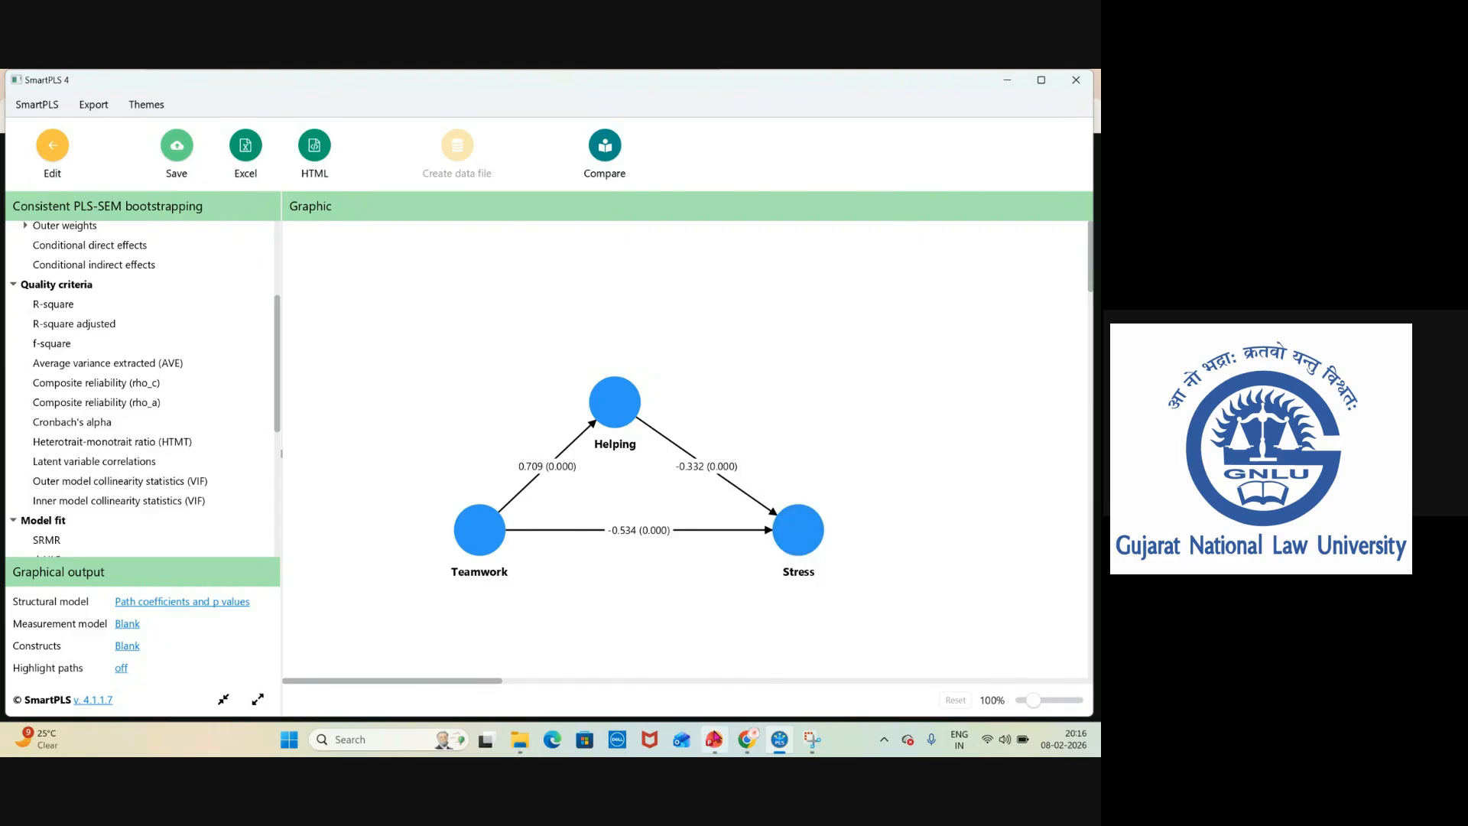
key("alt+Tab")
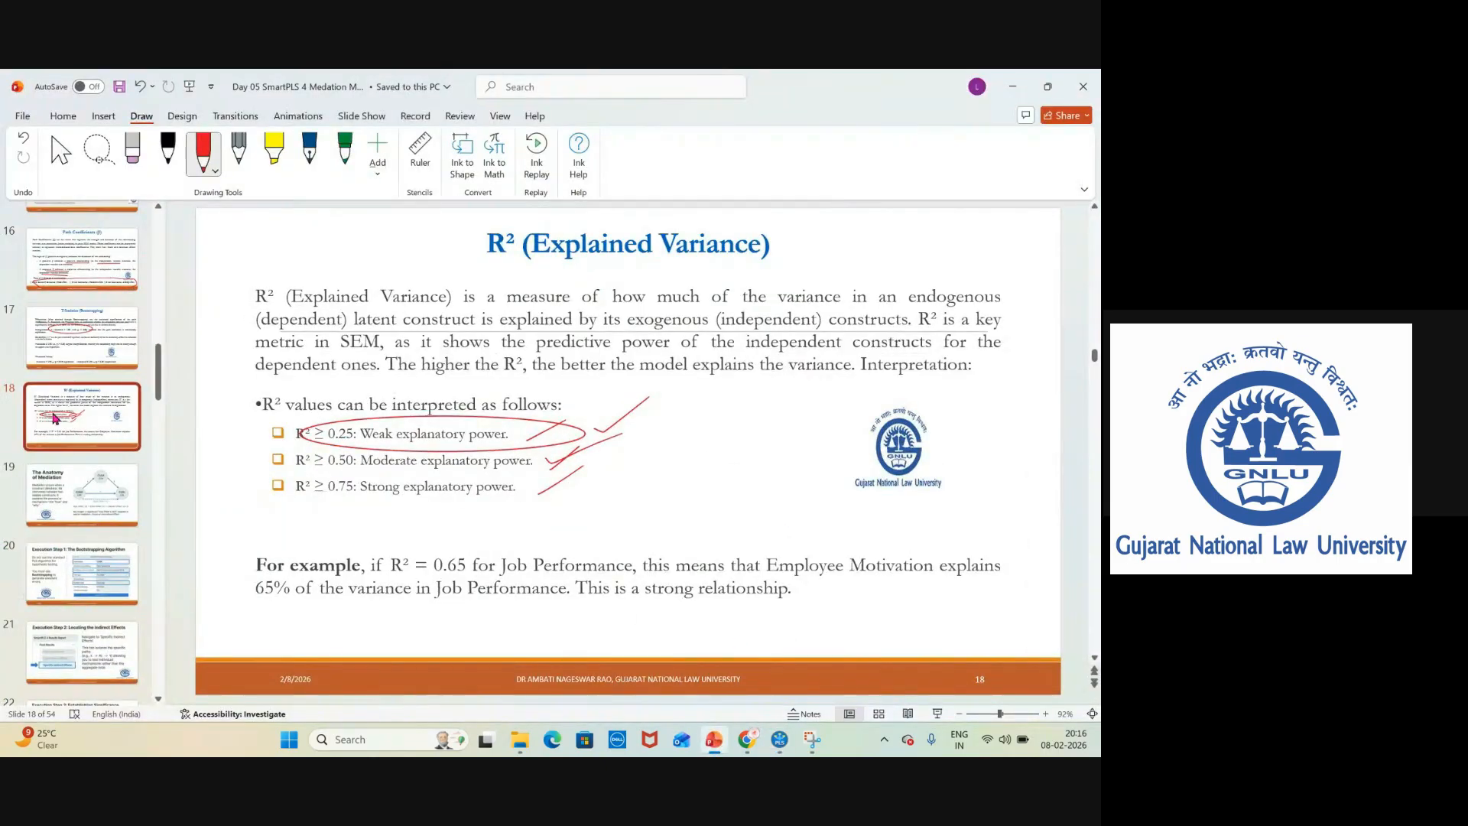
left_click(84, 336)
left_click(81, 258)
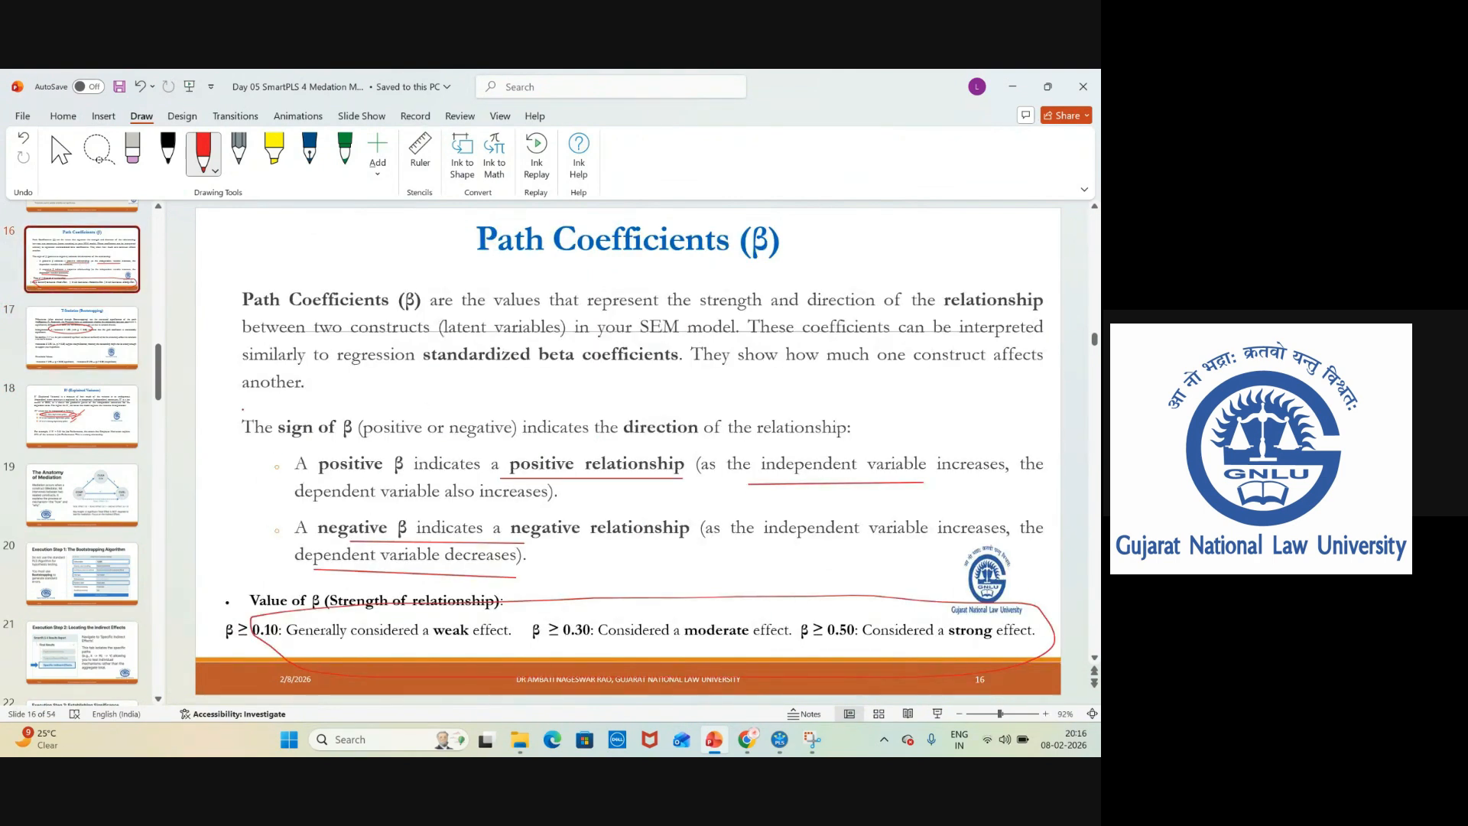
mouse_move(230, 403)
left_mouse_down()
mouse_move(677, 399)
mouse_move(1042, 443)
mouse_move(1059, 578)
mouse_move(1014, 636)
mouse_move(789, 668)
mouse_move(456, 668)
mouse_move(213, 633)
mouse_move(227, 407)
left_mouse_up()
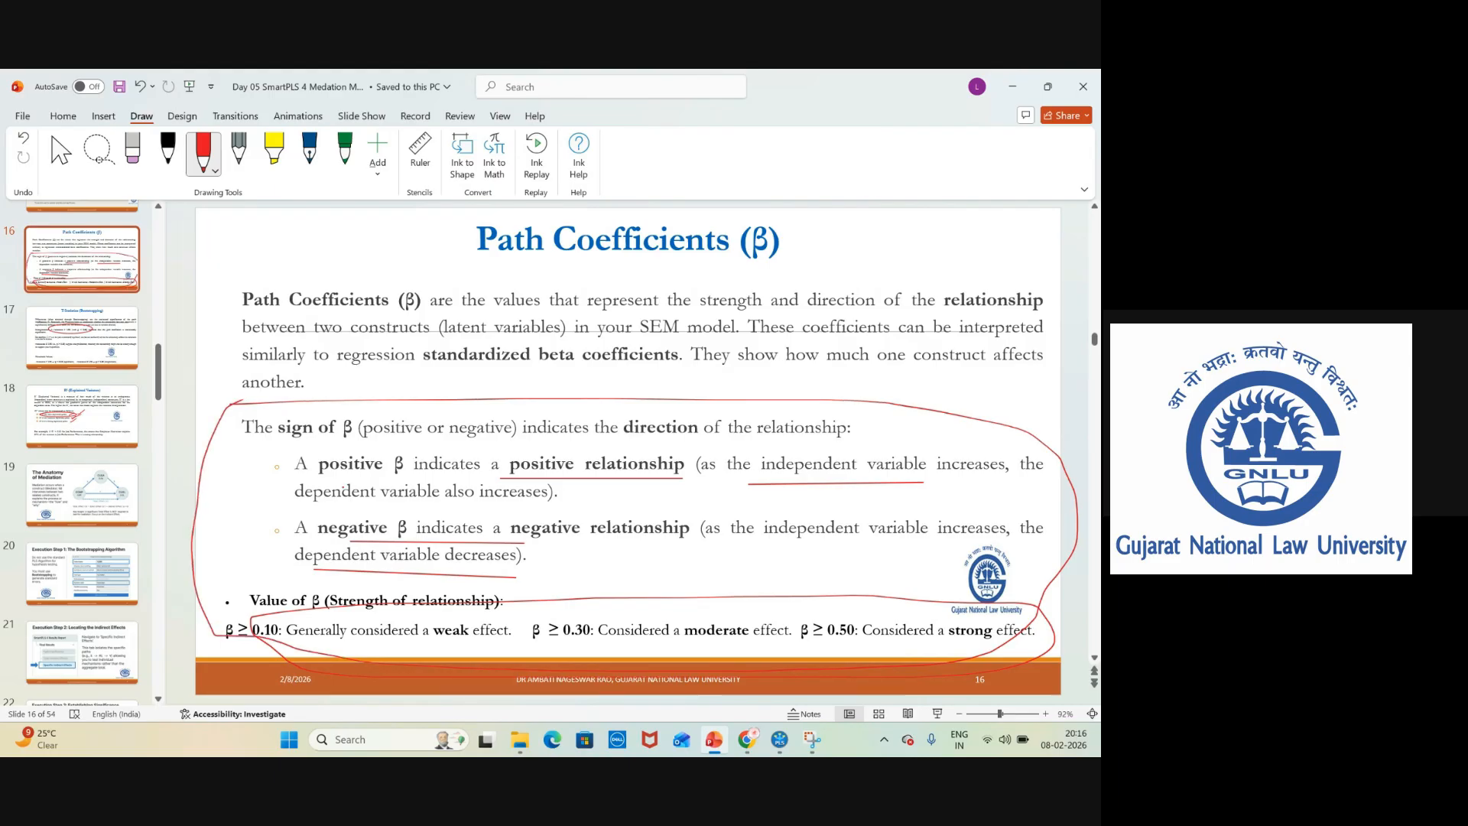
mouse_move(399, 475)
left_mouse_down()
mouse_move(483, 463)
mouse_move(375, 457)
mouse_move(388, 473)
left_mouse_up()
left_click_drag(523, 478, 695, 474)
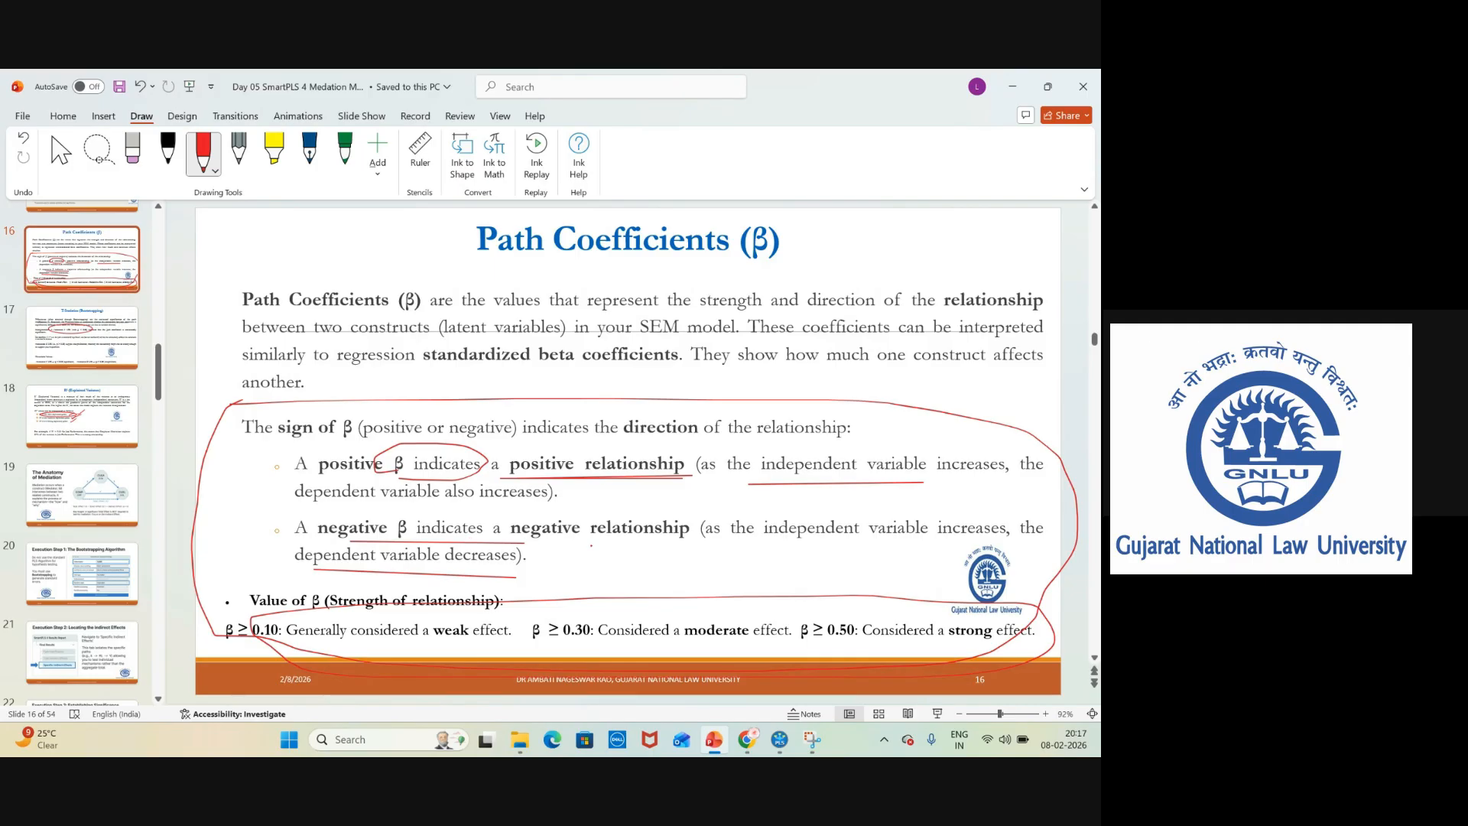
Switch to SmartPLS and set the bootstrapping graph's constructs to display R-square values.
left_click(779, 738)
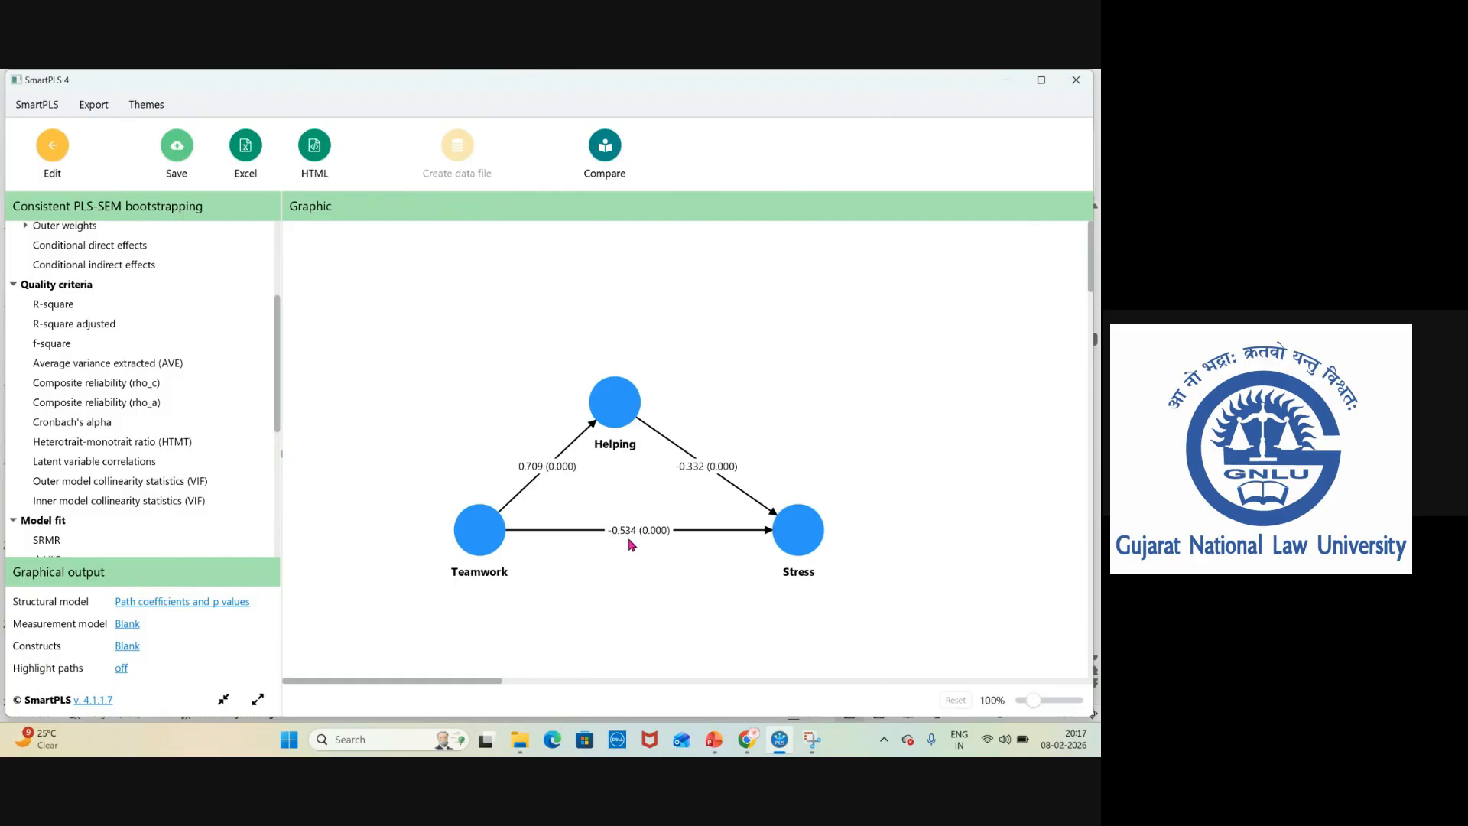
mouse_move(480, 544)
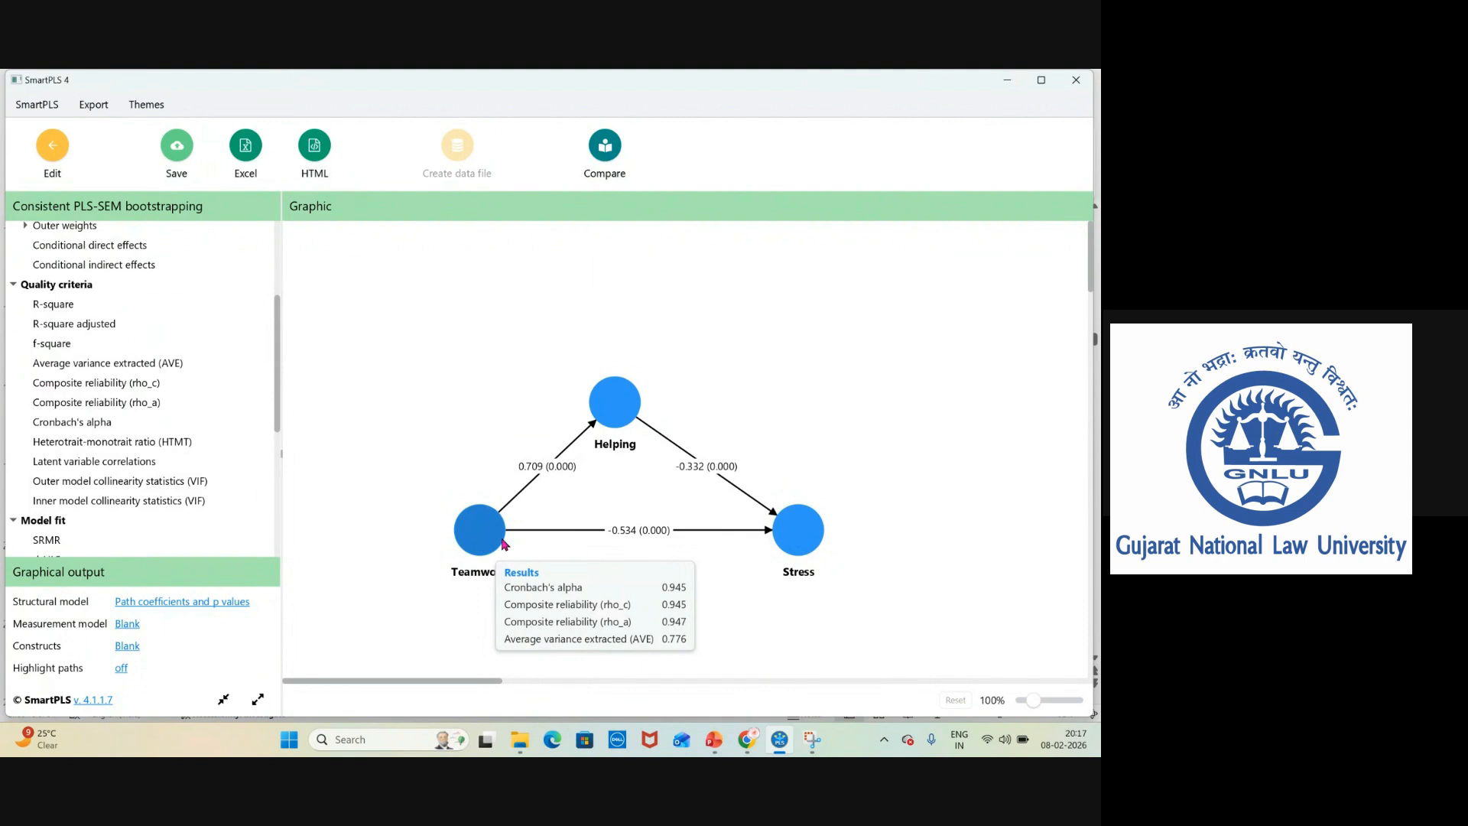
mouse_move(791, 545)
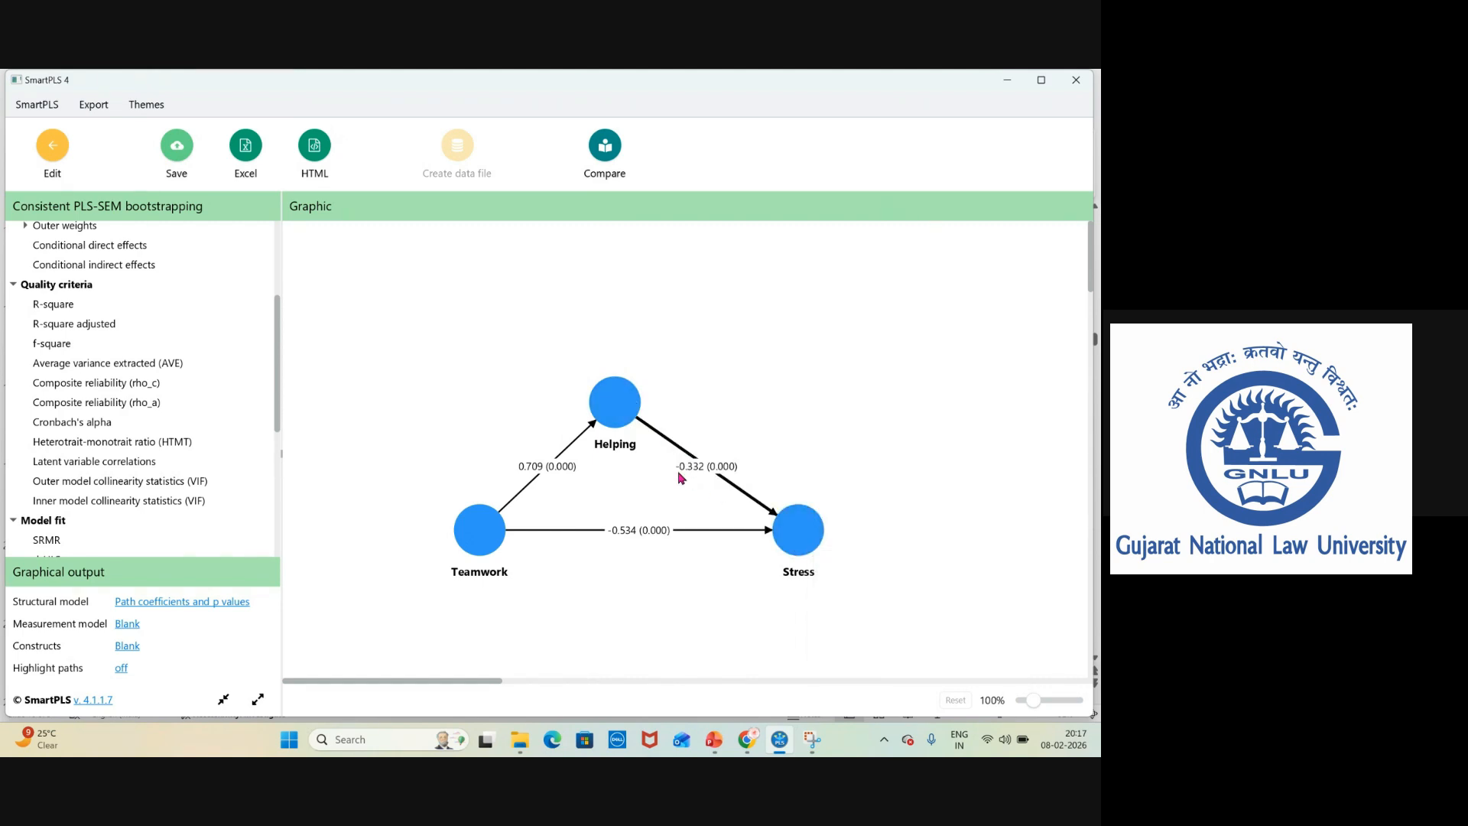
mouse_move(611, 396)
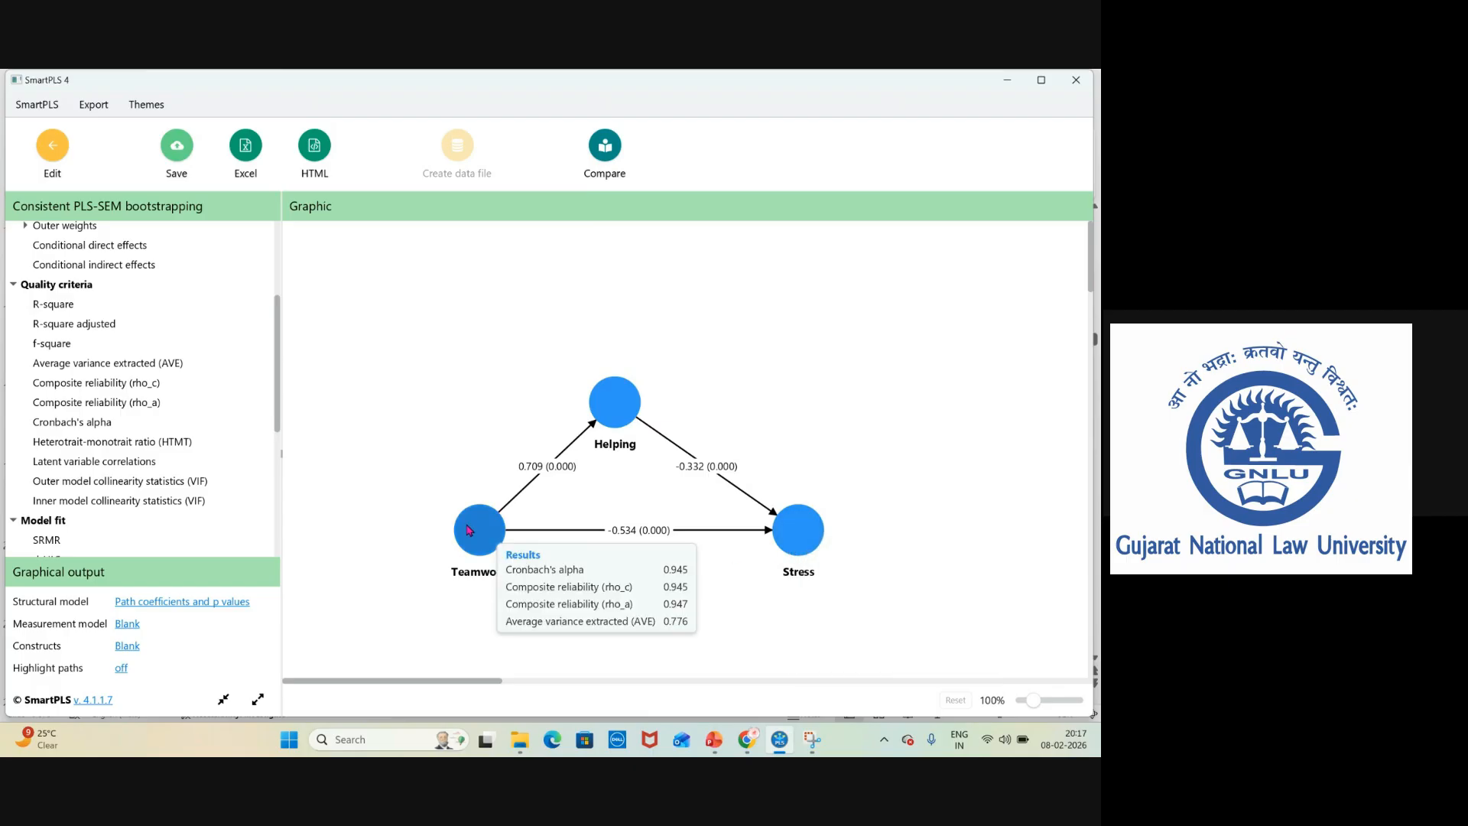
mouse_move(612, 423)
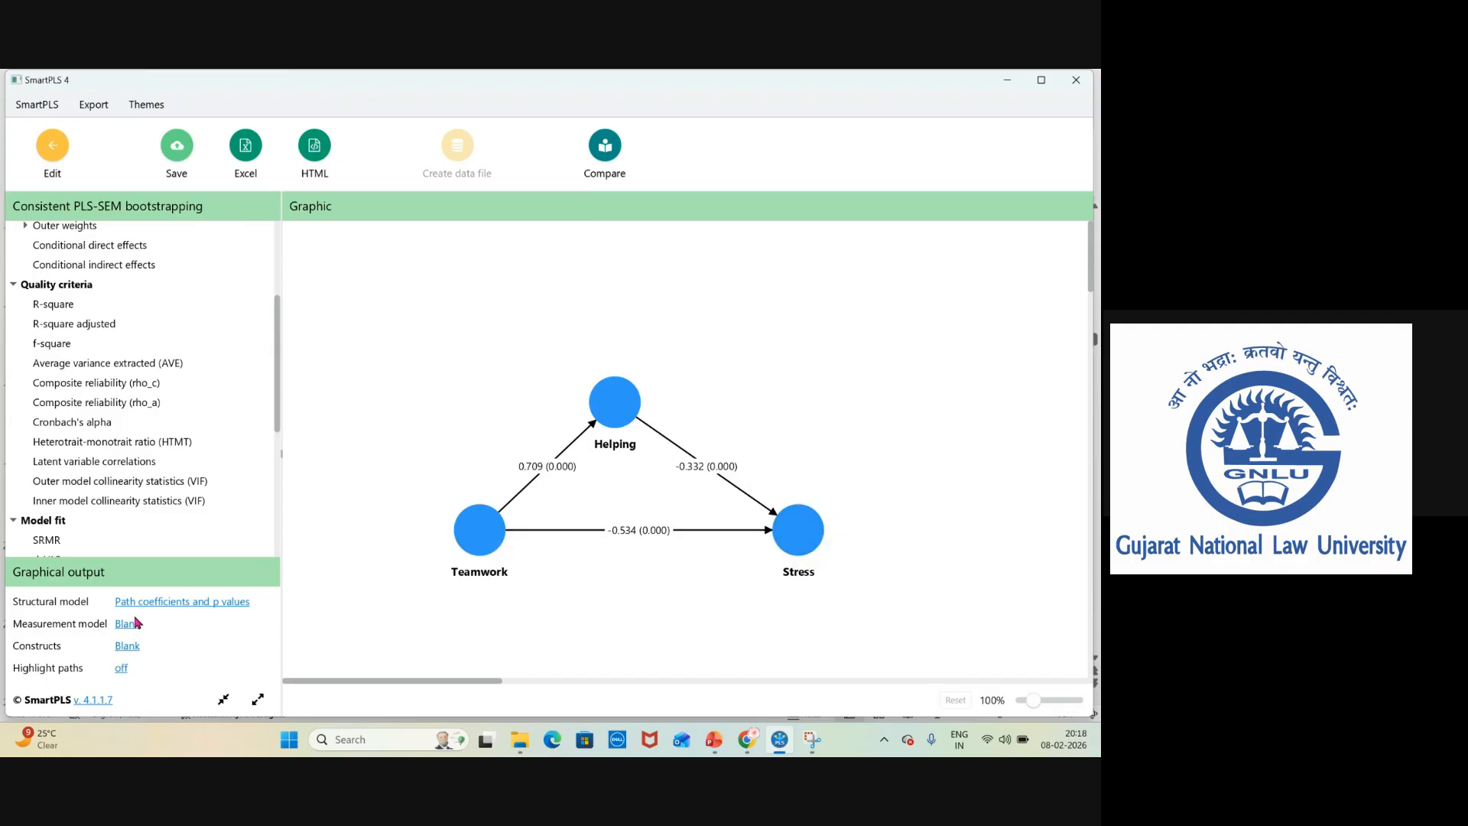
left_click(127, 646)
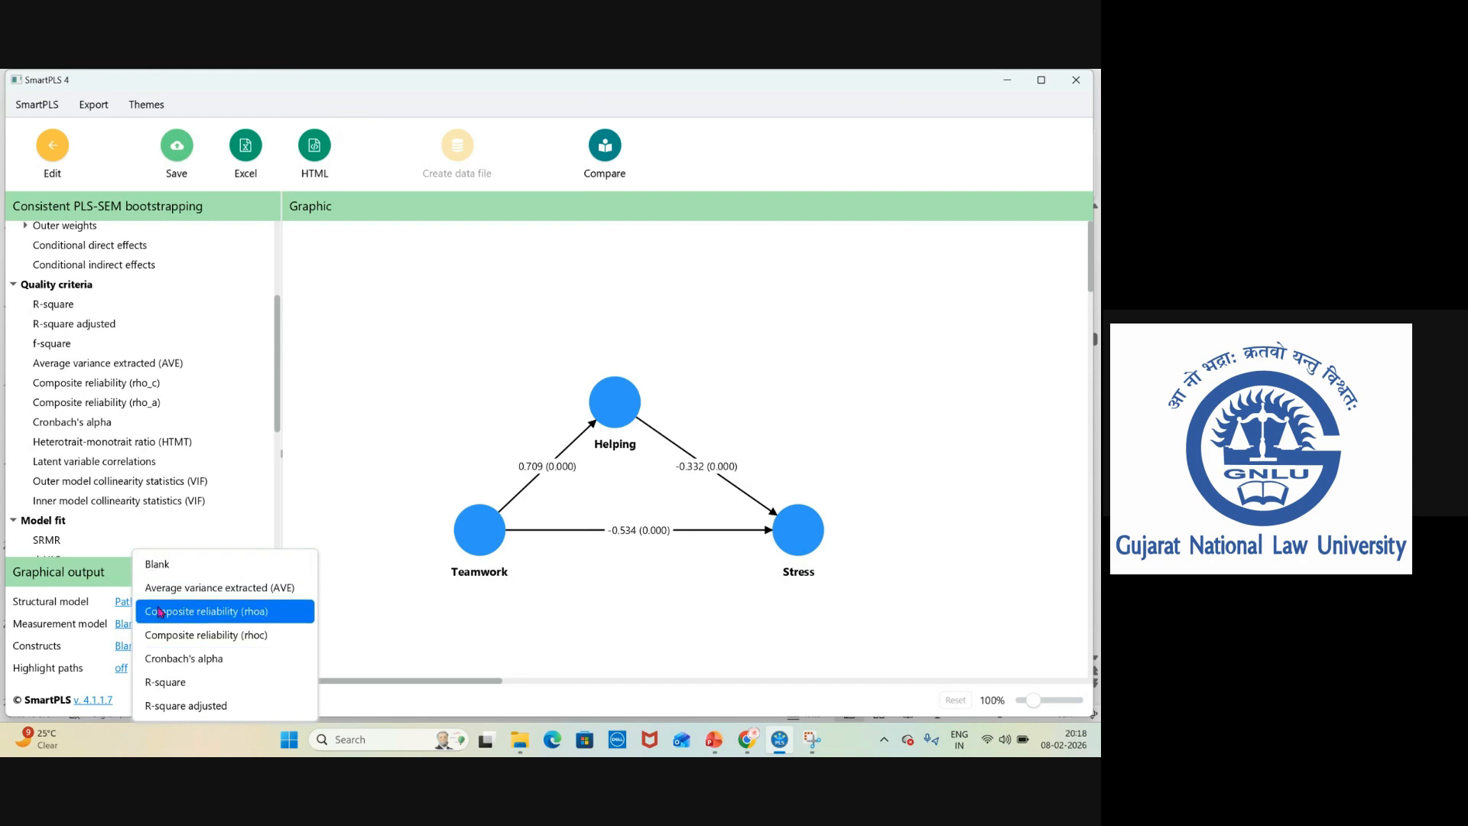
left_click(177, 682)
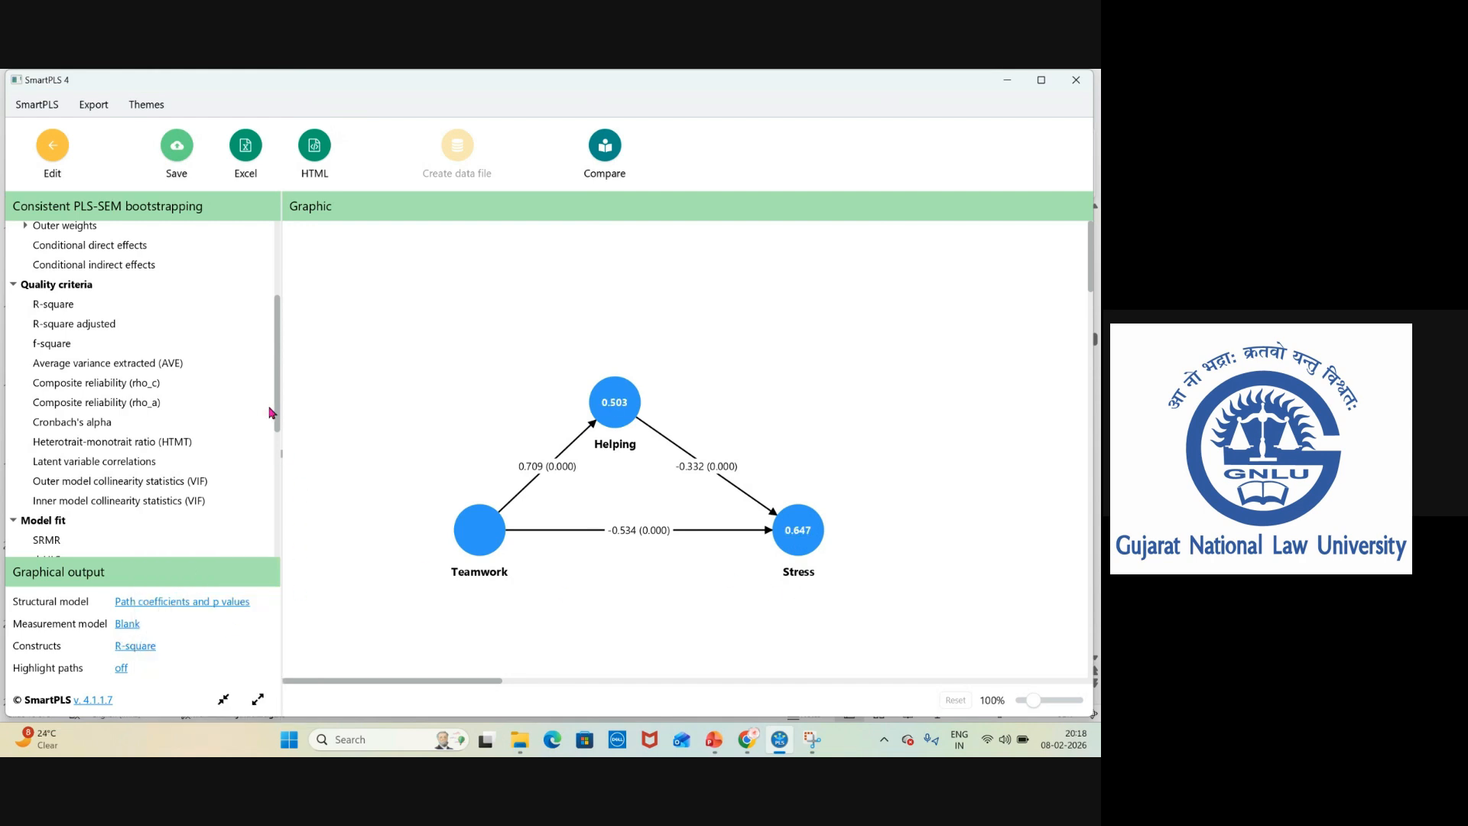
Return to the model editor and run the Consistent PLS-SEM algorithm with path weighting and standardized results.
scroll(272, 413, "down", 2)
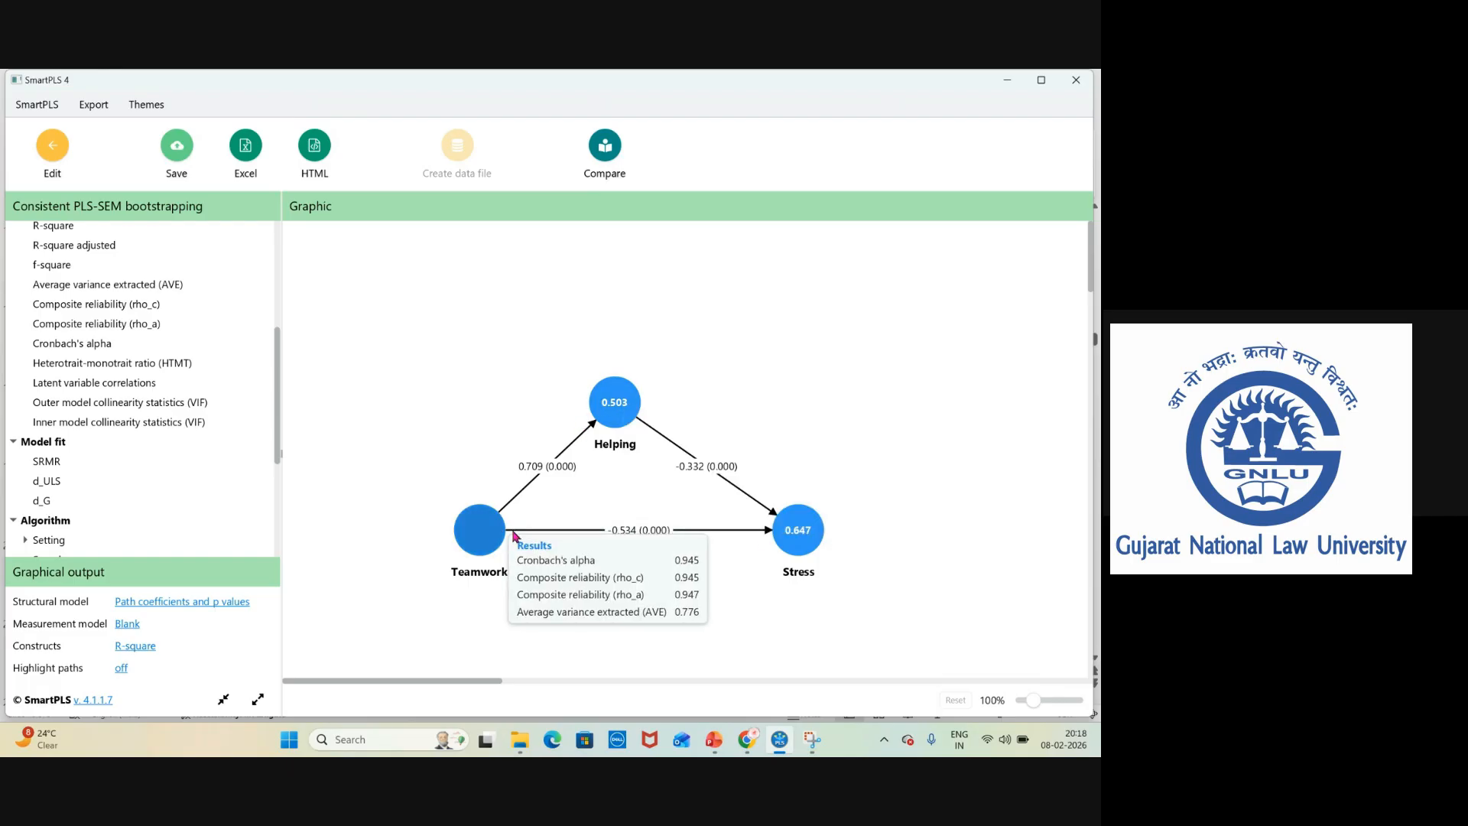
mouse_move(482, 526)
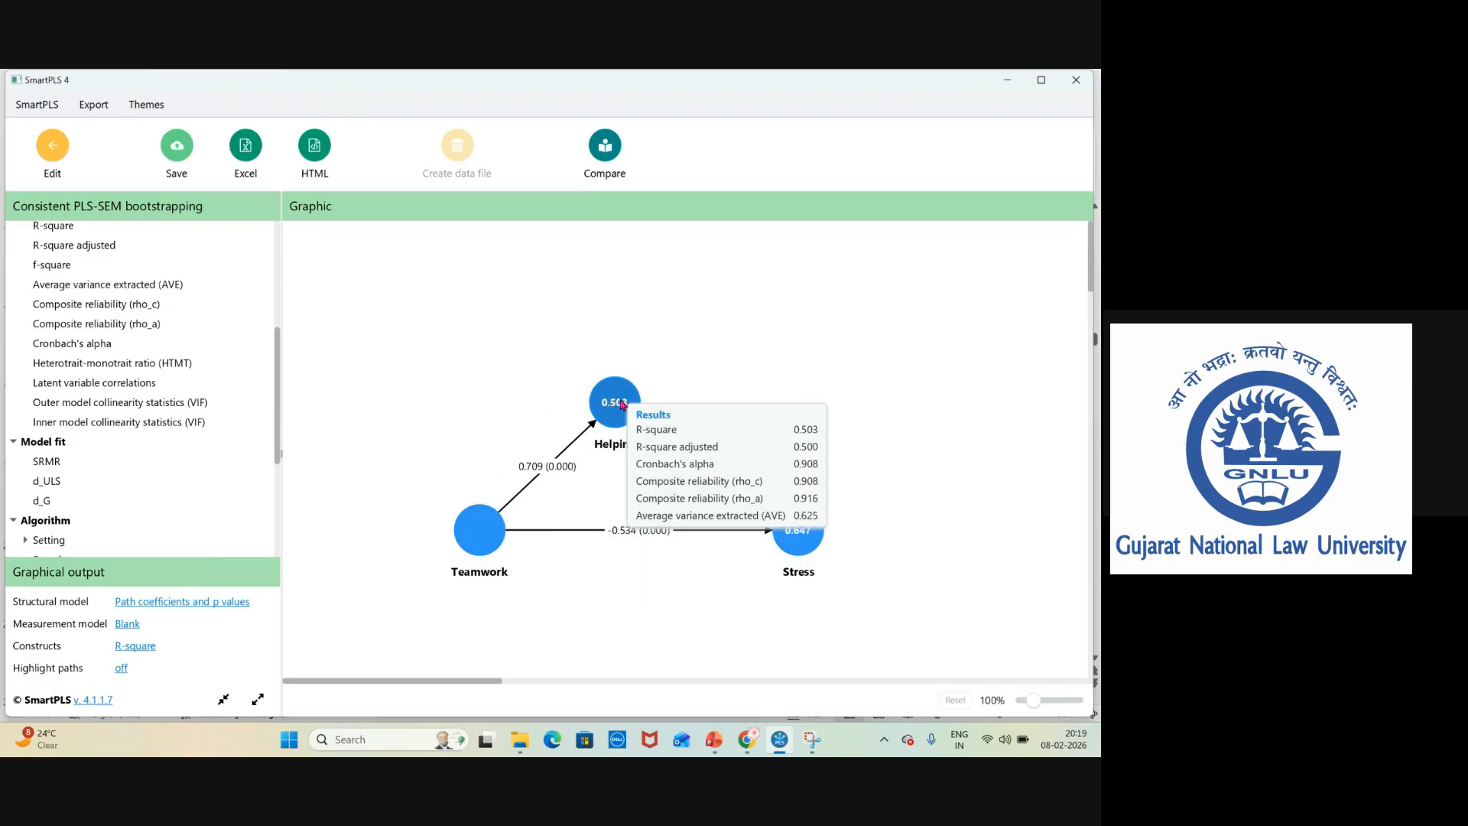
mouse_move(590, 446)
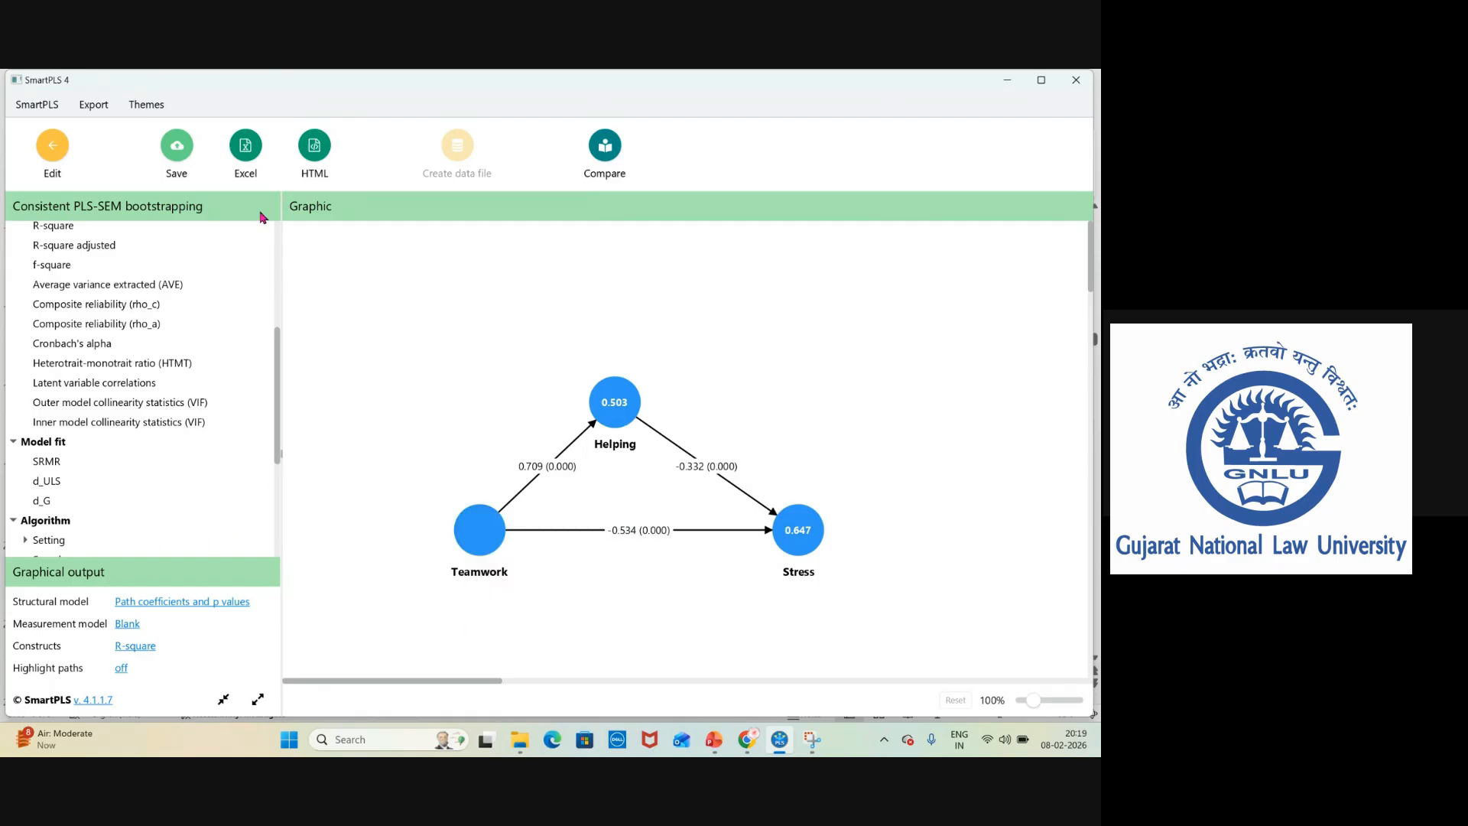
left_click(52, 149)
left_click(267, 164)
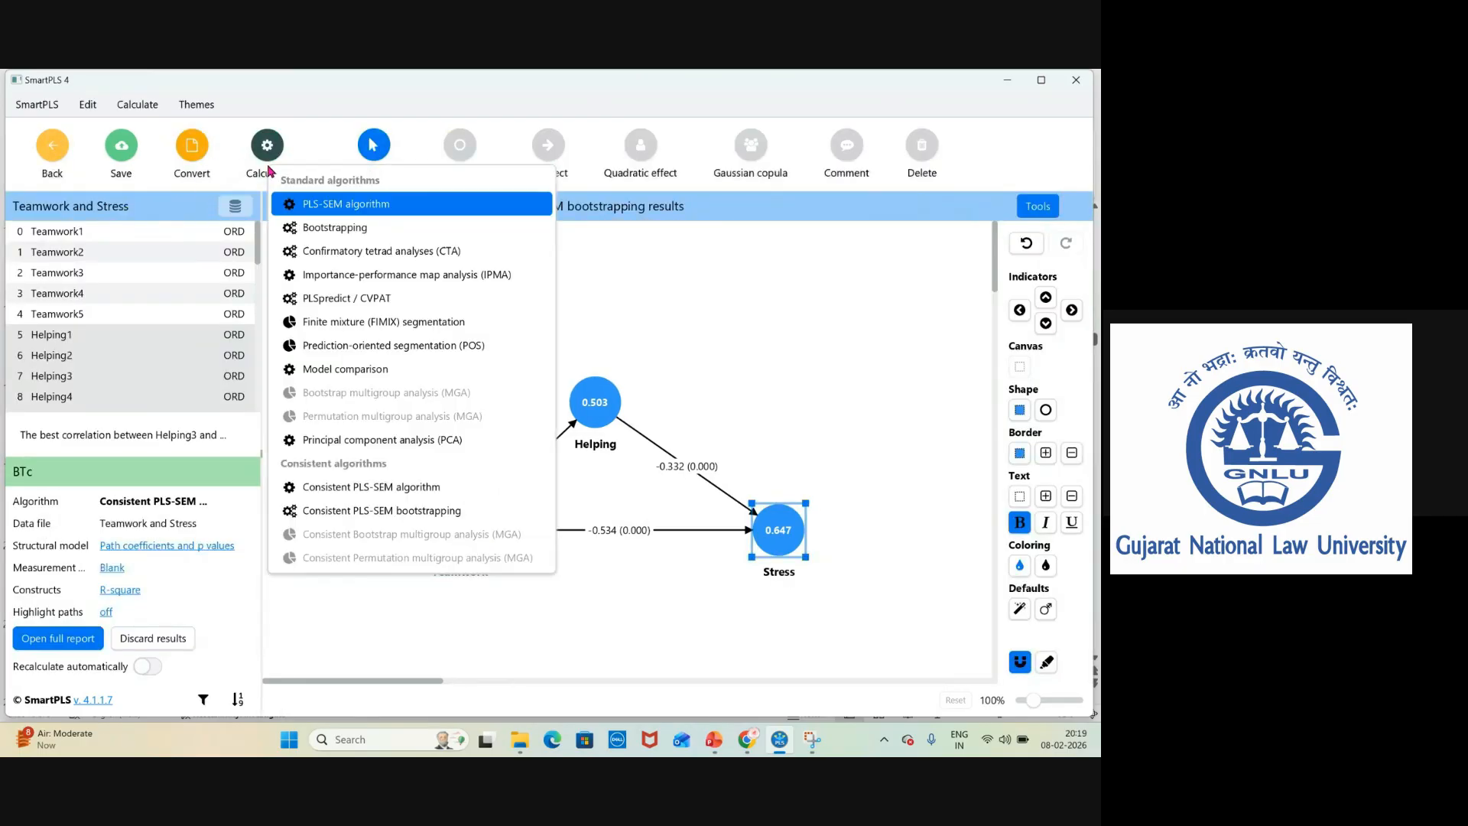
left_click(412, 491)
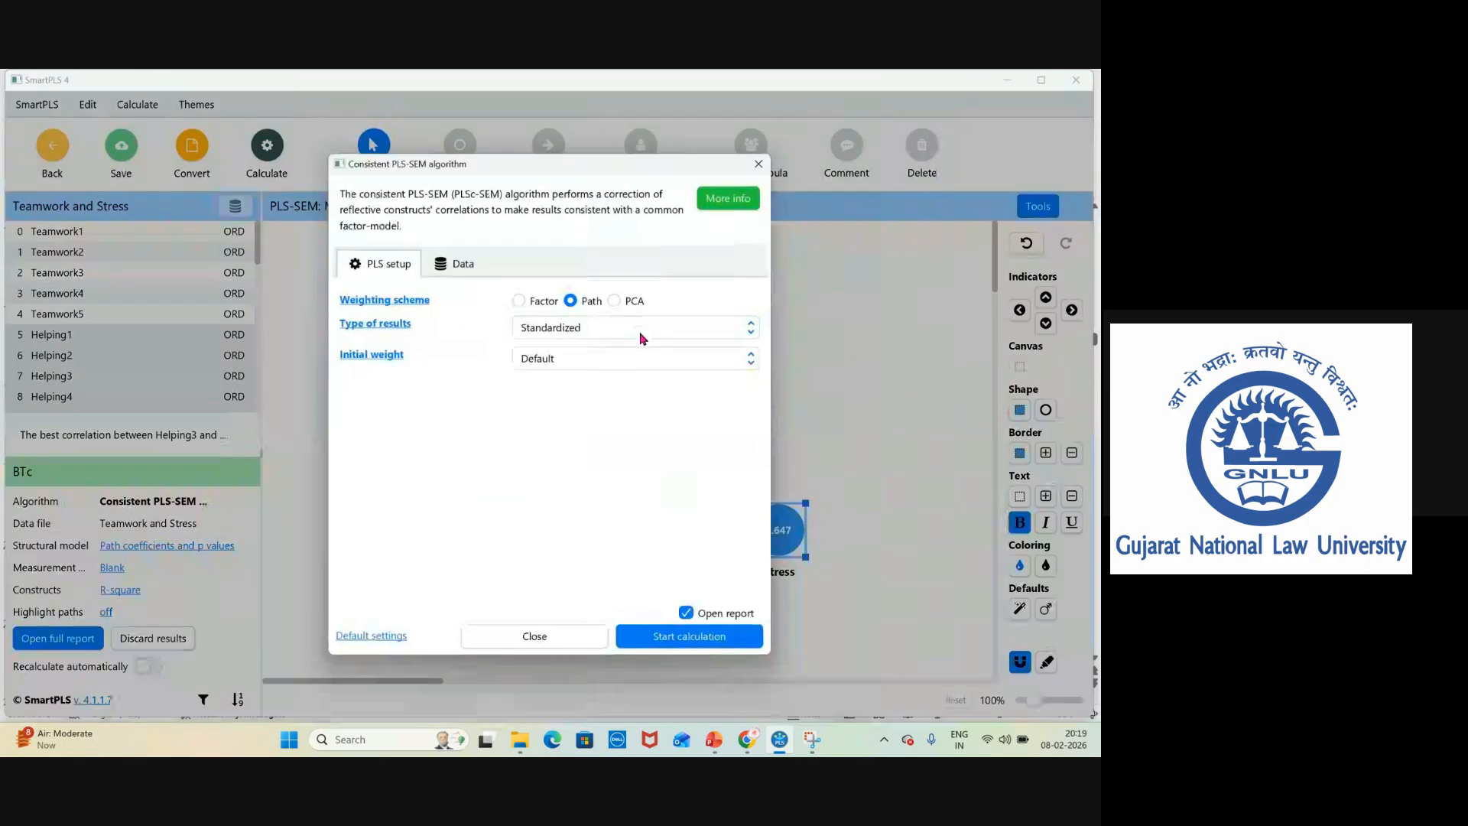
left_click(691, 640)
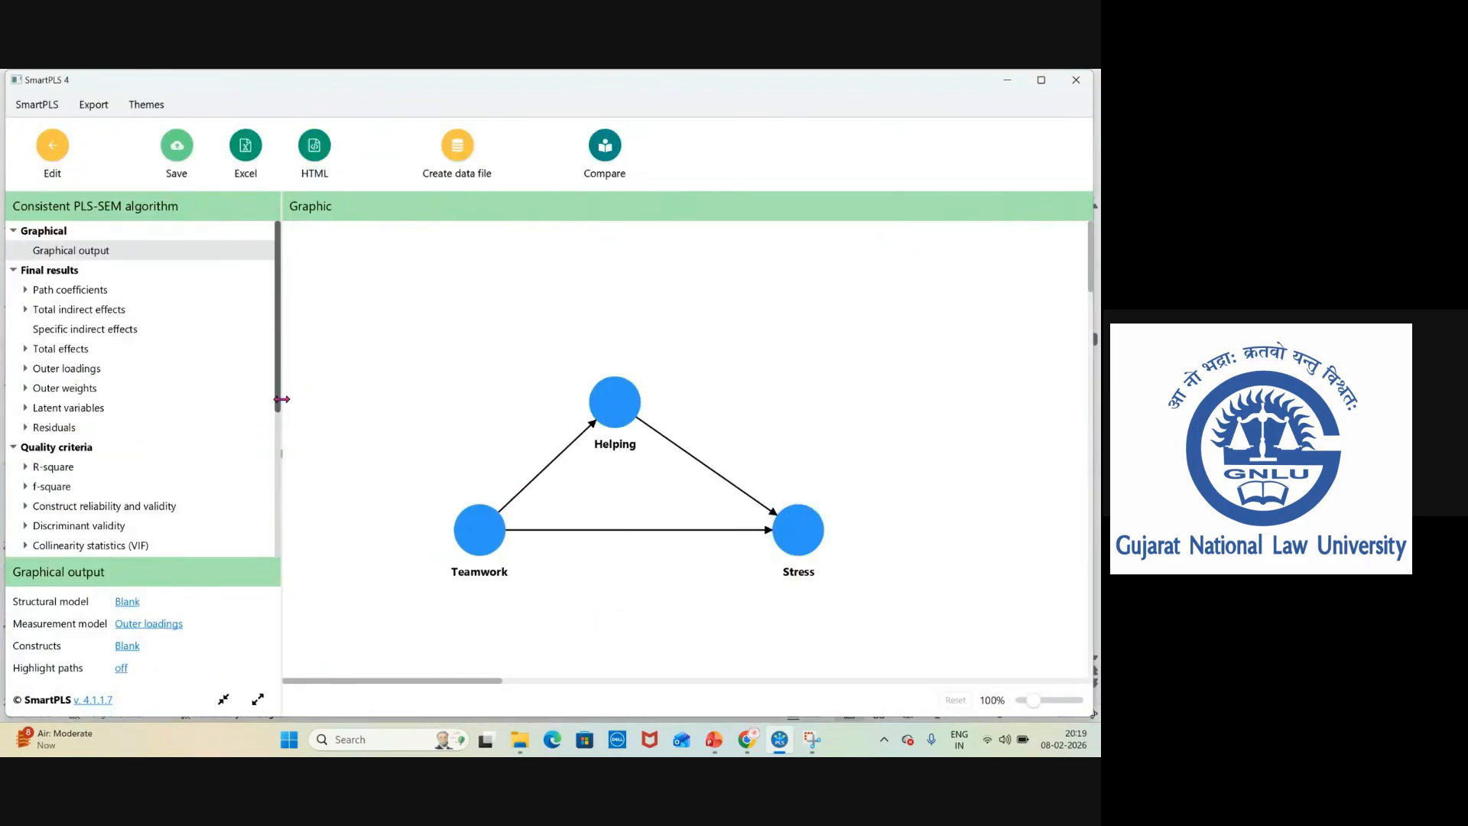
Set the algorithm graph's measurement model display to Blank.
scroll(277, 391, "down", 3)
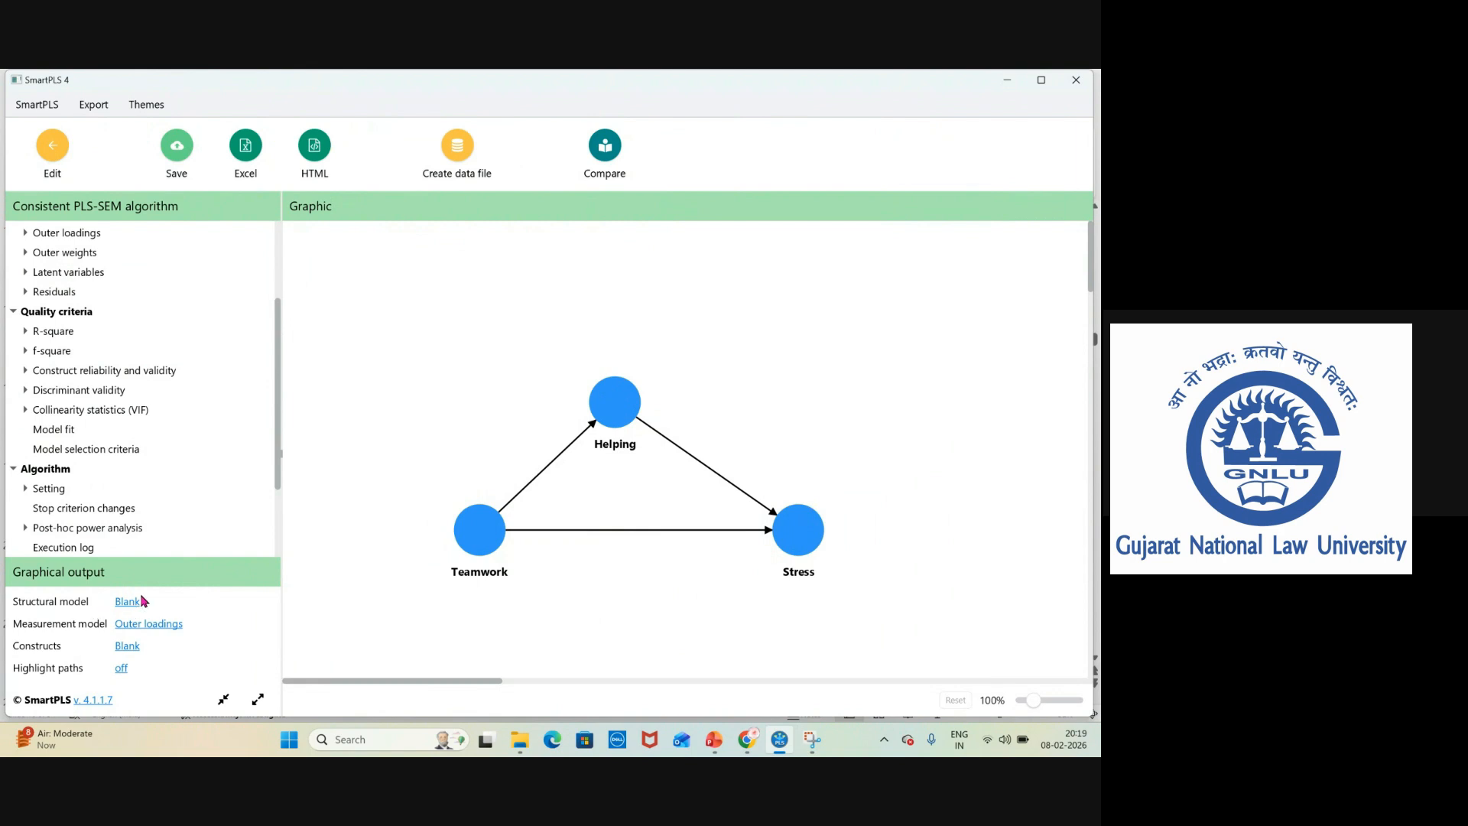
left_click(147, 625)
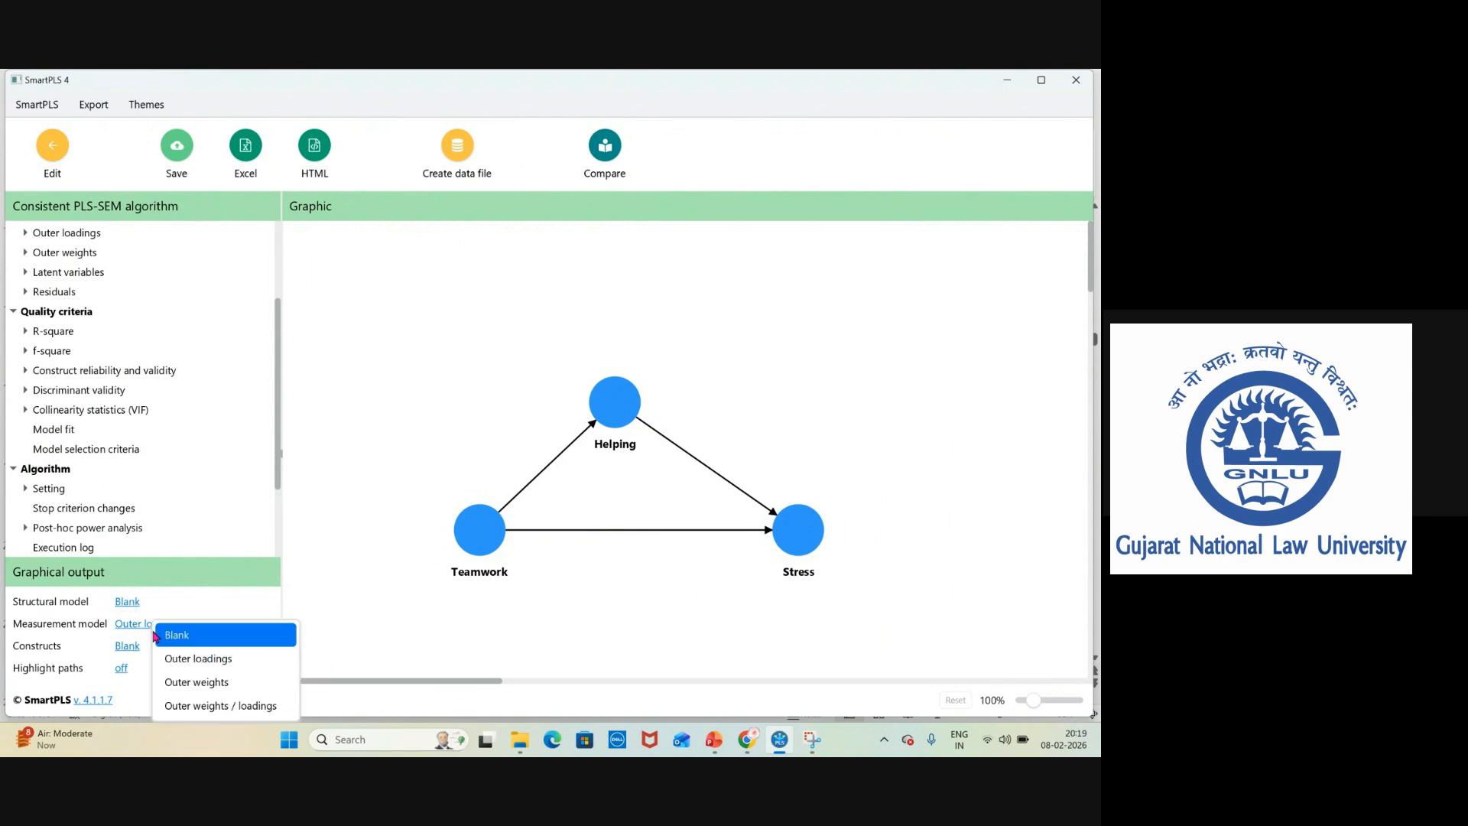
left_click(177, 635)
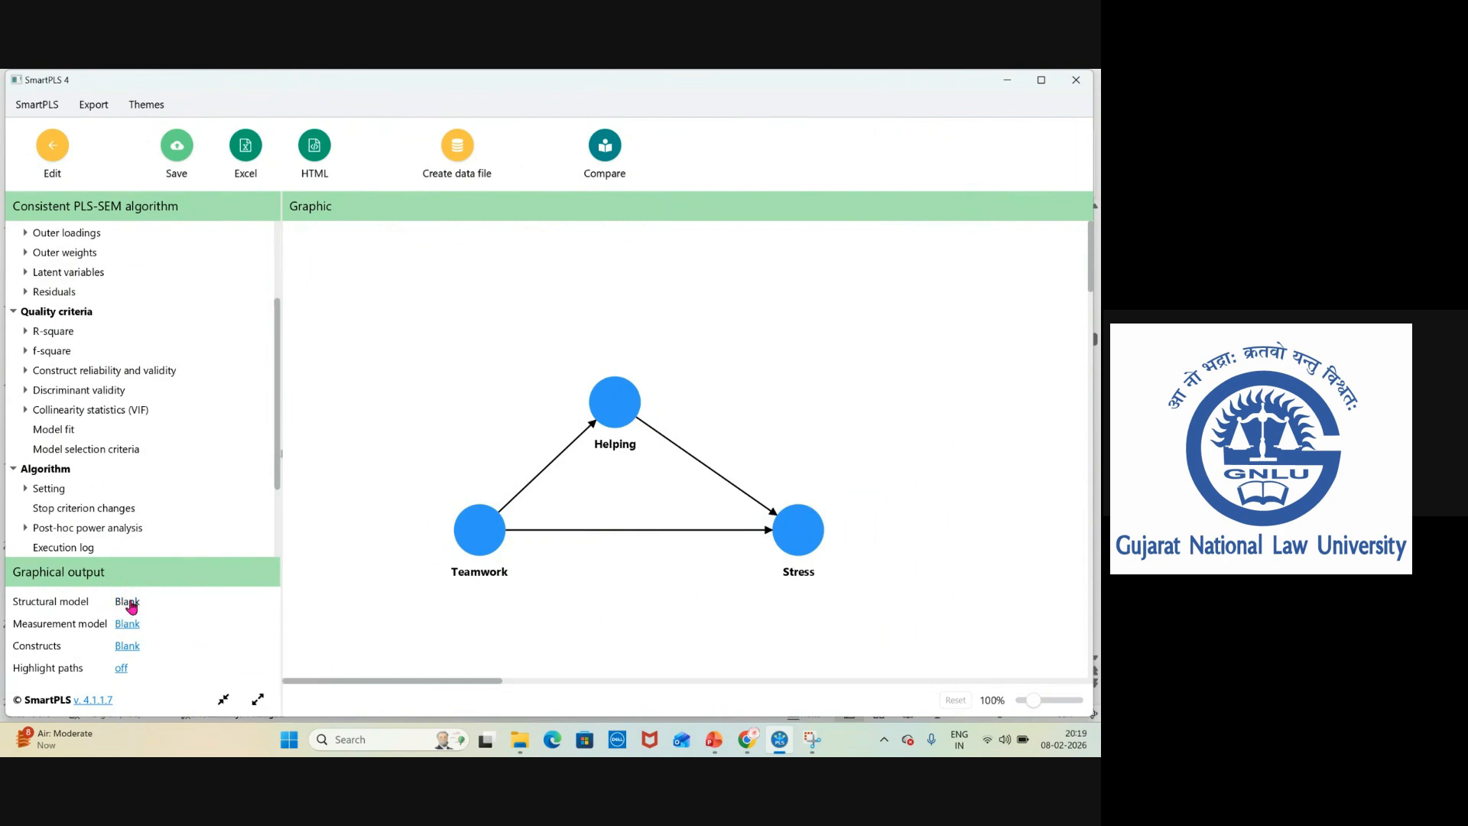
Show f-square values on the paths and R-square values on the constructs in the algorithm graph.
left_click(127, 602)
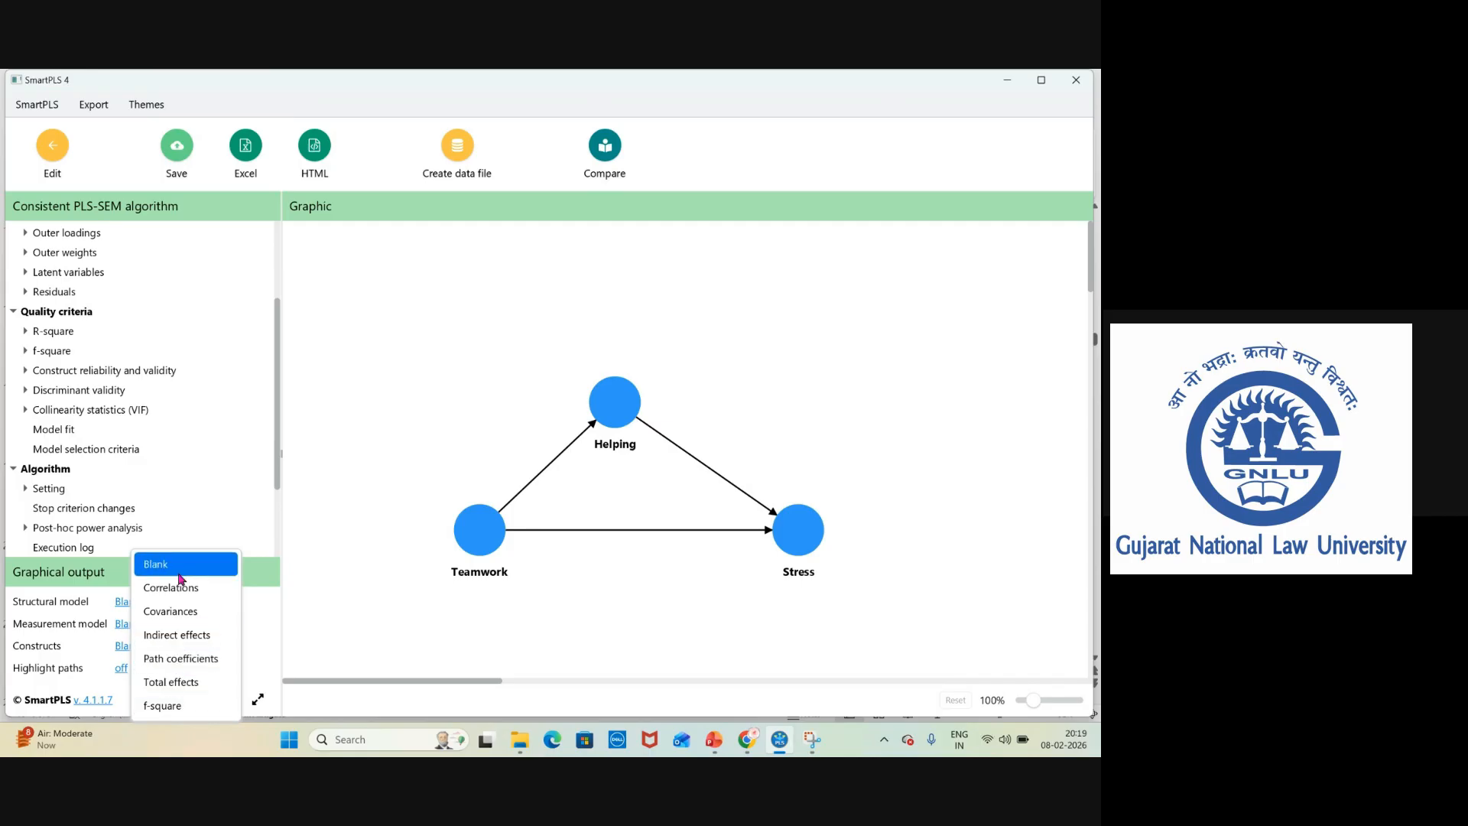
left_click(162, 710)
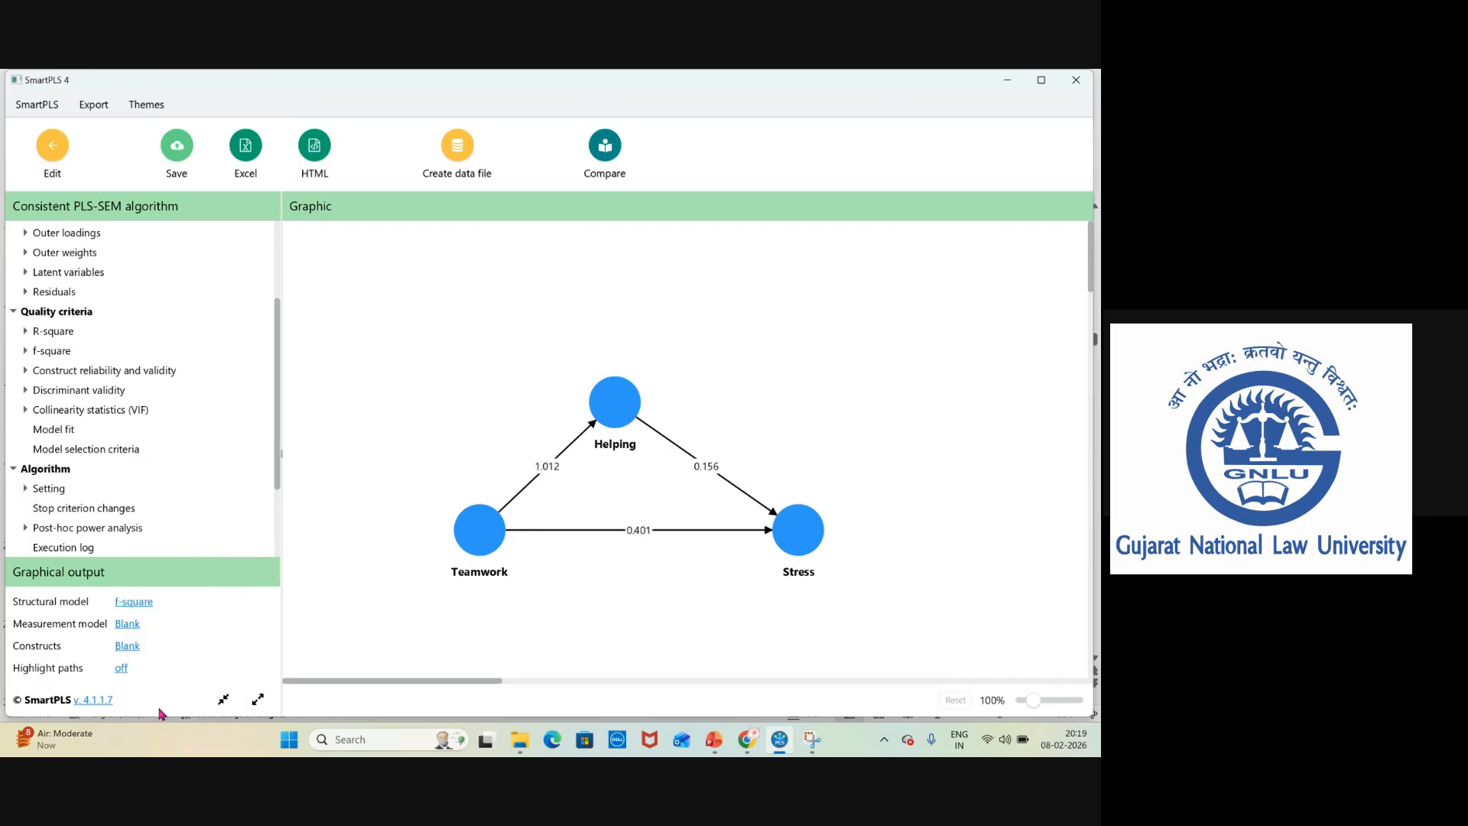
left_click(127, 646)
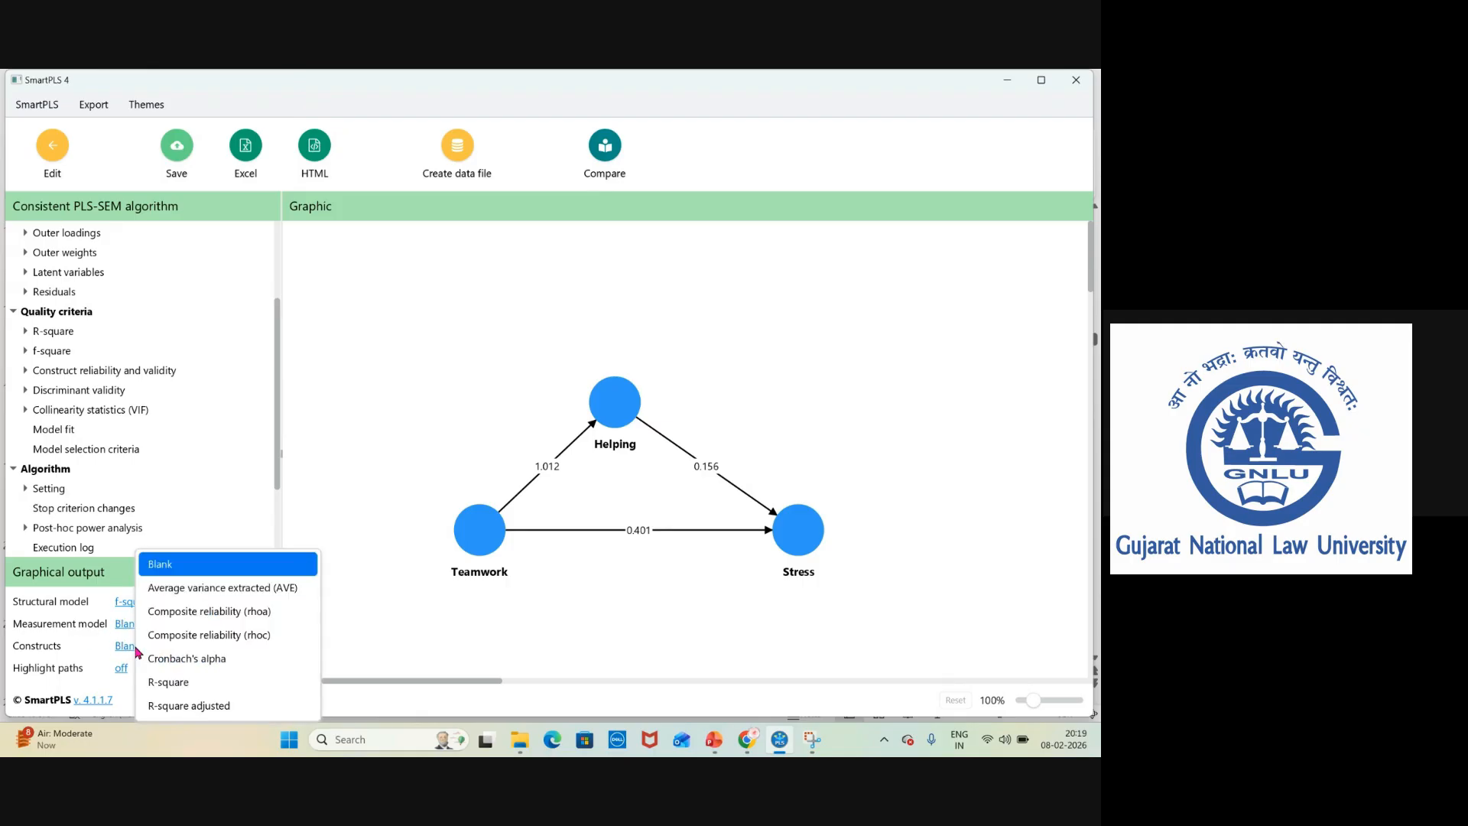
left_click(180, 683)
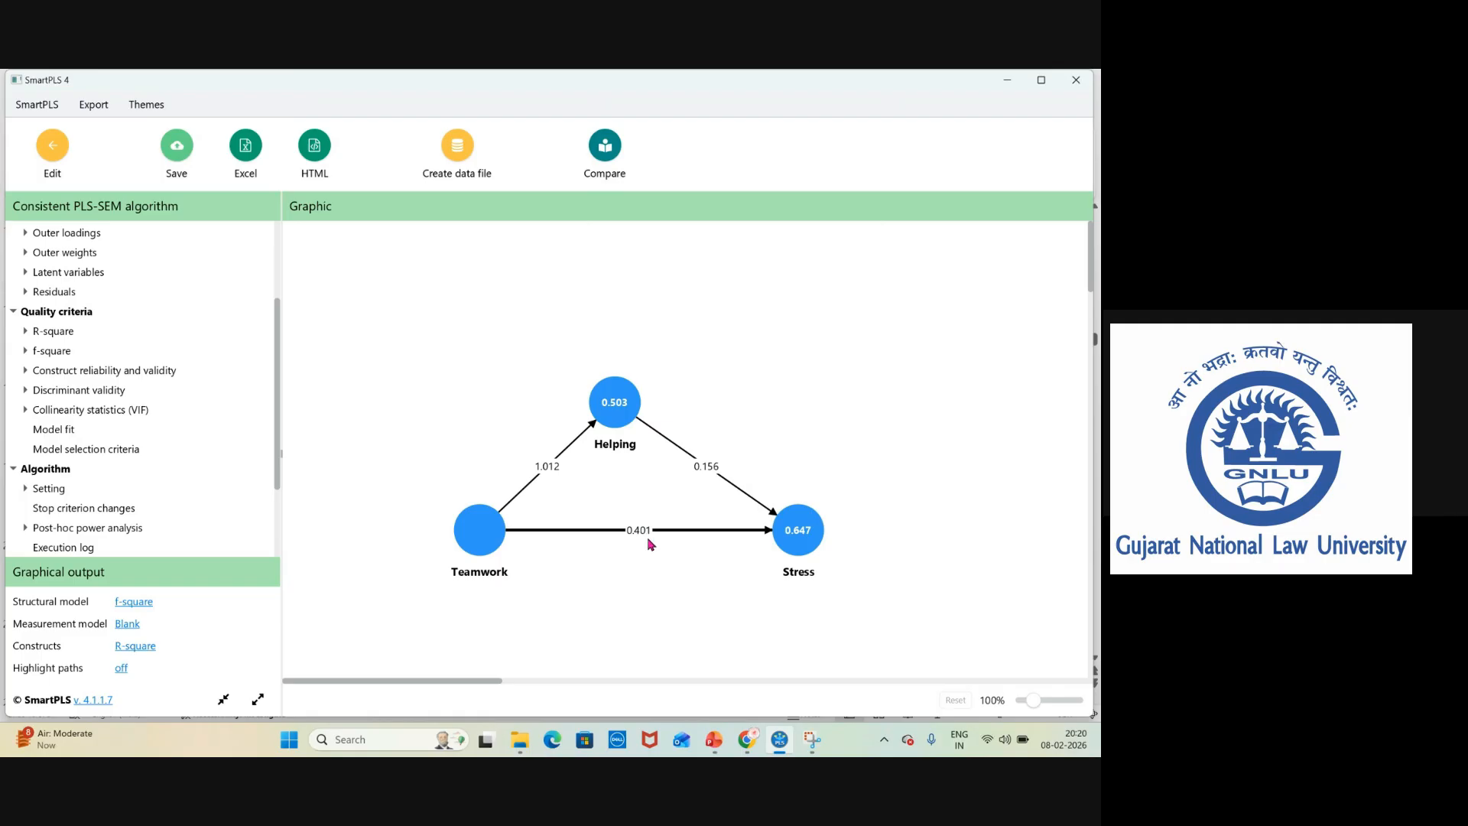
Switch to PowerPoint, go to slide 15 and circle the effect size (f²) guideline values.
left_click(717, 746)
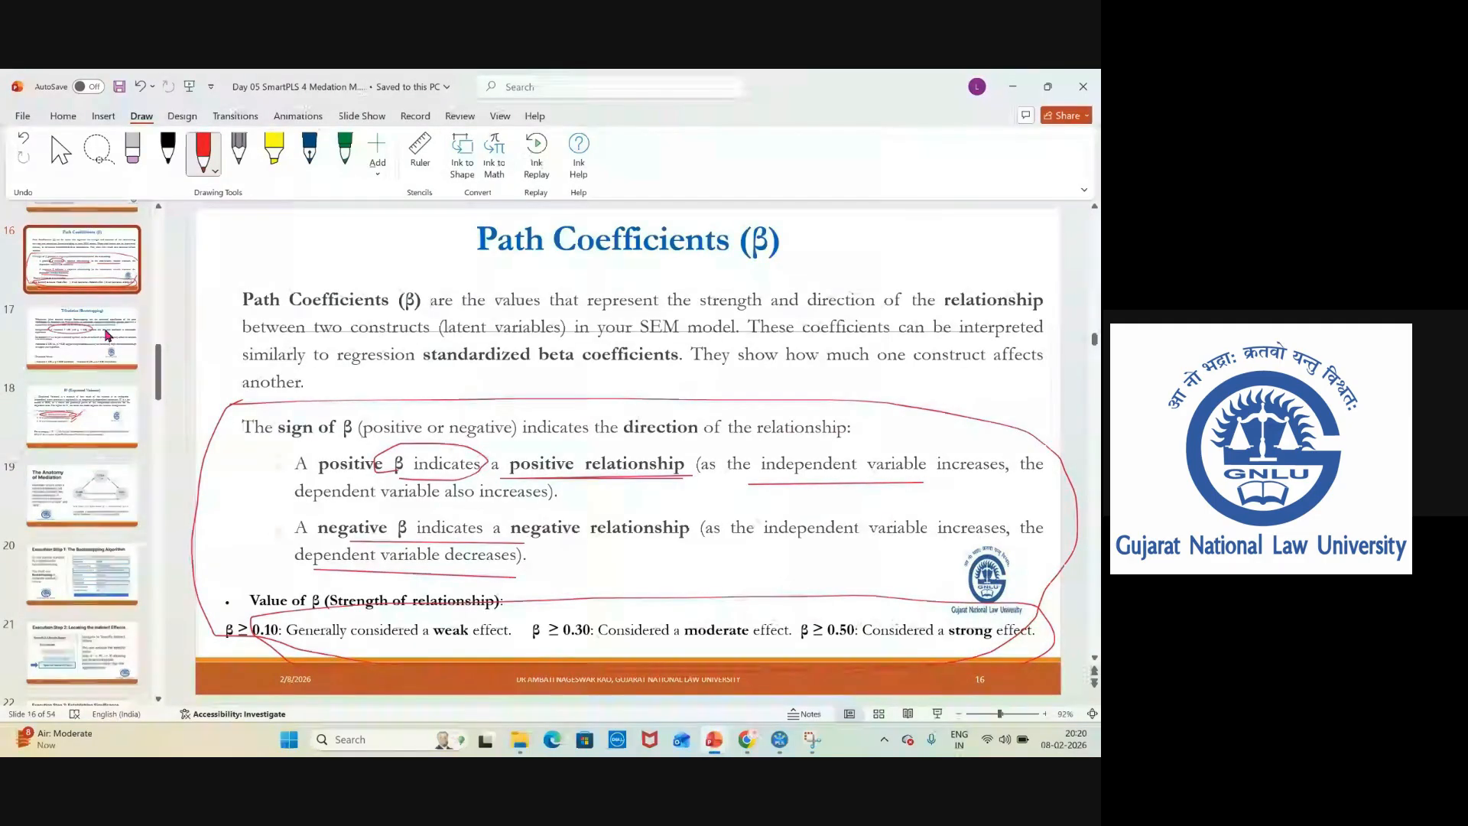
scroll(107, 334, "up", 3)
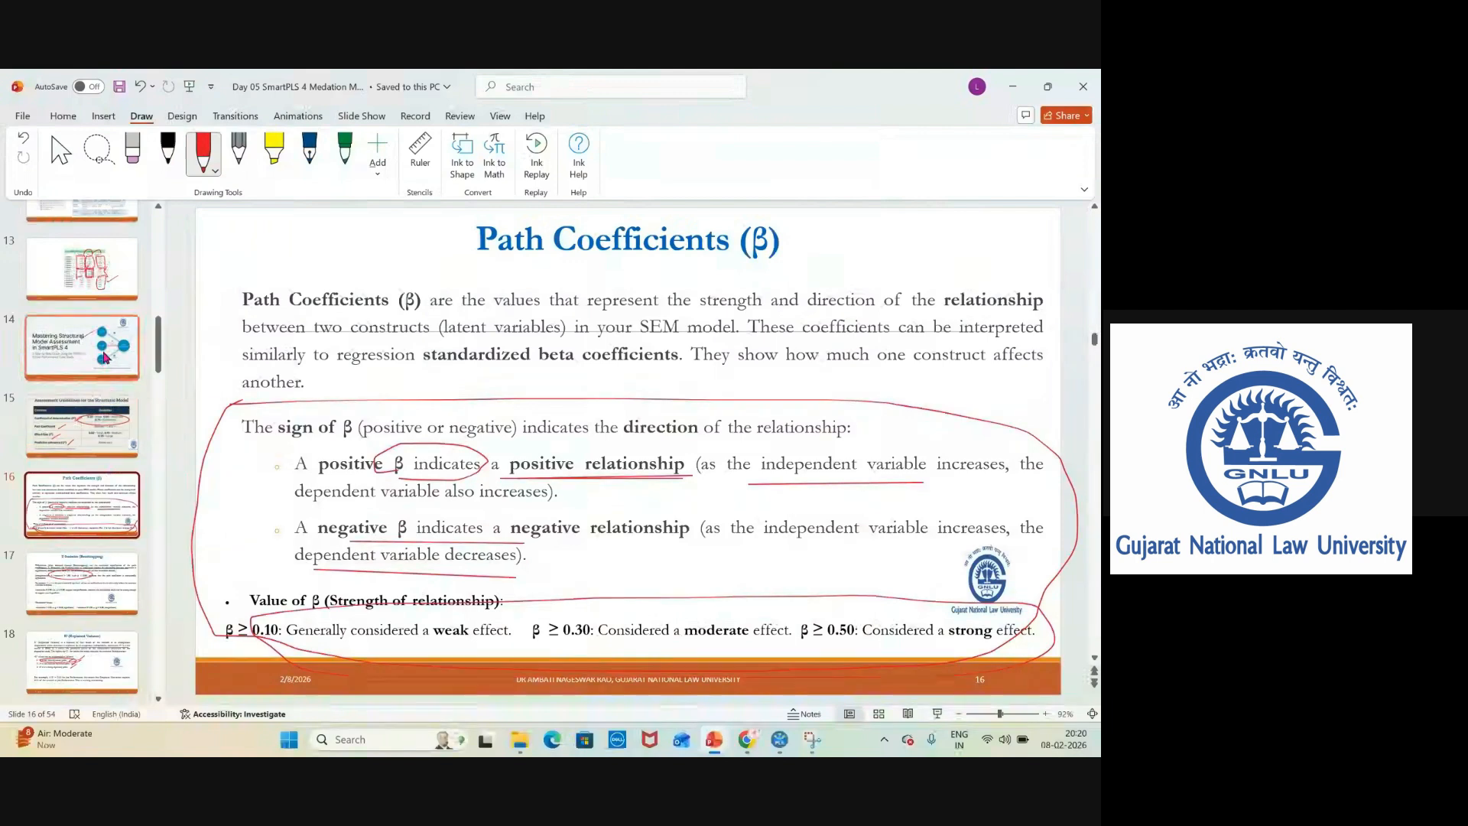
left_click(82, 433)
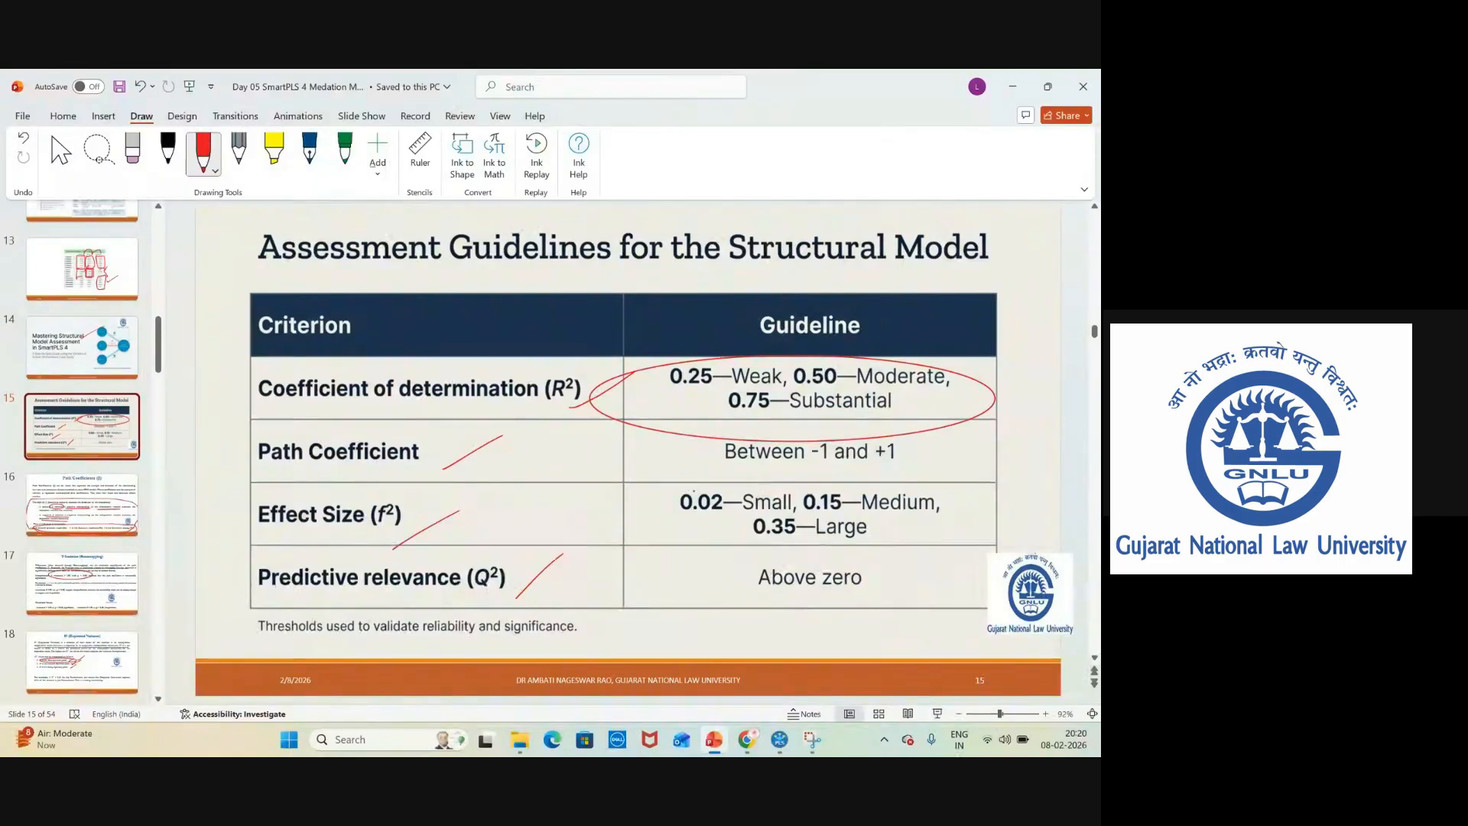
mouse_move(694, 490)
left_mouse_down()
mouse_move(895, 466)
mouse_move(942, 539)
mouse_move(732, 549)
mouse_move(694, 488)
left_mouse_up()
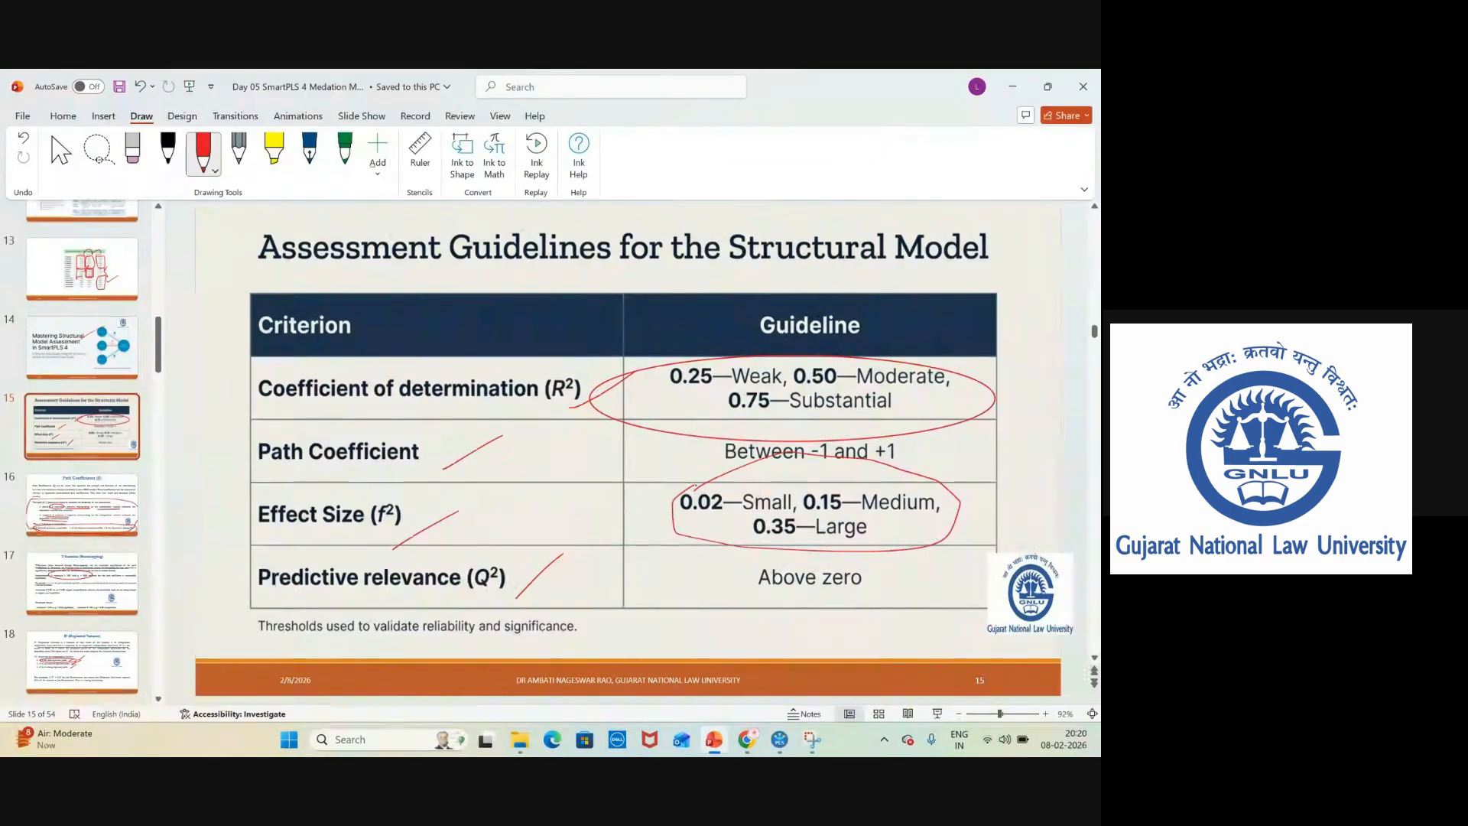
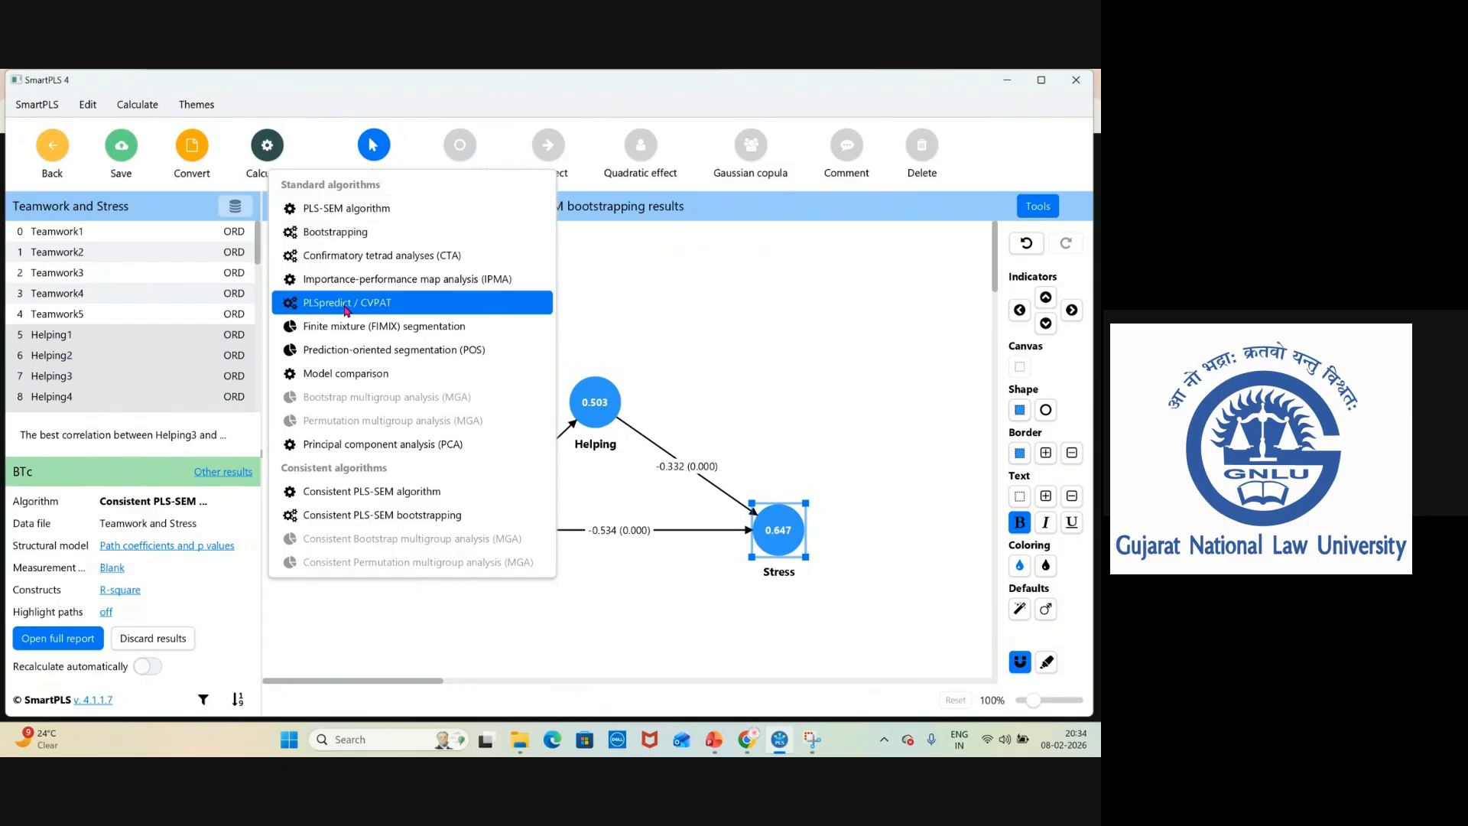
Run the PLSpredict / CVPAT algorithm with 10 folds and 10 repetitions.
left_click(346, 302)
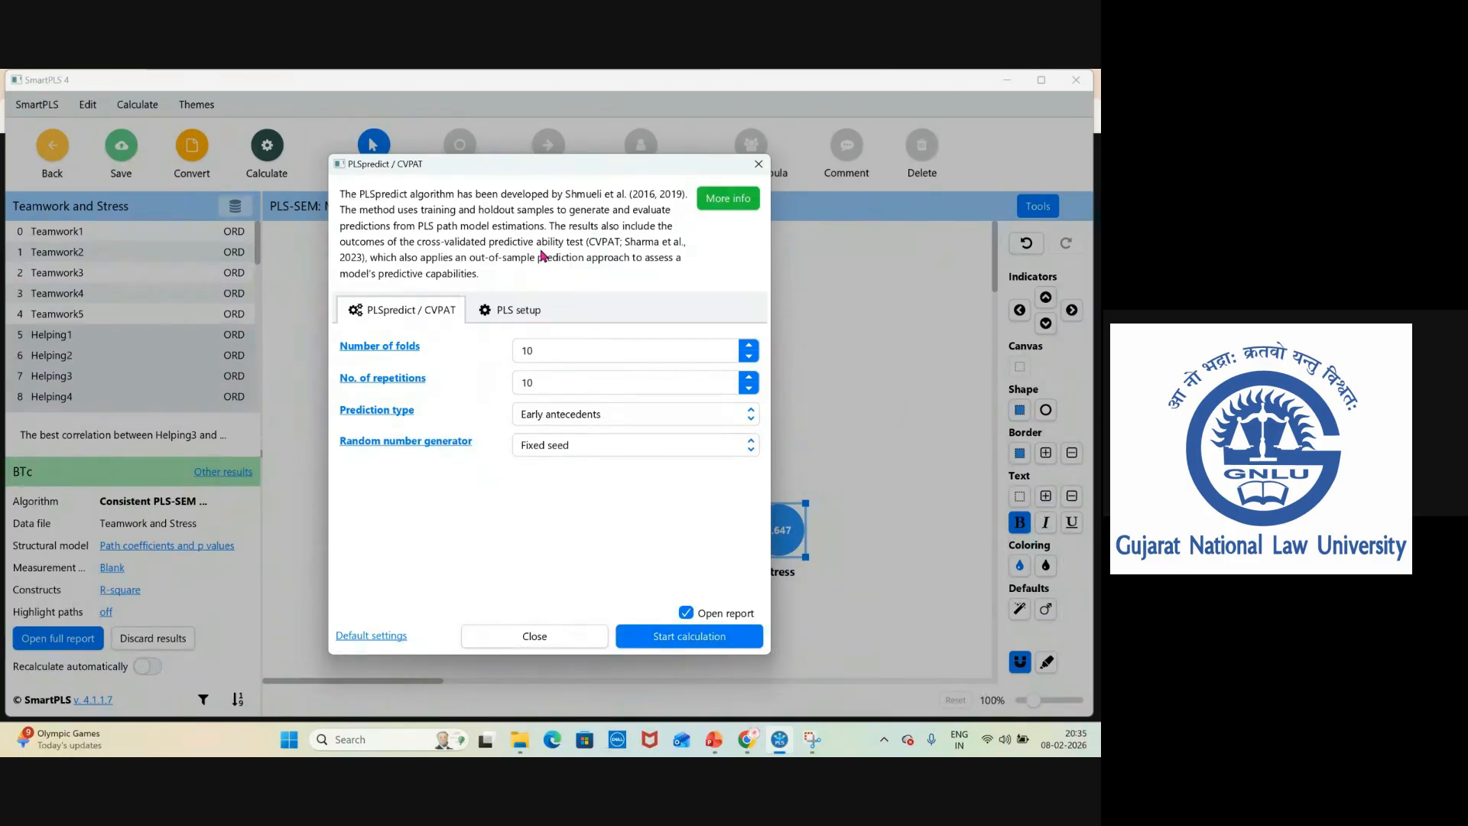
left_click(559, 355)
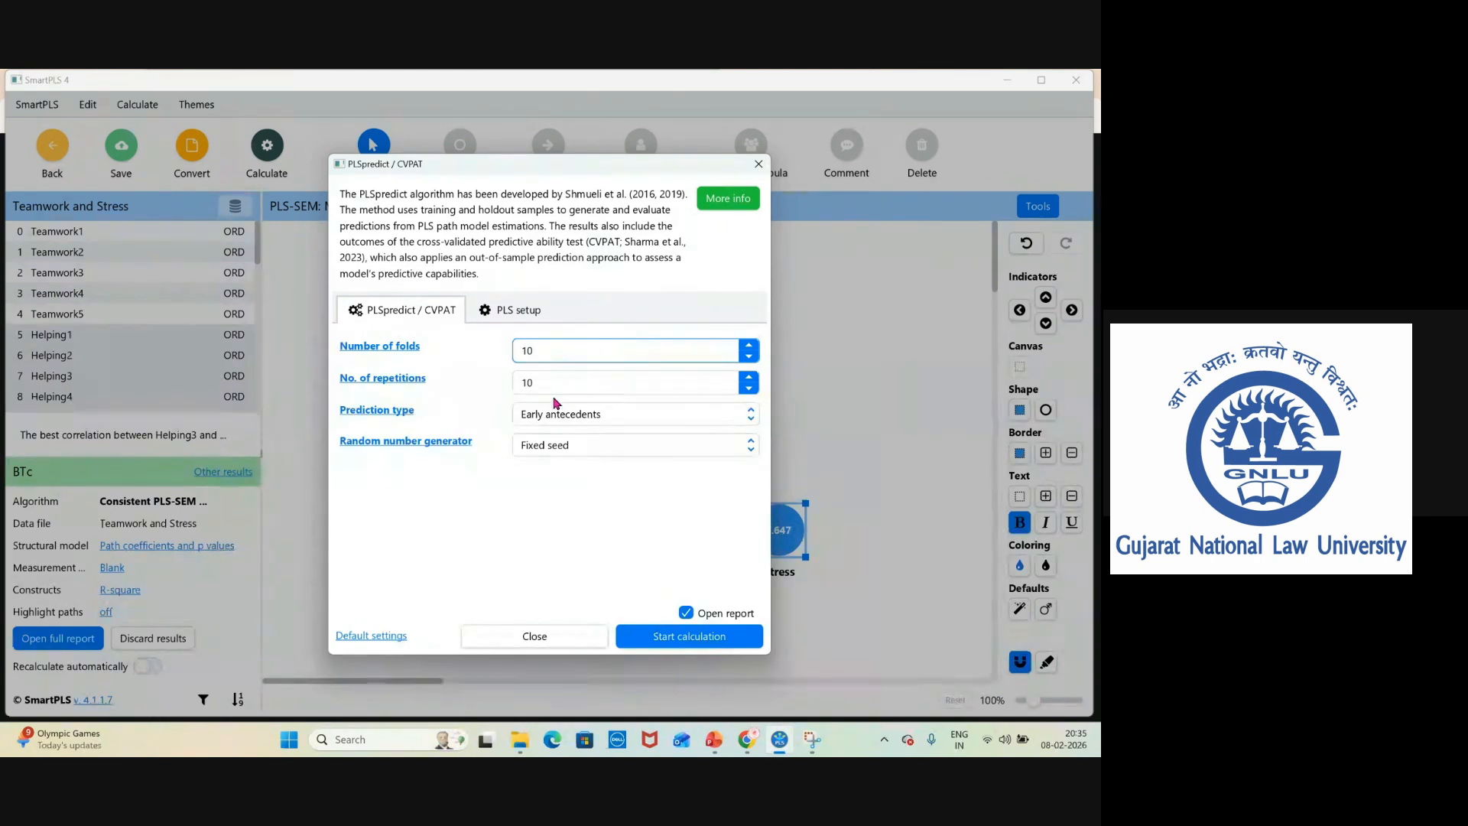
left_click(693, 644)
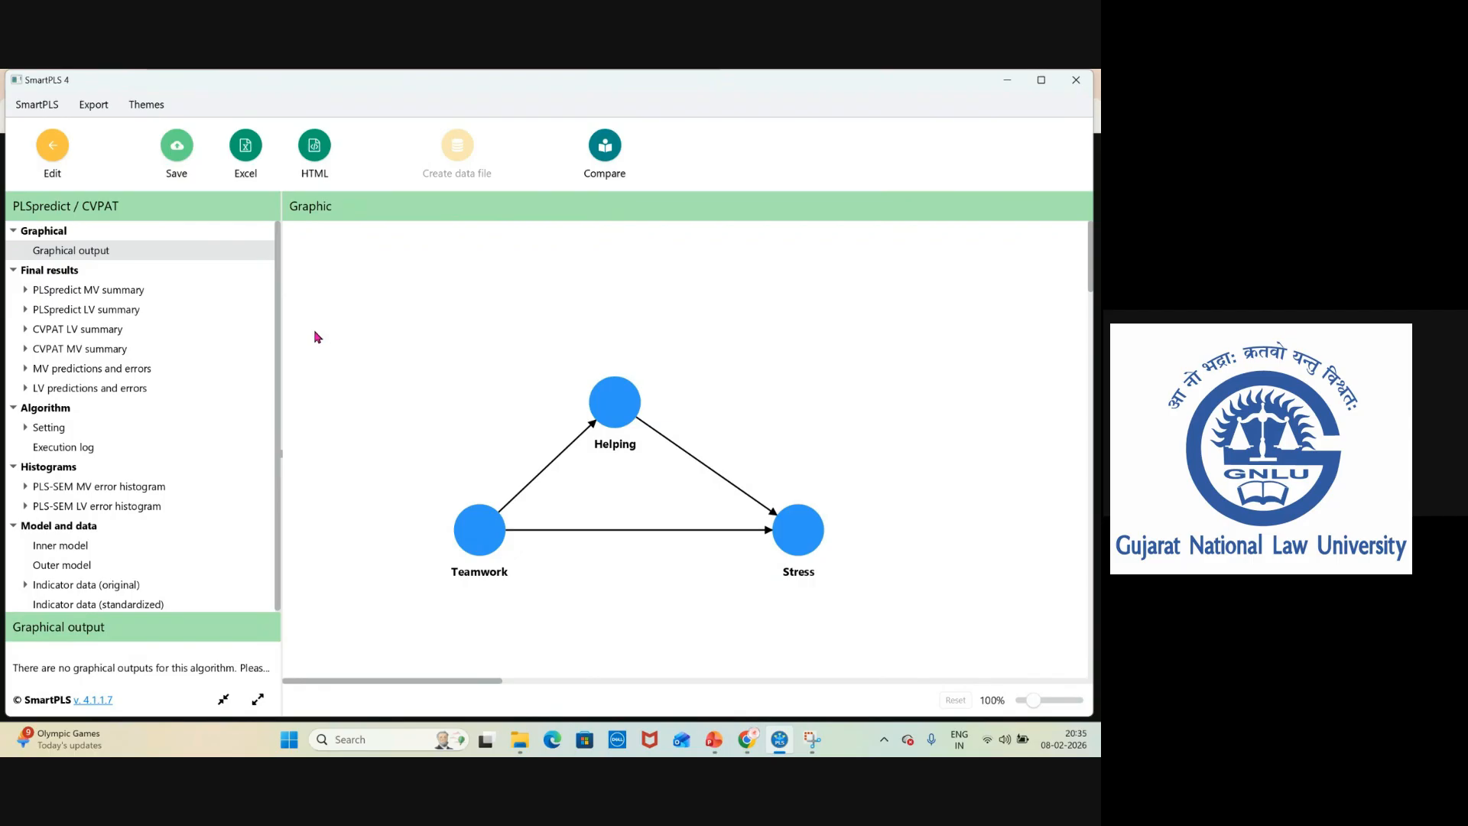
Review the PLSpredict MV summary and LV summary result tables.
left_click(32, 291)
left_click(95, 313)
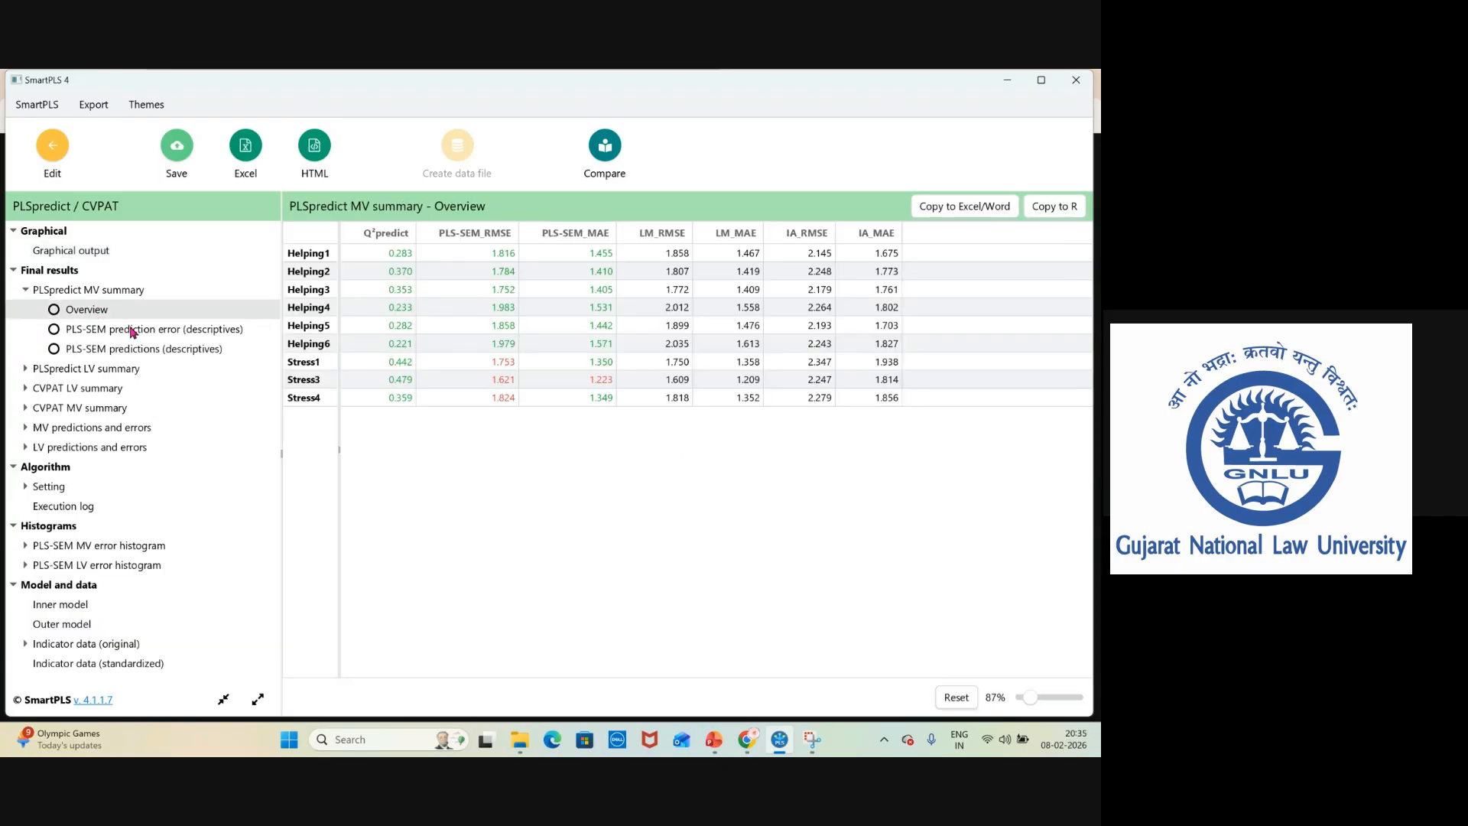
left_click(76, 353)
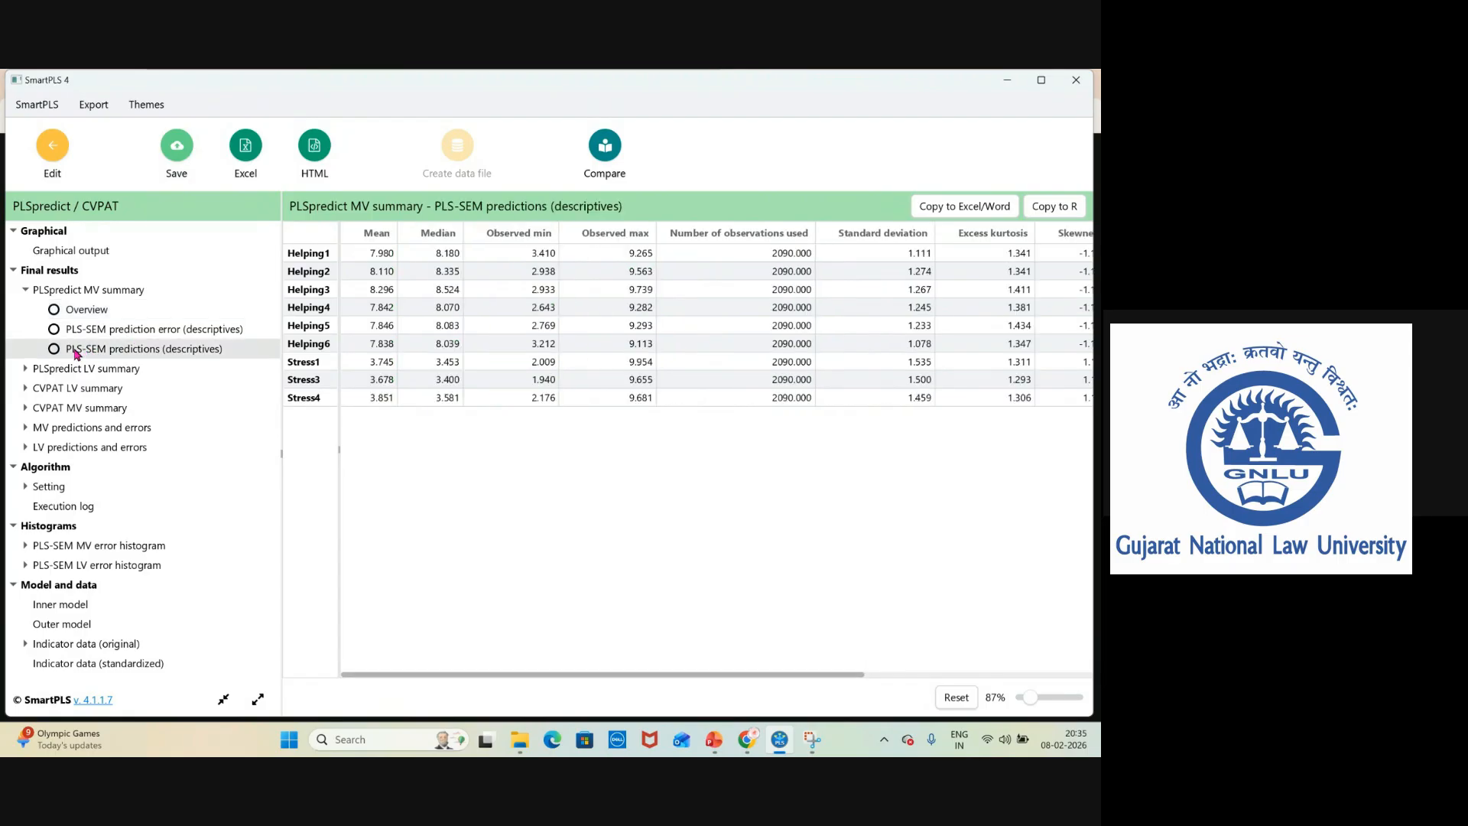
left_click(93, 332)
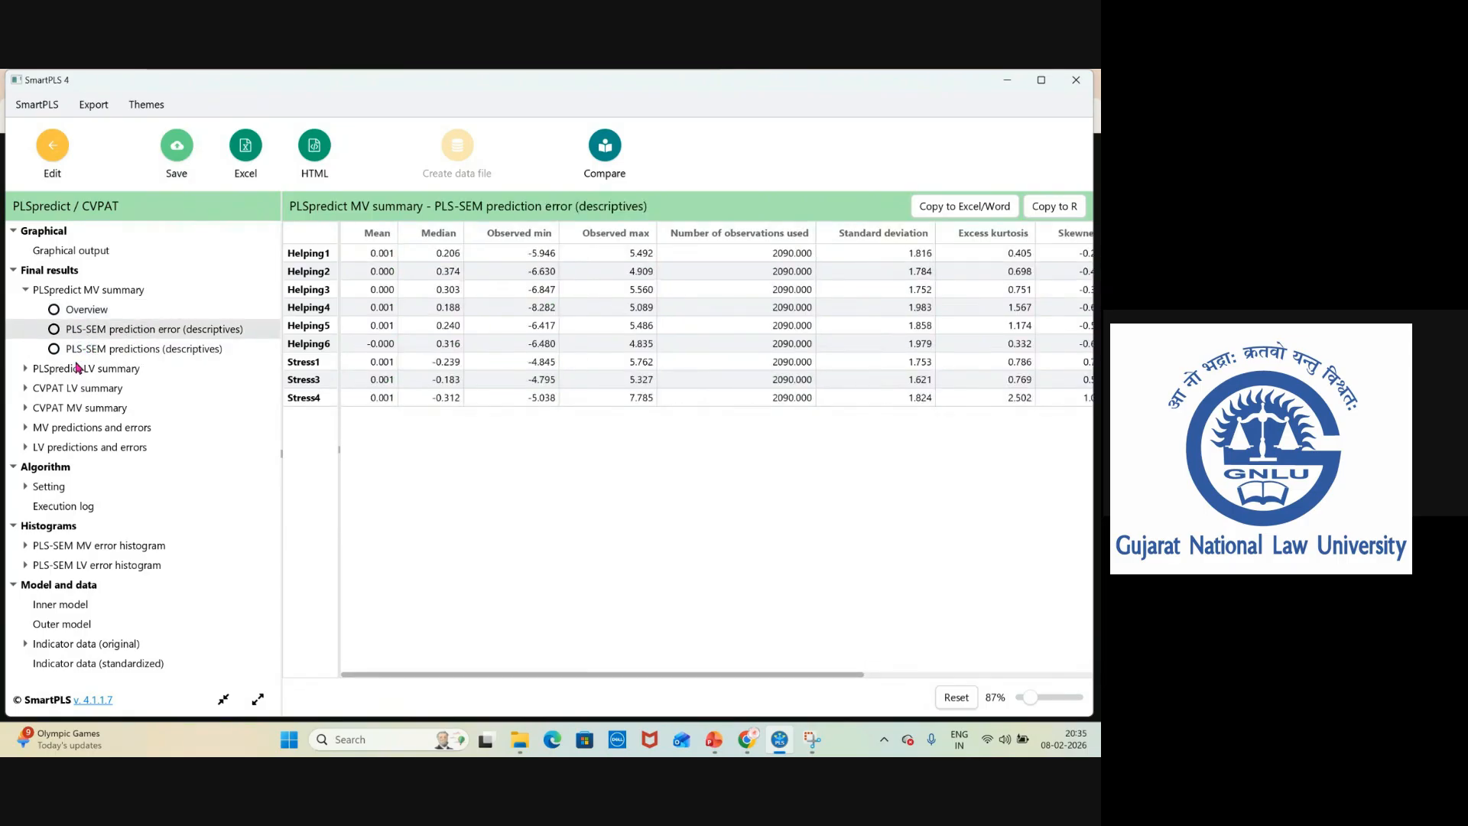
left_click(28, 369)
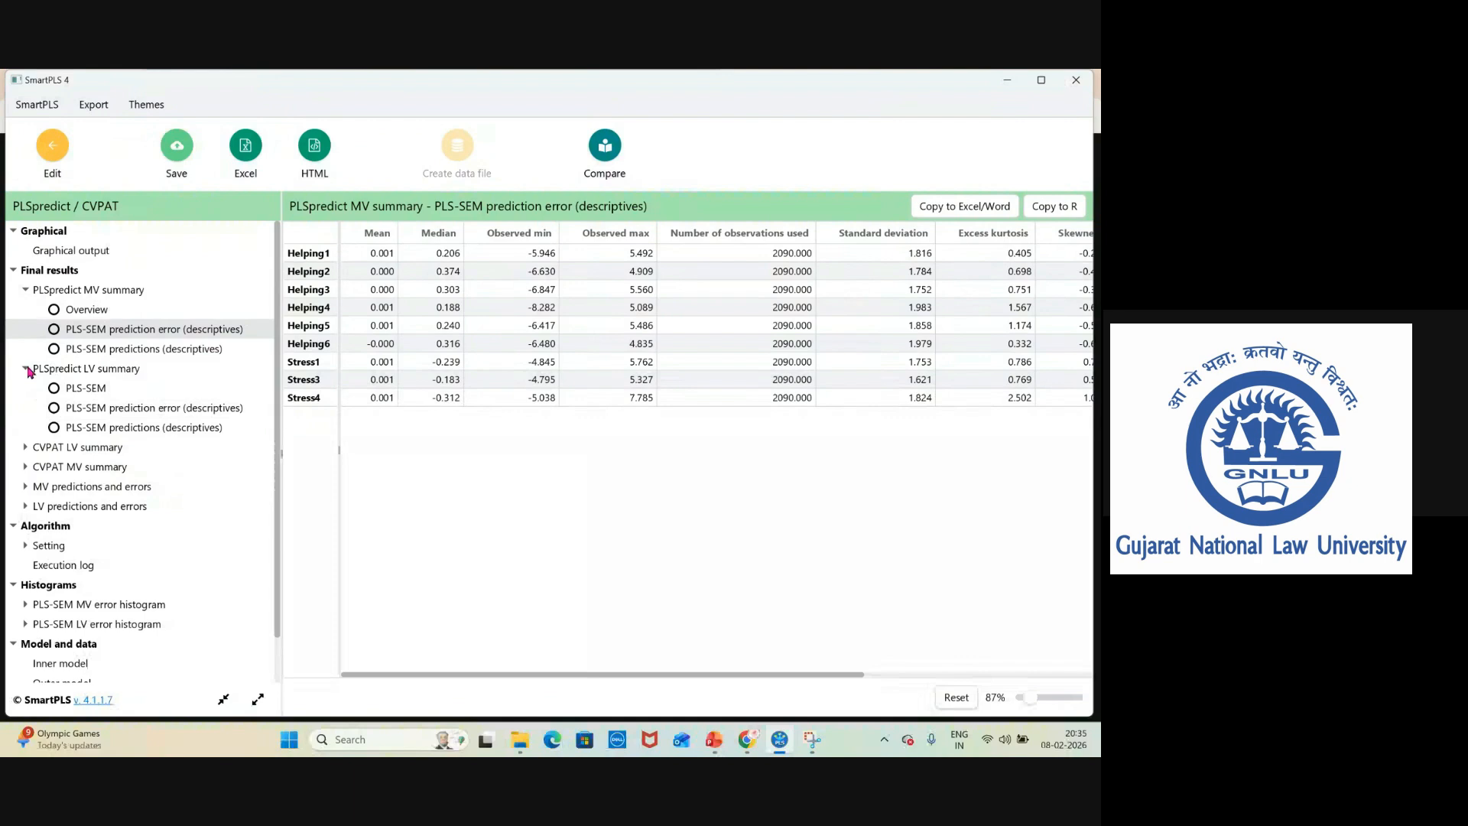
left_click(79, 393)
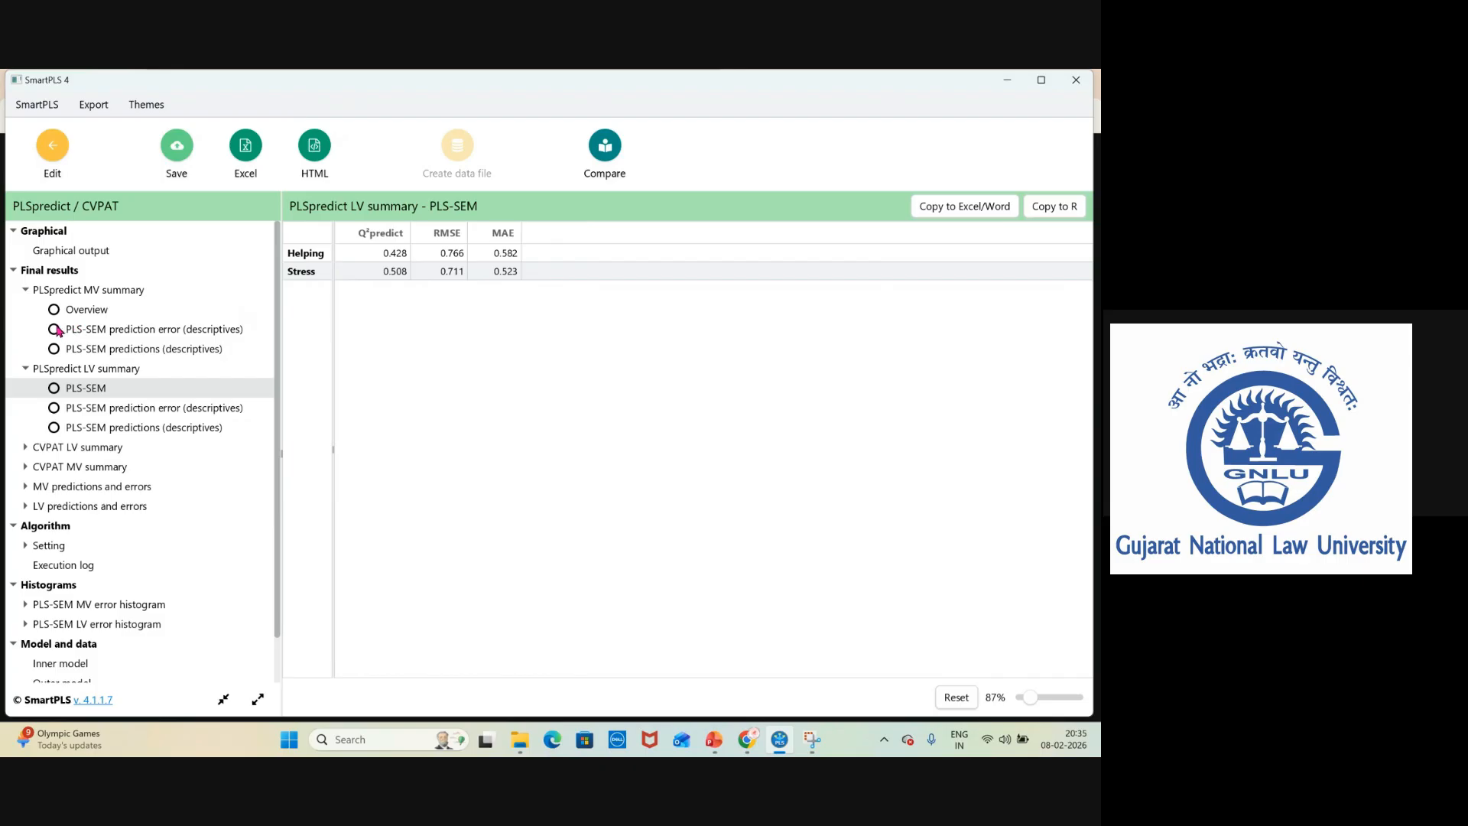
left_click(81, 313)
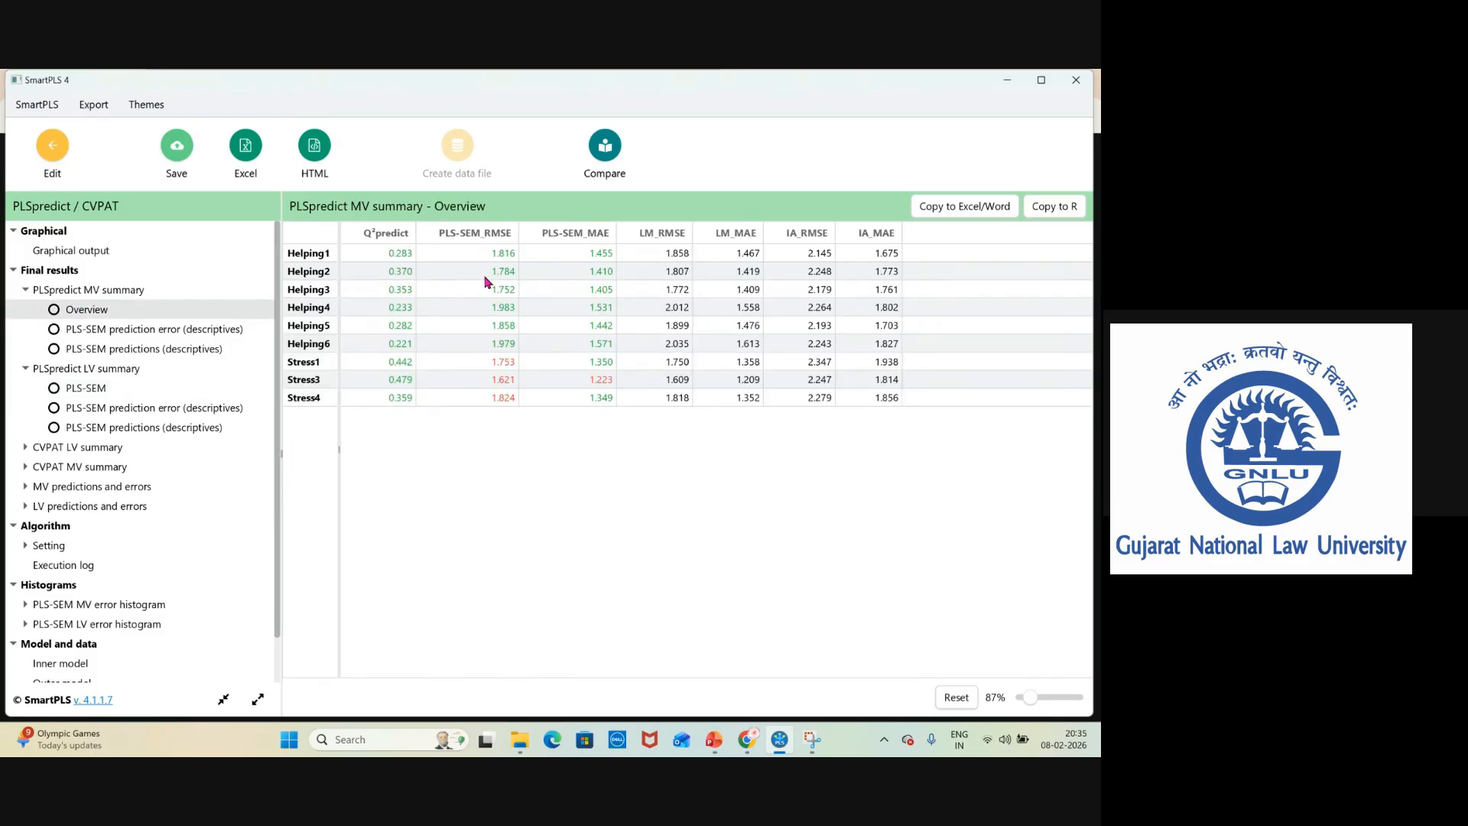
mouse_move(716, 740)
Inspect the PLS-SEM MV error histograms for the Helping and Stress indicators.
left_click(55, 607)
left_click_drag(279, 449, 271, 537)
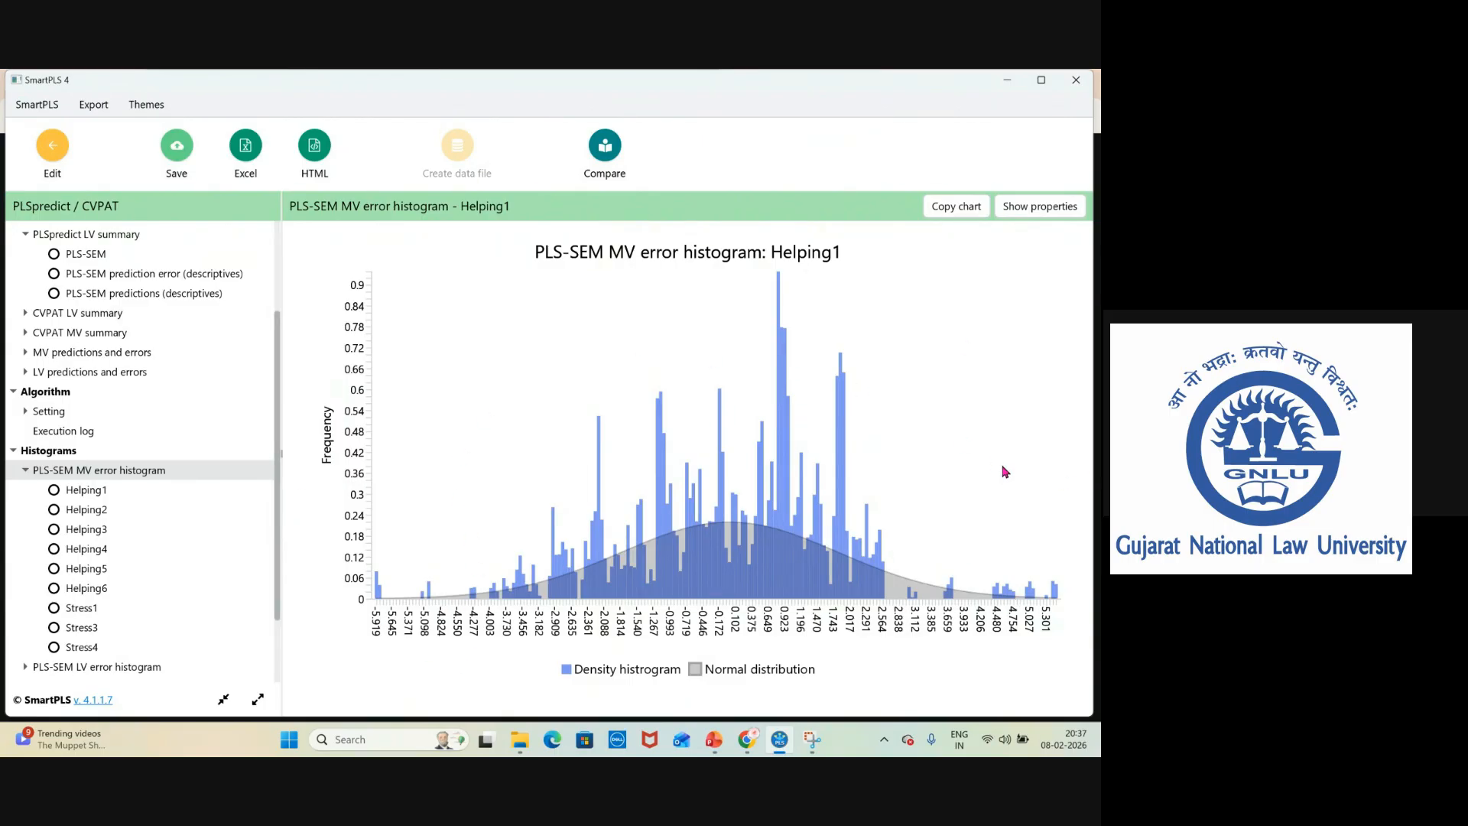
left_click(98, 497)
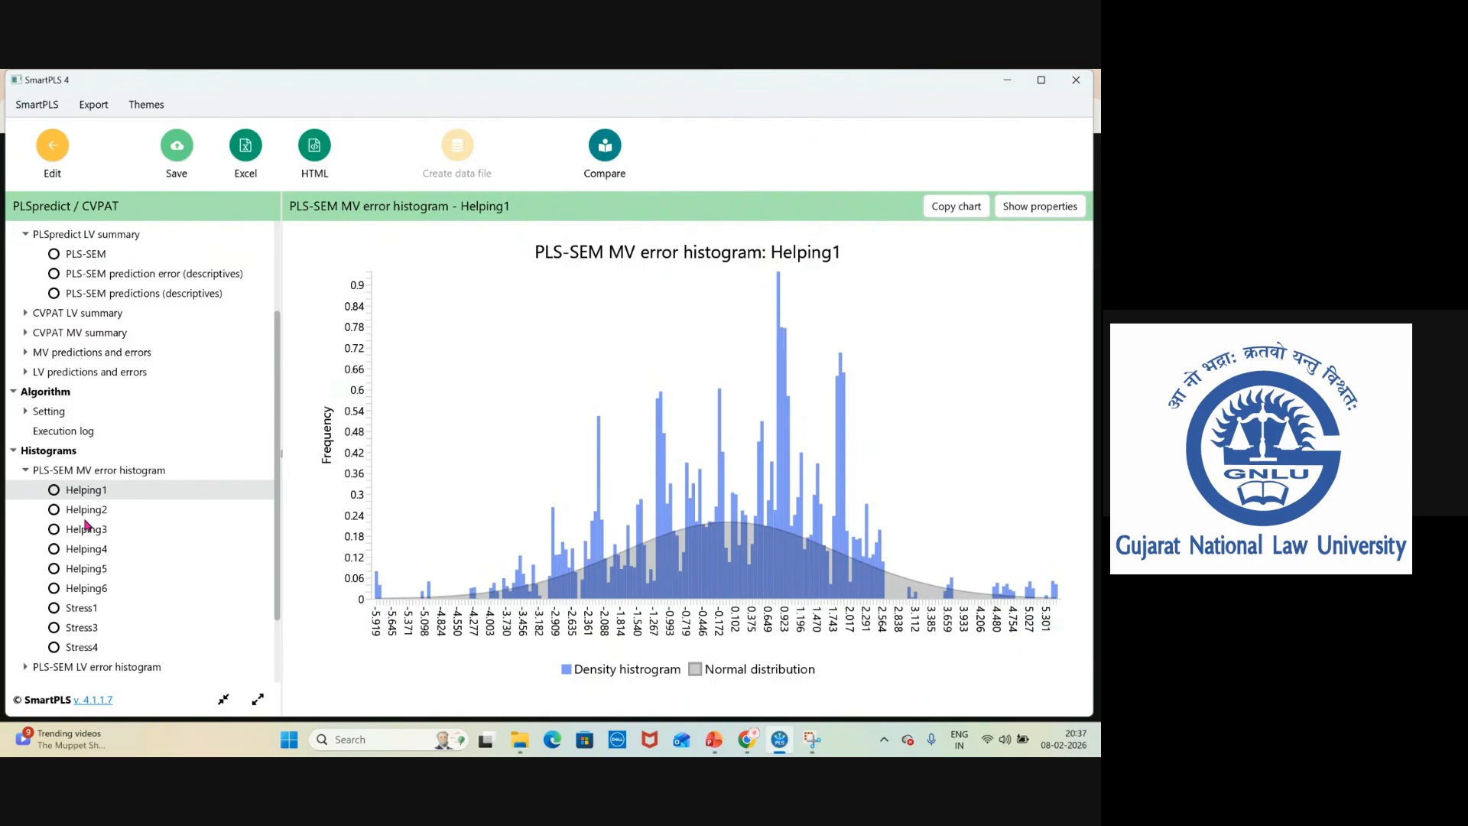
left_click(88, 514)
left_click(93, 535)
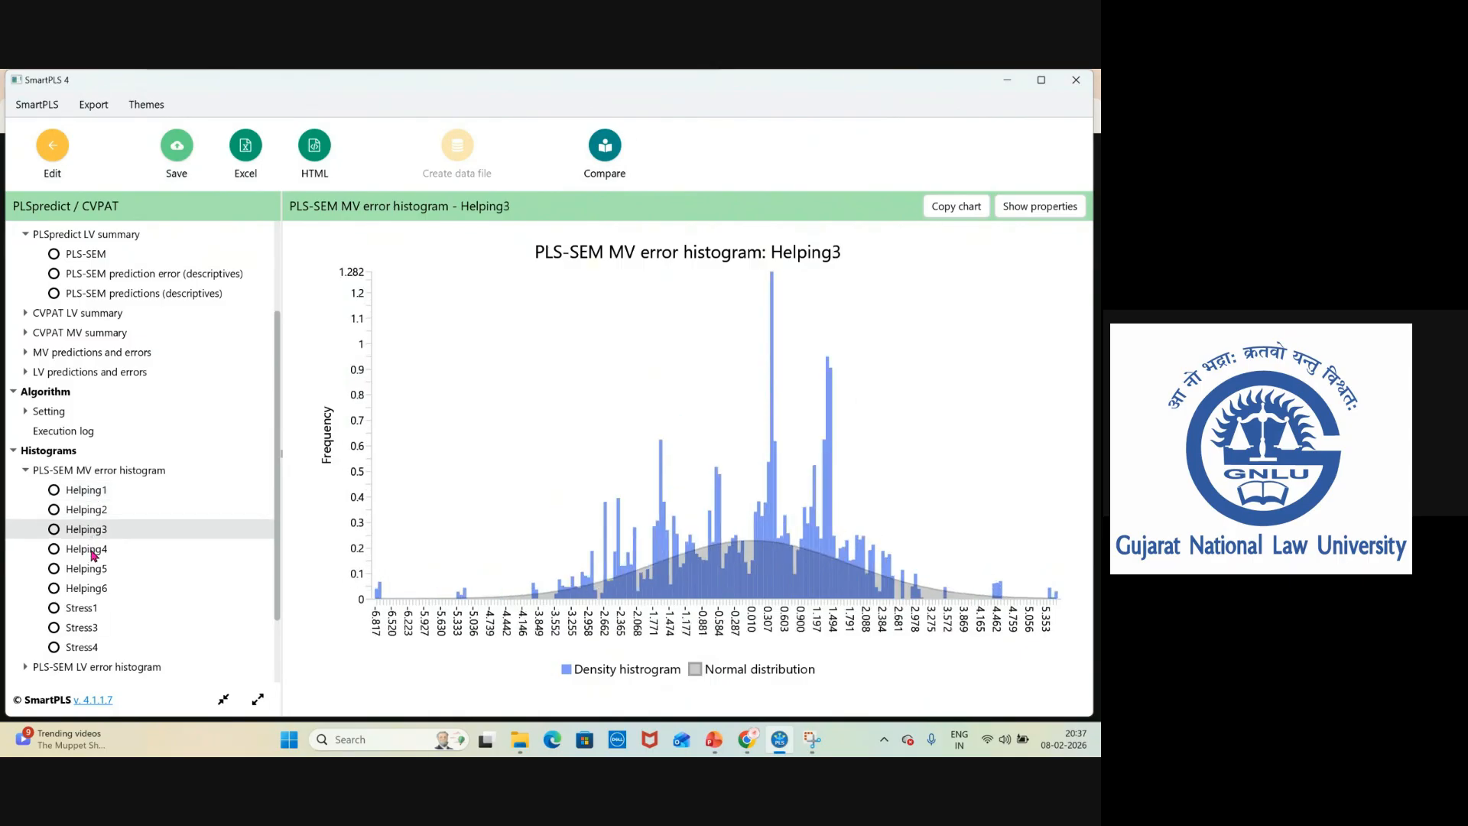
left_click(93, 552)
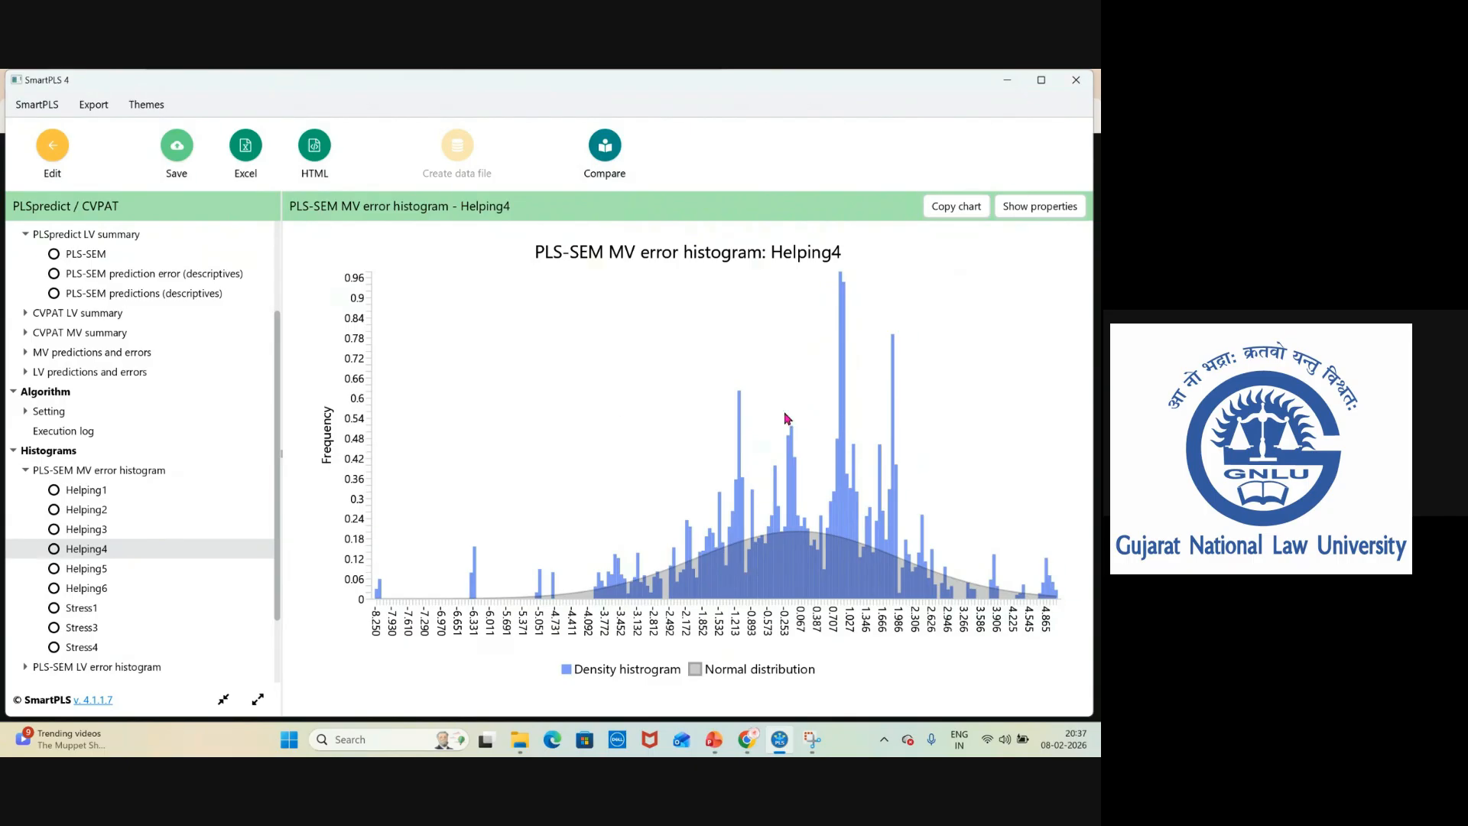
left_click(114, 570)
left_click(106, 591)
left_click(94, 610)
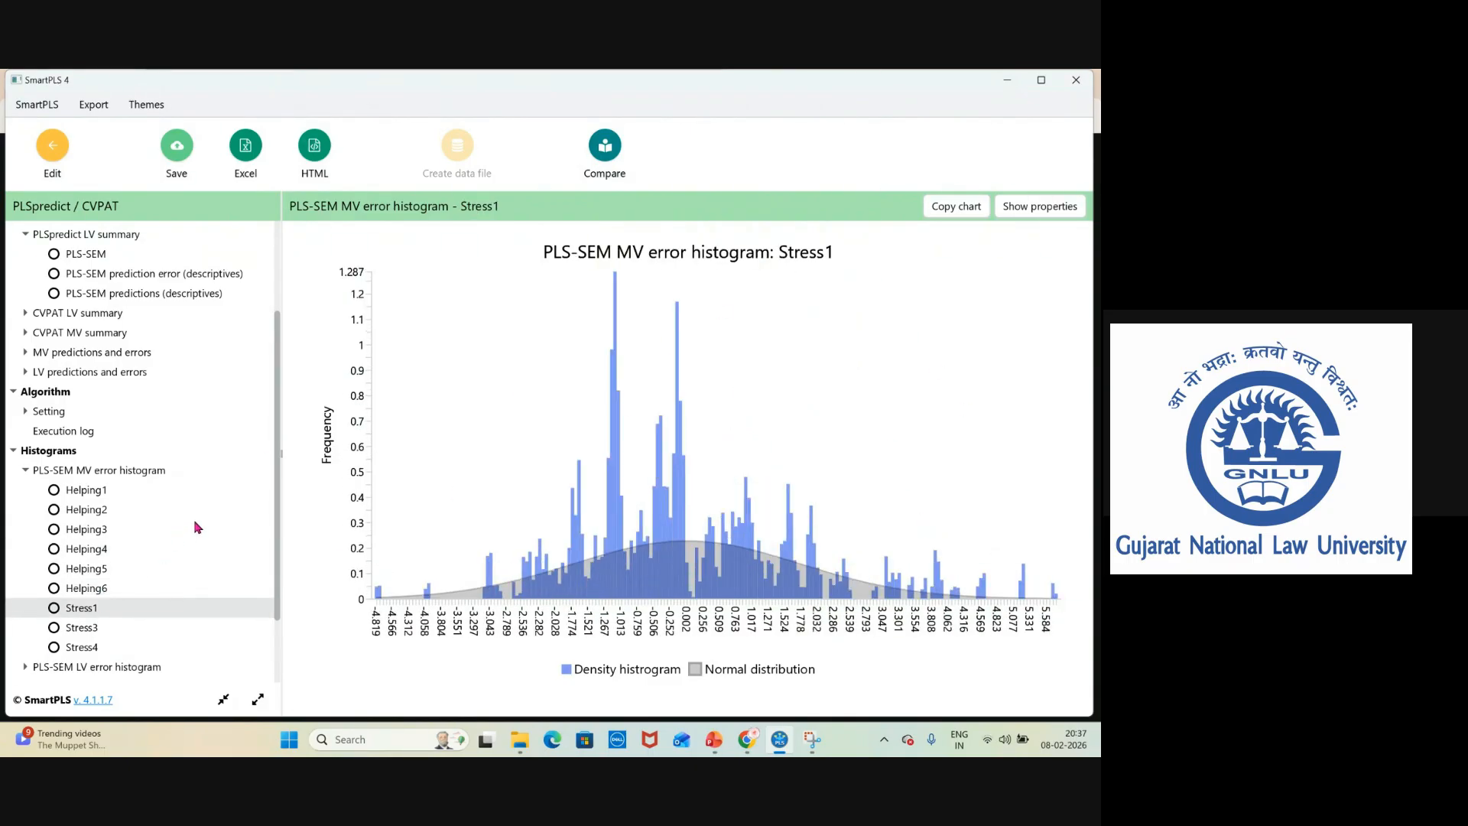
left_click(269, 469)
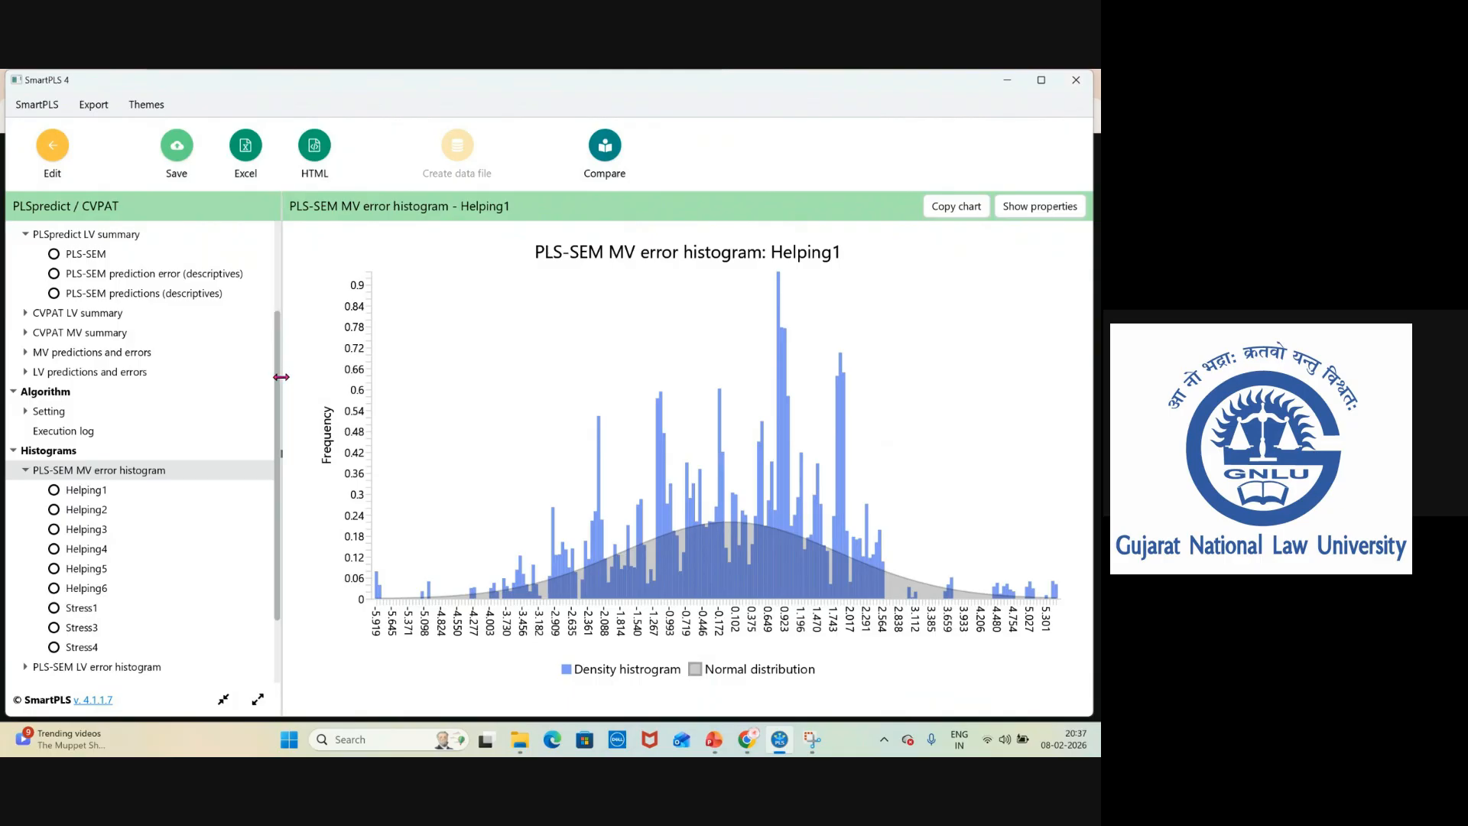
Return to the PLSpredict MV summary overview table comparing PLS-SEM and LM errors.
scroll(276, 421, "up", 3)
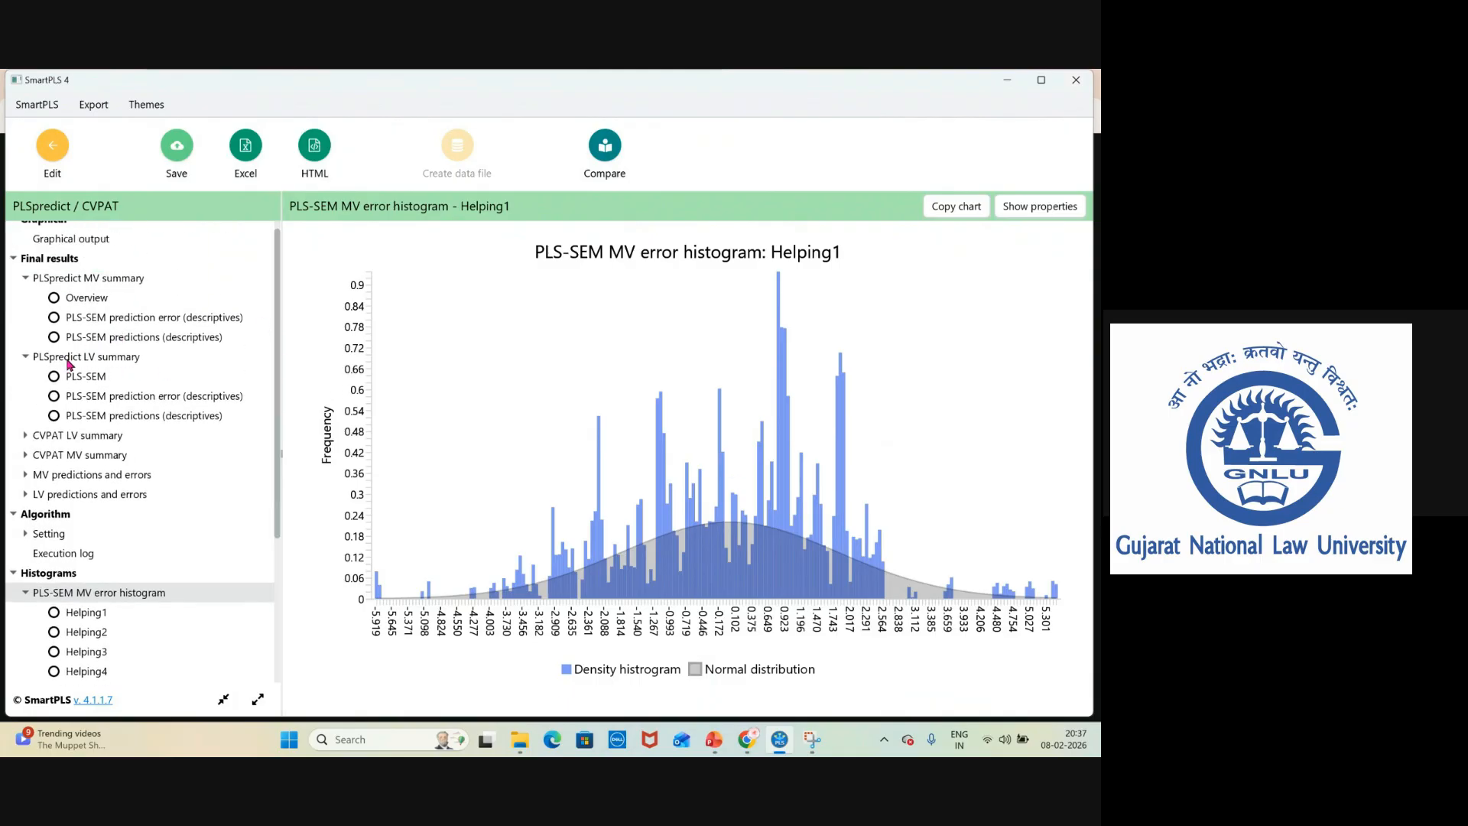
left_click(96, 318)
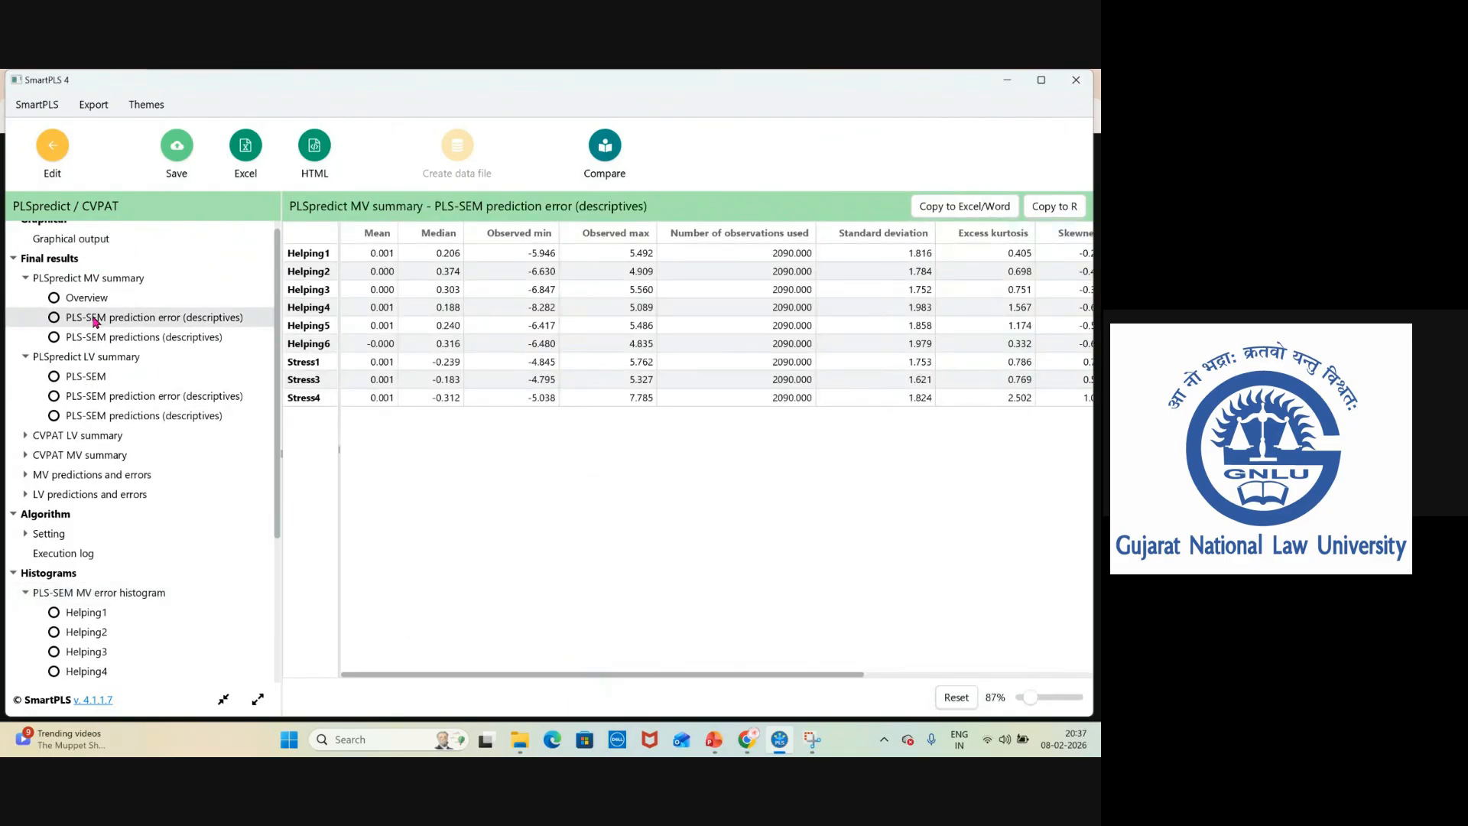
left_click(97, 299)
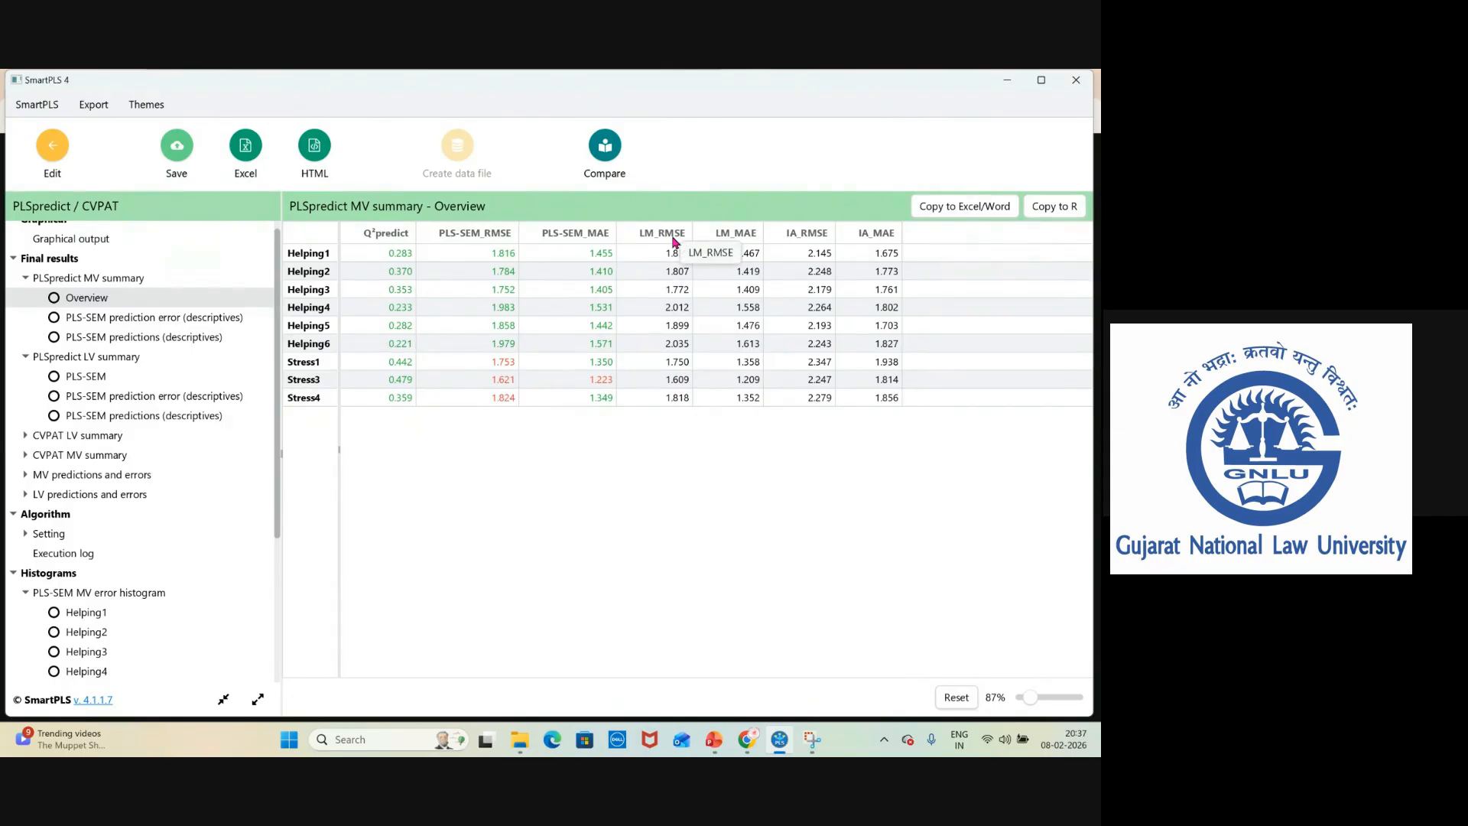
Switch to PowerPoint and present slide 41 on the PLS-SEM versus linear model benchmark.
left_click(712, 745)
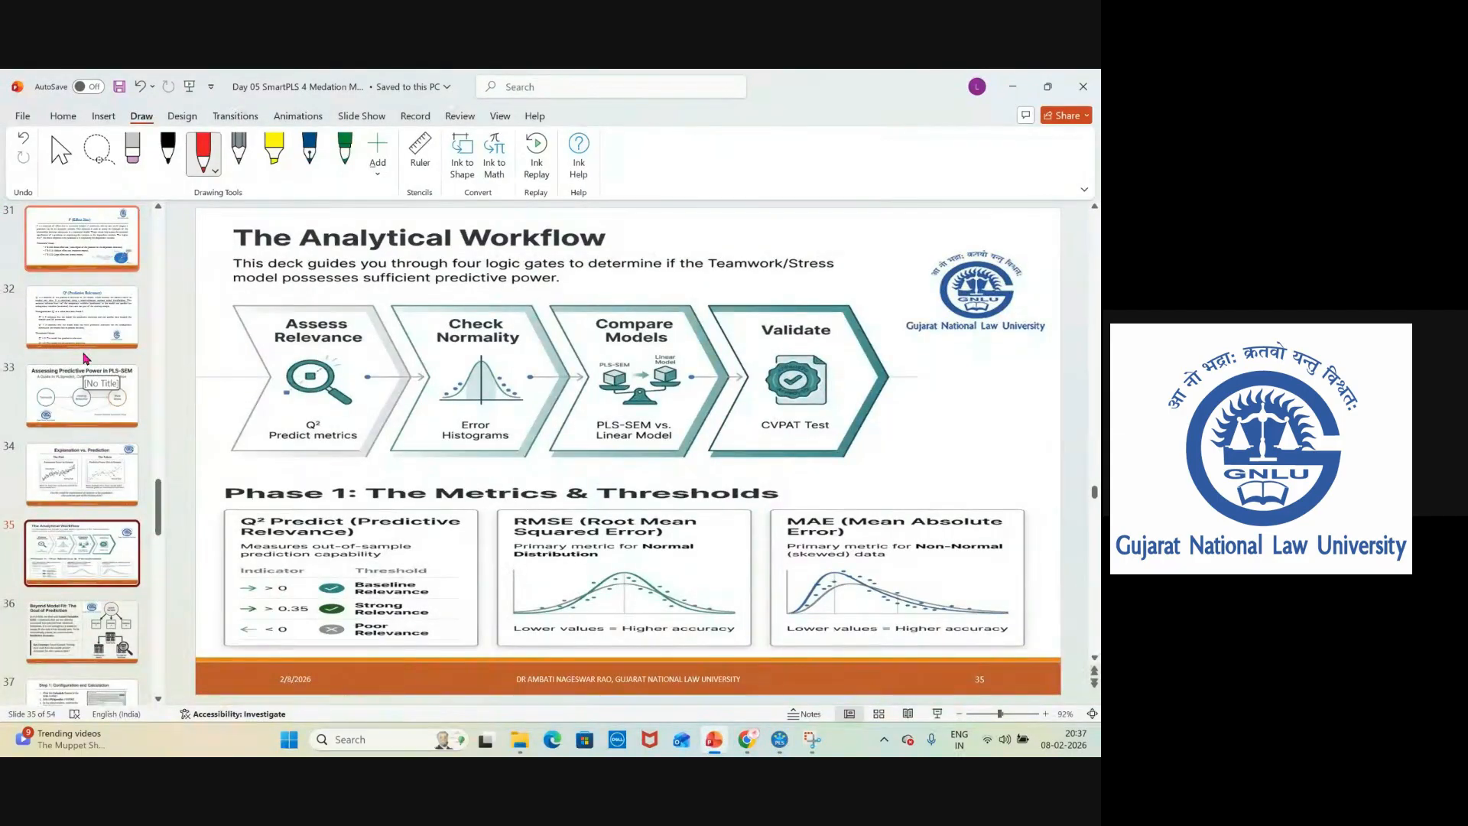
scroll(85, 439, "down", 5)
left_click(69, 607)
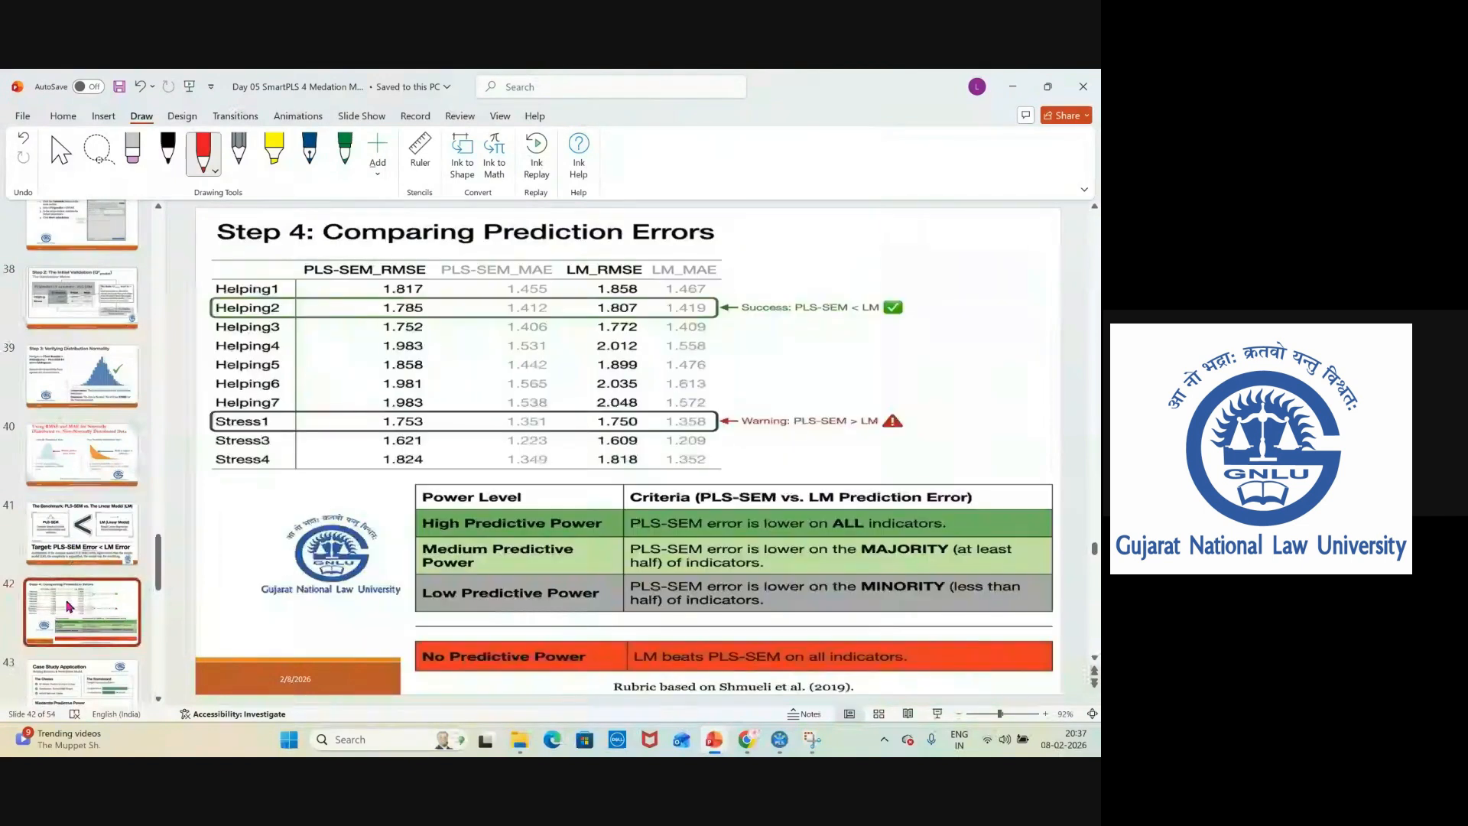
left_click(81, 536)
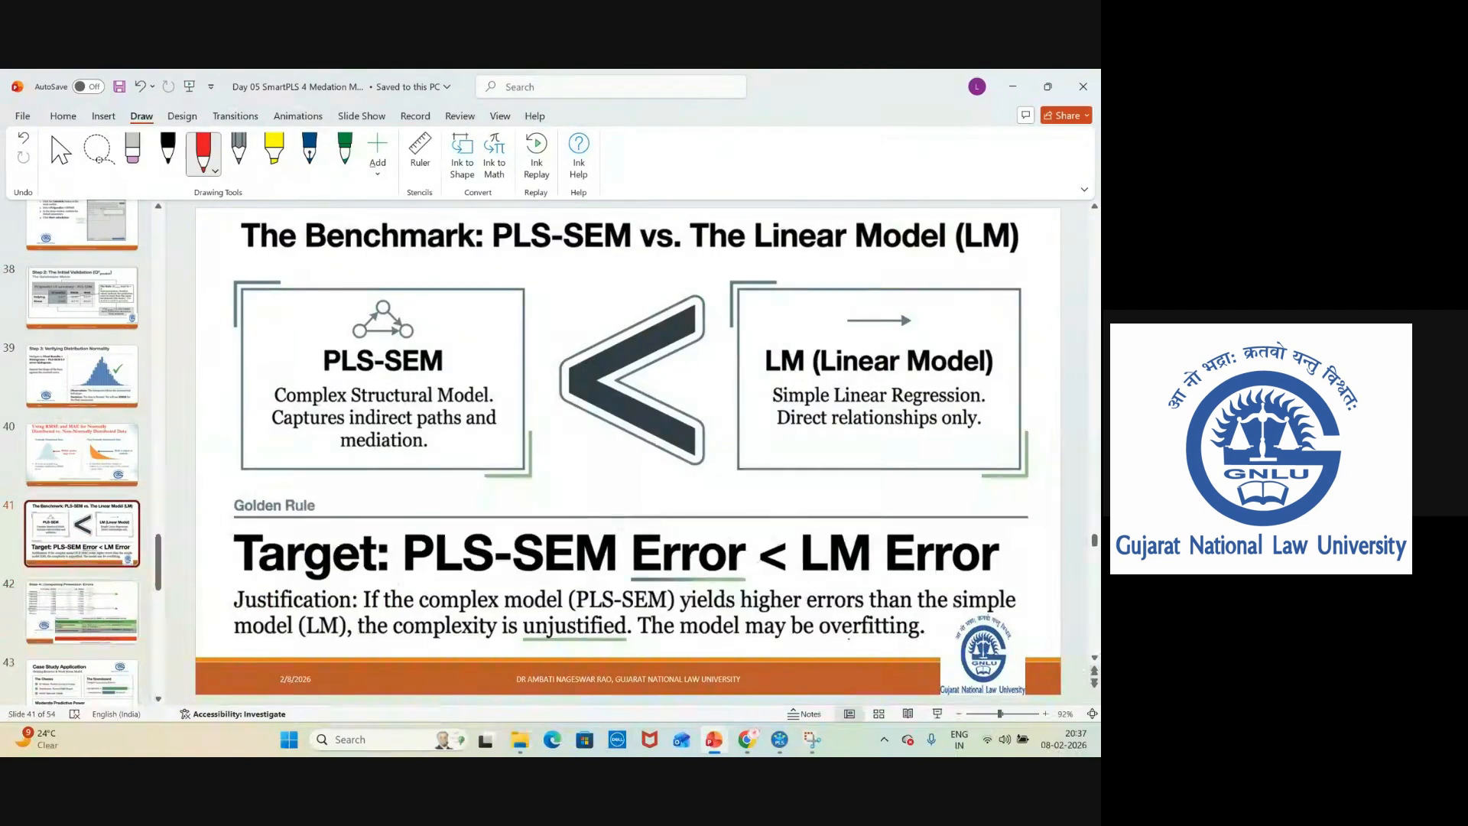
left_click(938, 713)
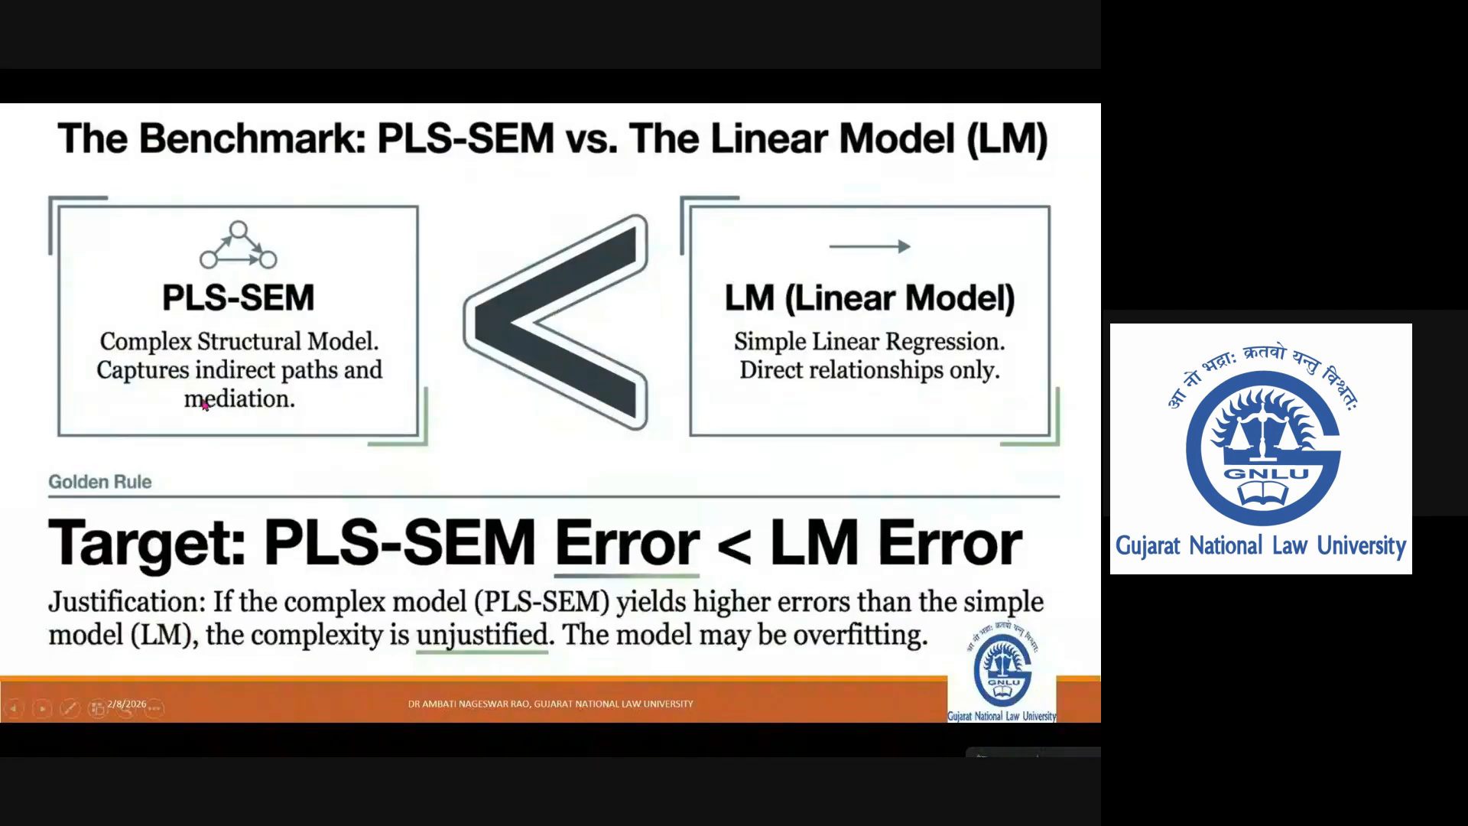